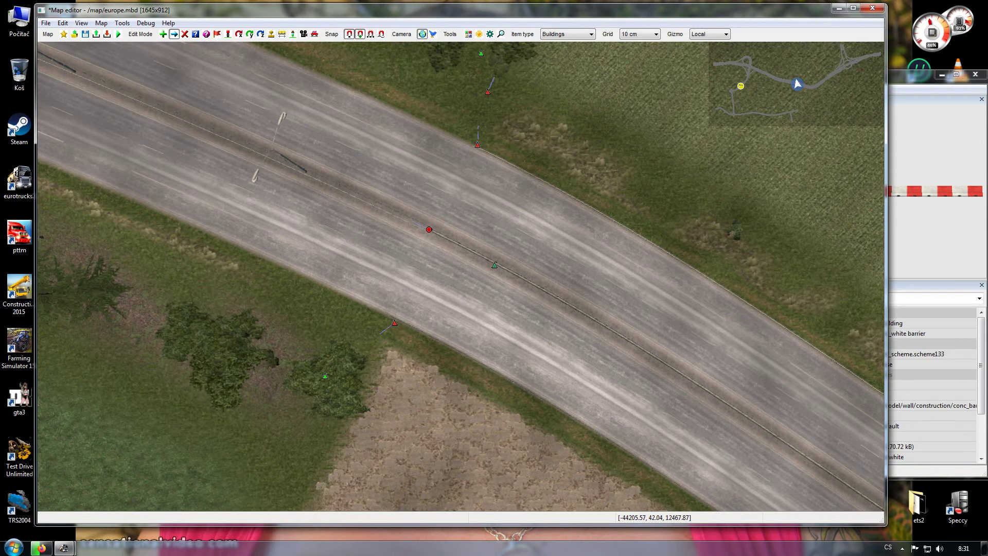
Open the item properties of the highway road segment that continues along the concrete median barrier.
key(p)
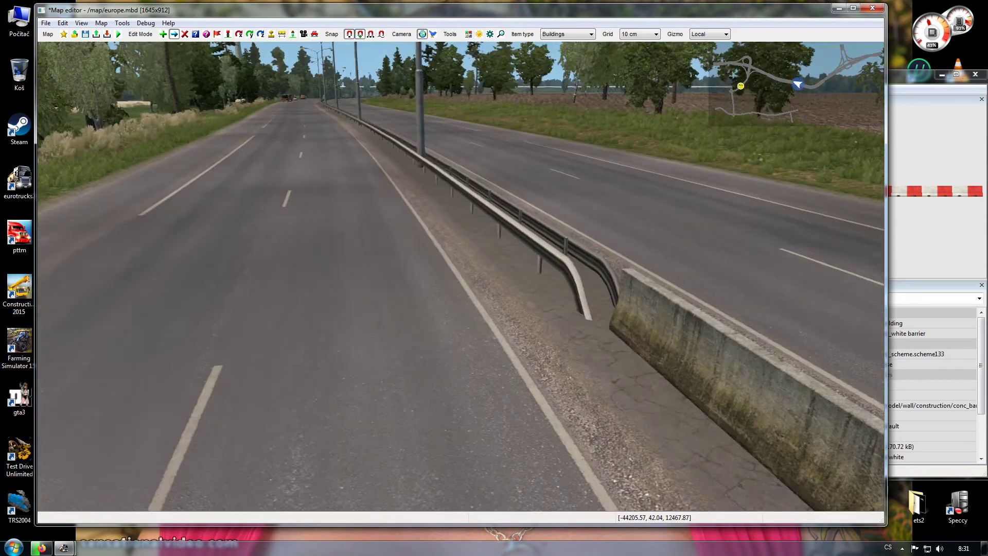
key(space)
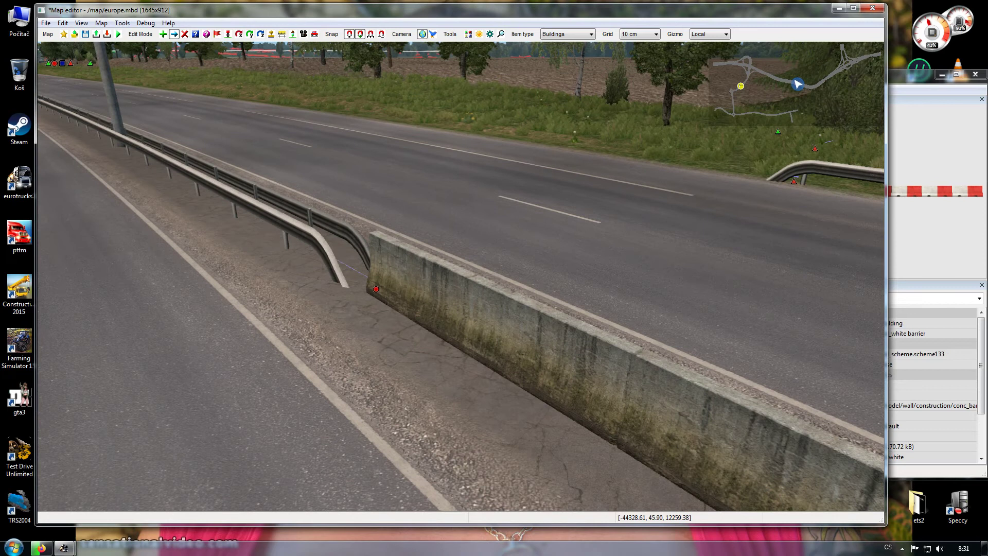
key(space)
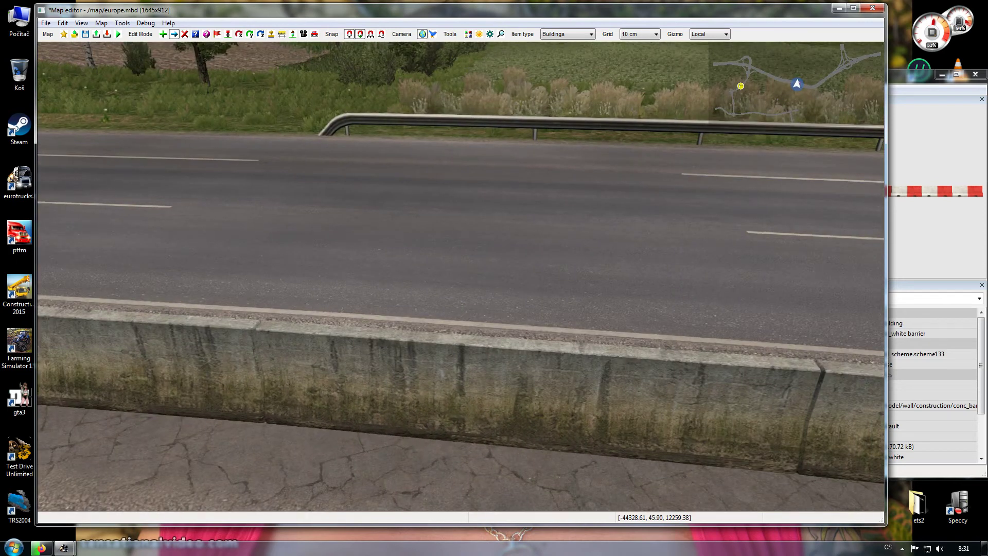
right_drag(813, 296, 881, 300)
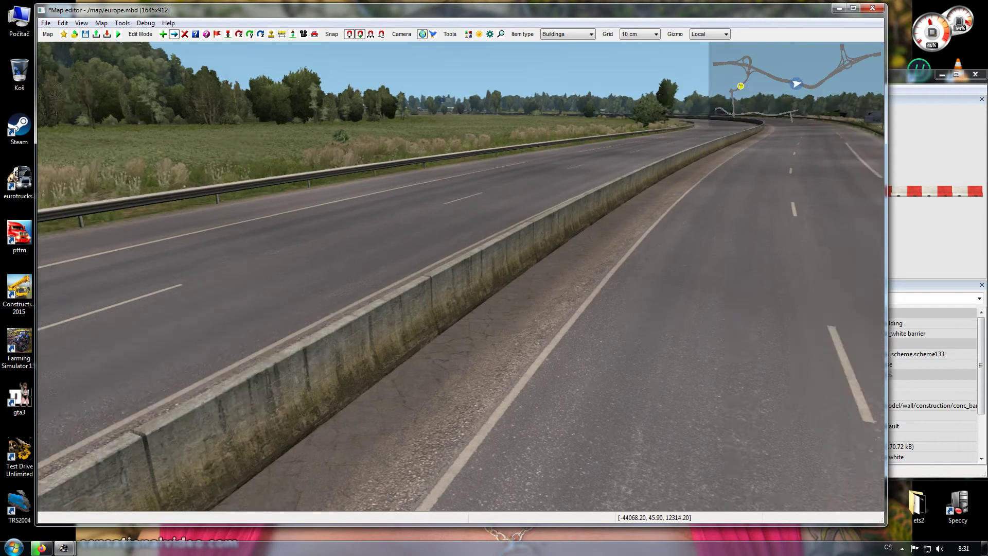
key(space)
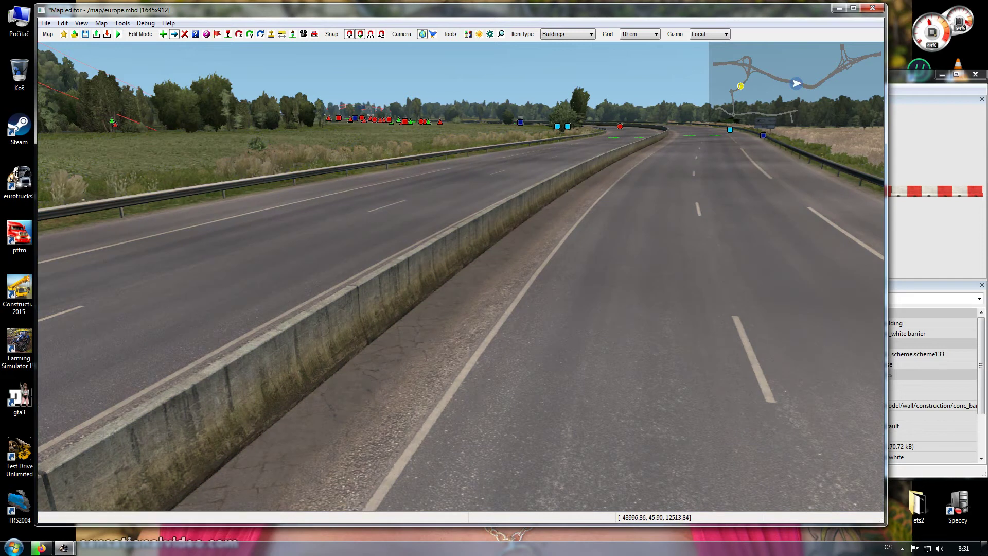
click(196, 34)
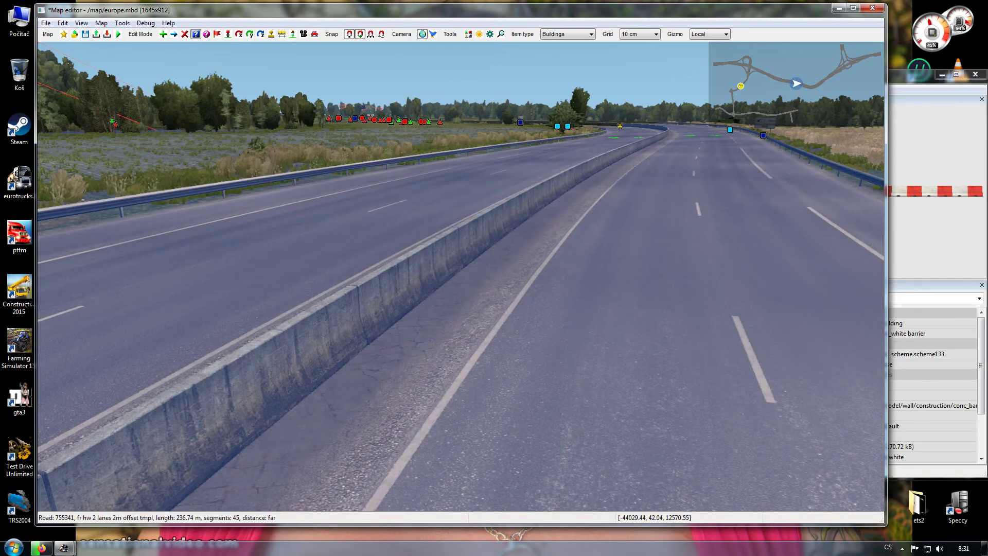
click(620, 126)
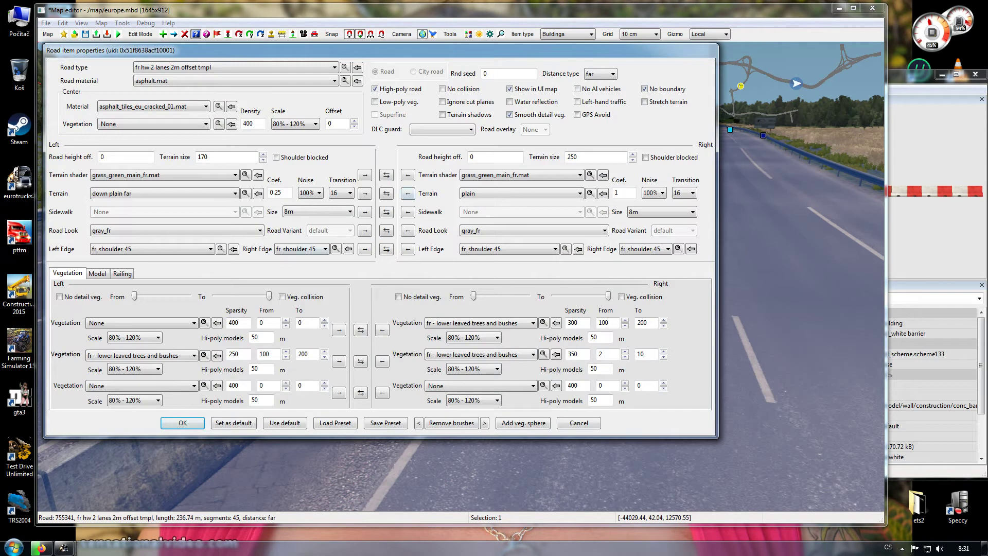
Set the second vegetation entry on the road's left side to None.
click(155, 355)
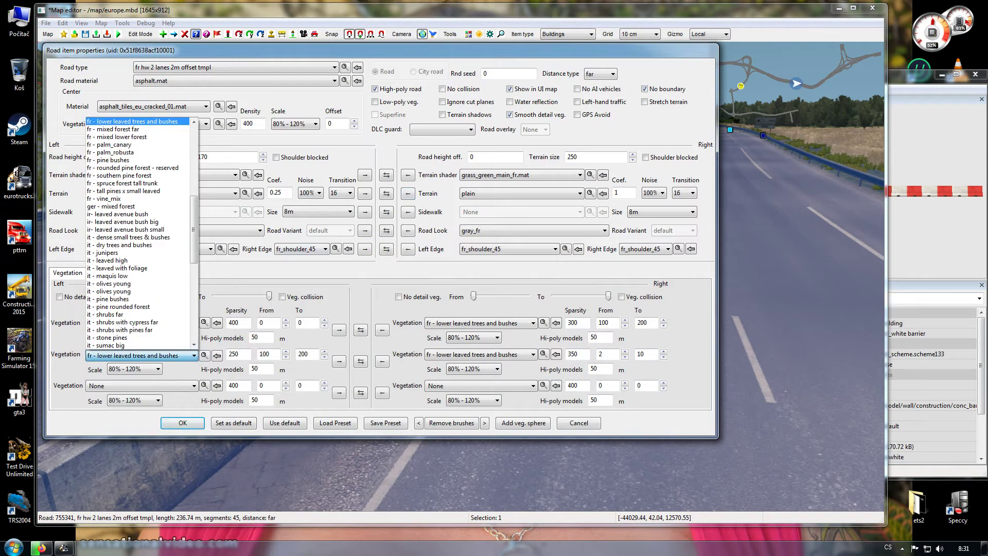
drag(193, 236, 194, 162)
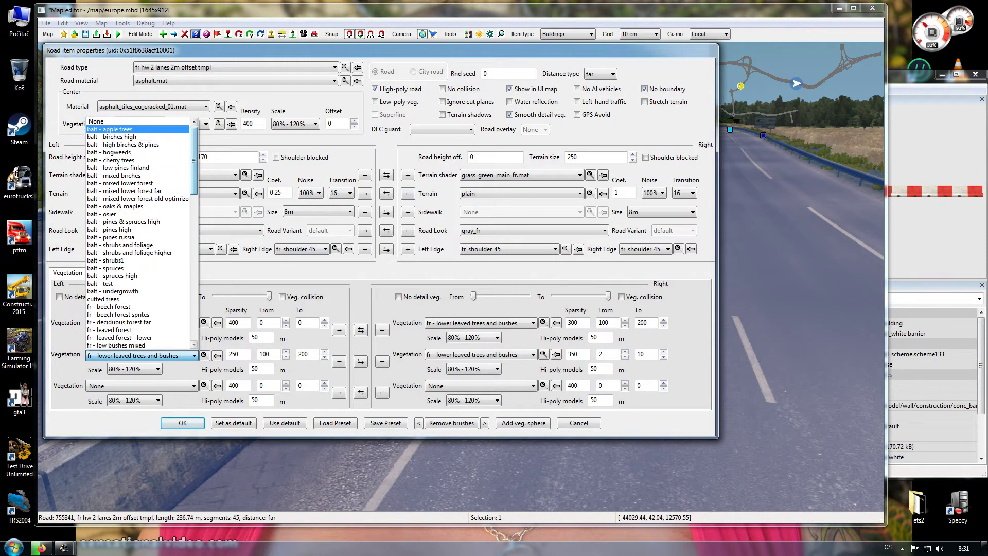
click(109, 129)
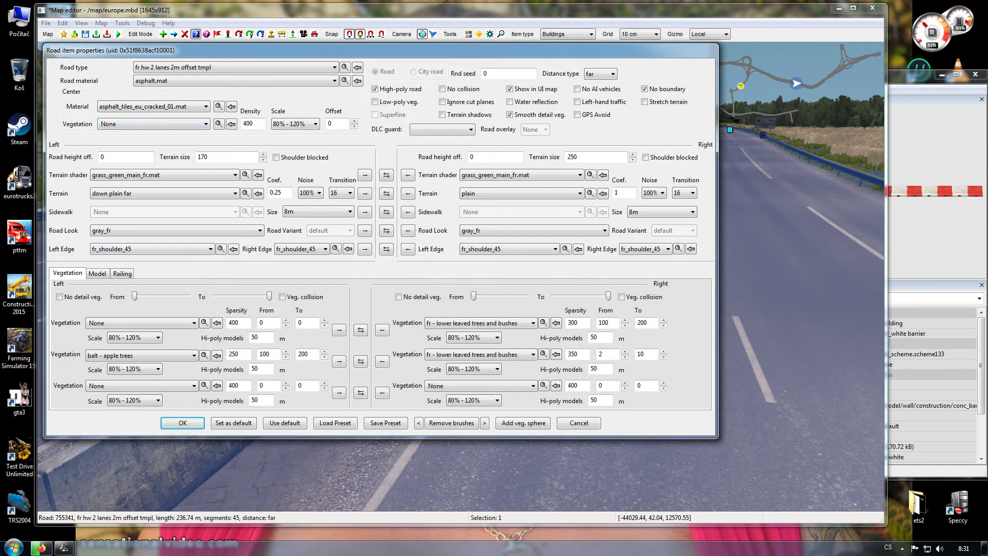
click(192, 356)
drag(193, 155, 193, 140)
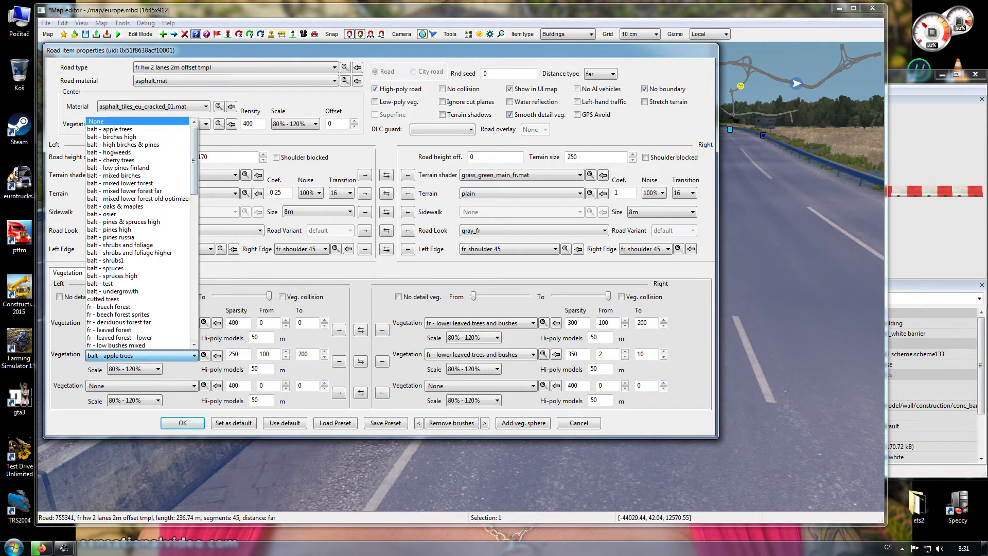
click(103, 122)
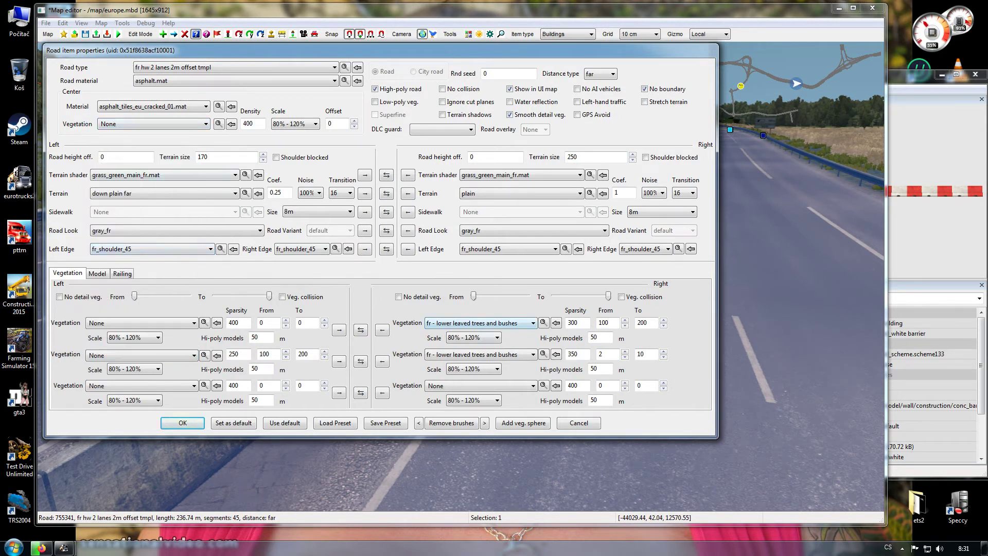
Clear the second vegetation entry on the road's right side by choosing None.
click(530, 354)
drag(533, 239, 533, 163)
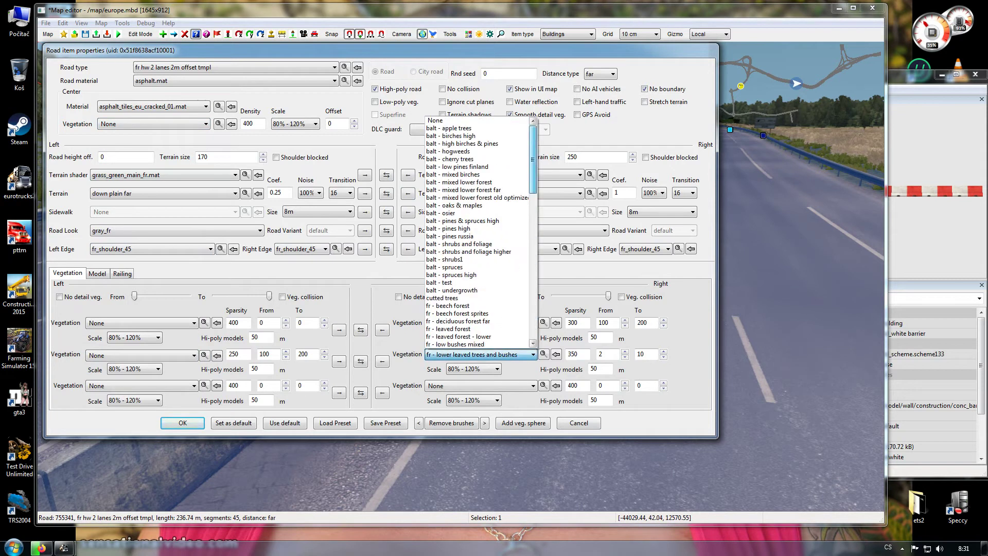
click(435, 120)
Set the first vegetation entry on the road's right side to sc- mixed forest.
click(530, 323)
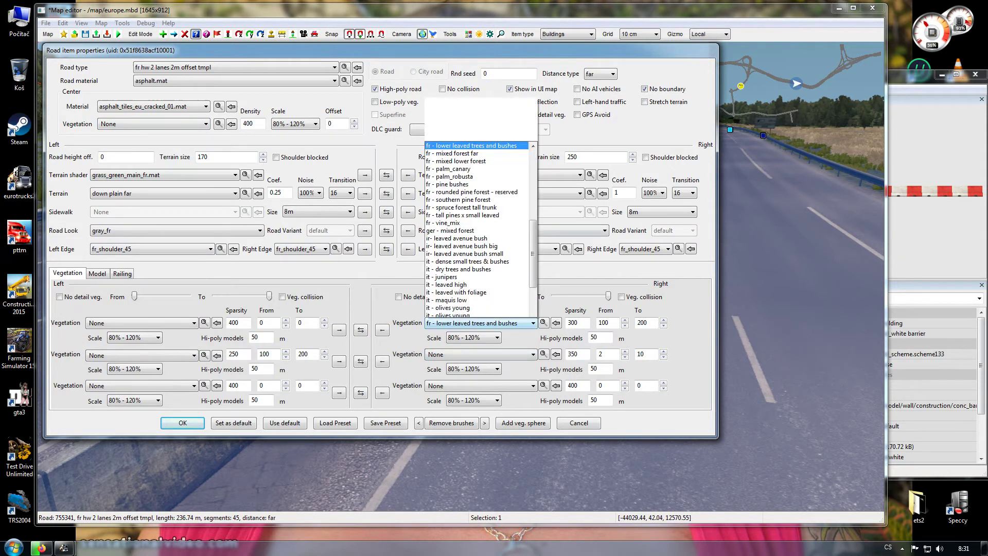
drag(533, 222, 533, 304)
key(Up)
key(Up)
key(Up)
key(Up)
key(Up)
key(Up)
key(Up)
key(Up)
key(Up)
key(Up)
key(Up)
key(Up)
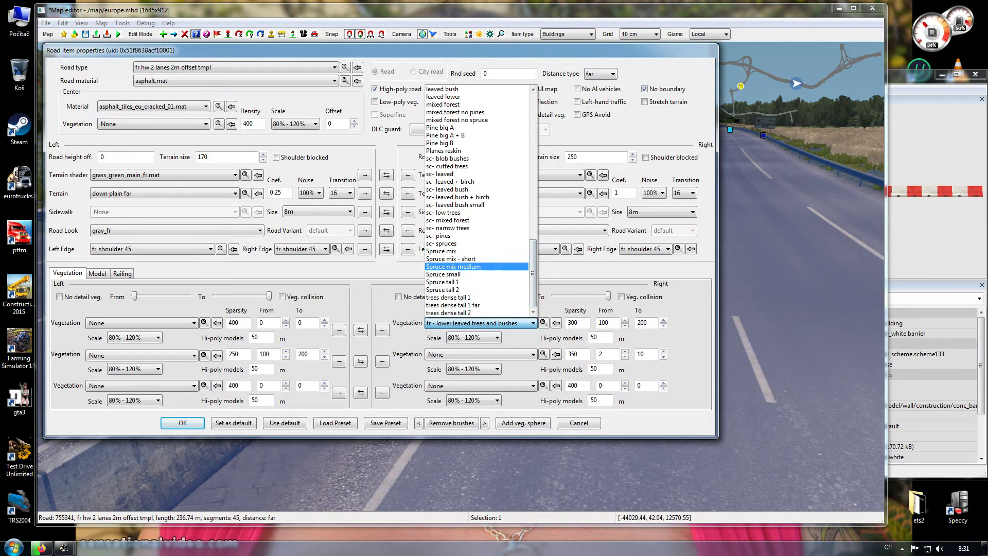
key(Return)
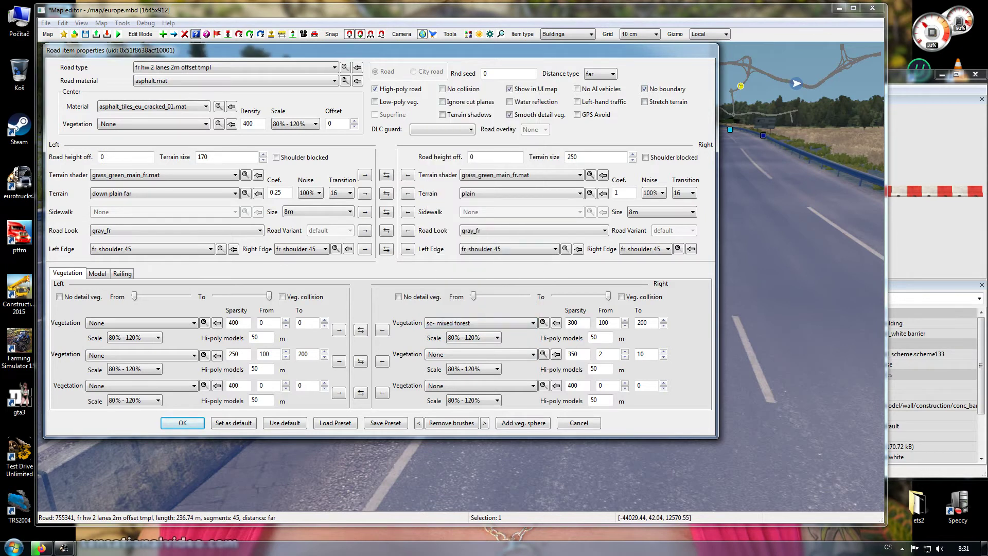
Set the sparsity of the right side's mixed forest vegetation to 90.
drag(515, 50, 494, 49)
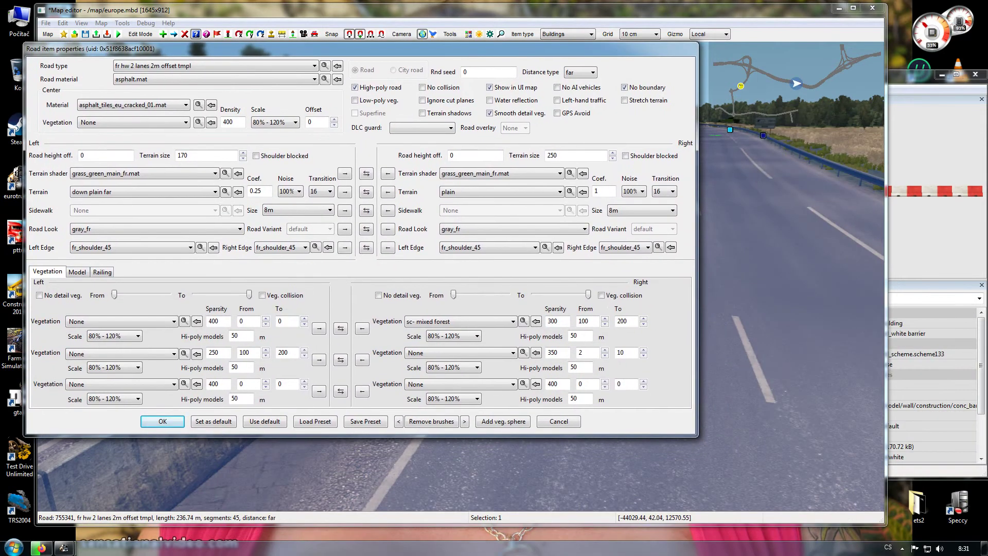
double_click(553, 322)
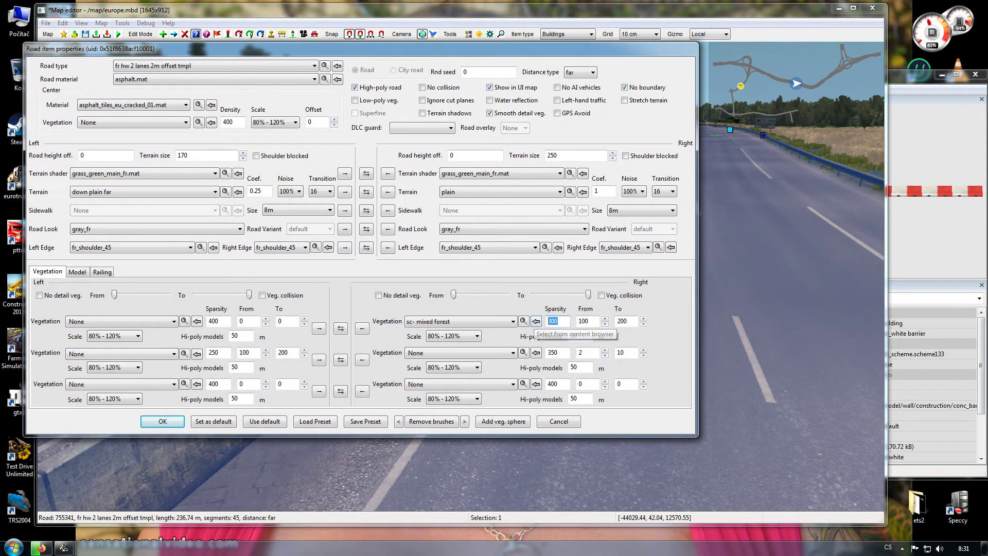
text(90)
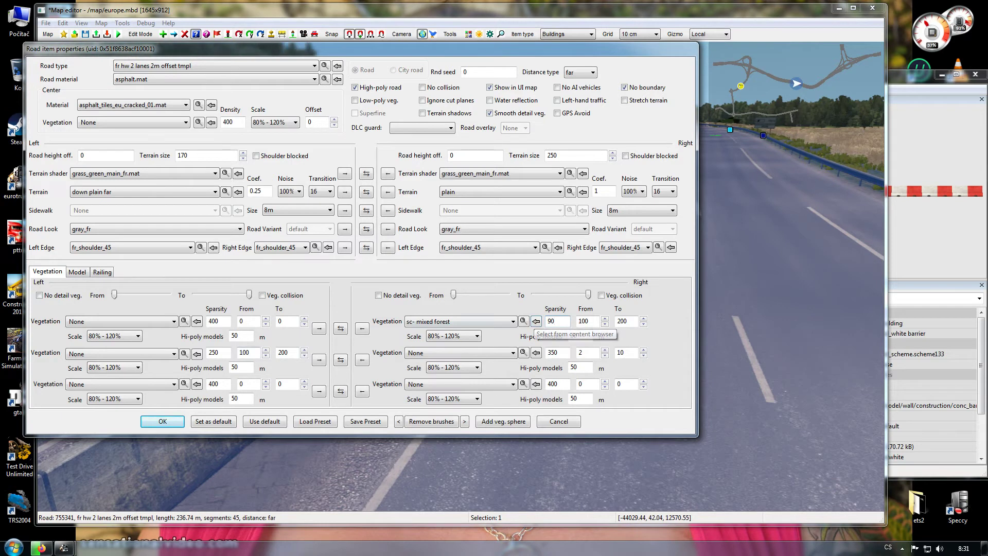
Set the right side's mixed forest vegetation to range from 10 to 20.
drag(355, 49, 370, 36)
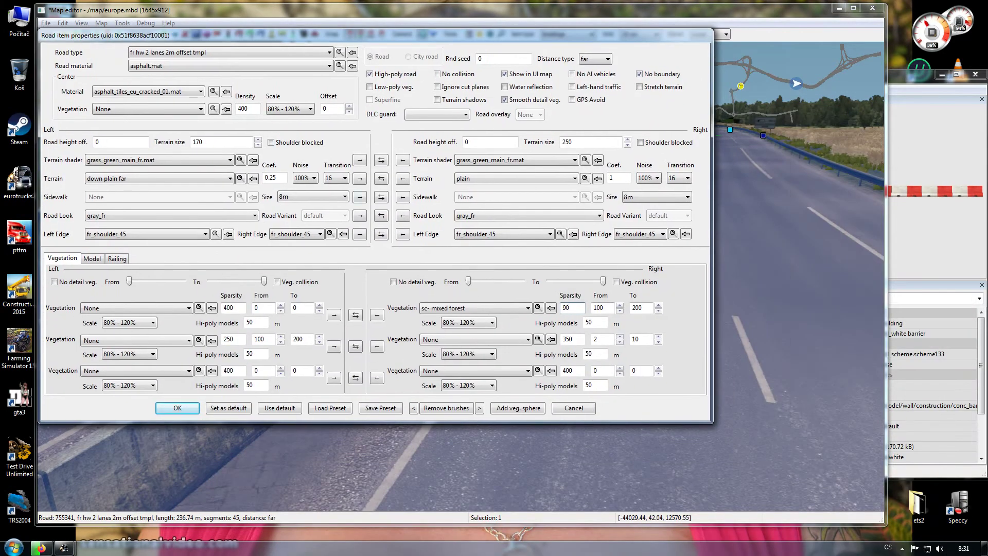
click(607, 307)
key(BackSpace)
key(Tab)
key(BackSpace)
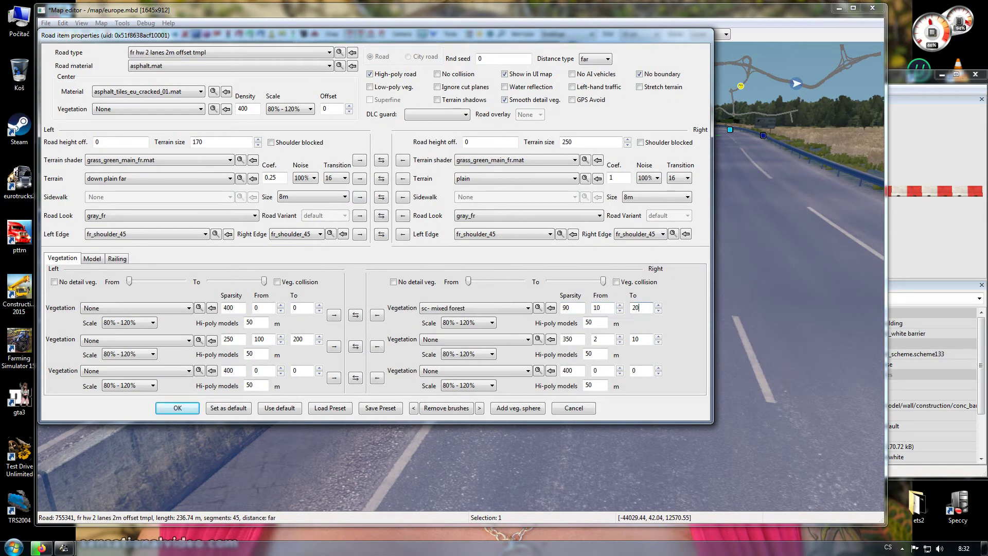
Set the sparsity of the right side's mixed forest vegetation to 200.
drag(340, 36, 499, 130)
drag(262, 130, 212, 62)
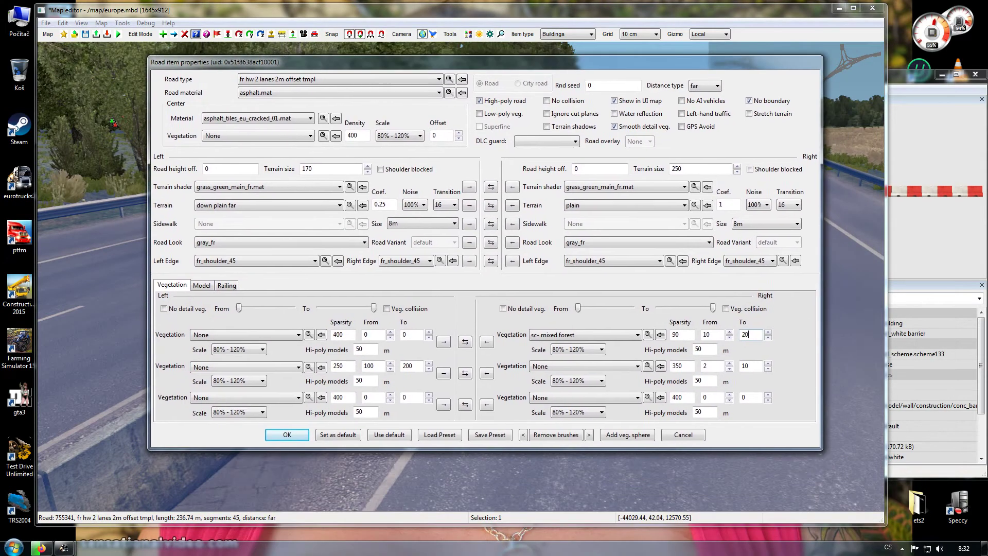
double_click(676, 335)
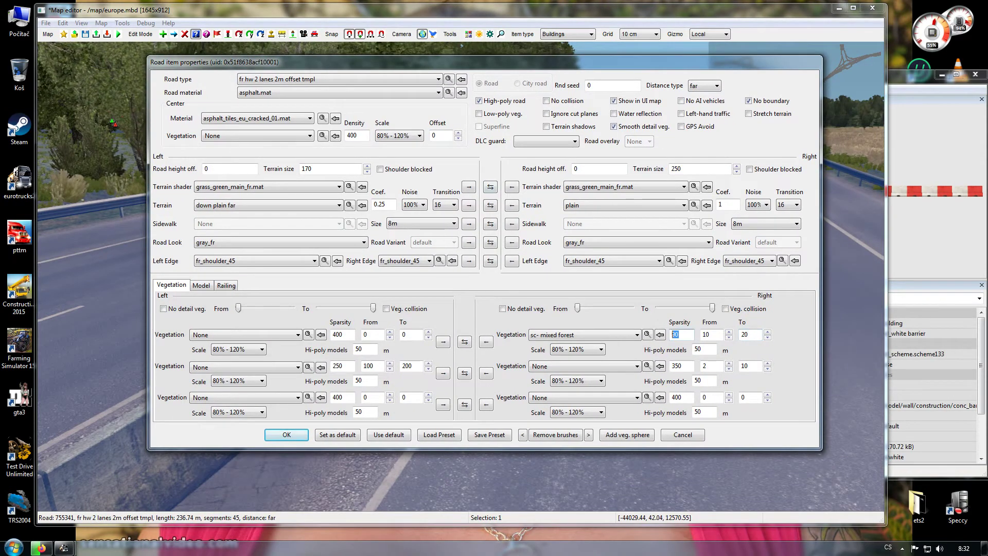
text(400)
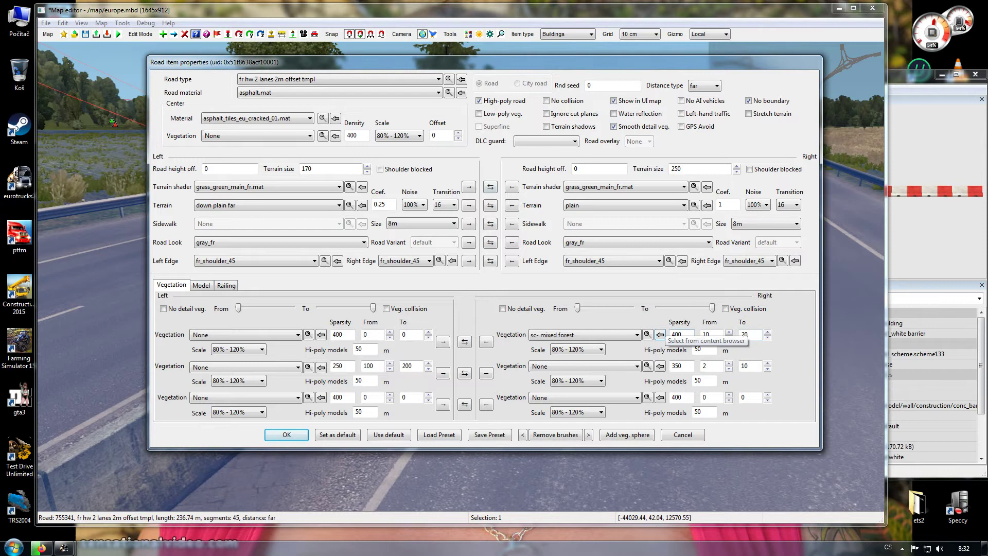
key(BackSpace)
key(BackSpace)
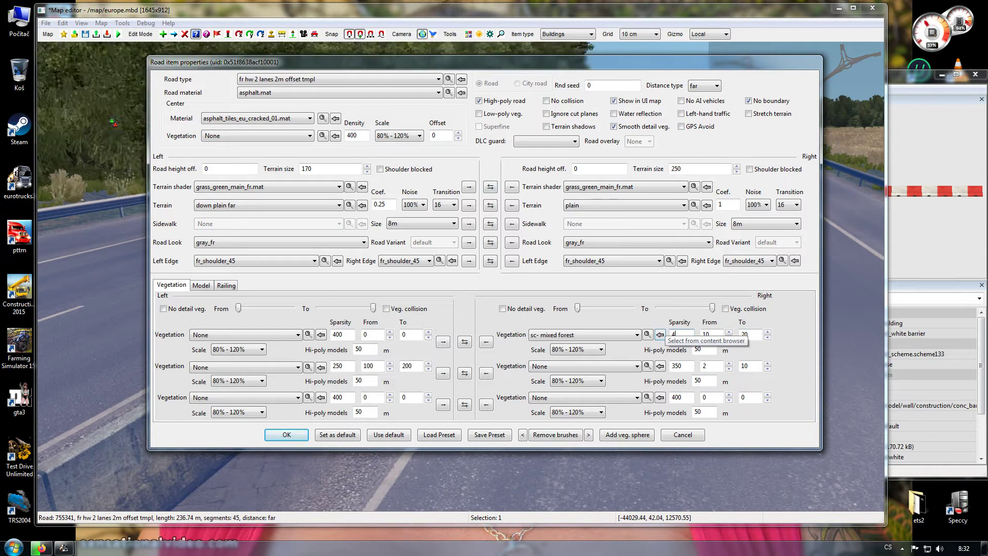
text(300)
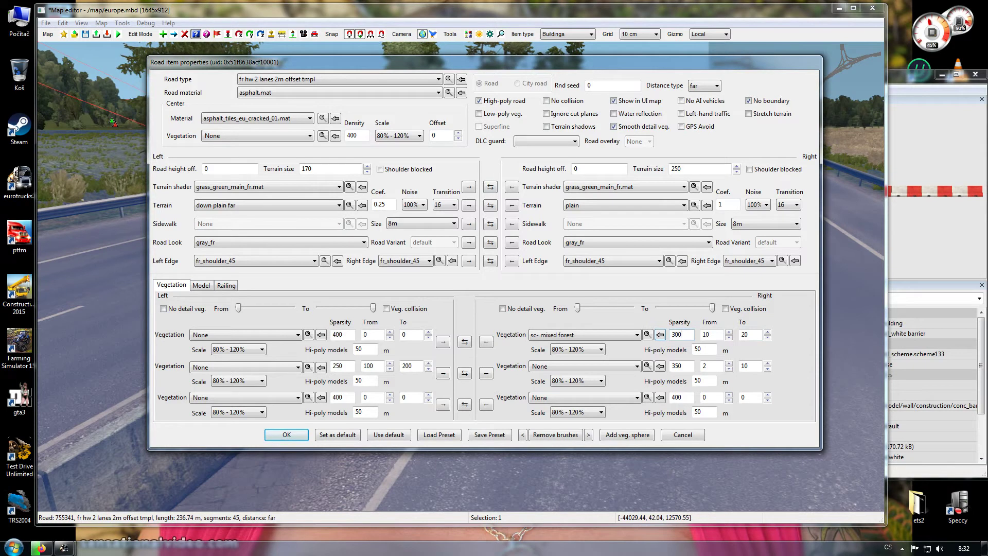
key(BackSpace)
key(BackSpace)
key(BackSpace)
text(200)
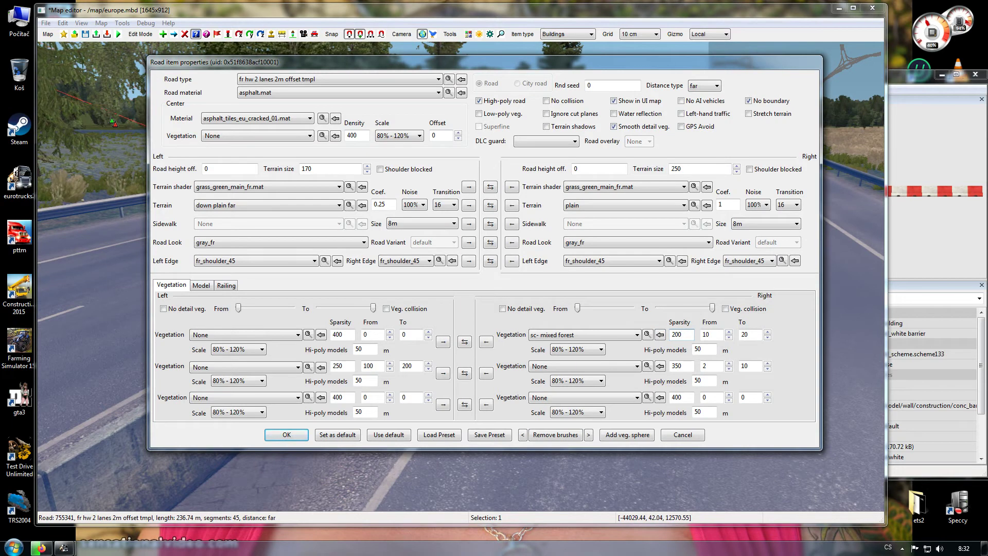
Give the left side's first vegetation entry a sparsity of 200 and a range from 10 to 20.
key(Tab)
text(200)
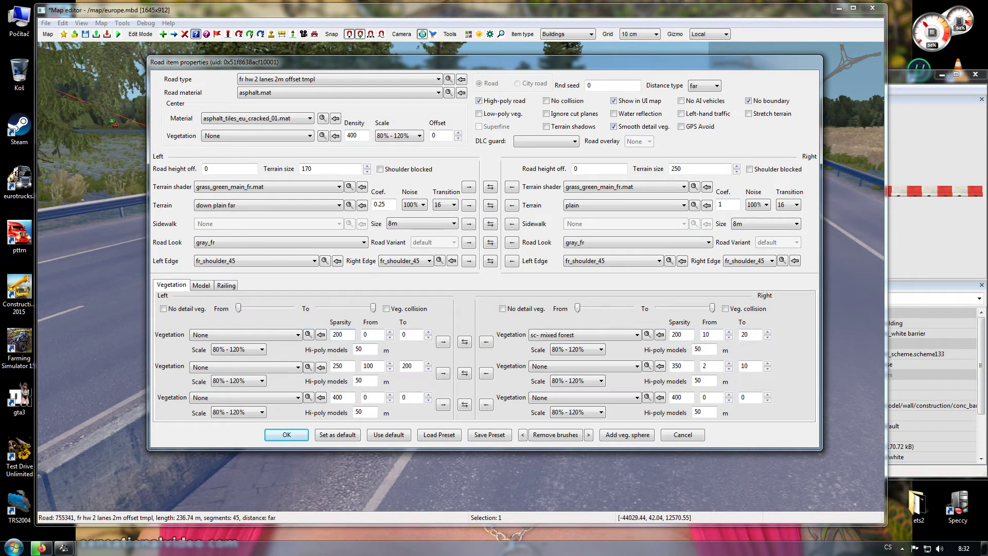
key(Tab)
text(10)
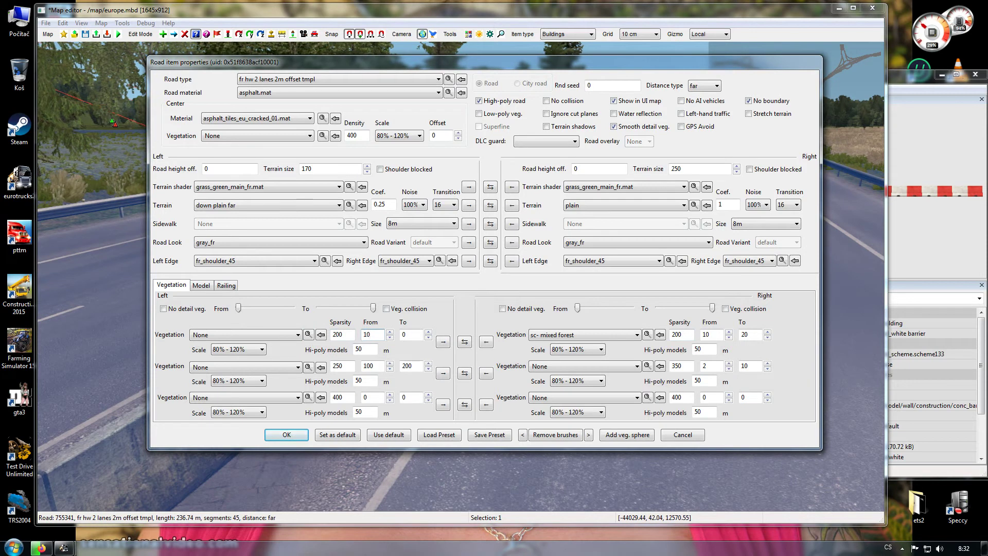
key(Tab)
text(20)
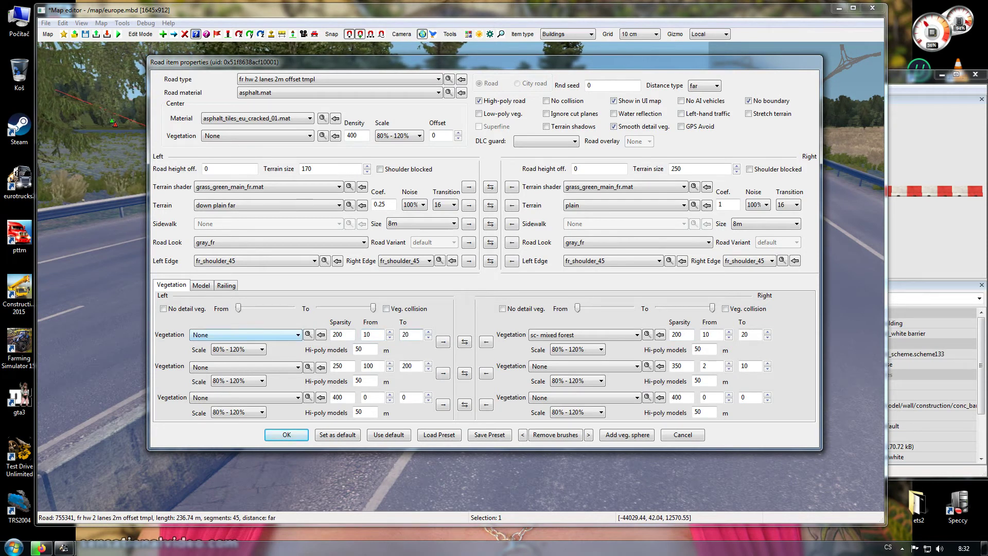
Set the first vegetation entry on the road's left side to sc- mixed forest.
click(294, 335)
drag(298, 139, 298, 285)
click(227, 232)
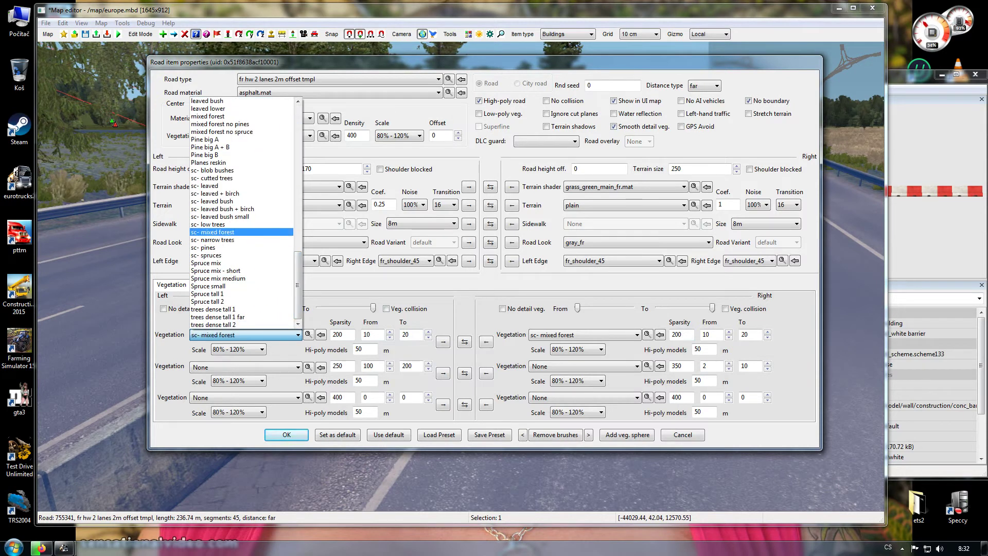
key(Return)
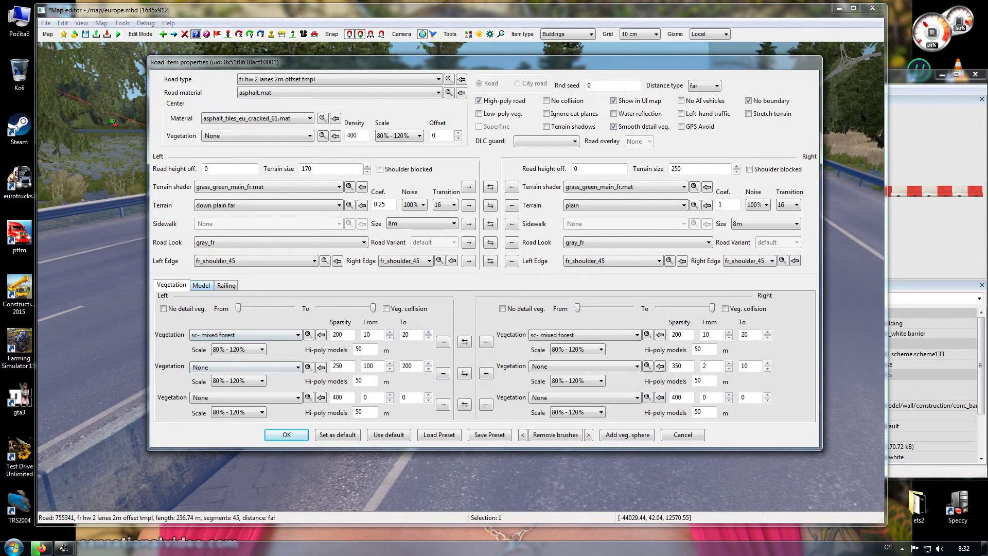
Assign lamp poland tshape as the first model on the road's left side and open the railing settings.
click(200, 285)
click(307, 316)
drag(309, 346, 309, 433)
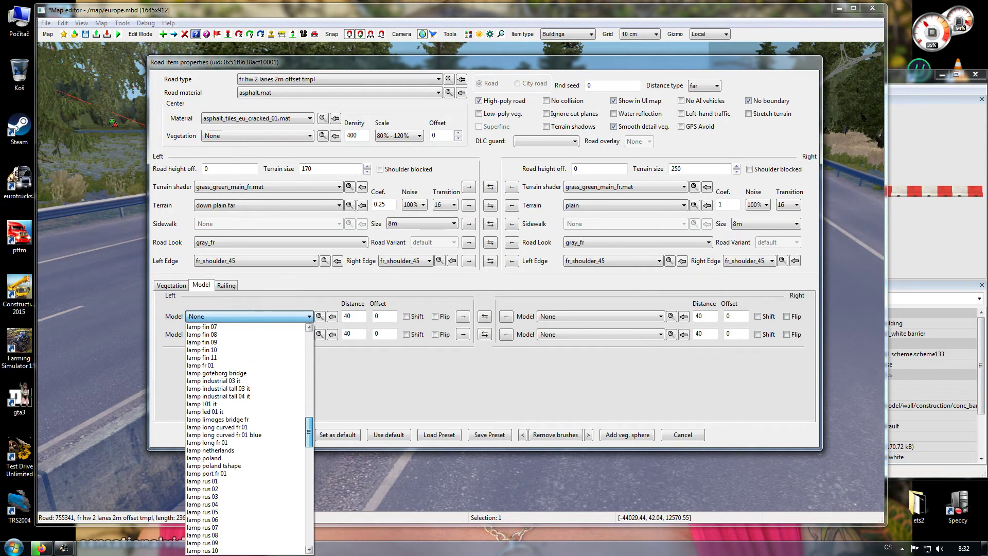
click(247, 466)
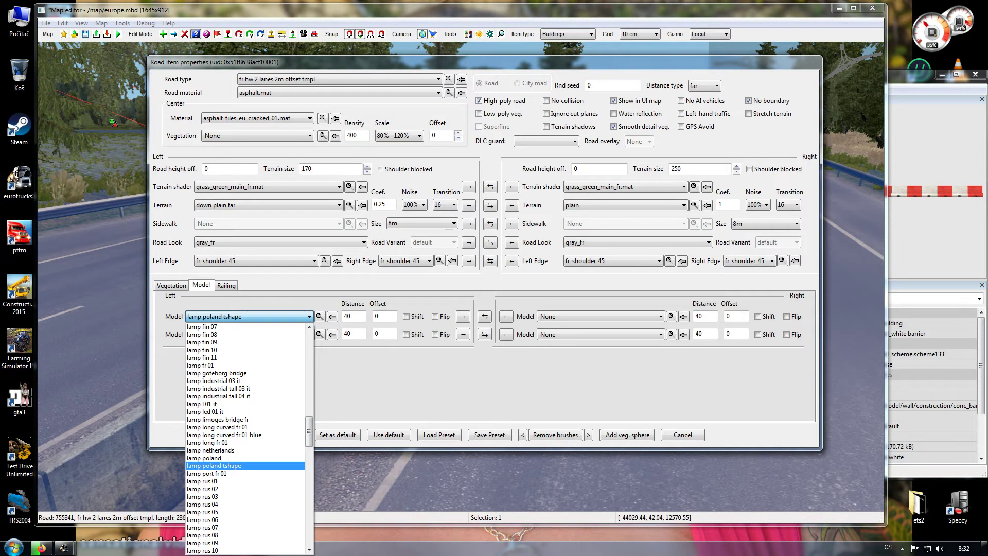
key(ctrl+Tab)
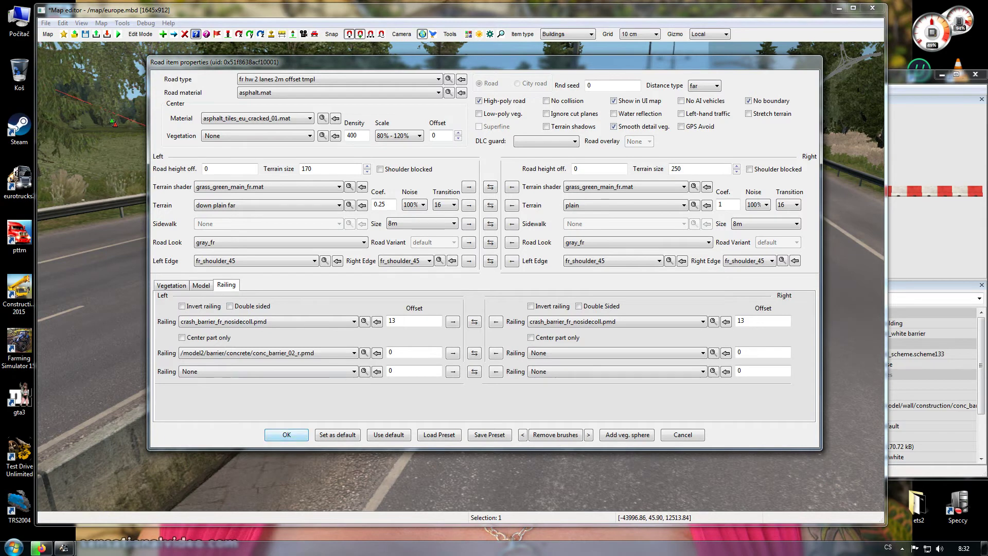
Apply the railing settings to the highway segment, and turn off its high-poly road option.
key(Return)
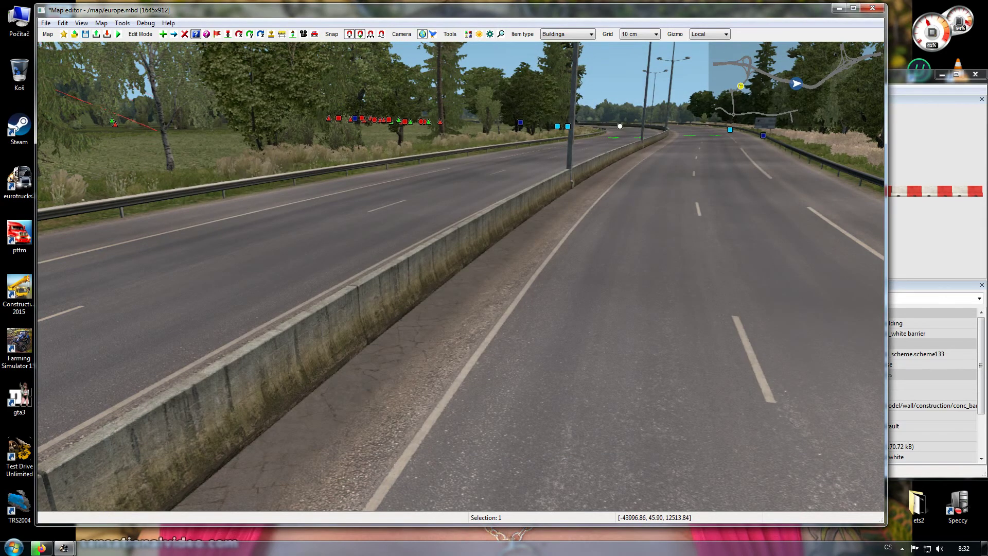
right_drag(460, 276, 927, 178)
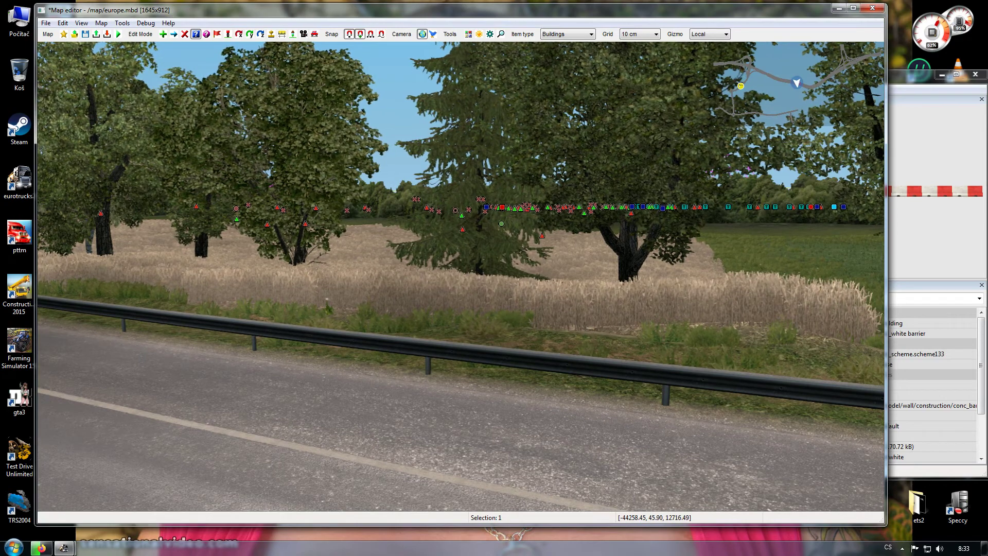
right_drag(674, 256, 355, 239)
right_drag(461, 257, 143, 277)
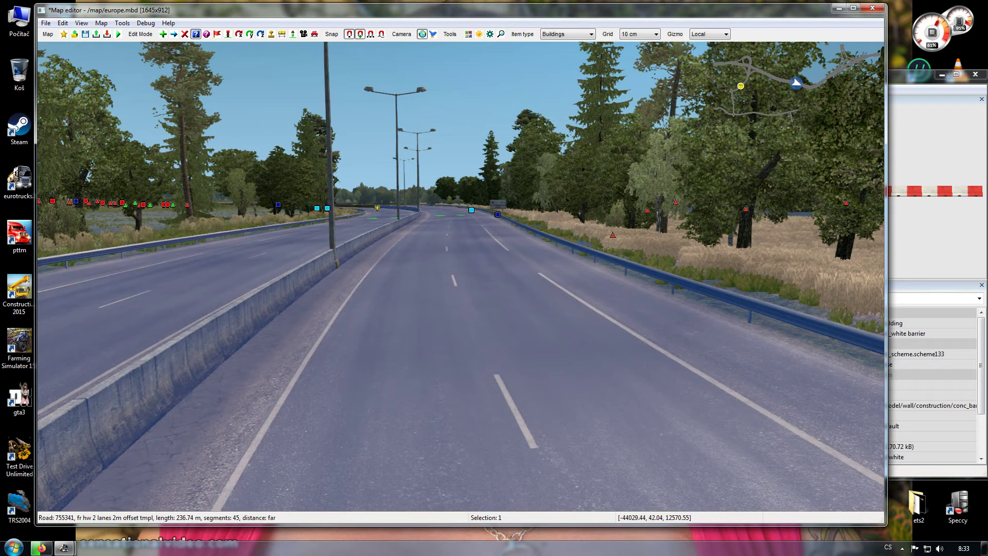
double_click(378, 207)
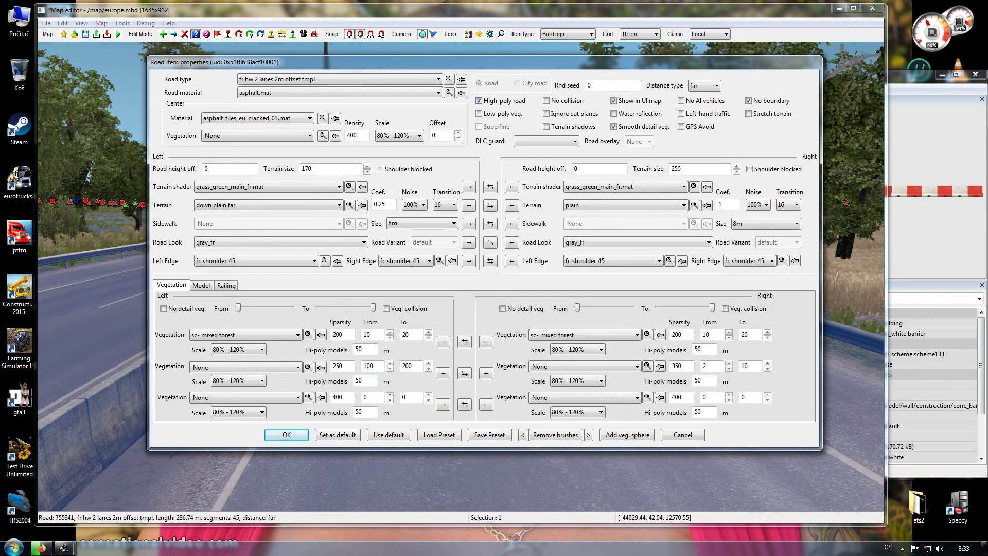
click(479, 101)
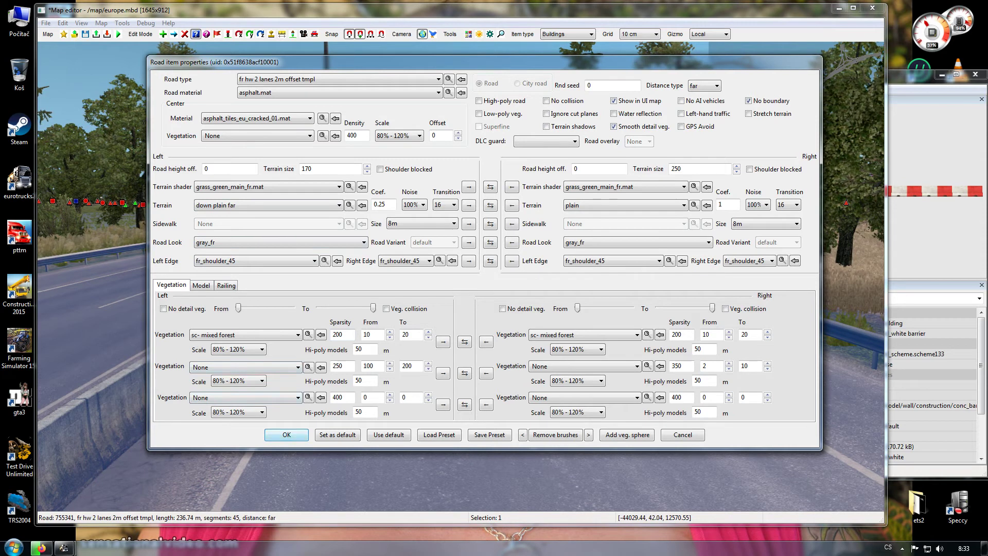
click(287, 435)
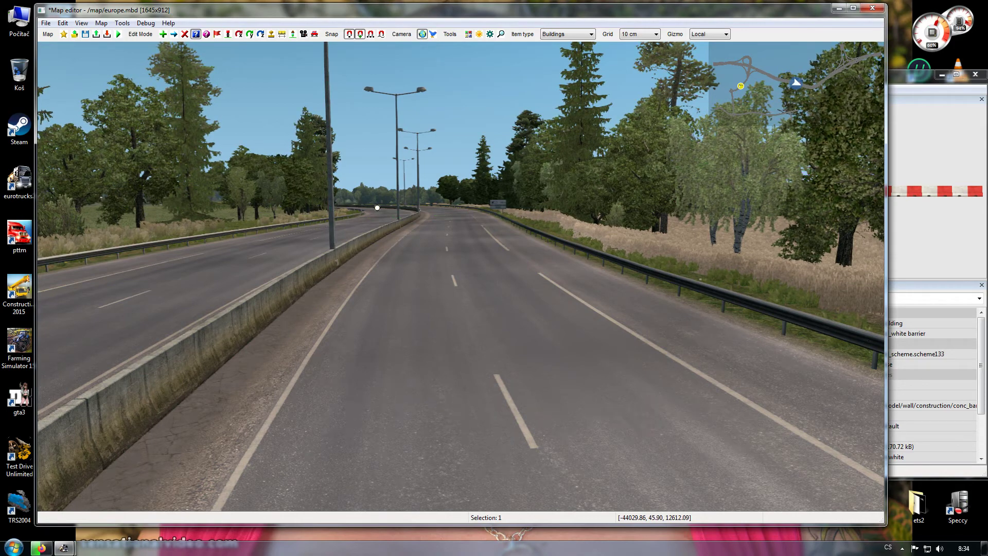
Inspect the trees, lamps and railings along the highway segment by travelling down the road to its far end.
key(Up)
key(w)
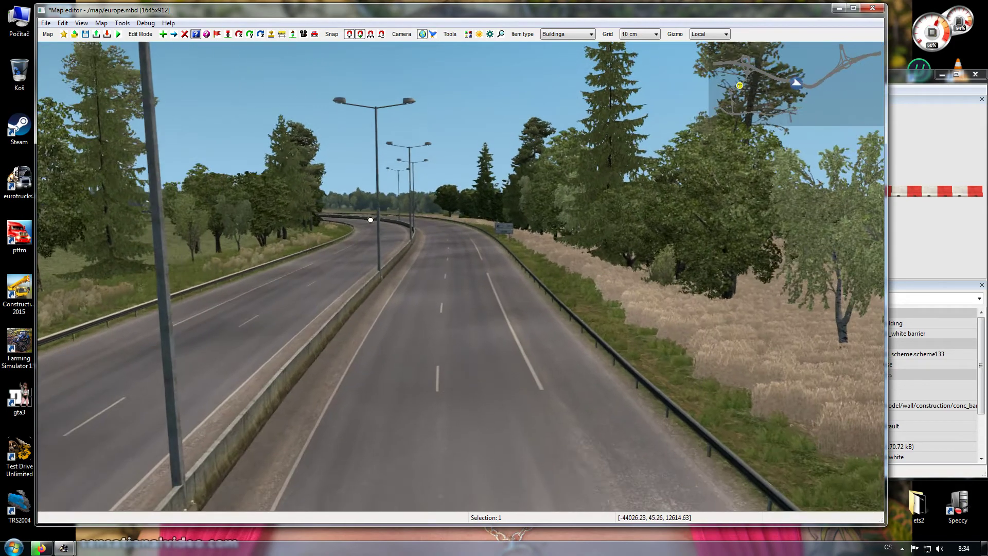
key(w)
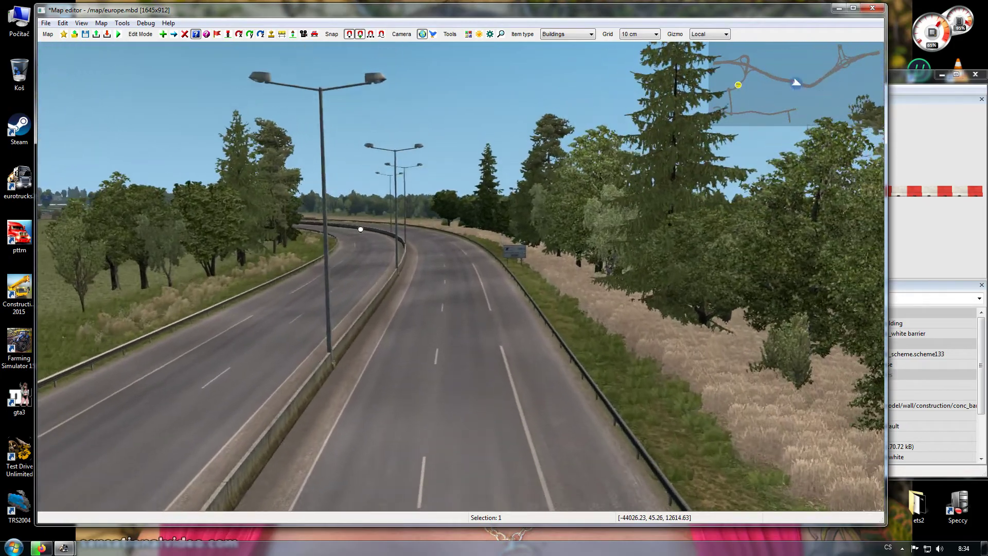
key(Up)
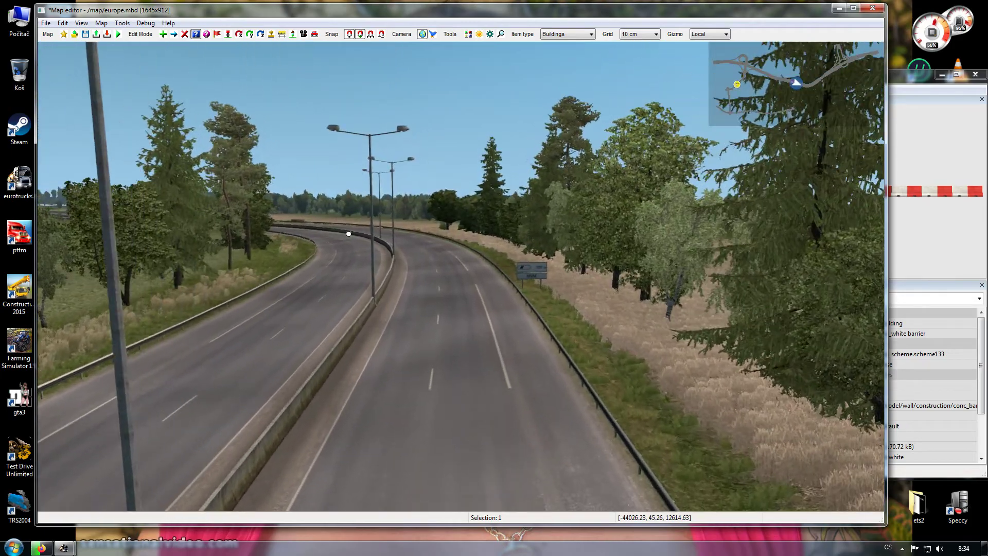
key(w)
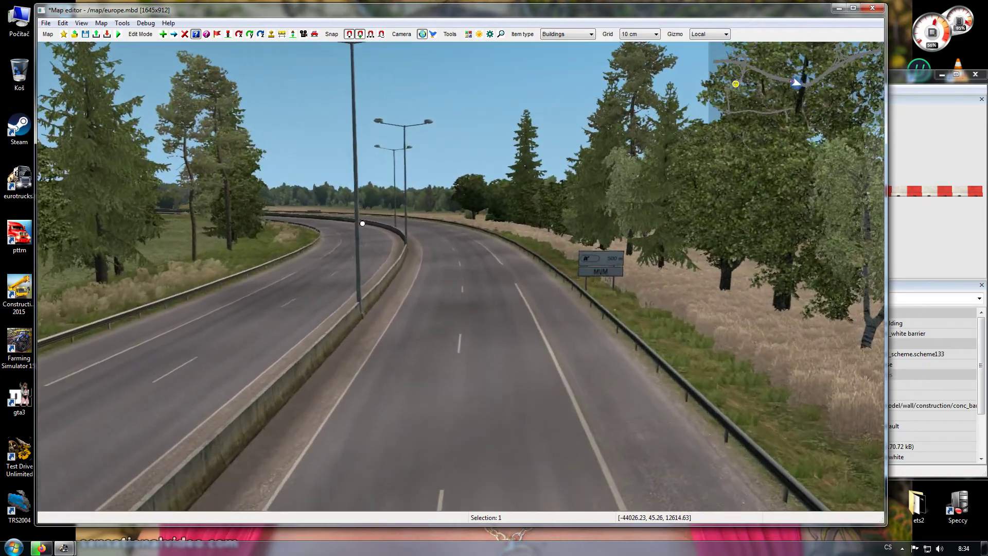
key(w)
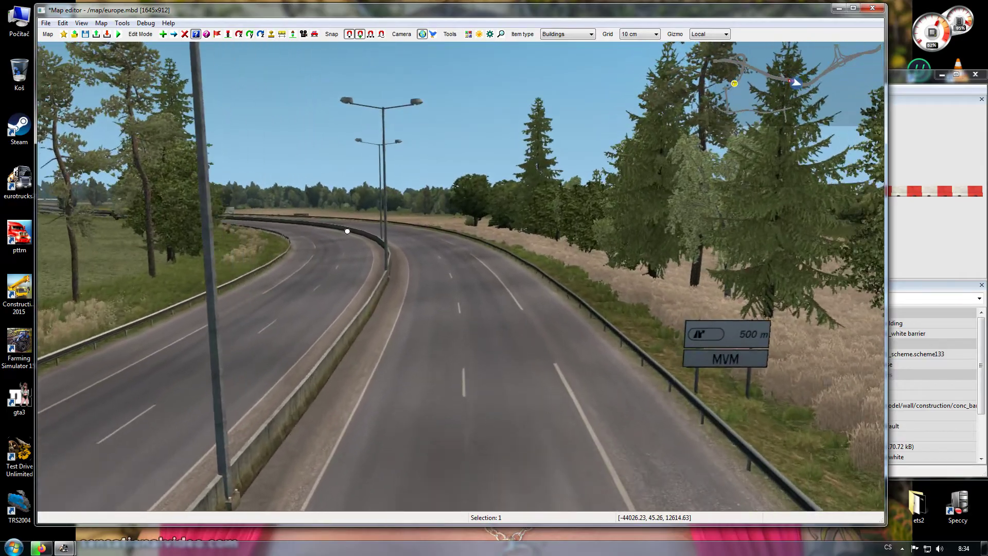
key(w)
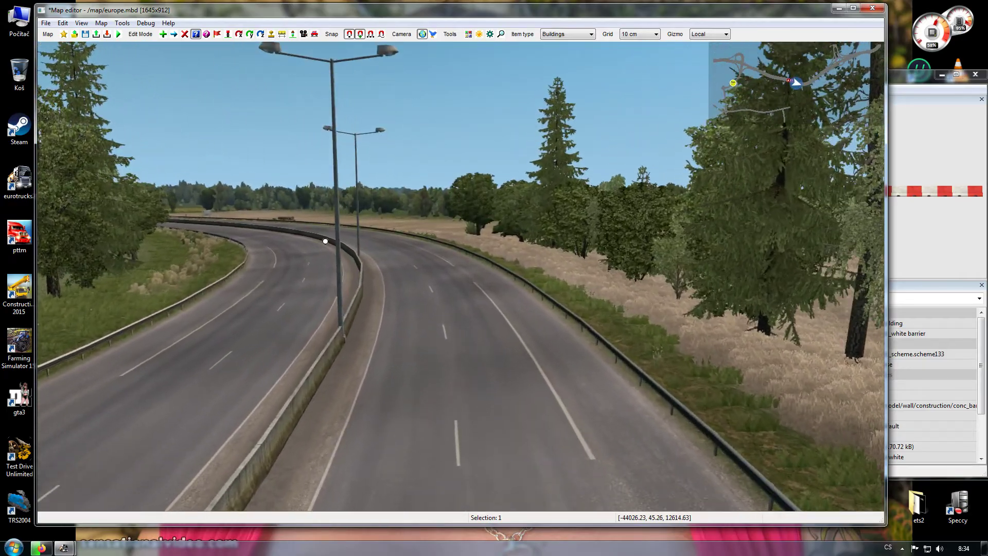
key(w)
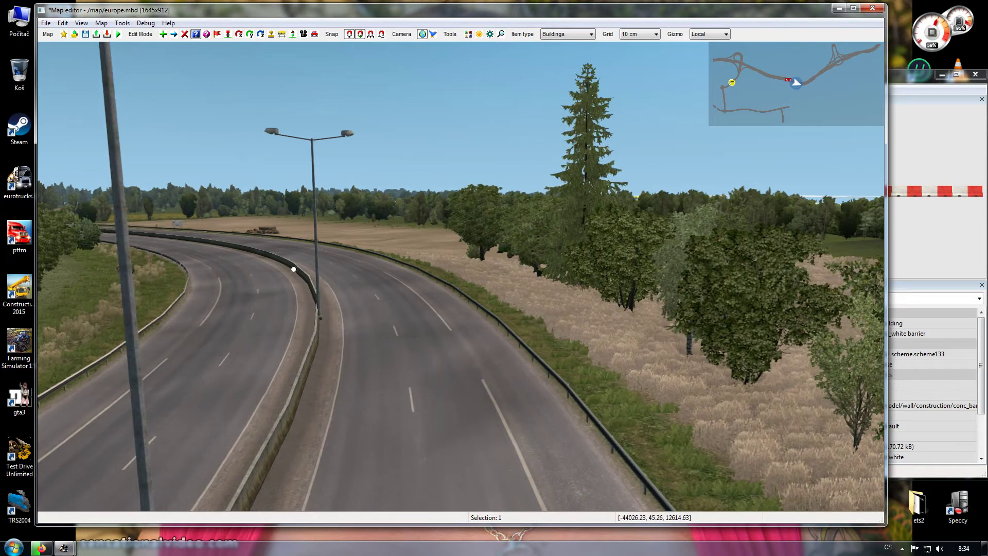
key(w)
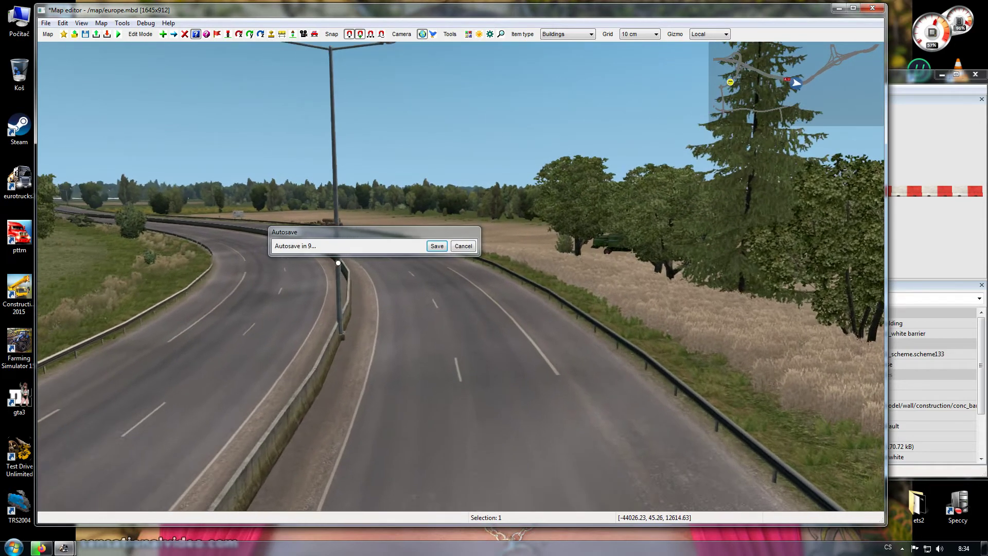
key(w)
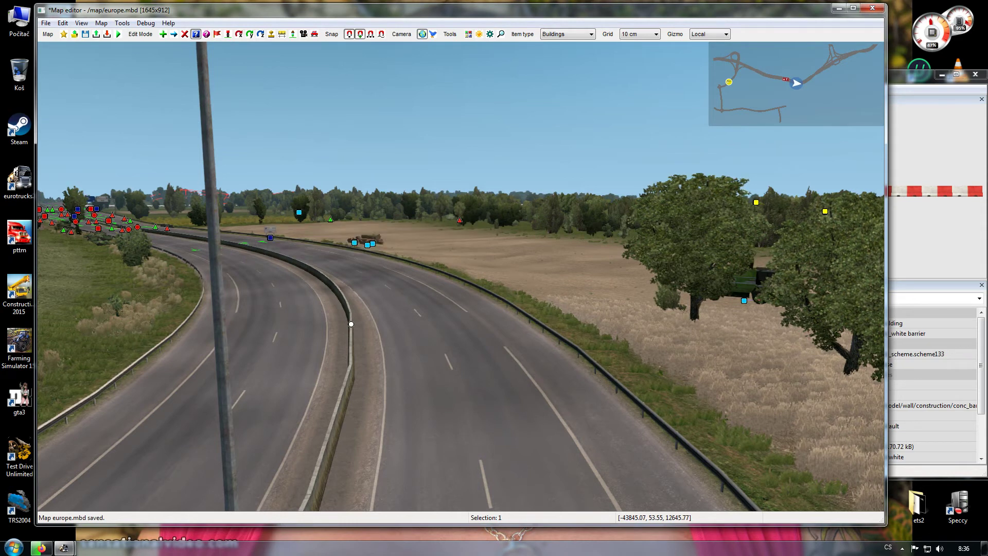
Try an upper range limit of 10 for the mixed forest vegetation on the segment's left side and apply it.
click(351, 324)
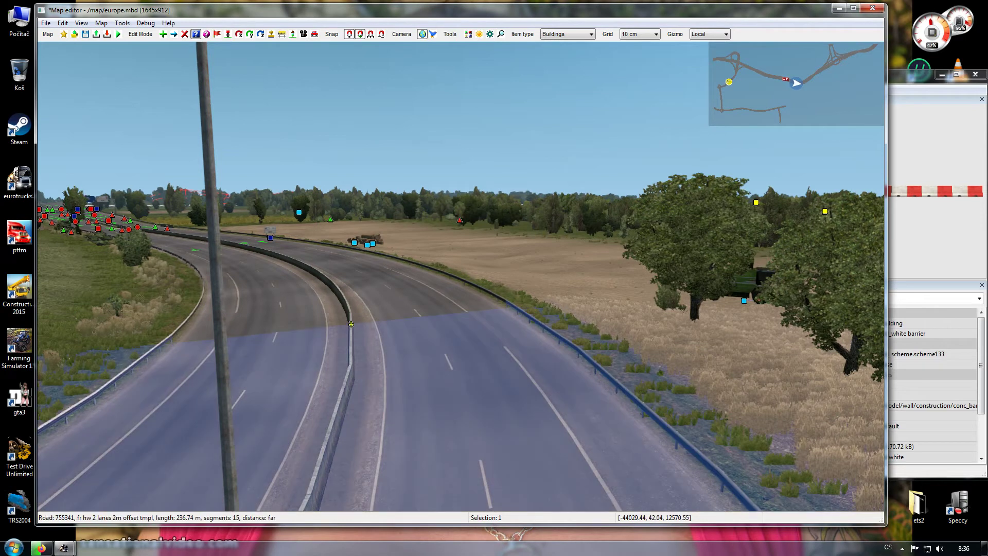
double_click(351, 325)
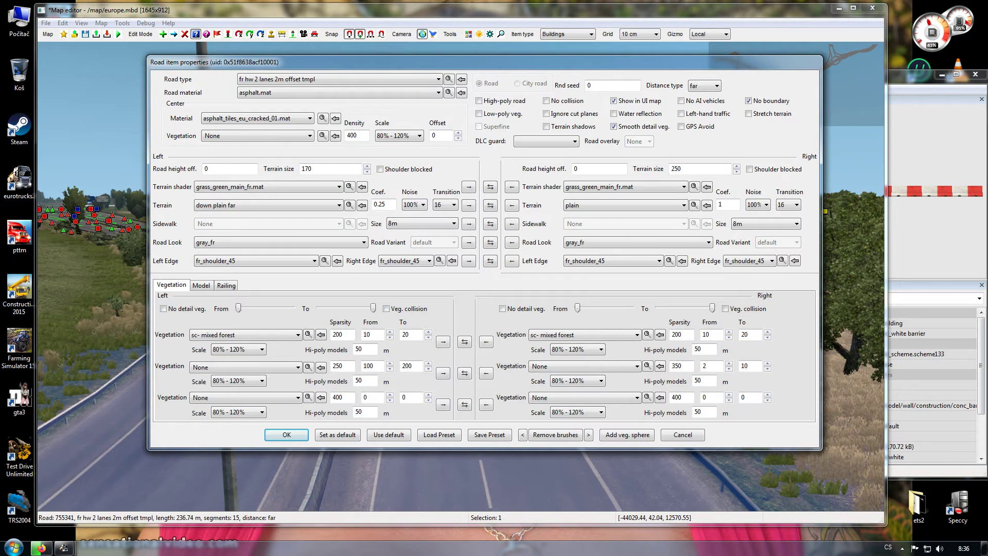
drag(749, 335, 740, 336)
text(10)
key(BackSpace)
key(BackSpace)
text(20)
double_click(406, 335)
text(10)
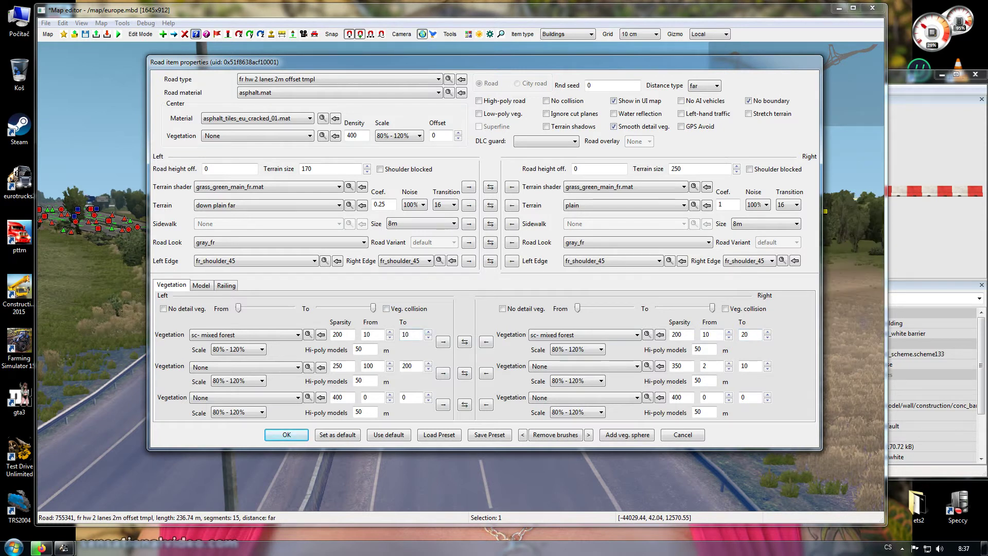
key(BackSpace)
text(5)
text(0)
key(Return)
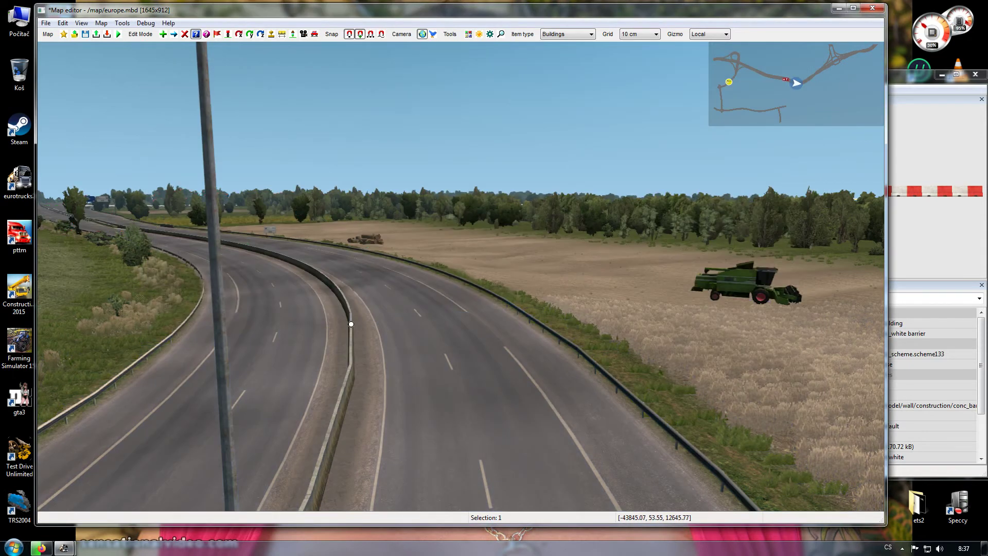
Examine the roadside vegetation along the highway segment from the opposite direction.
middle_drag(461, 277, 850, 303)
key(s)
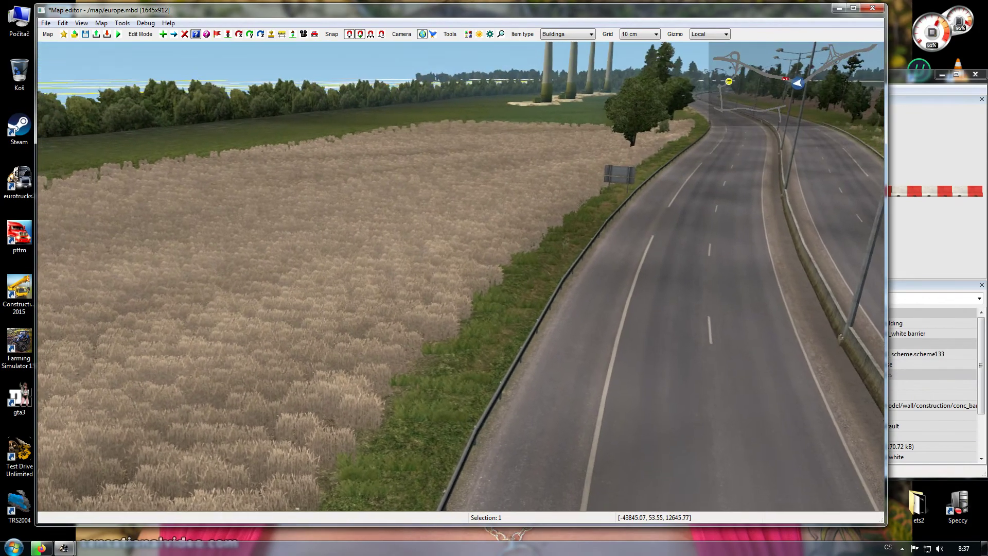
key(w)
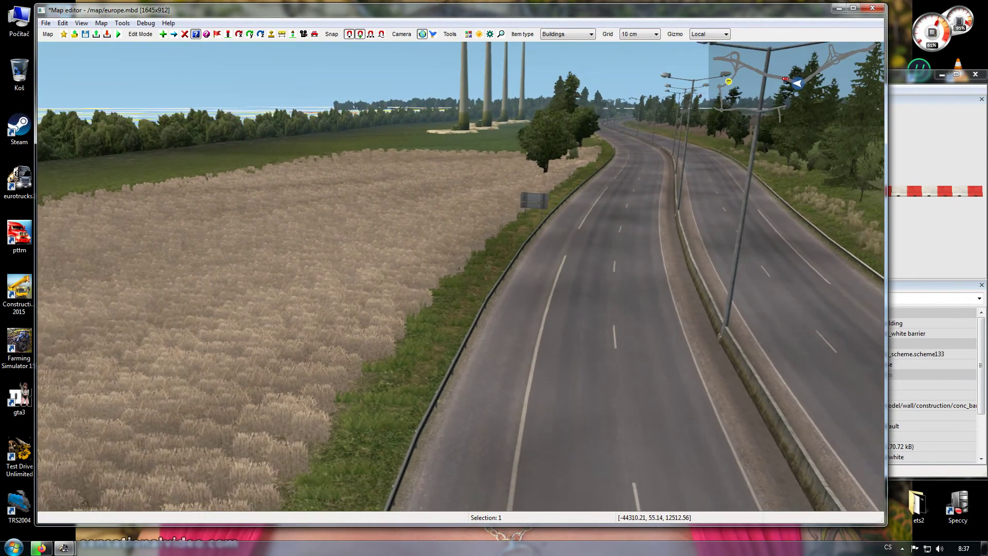
key(s)
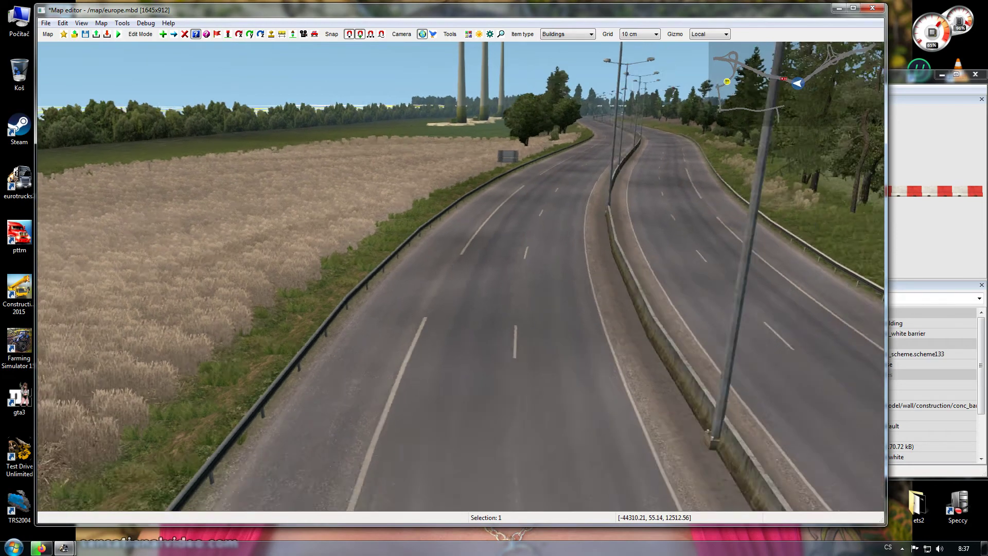
key(w)
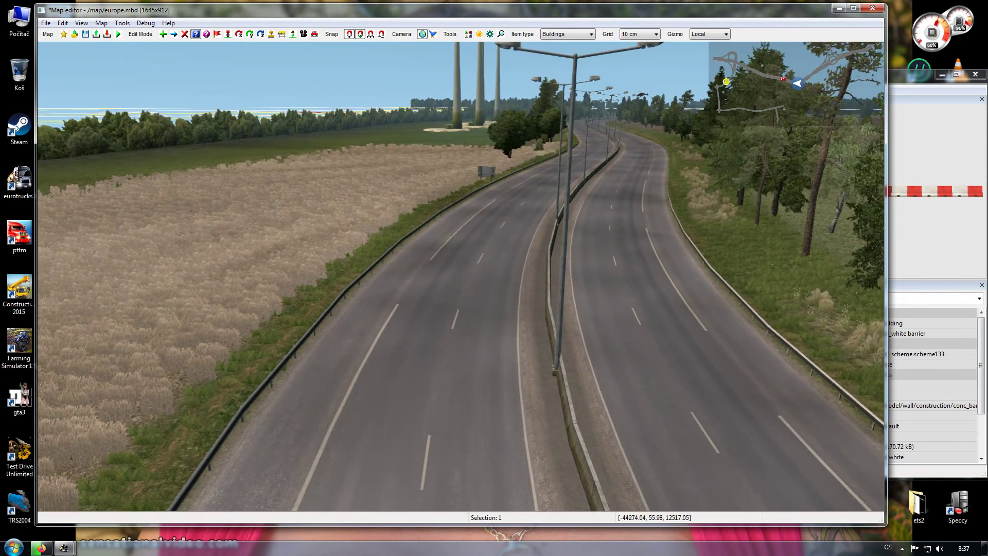
key(s)
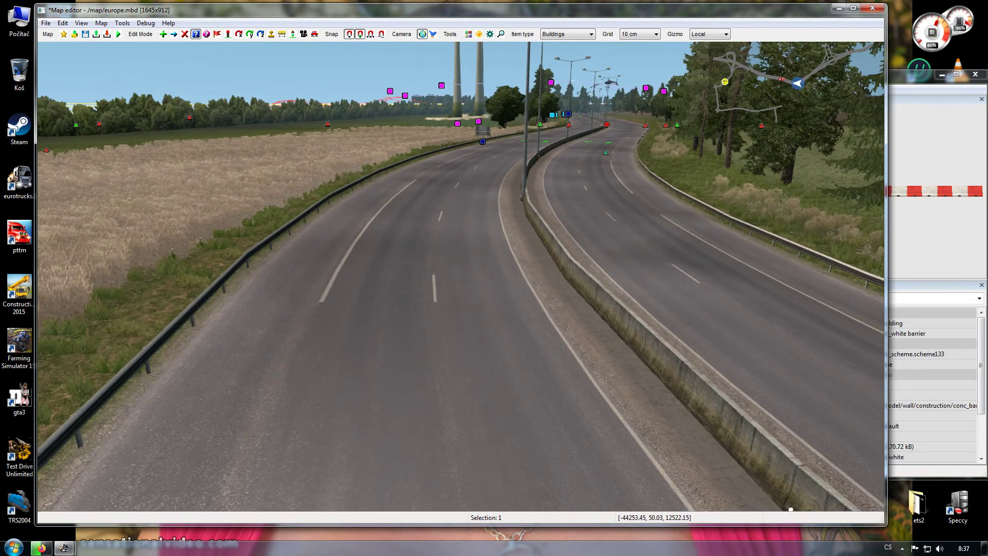
key(w)
Reopen the segment's properties and try an upper range limit of 15 for the left side's mixed forest, checking the preview.
right_drag(652, 391, 633, 343)
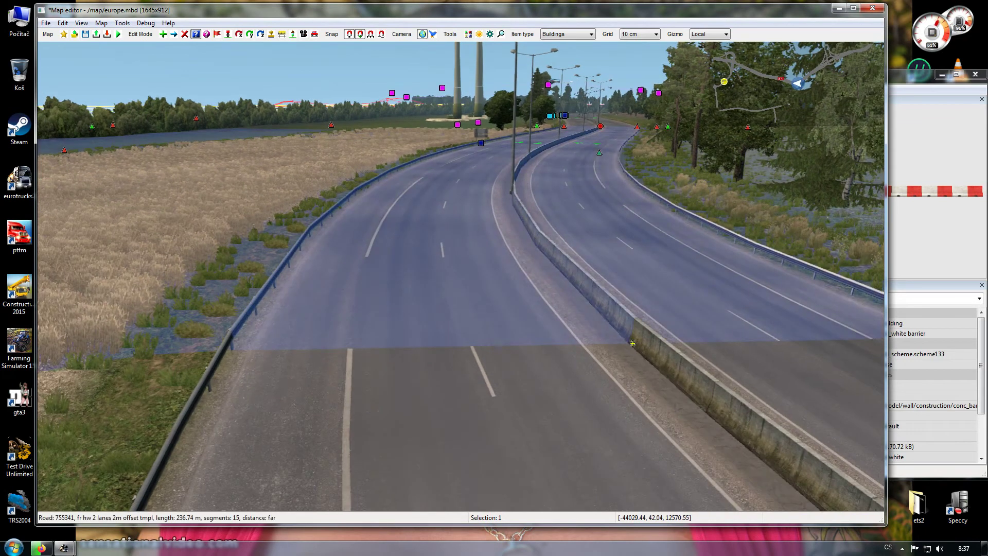
key(Return)
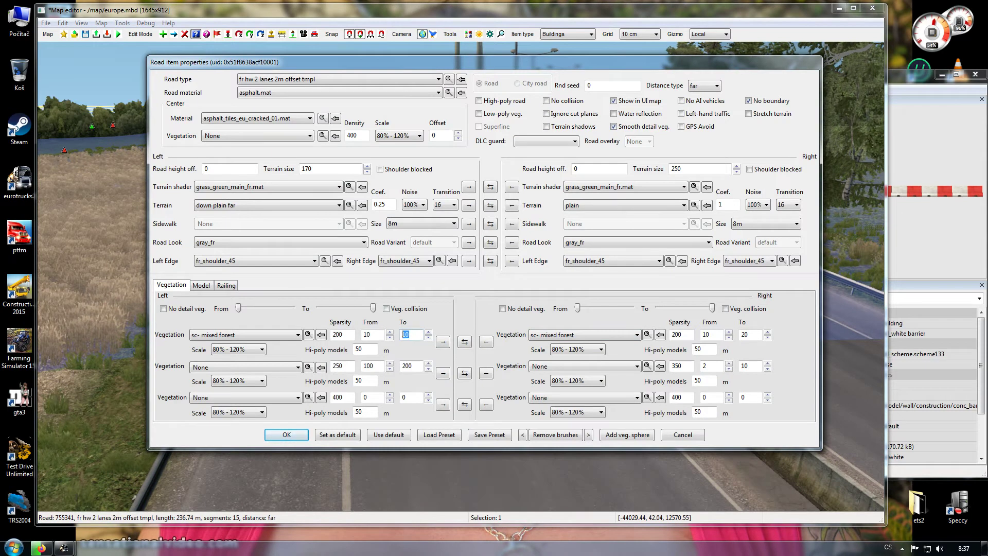
text(20)
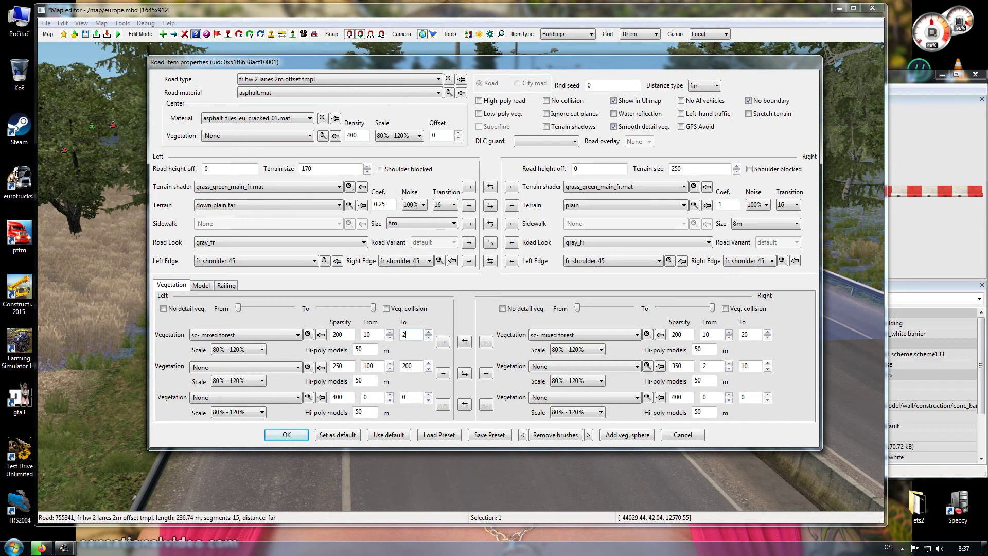
key(BackSpace)
key(BackSpace)
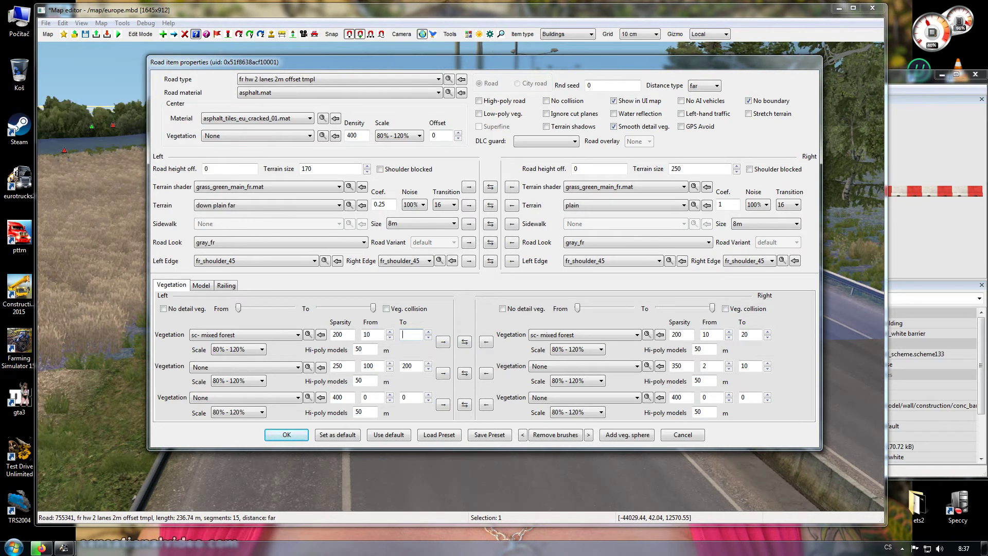
text(15)
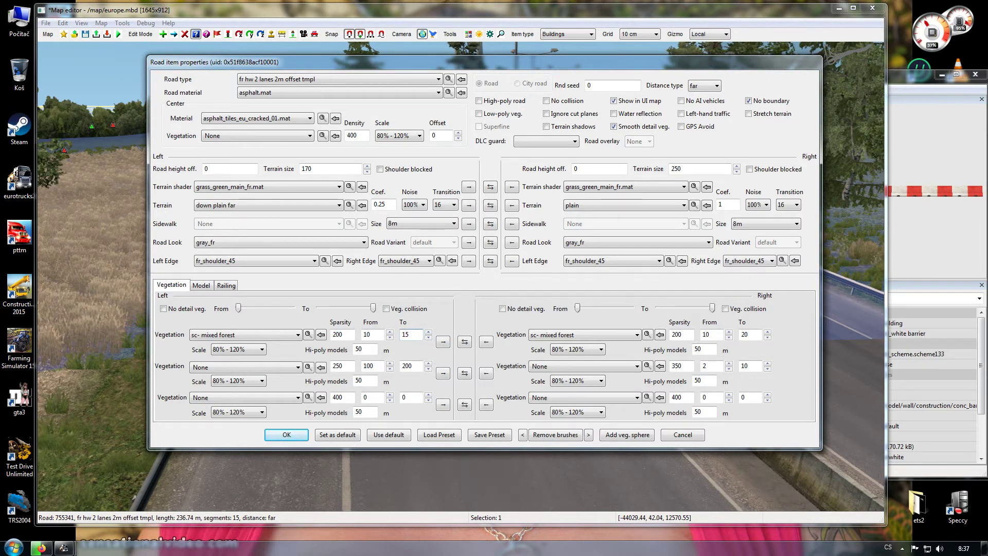
drag(463, 62, 462, 278)
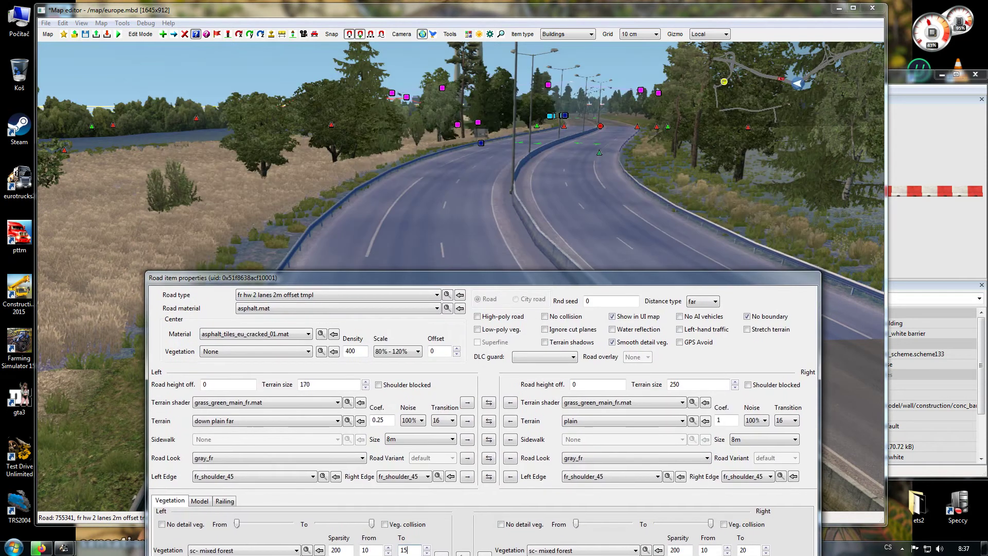
drag(358, 278, 359, 102)
Set the left side's mixed forest upper range limit to 30 and uncover the road view to check the trees.
key(BackSpace)
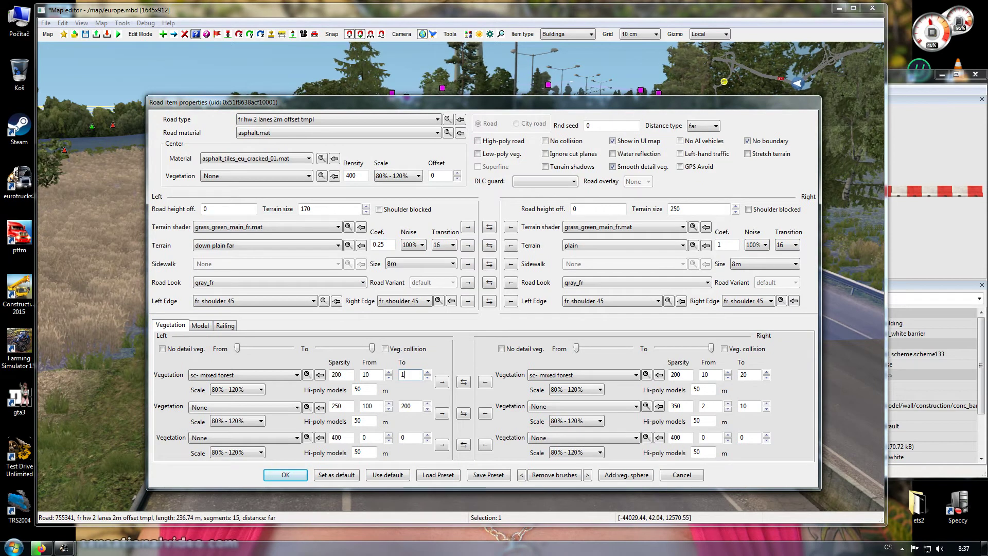
text(0)
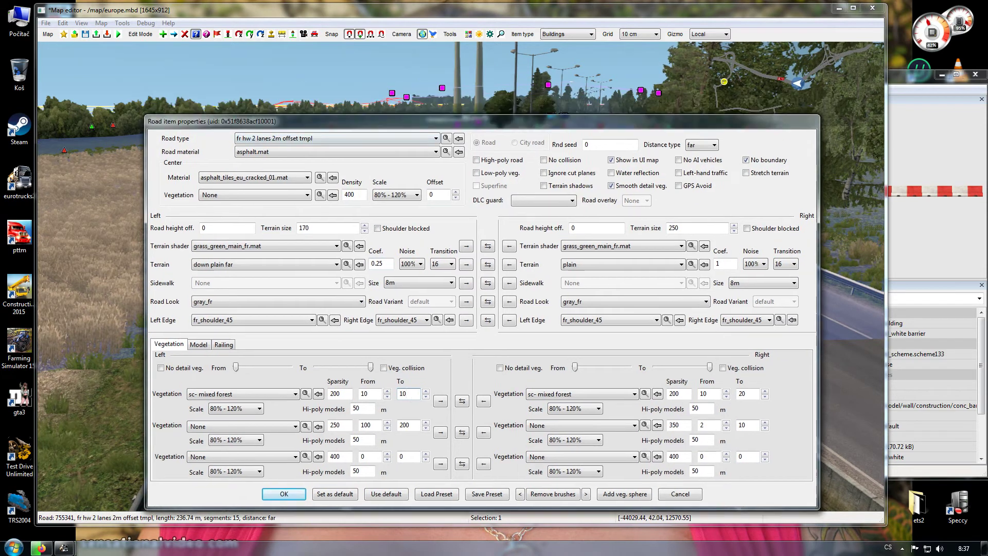
mouse_move(357, 121)
mouse_down()
mouse_move(356, 283)
mouse_move(360, 115)
mouse_up()
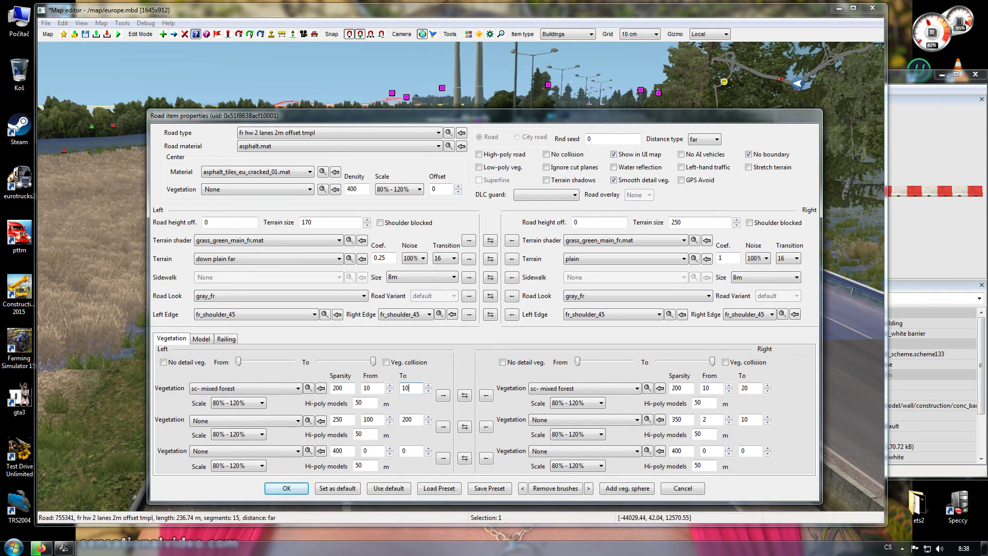
text(30)
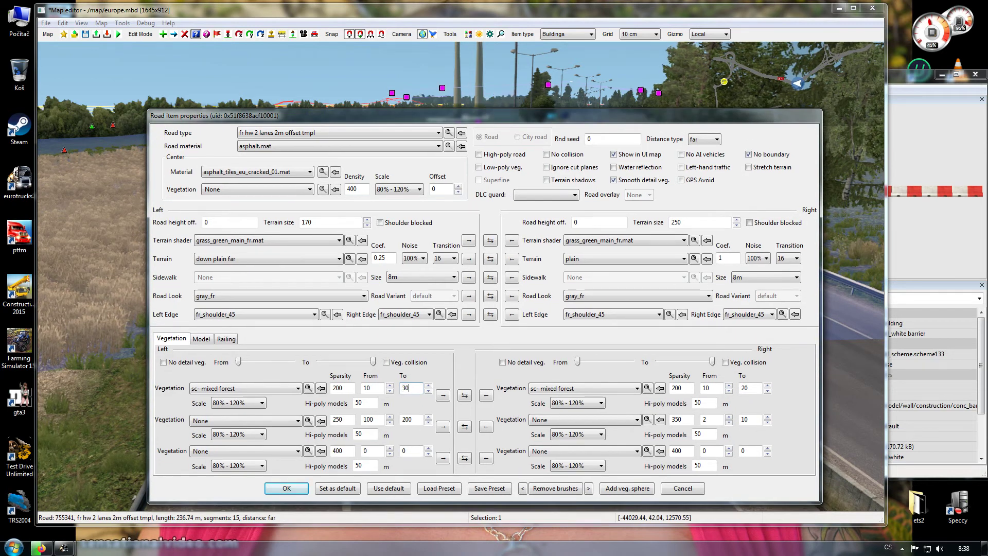
drag(359, 116, 378, 173)
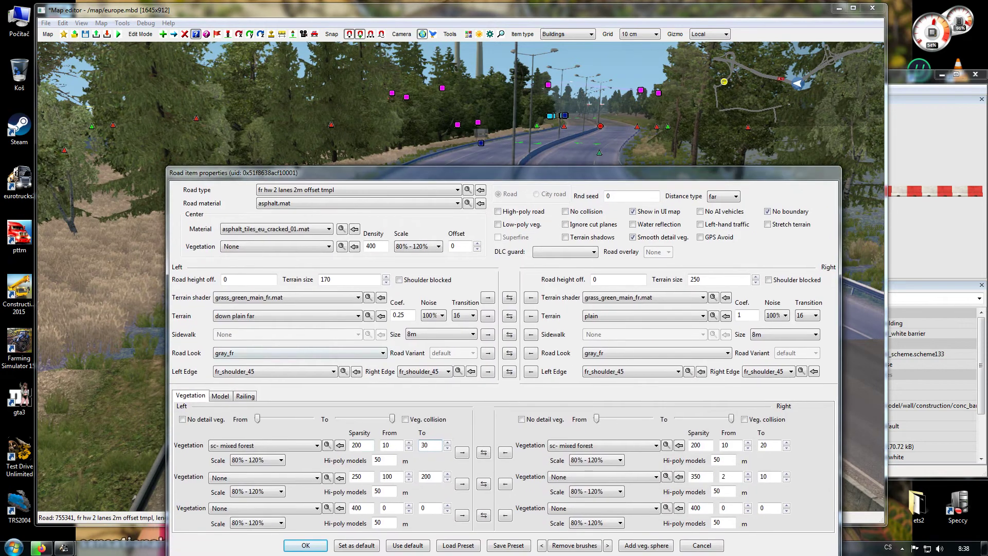
Set the lower range limit of the left side's mixed forest to 20, after trying 5 and 0.
double_click(385, 445)
text(5)
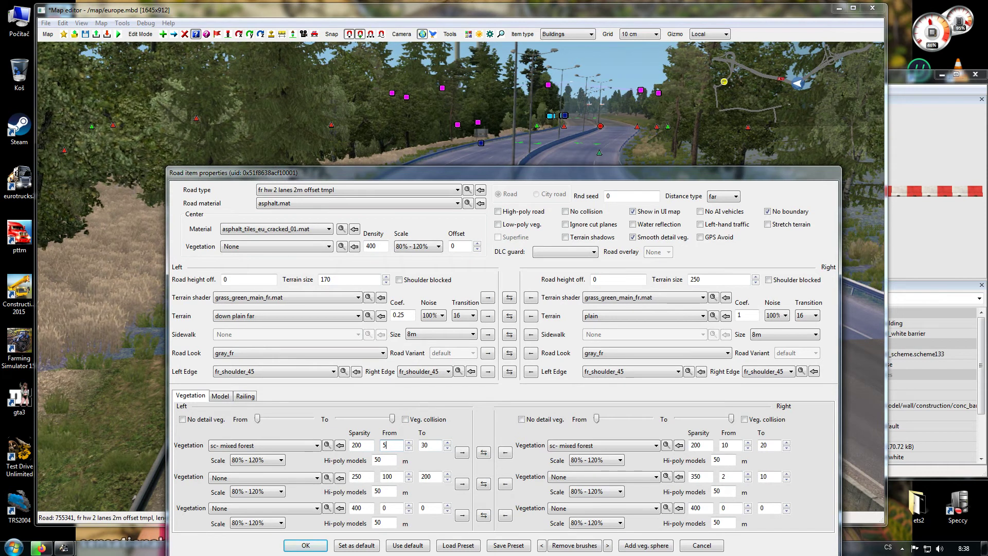
text(0)
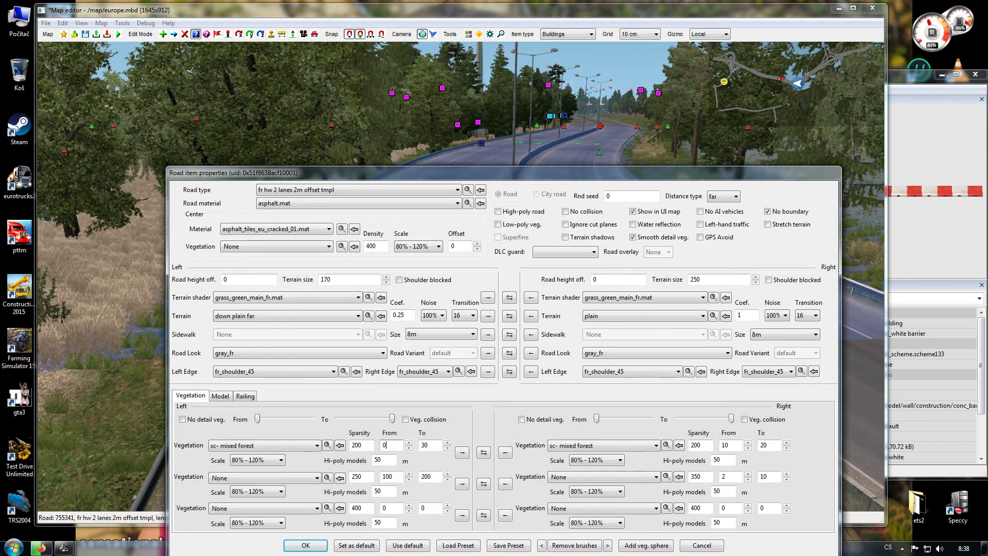
key(BackSpace)
text(20)
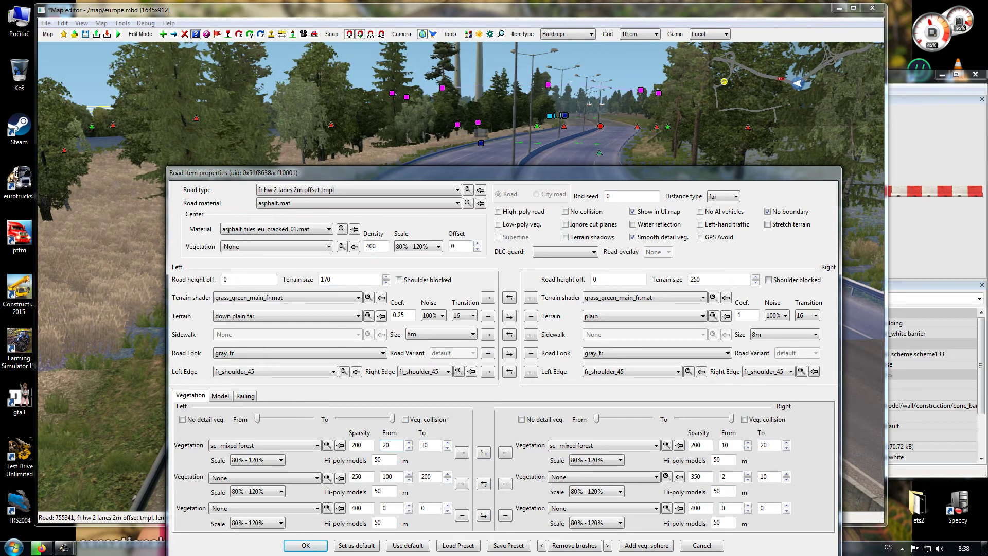
Try a sparsity of 190 for the left side's mixed forest and restore it to 200.
key(shift+Tab)
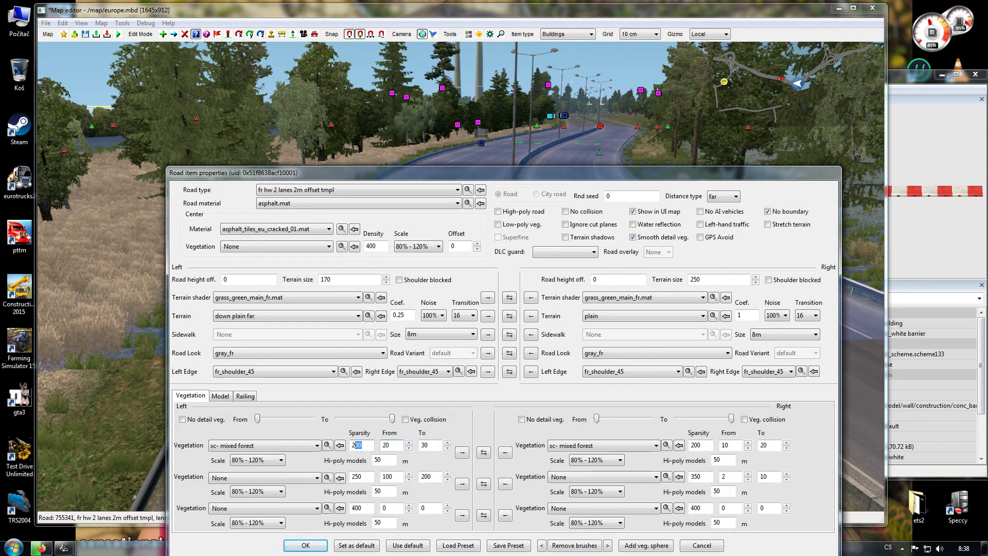
text(190)
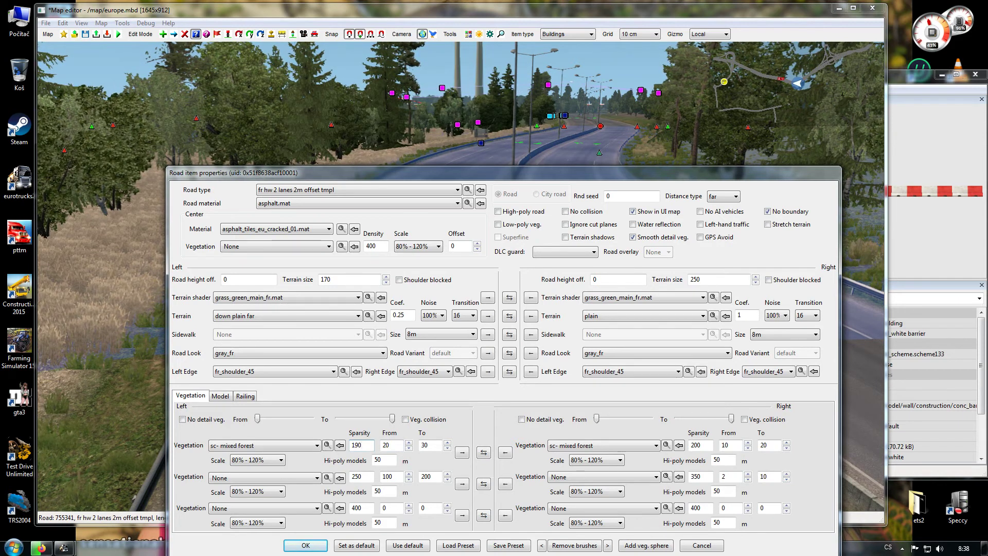
key(BackSpace)
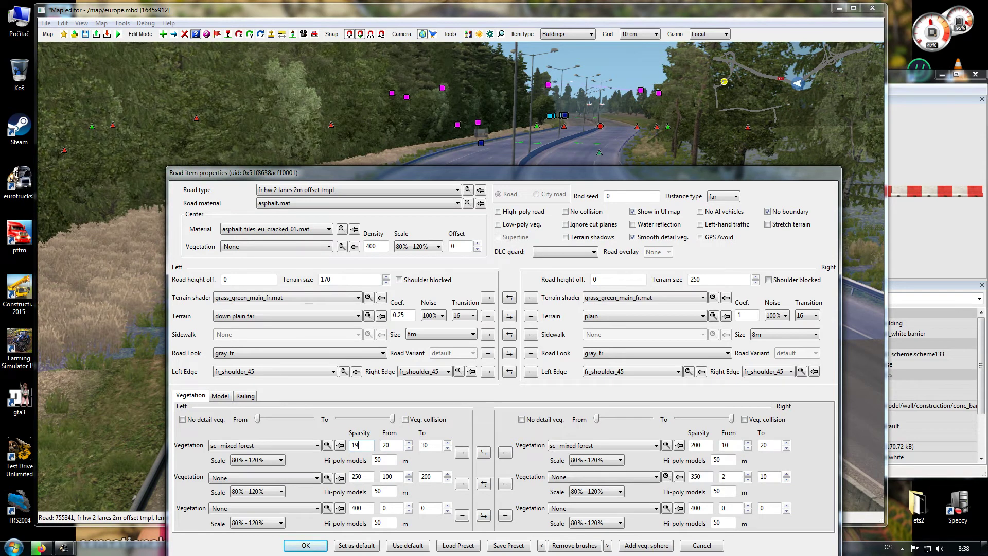
key(BackSpace)
key(BackSpace)
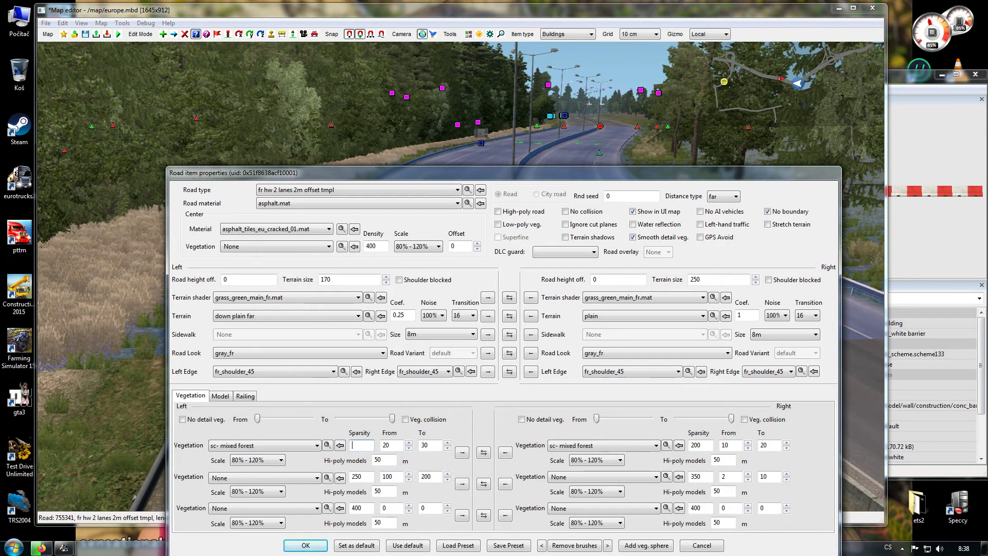
text(200)
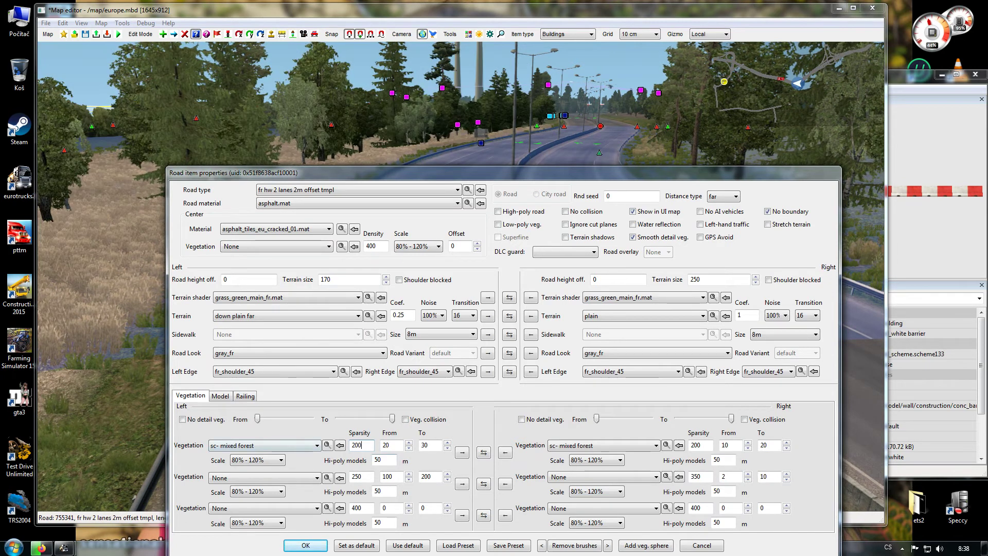
Try hi-poly model distances of 60 and 100 m for the left side's mixed forest and restore 50 m.
key(Tab)
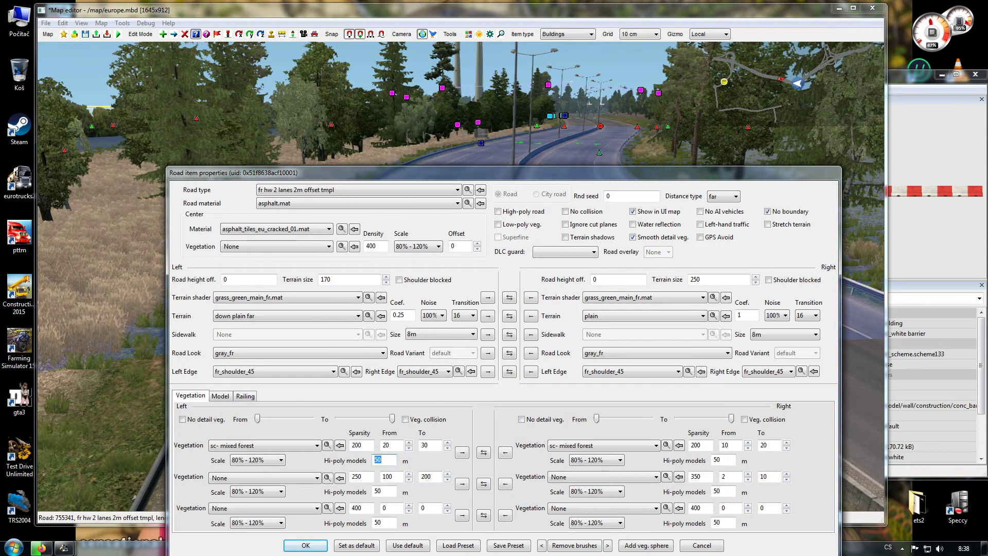
text(60)
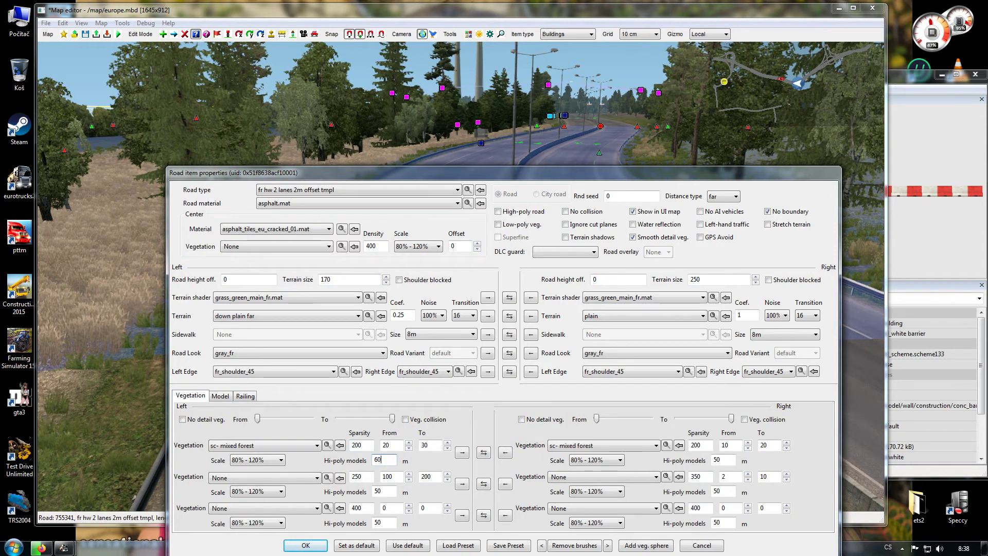
key(BackSpace)
key(BackSpace)
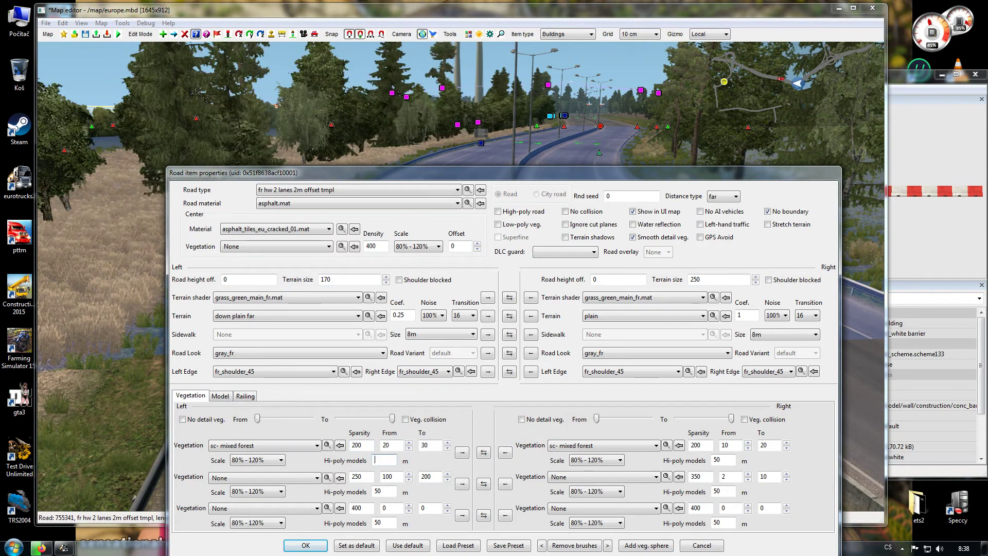
text(100)
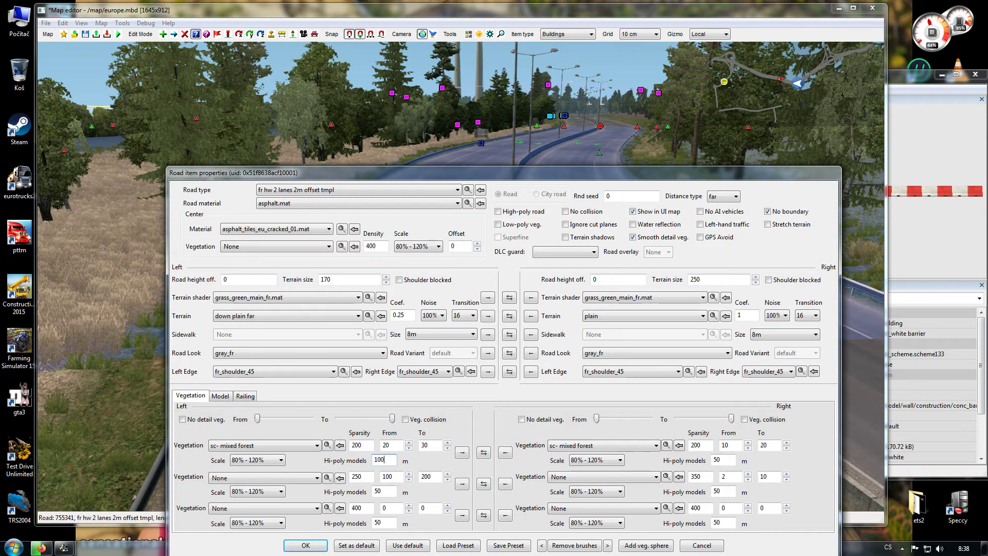
key(BackSpace)
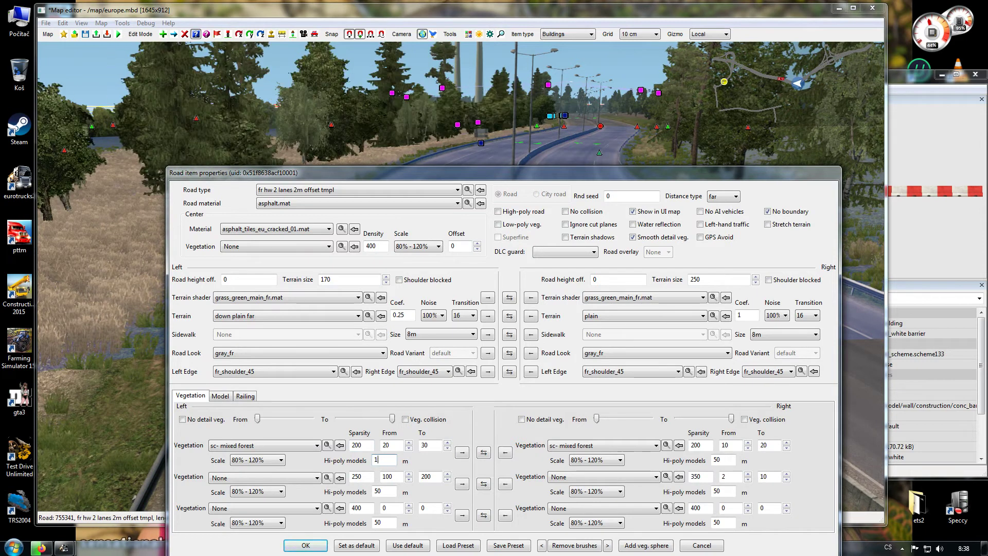
key(BackSpace)
text(50)
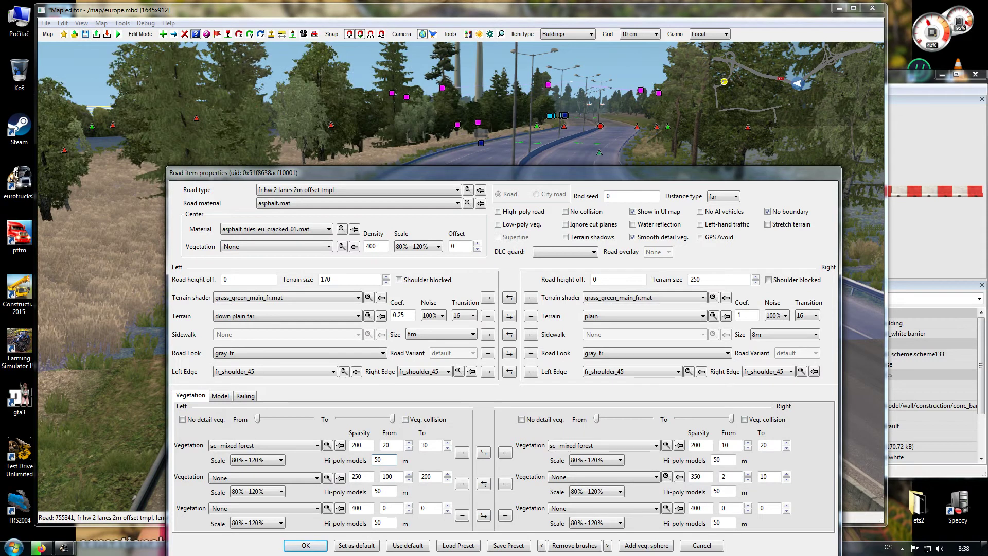
Try the 50% - 80%, 100% - 140% and 60% - 100% scales for the left side's mixed forest and restore 80% - 120%.
click(258, 460)
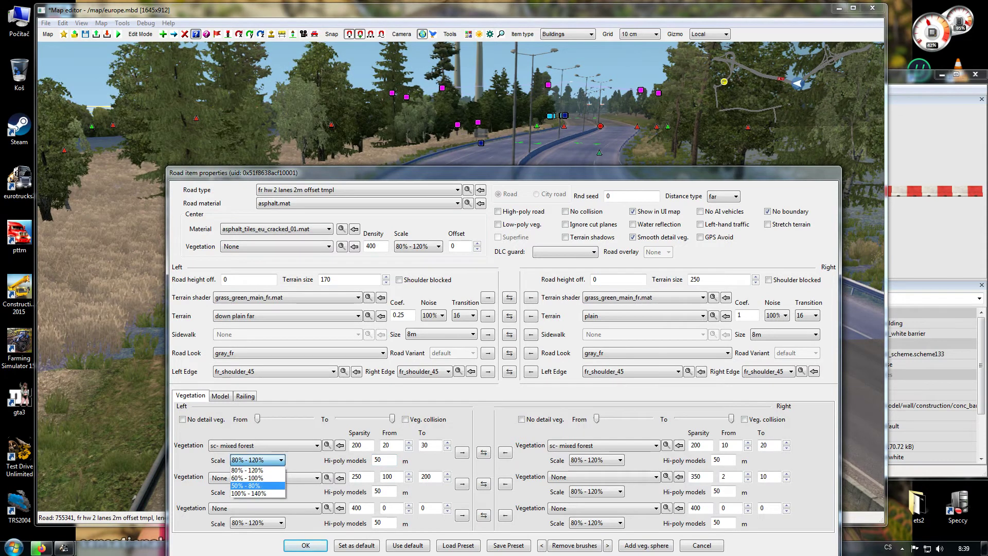
click(246, 485)
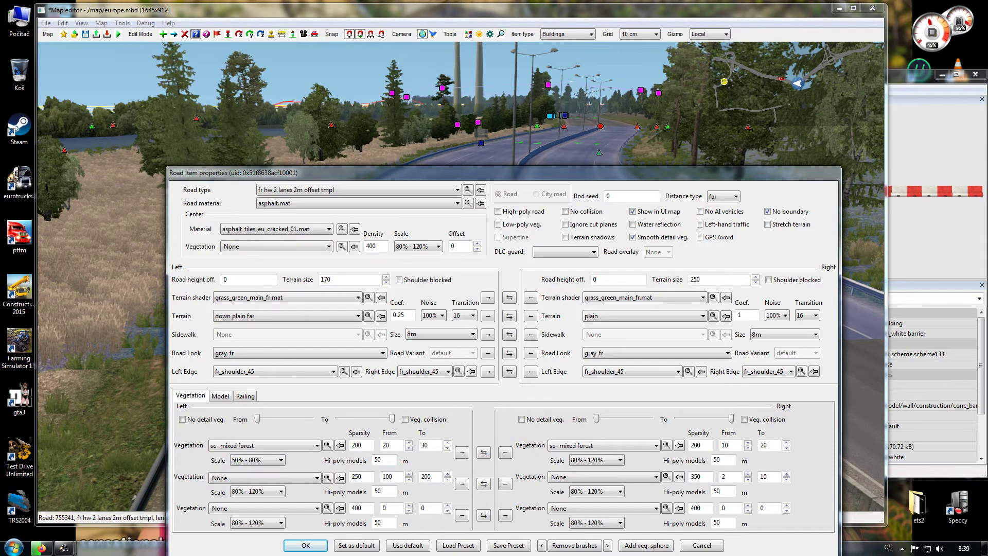
click(257, 460)
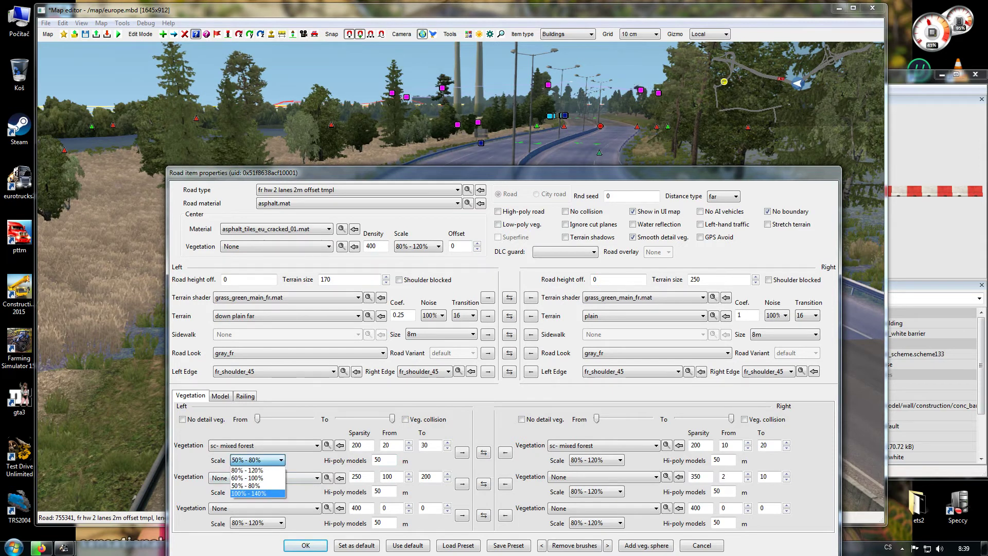
click(252, 494)
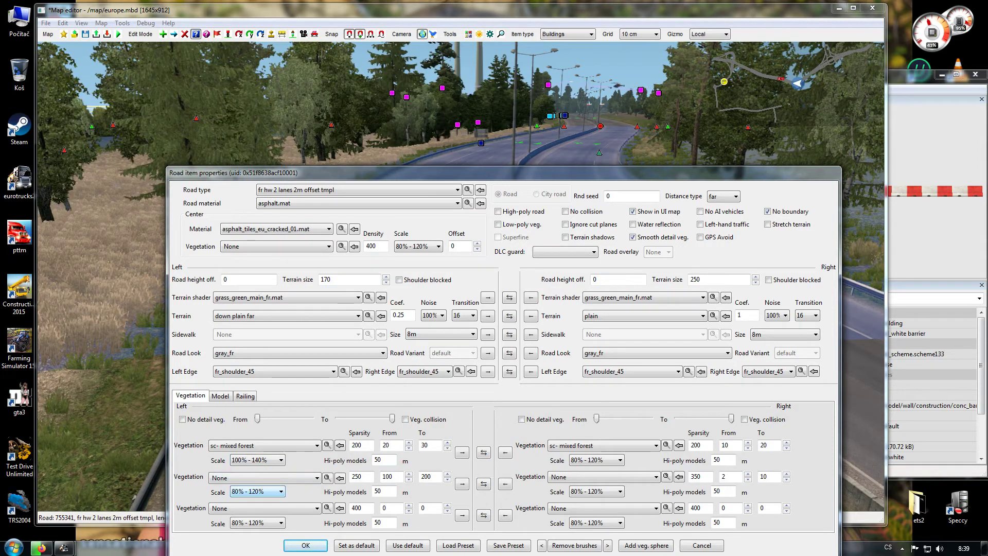
click(256, 460)
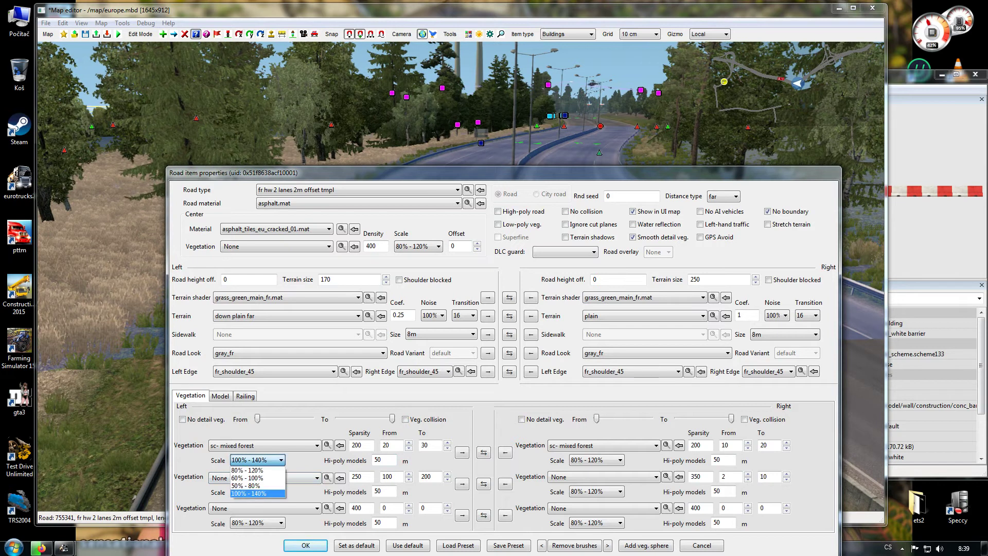
click(247, 478)
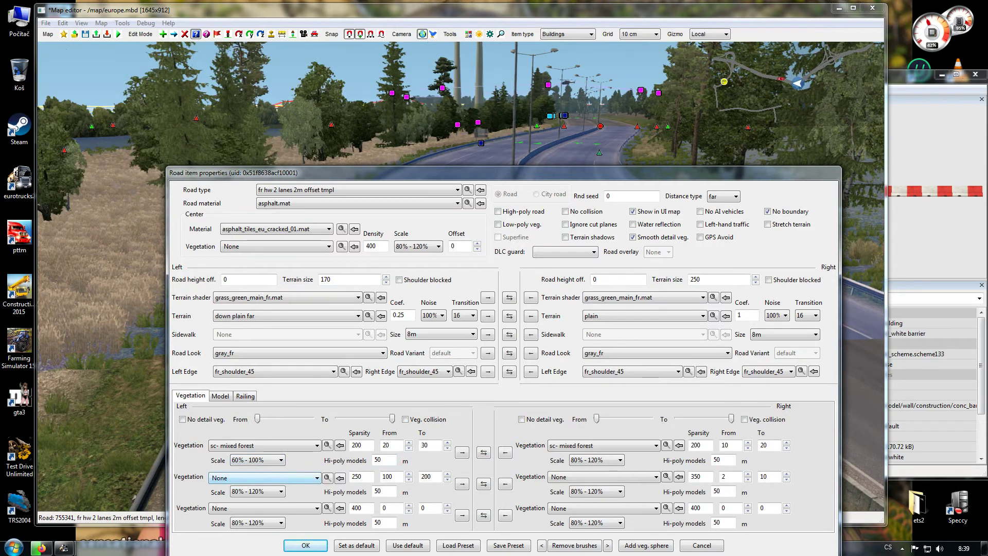
click(257, 461)
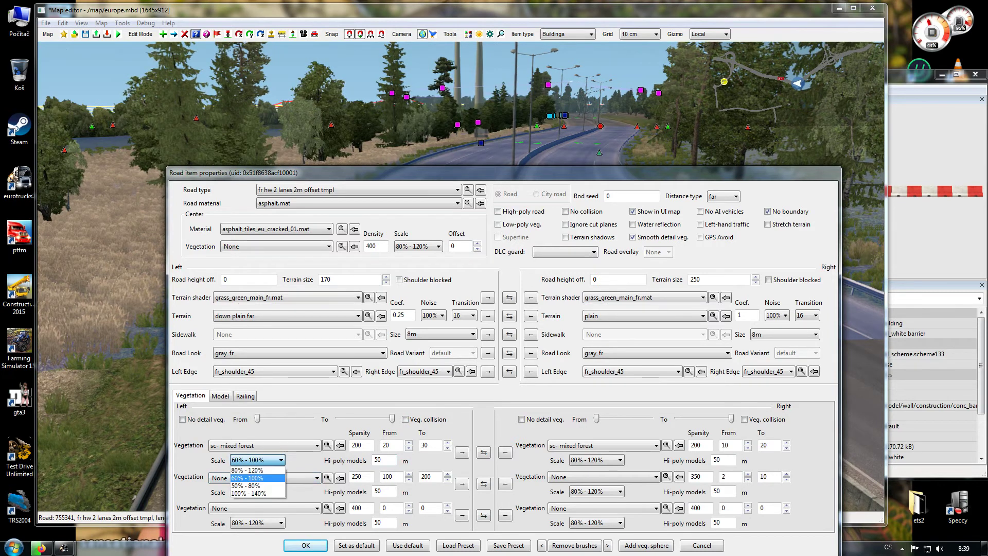
click(252, 470)
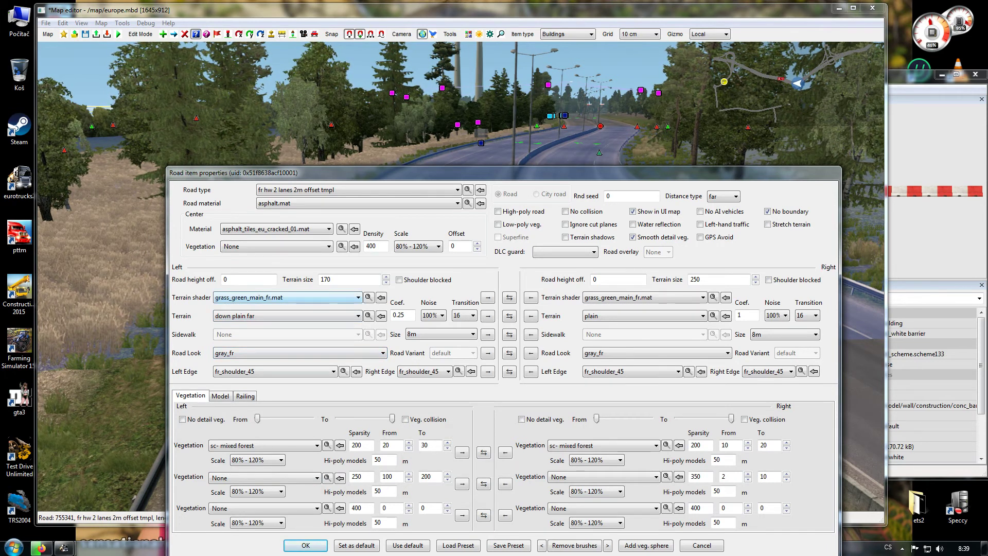
Set the left terrain shader to pine_leaves_ground_512_sc.mat after trying grass_green_sparse_nograss_it.mat.
click(309, 297)
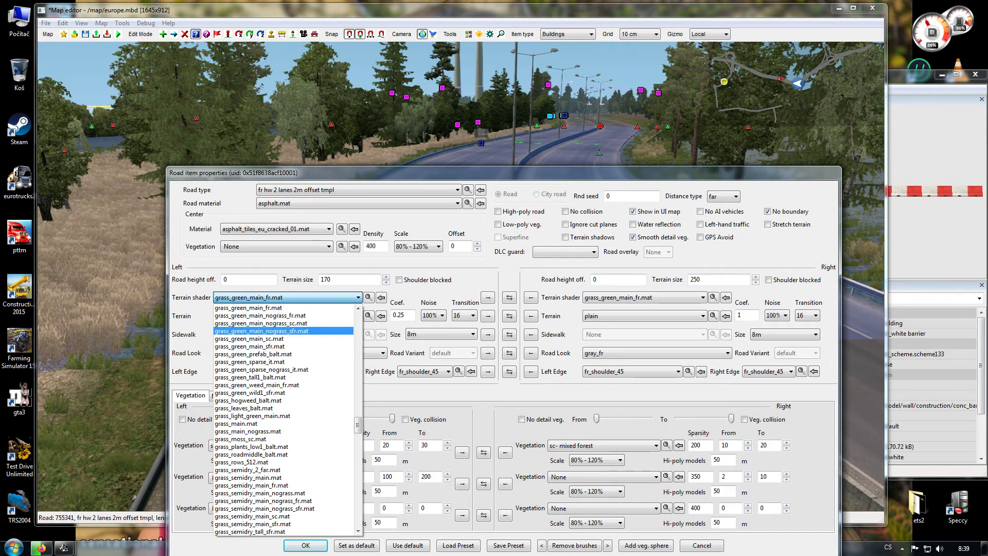
click(278, 369)
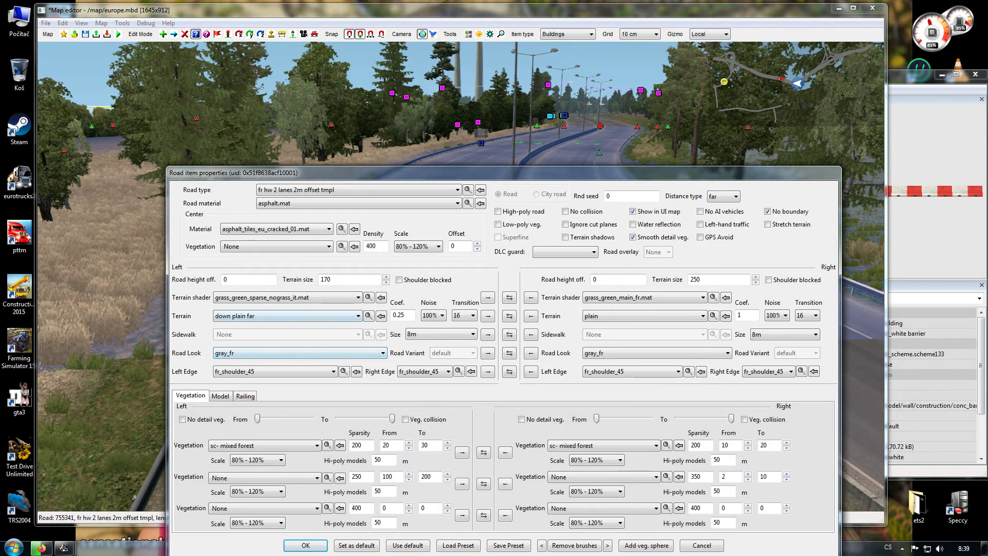
click(320, 298)
drag(358, 429, 358, 435)
scroll(257, 412, down, 8)
click(257, 462)
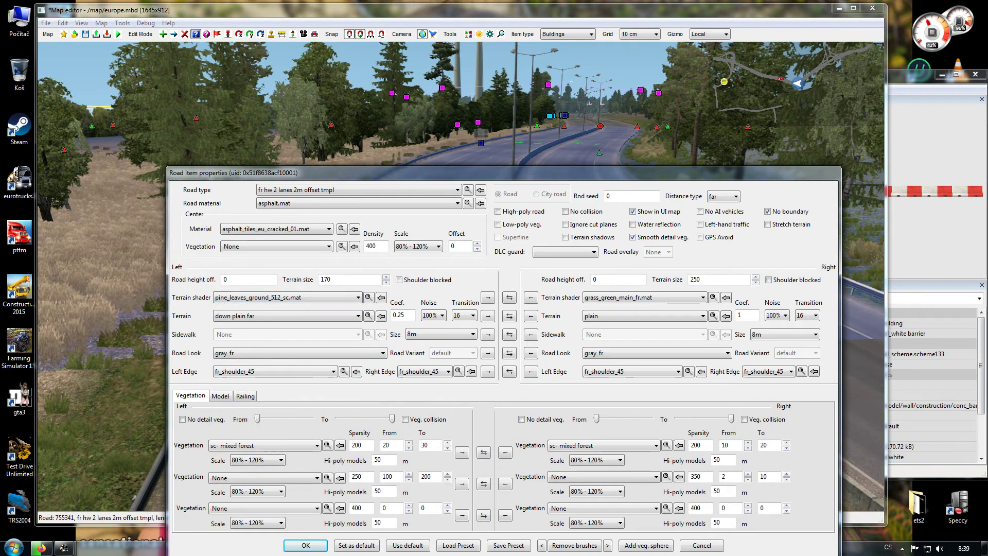
Try snow.mat as the terrain shader on the road's left side.
click(288, 298)
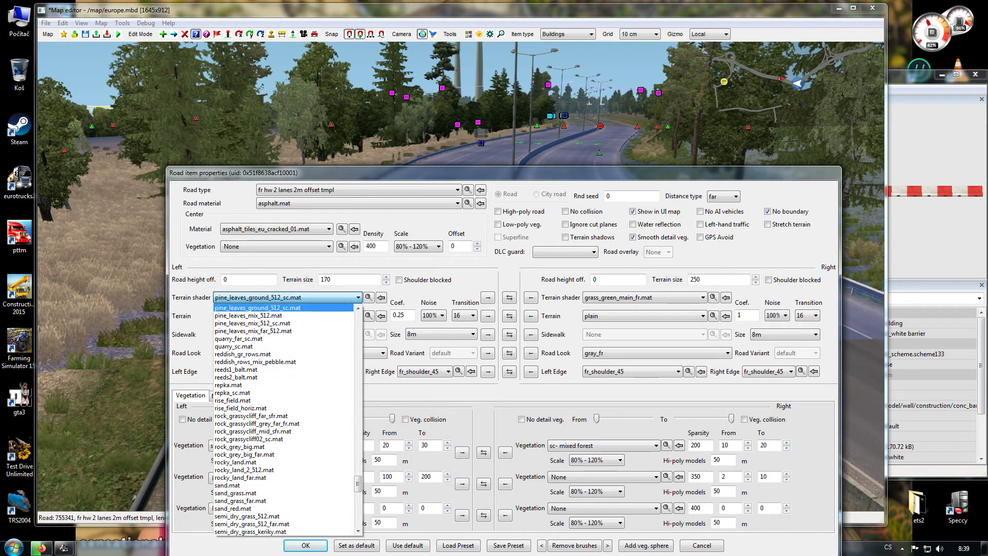
drag(359, 485, 358, 498)
scroll(283, 463, down, 10)
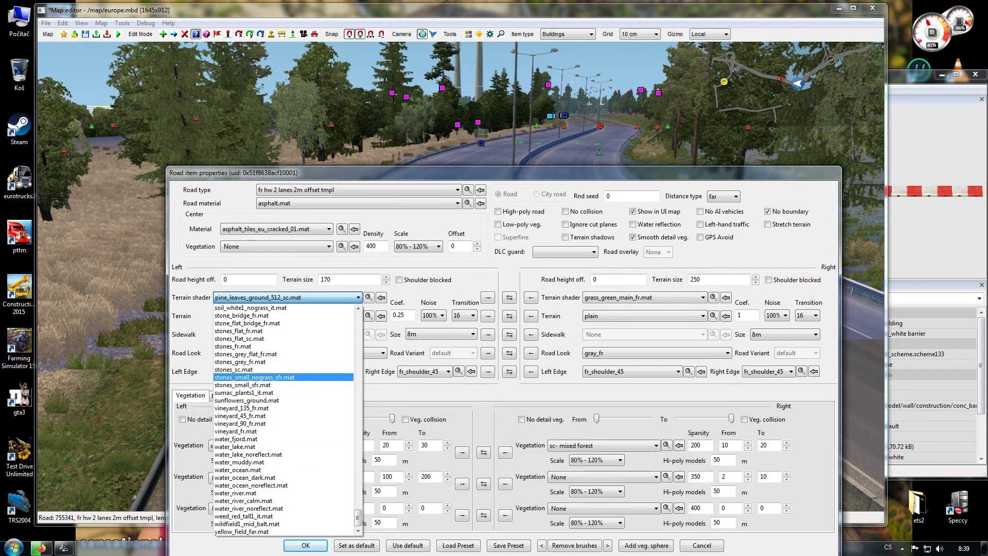
scroll(283, 499, up, 3)
scroll(286, 419, up, 13)
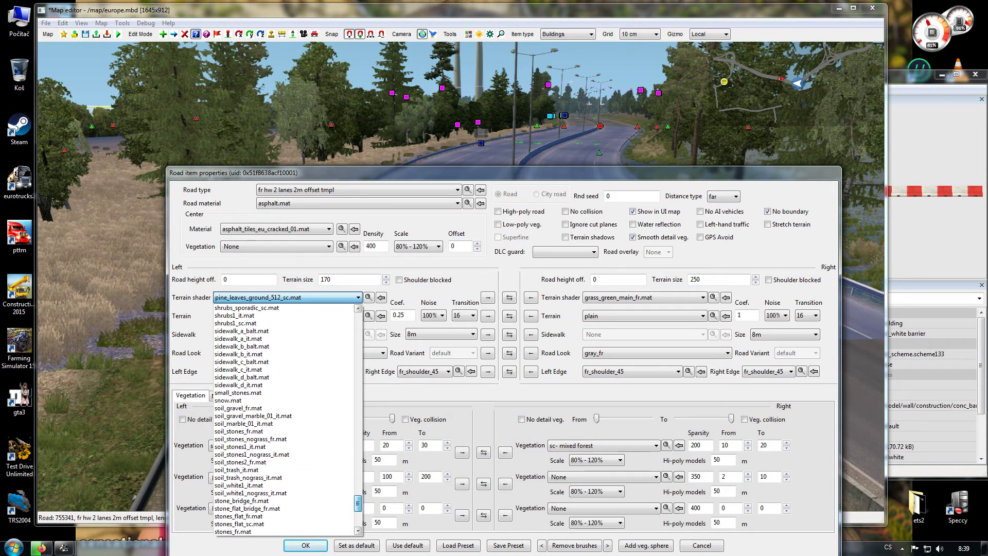
scroll(286, 420, up, 2)
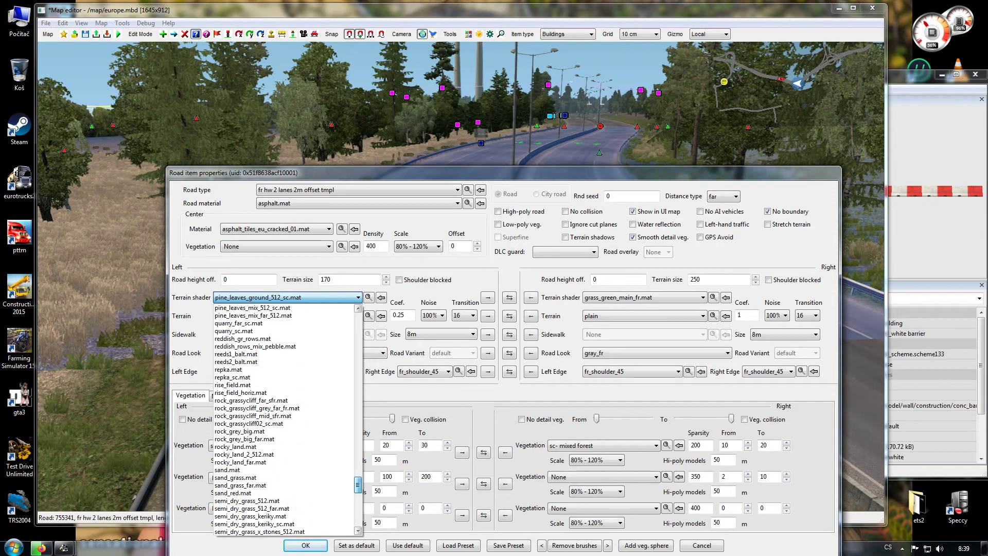
scroll(285, 420, up, 5)
scroll(285, 419, down, 9)
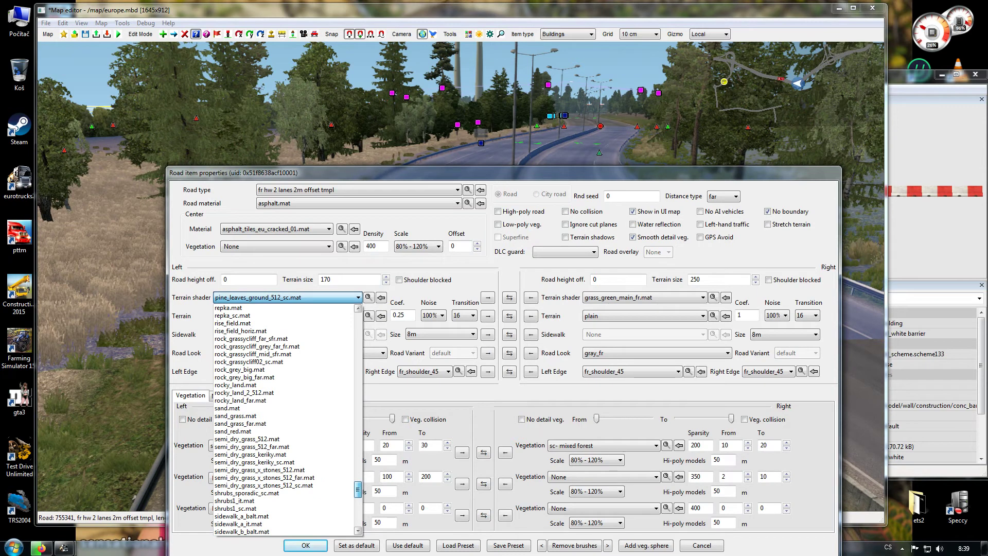
scroll(285, 419, down, 2)
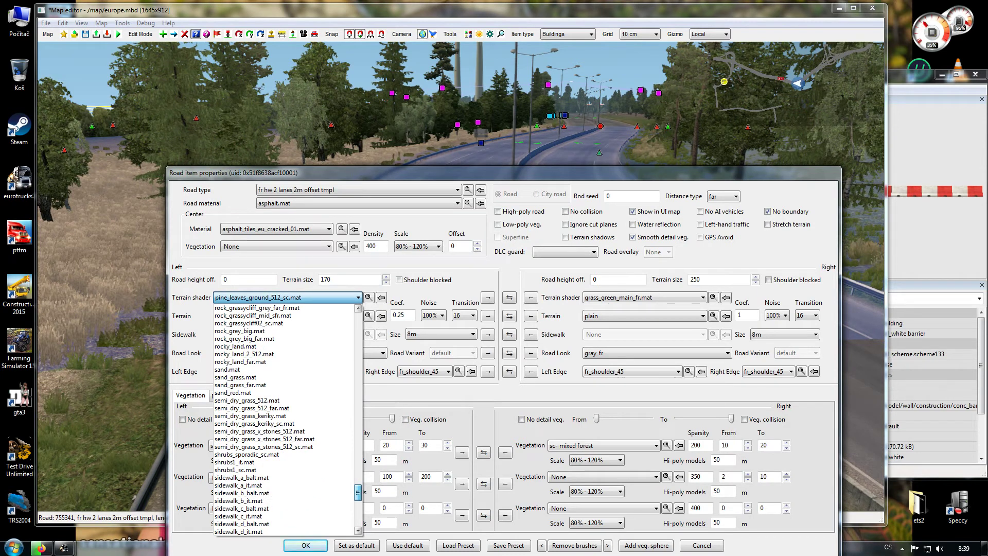
scroll(286, 419, down, 5)
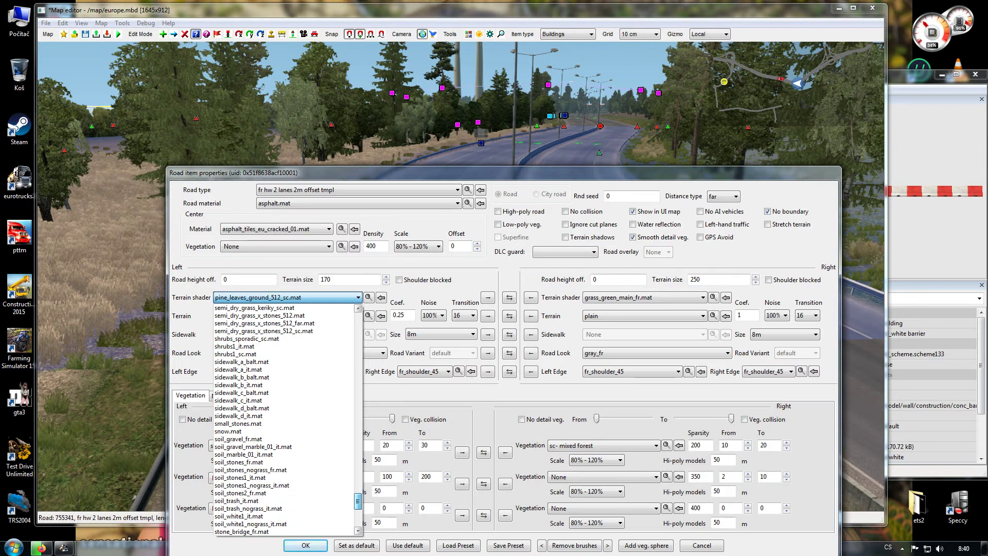
scroll(286, 419, down, 4)
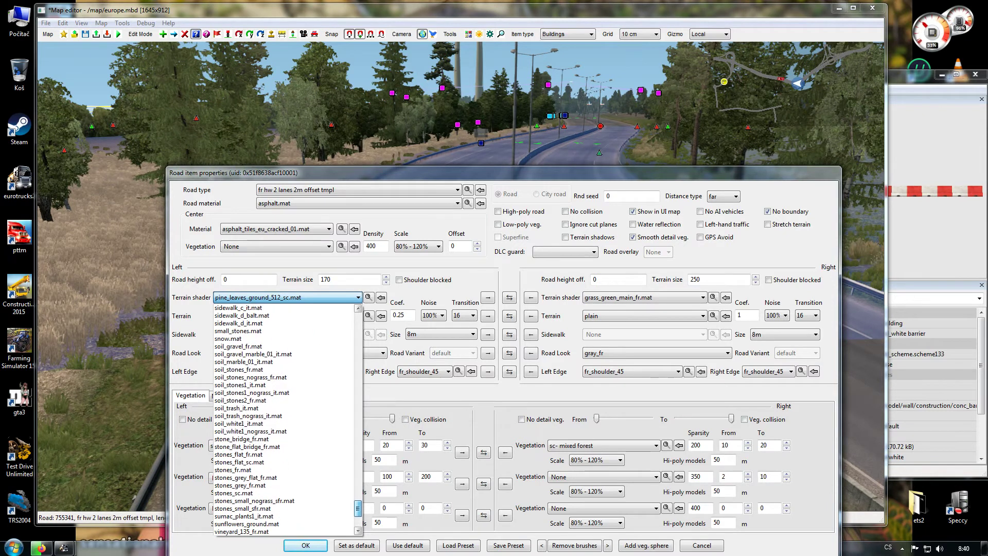
scroll(286, 420, down, 3)
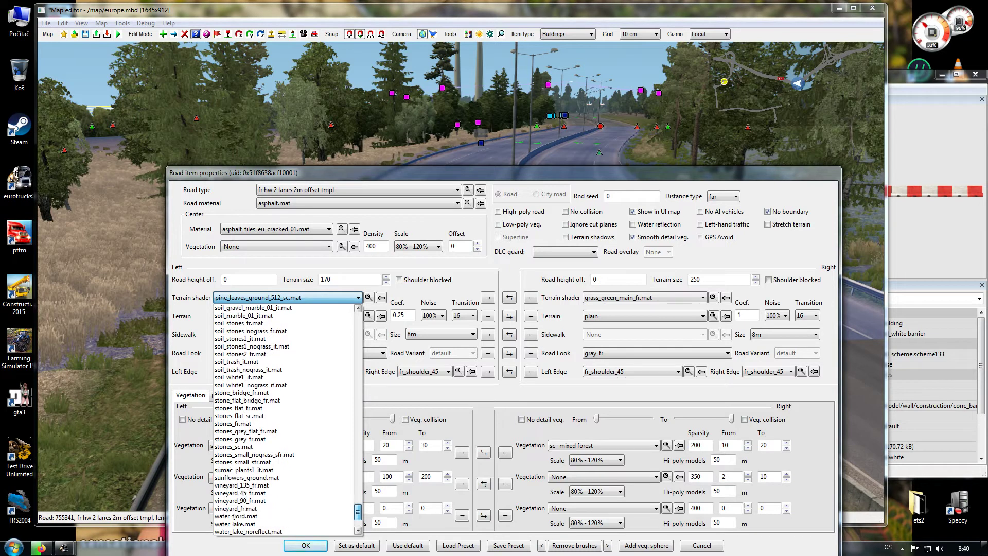
scroll(286, 419, up, 5)
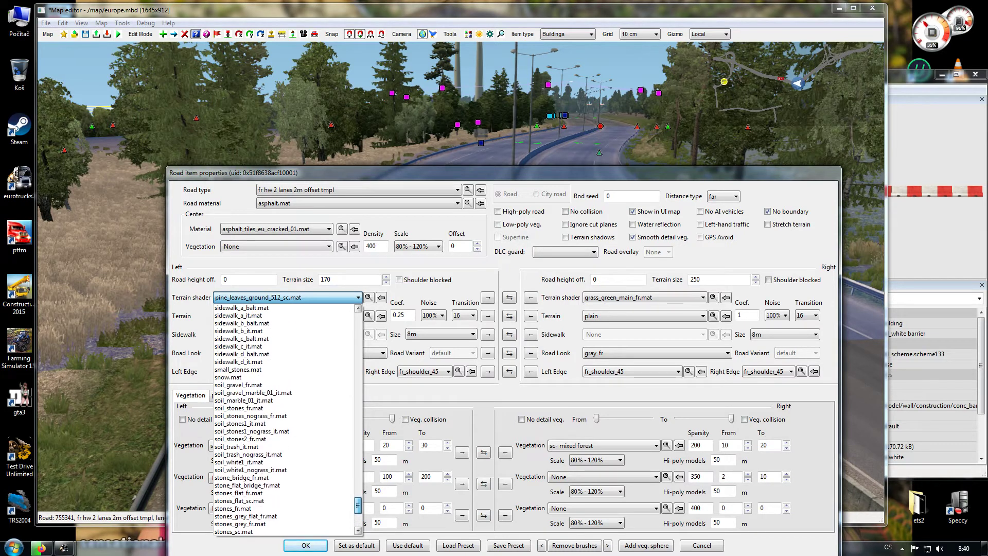
click(227, 378)
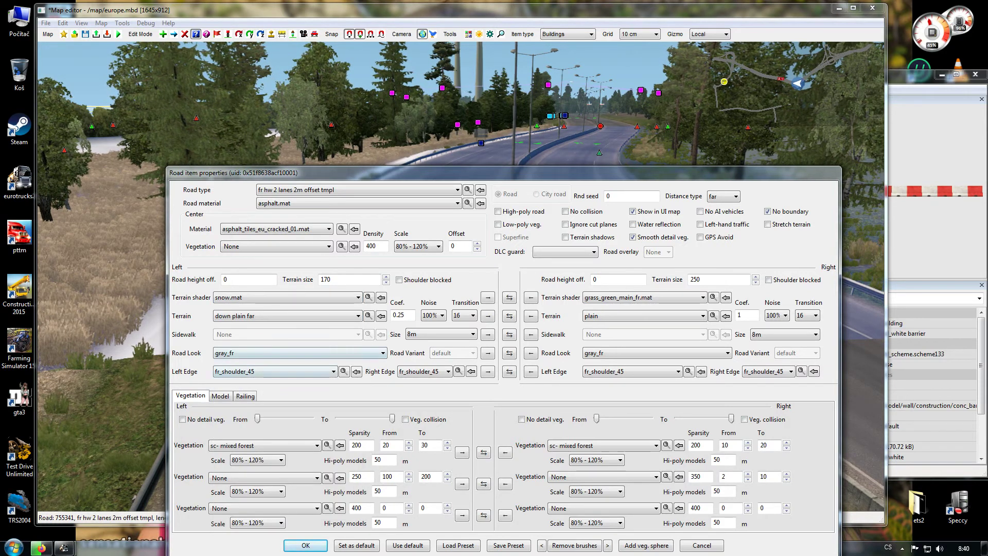
Set the left terrain shader to grass_main.mat and apply the road item's properties.
click(278, 298)
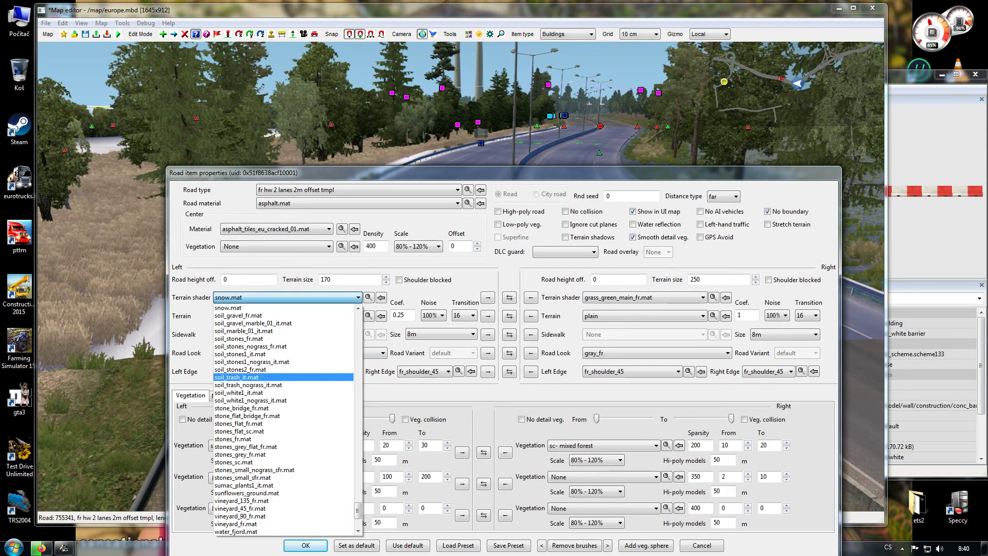
scroll(283, 420, up, 6)
scroll(285, 419, up, 5)
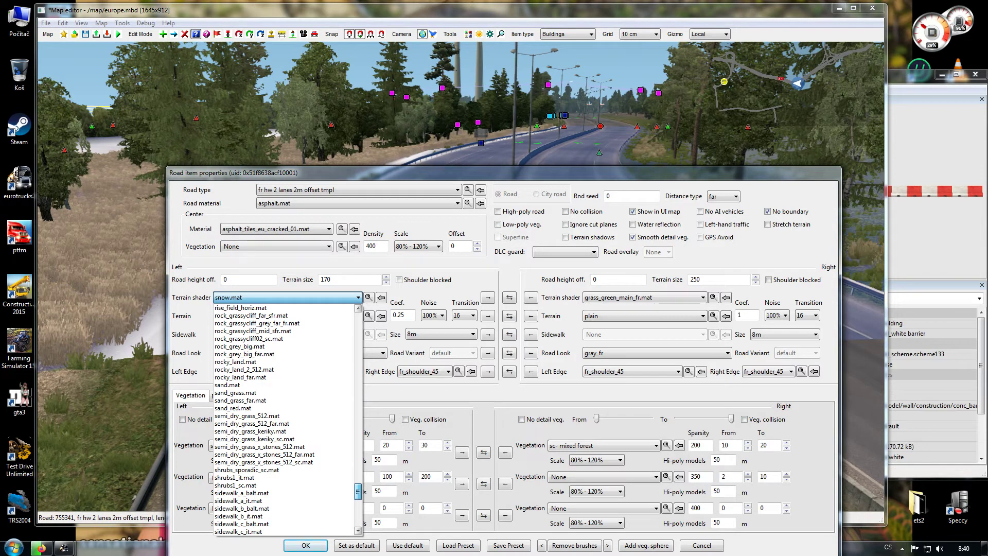
scroll(286, 419, up, 4)
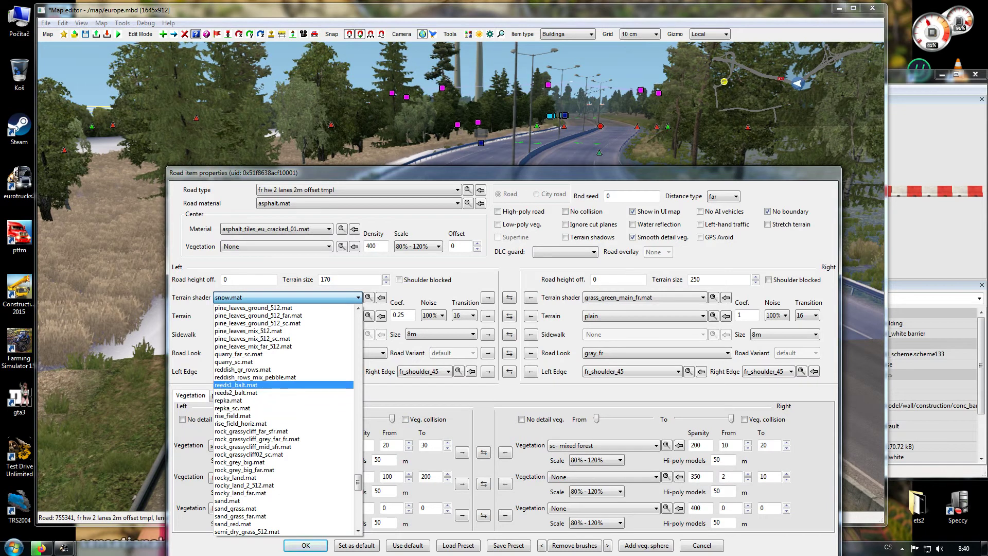
drag(358, 483, 358, 428)
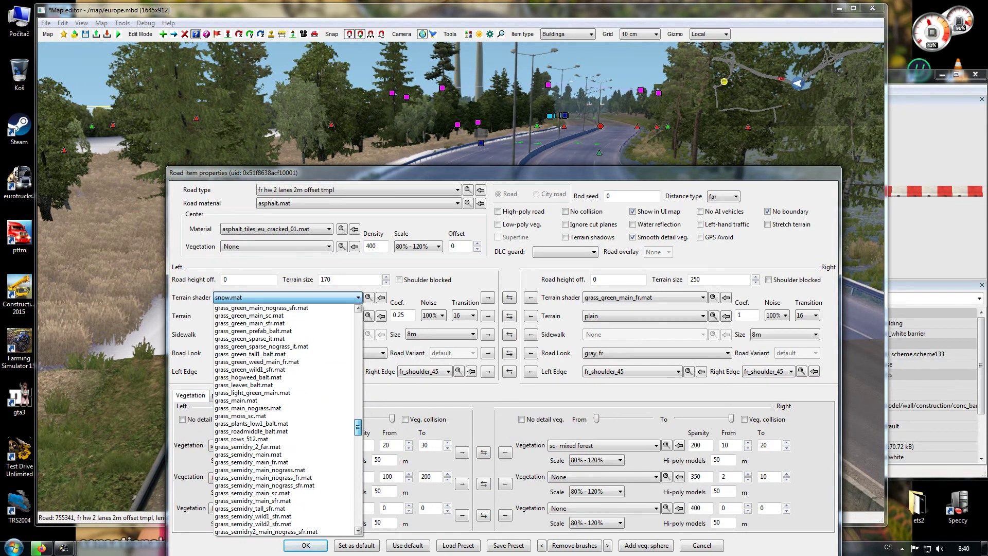
click(247, 401)
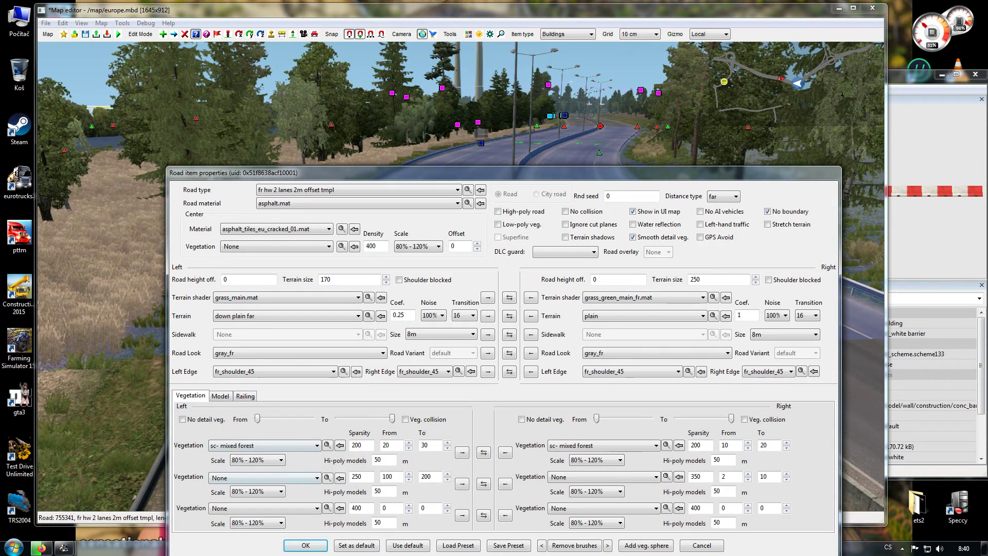
click(306, 546)
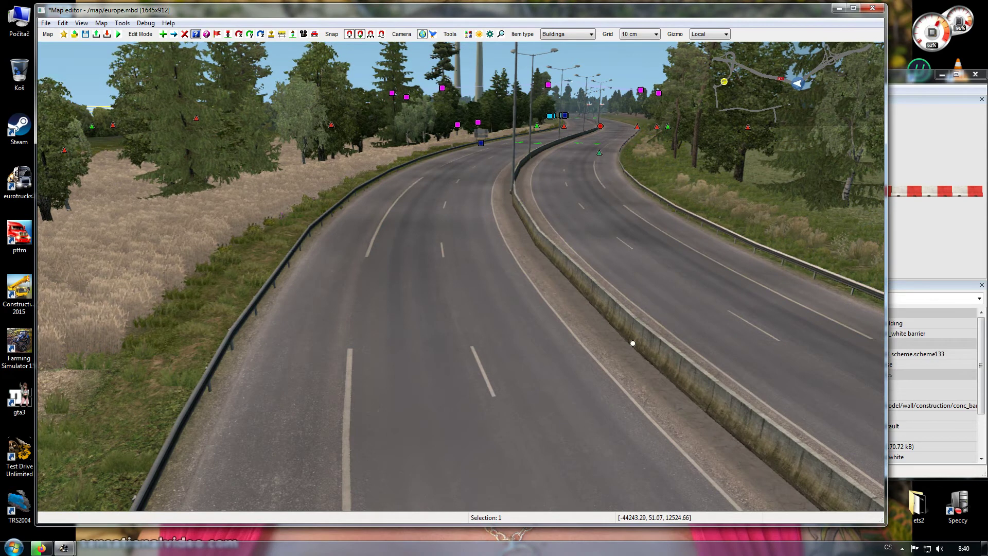
Examine the roadside field and its terrain transition around the harvester from above.
key(space)
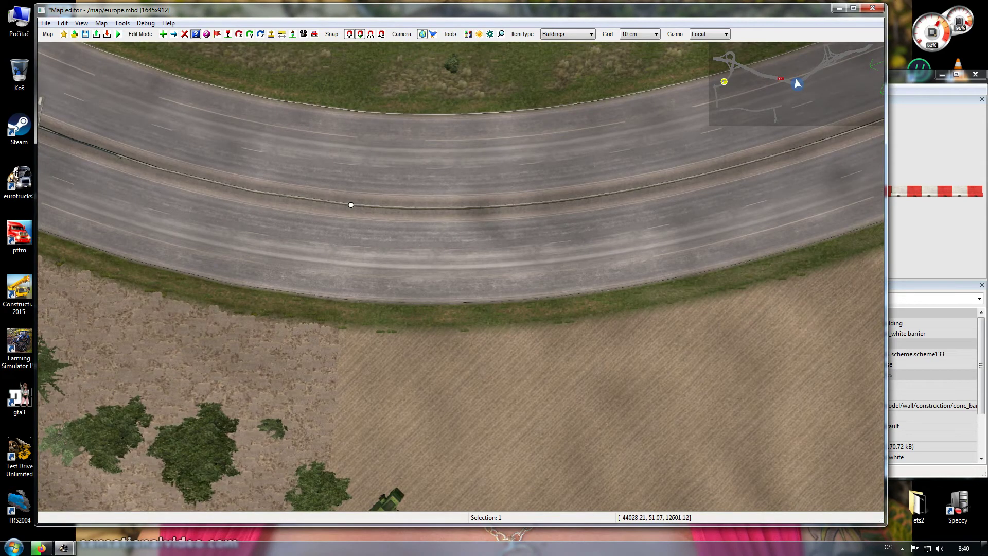
right_drag(351, 205, 462, 129)
right_drag(462, 277, 418, 89)
right_drag(441, 257, 845, 149)
right_drag(247, 108, 666, 446)
right_drag(309, 180, 418, 256)
right_drag(875, 412, 47, 98)
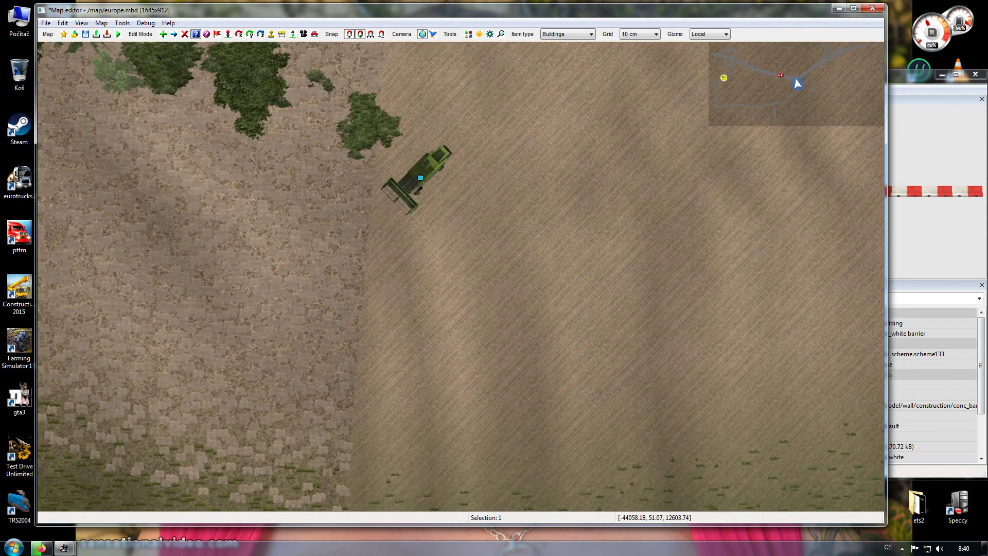
right_drag(514, 330, 793, 174)
Set the first vegetation of the bezier patch on the forested hillside across the highway to sc- mixed forest.
key(Up)
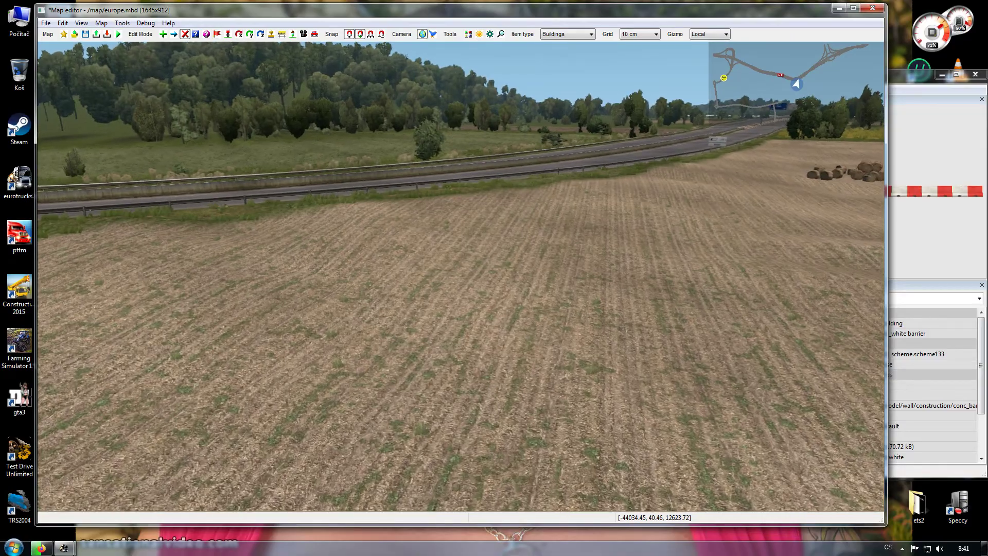
key(Up)
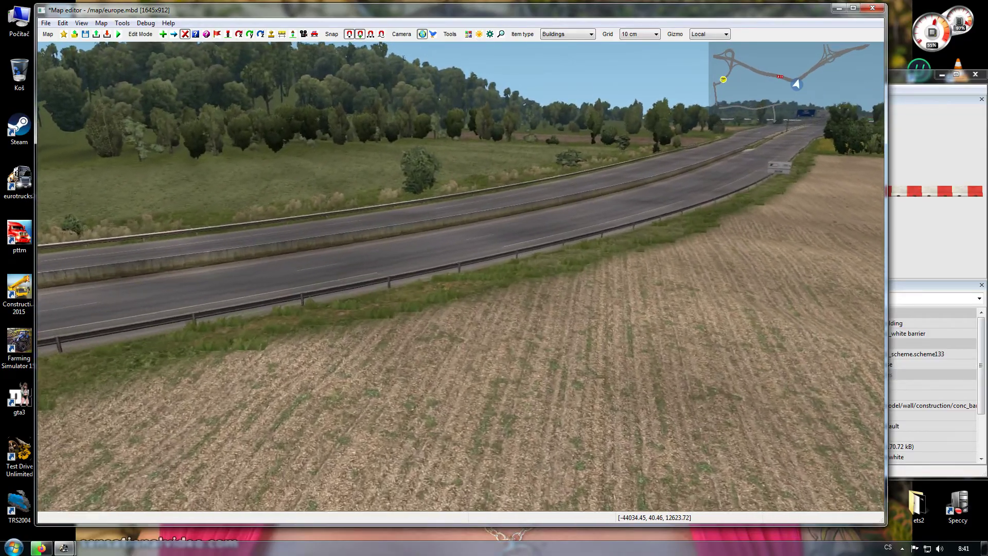
key(w)
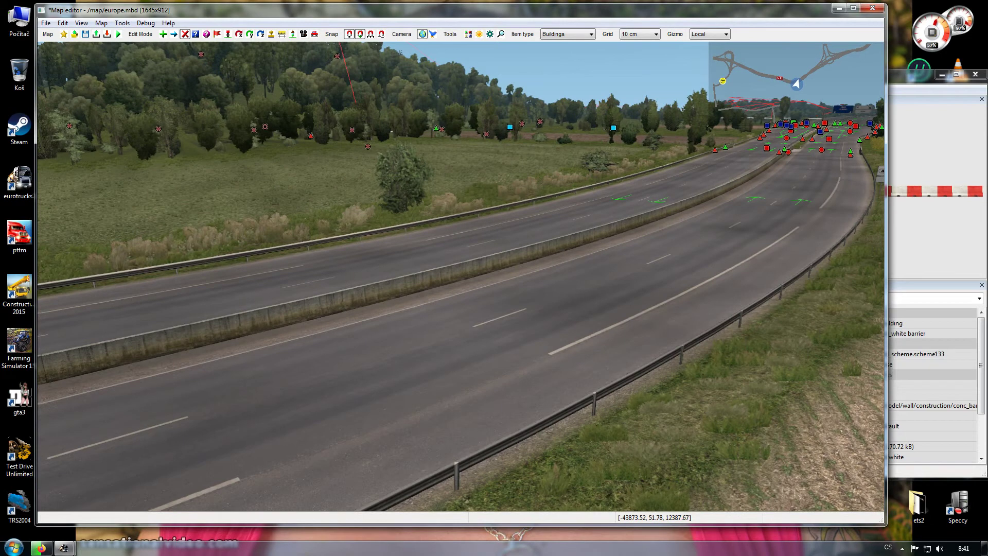
click(196, 34)
click(266, 126)
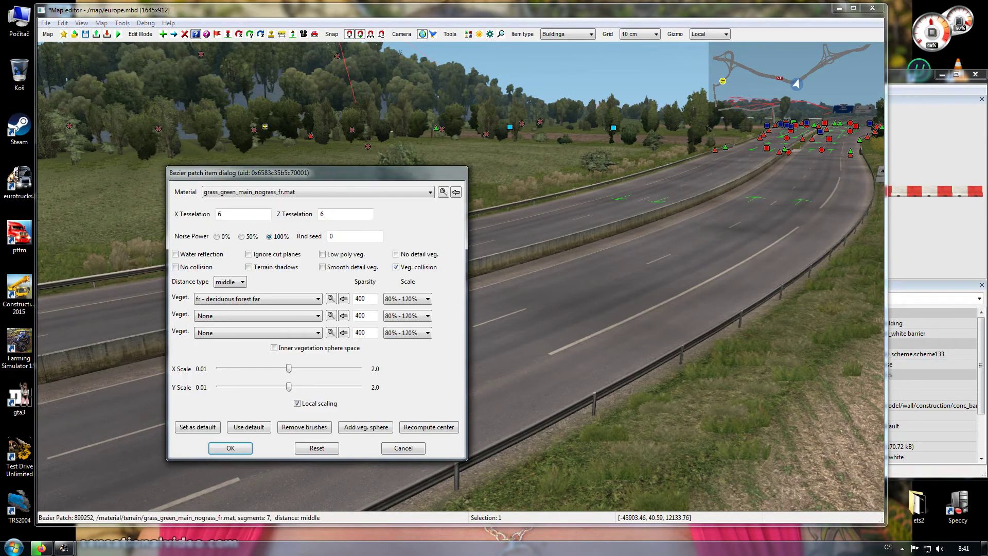
click(304, 299)
drag(317, 388, 318, 390)
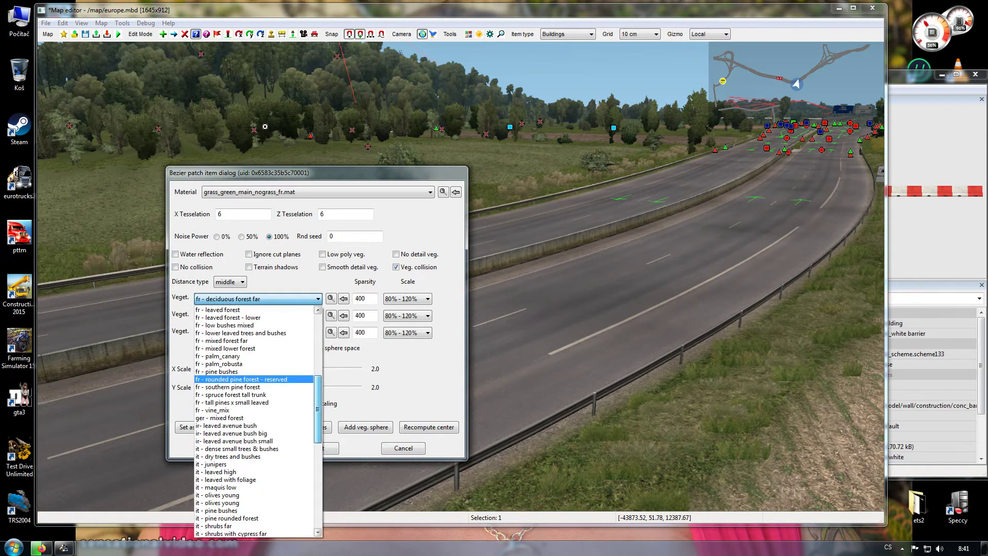
scroll(255, 412, down, 12)
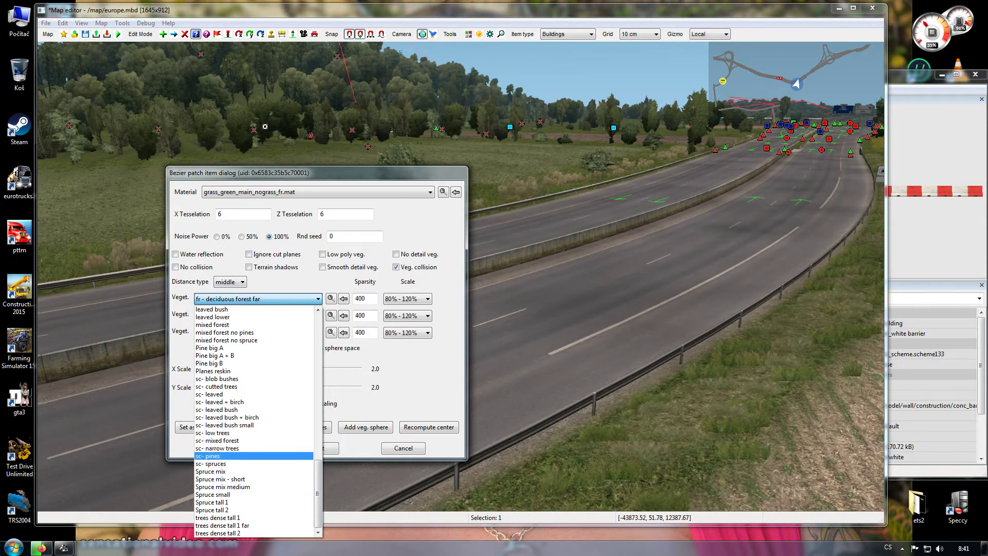
click(216, 441)
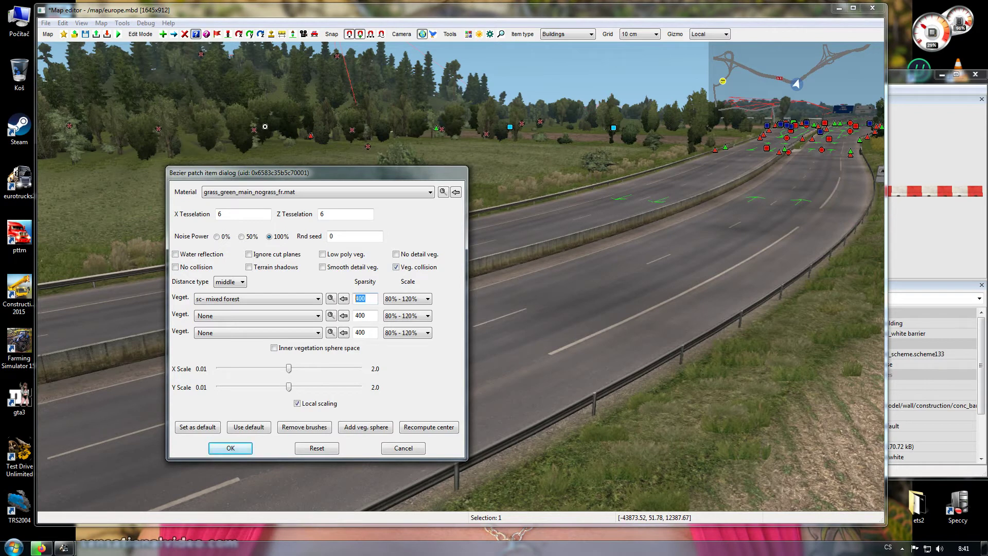
Set the patch's mixed forest sparsity to 500 after trying 200, and apply the patch settings.
text(200)
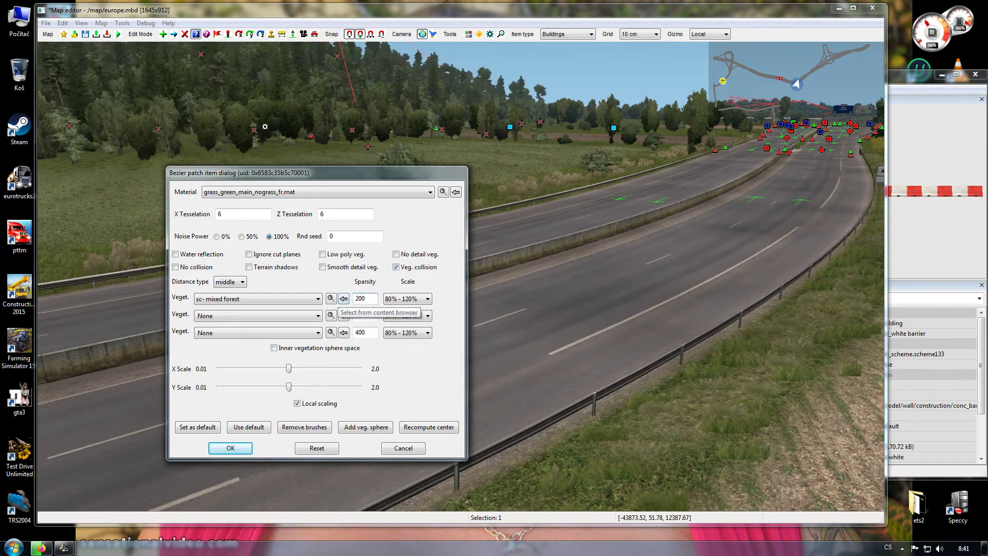
drag(367, 299, 346, 299)
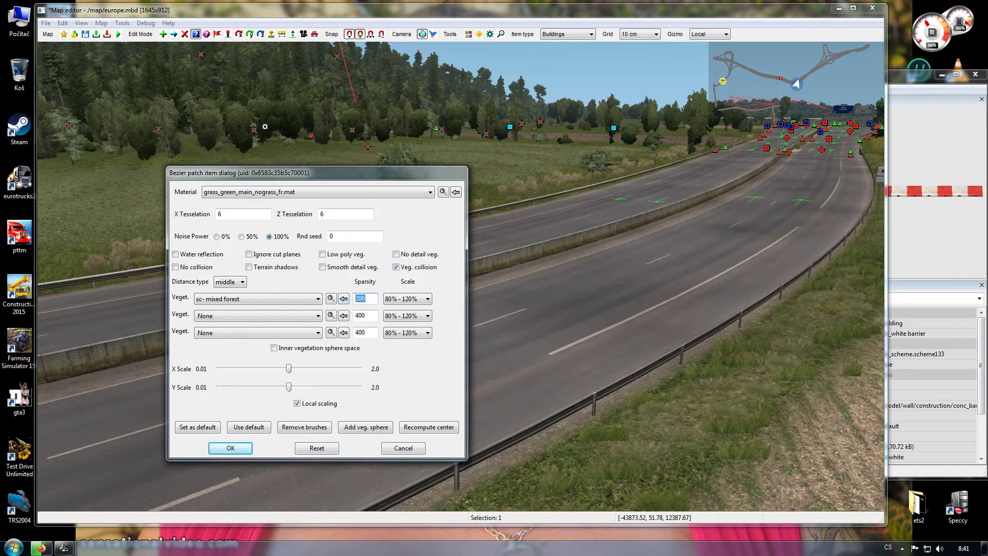
text(500)
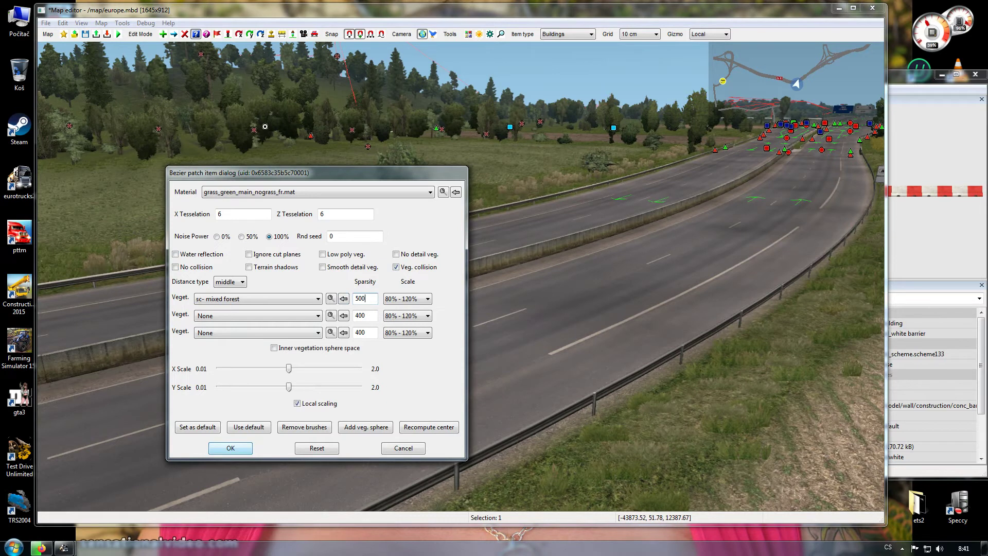
key(Return)
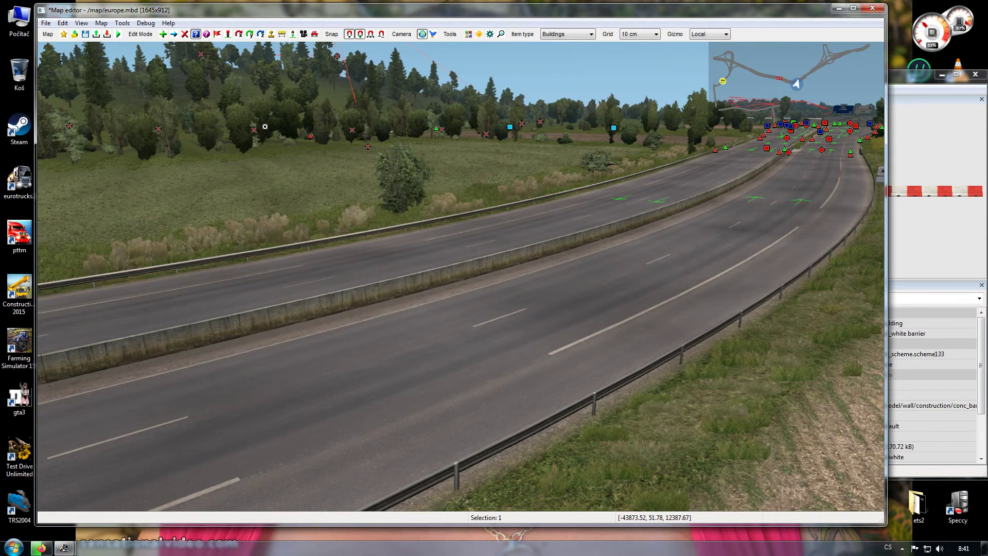
Open the properties of the highway segment beside the bale field and set its second left-side vegetation to None.
right_drag(266, 127, 595, 139)
right_drag(307, 140, 629, 138)
right_drag(396, 139, 387, 139)
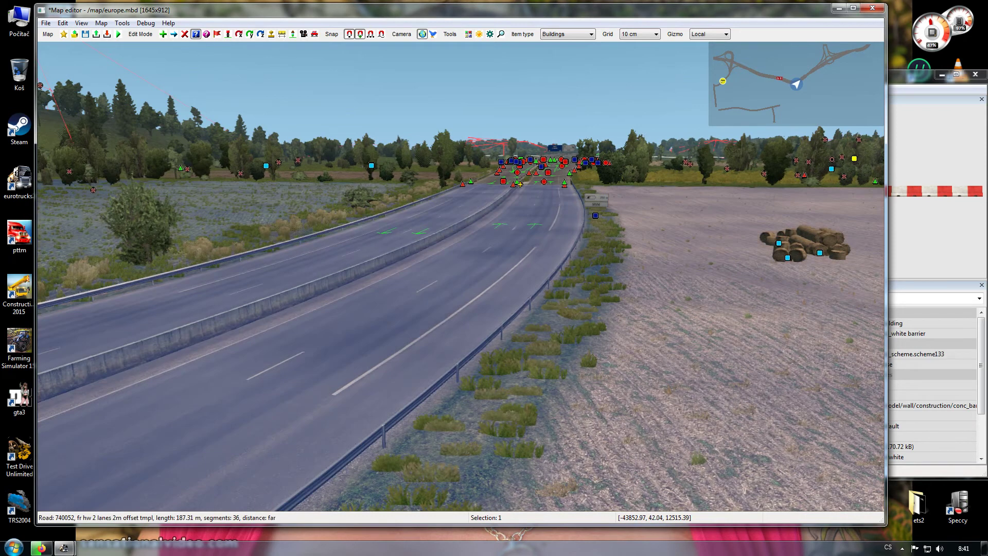
click(520, 184)
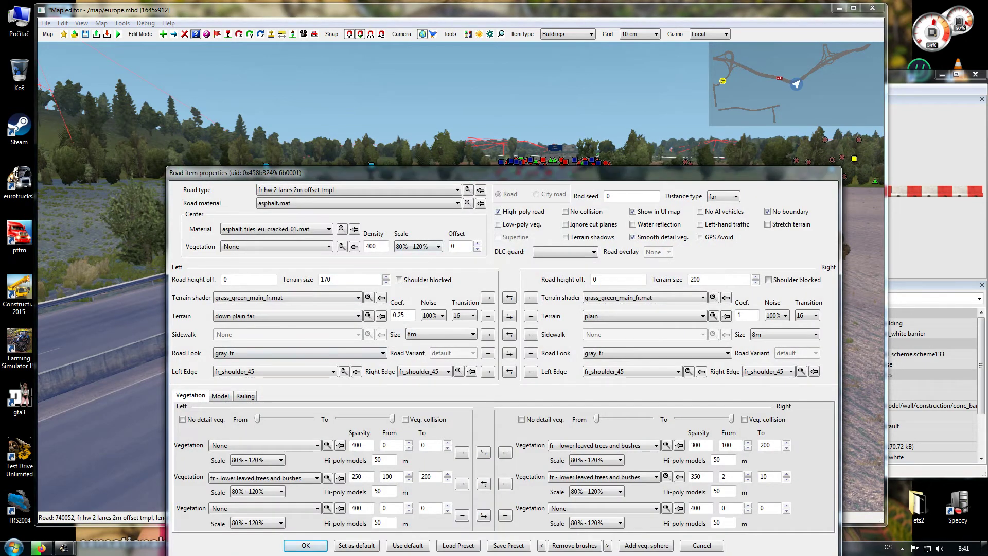
click(307, 478)
drag(317, 330, 317, 257)
click(247, 244)
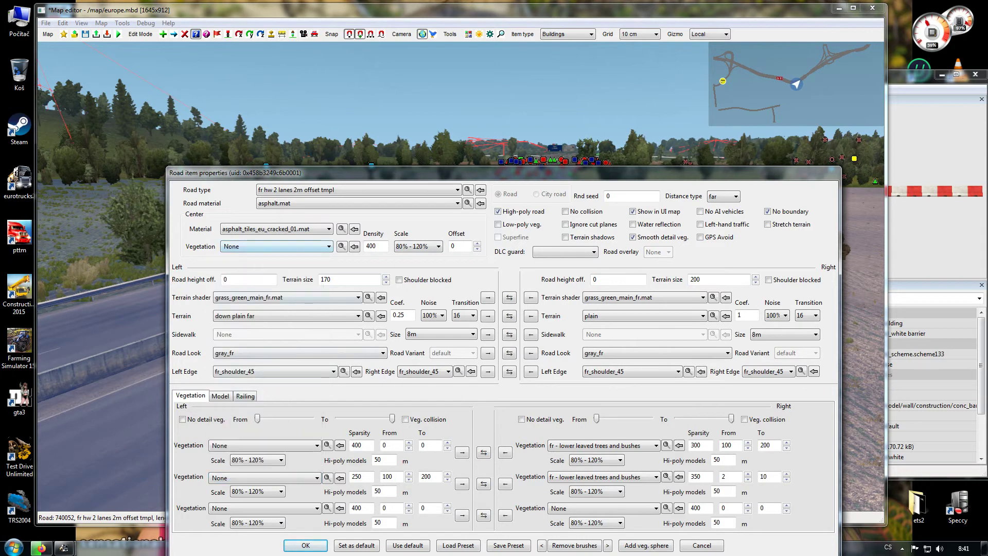
Set the highway segment's first left-side vegetation to sc- mixed forest after trying Spruce mix medium.
click(303, 446)
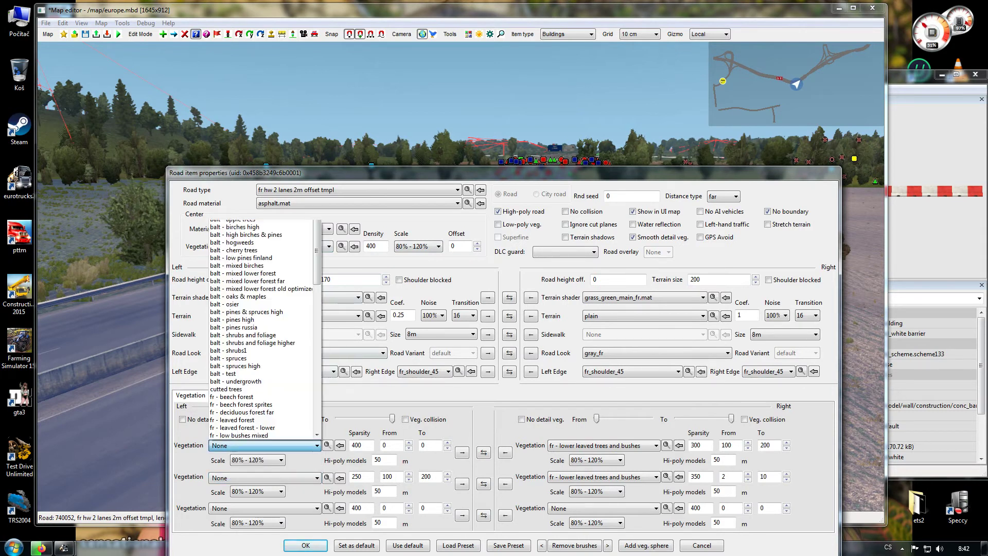
drag(317, 272, 317, 418)
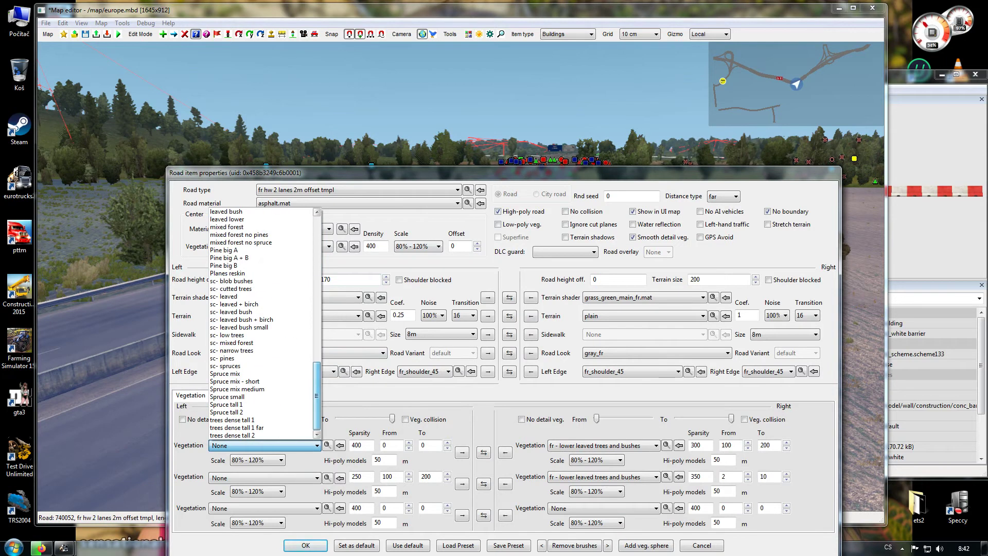
key(Up)
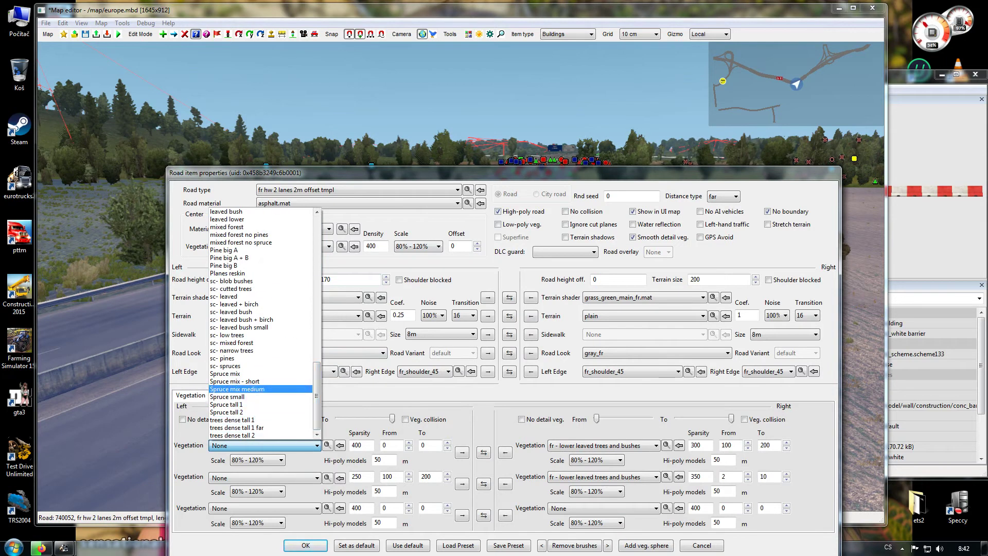
key(Return)
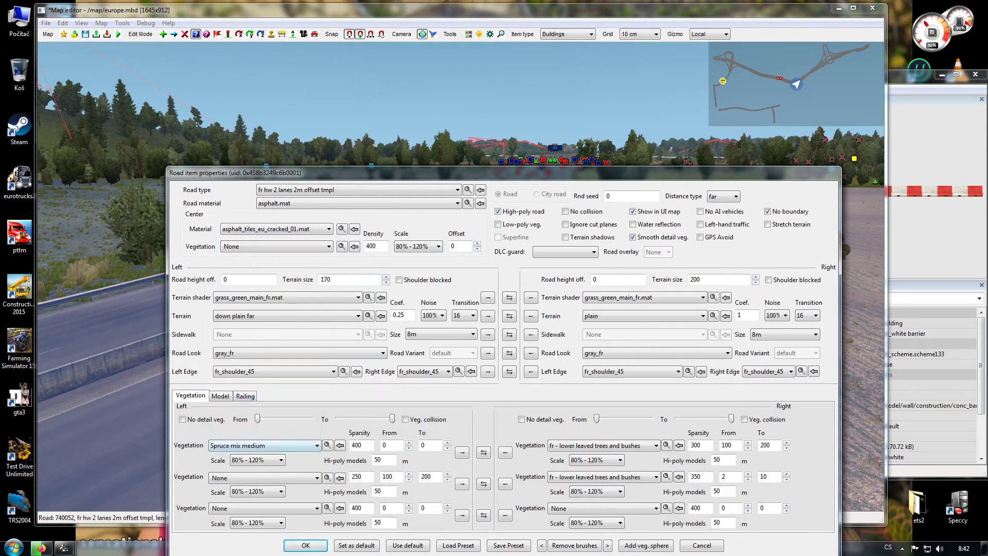
key(alt+Down)
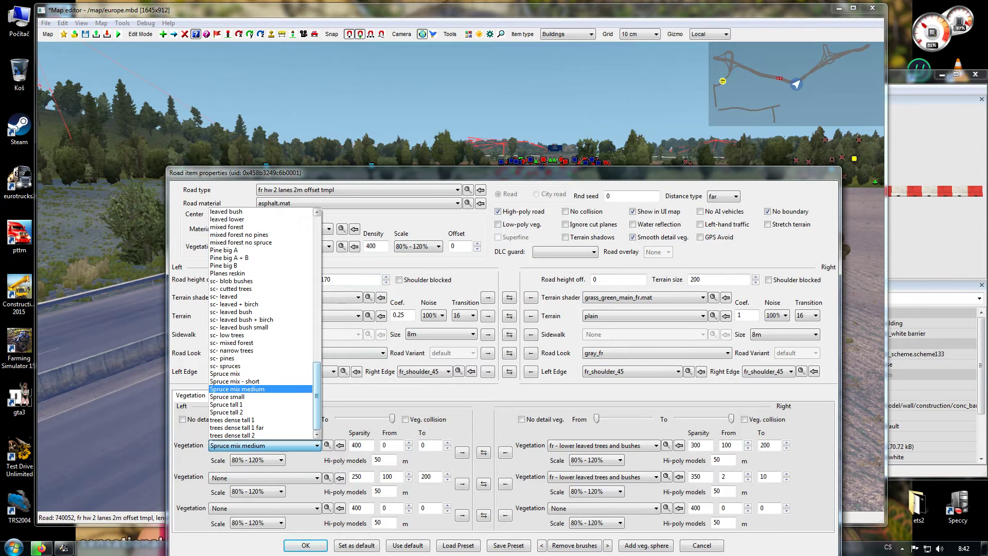
key(Up)
key(Up)
key(Up)
key(Up)
key(Up)
key(Up)
key(Up)
key(Down)
key(Return)
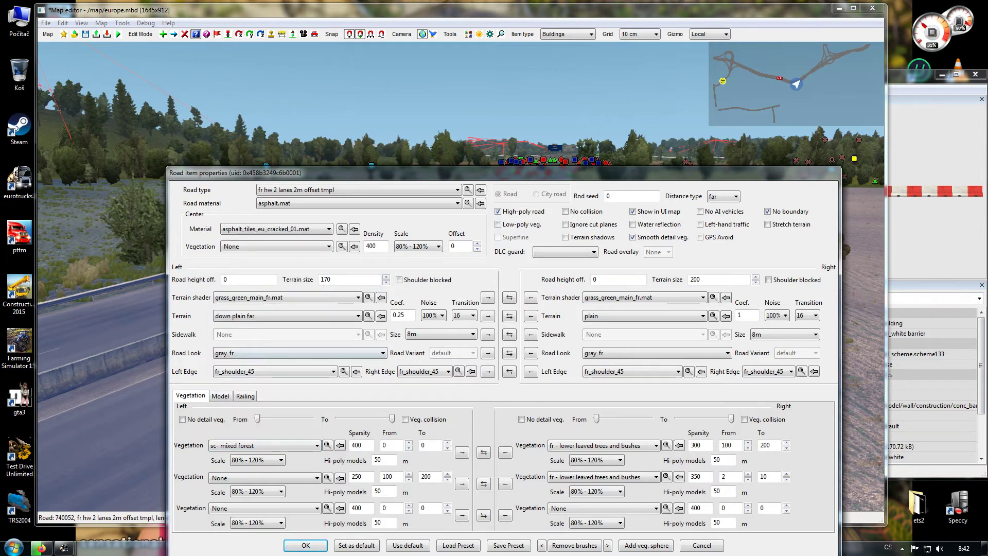
Set the left-side mixed forest to span from 10 to 20.
text(10)
key(Tab)
text(20)
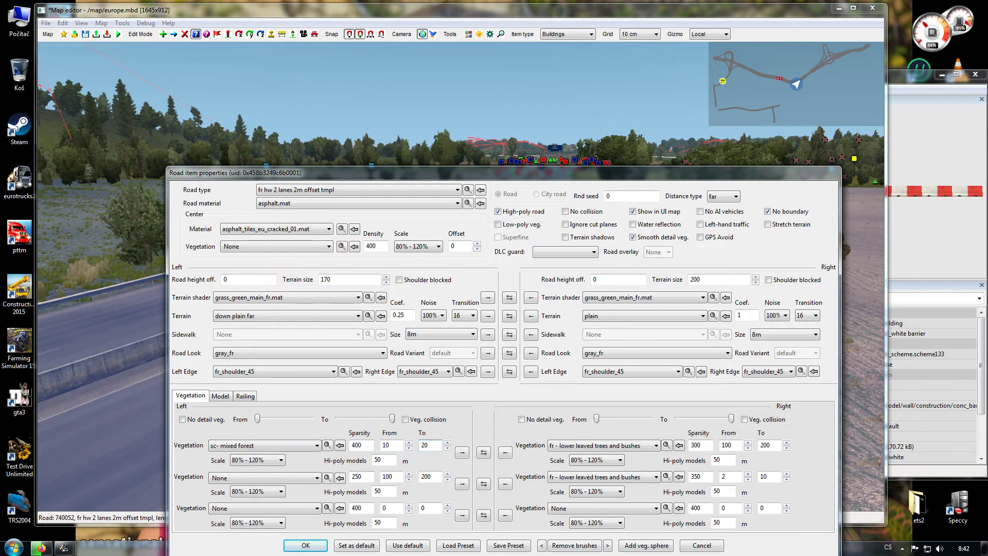
Set the highway segment's second right-side vegetation to None.
click(596, 460)
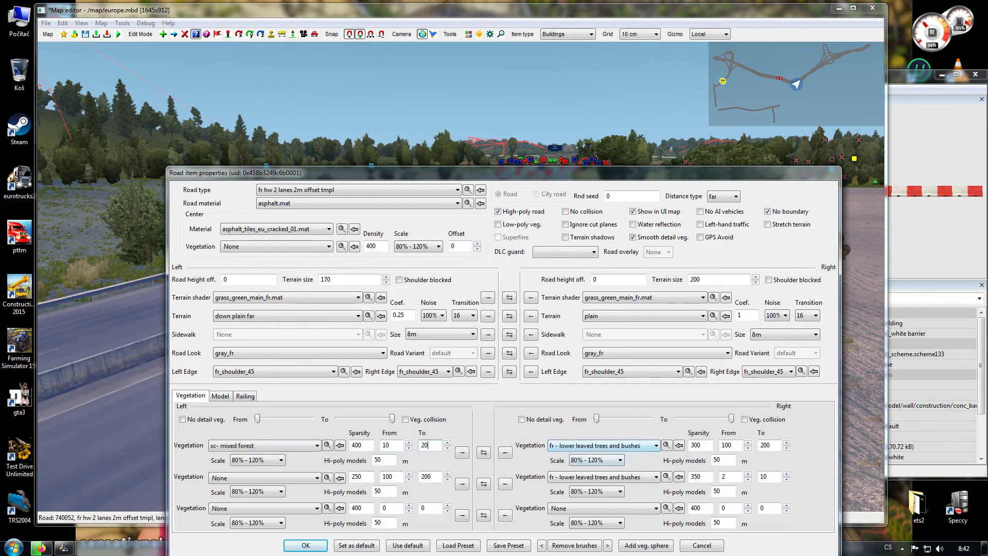
click(631, 477)
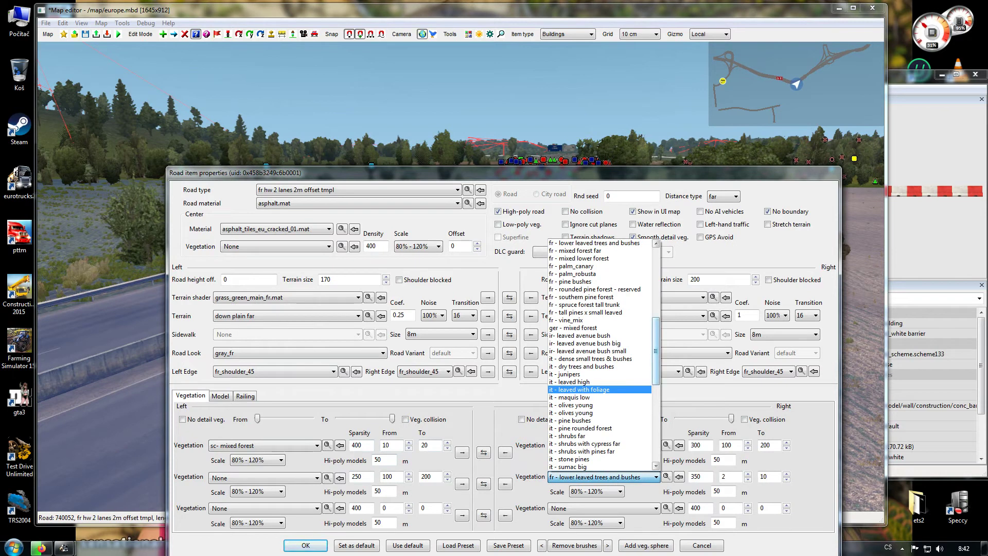
drag(656, 355, 656, 271)
click(582, 243)
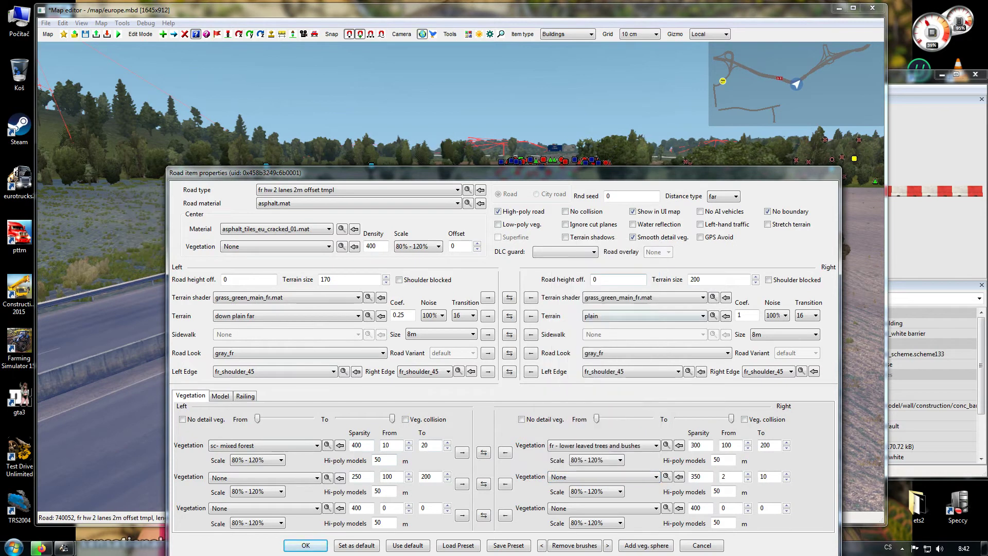
Set the first right-side vegetation to sc- mixed forest, spanning from 10 to 20.
click(607, 445)
drag(656, 322, 656, 396)
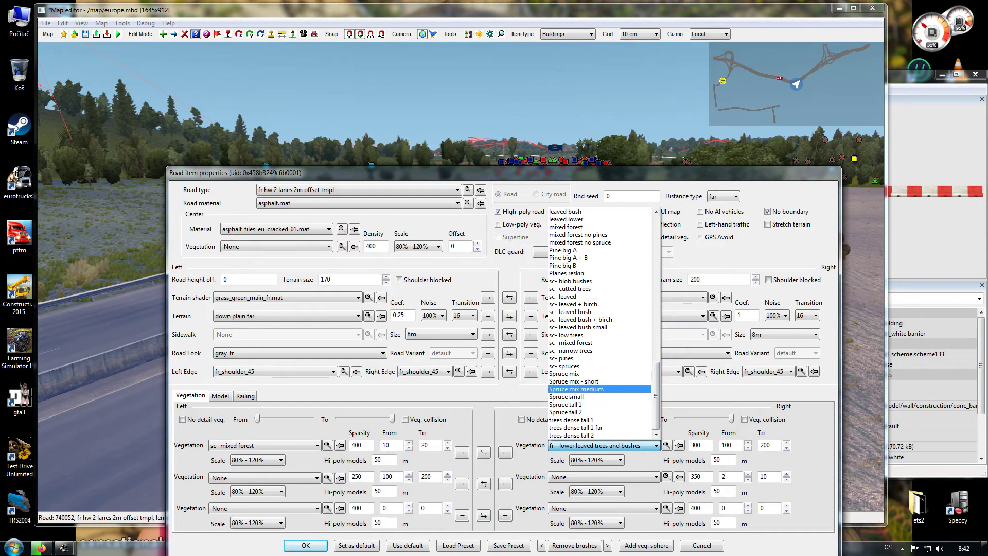
key(Up)
key(Up)
key(Up)
key(Return)
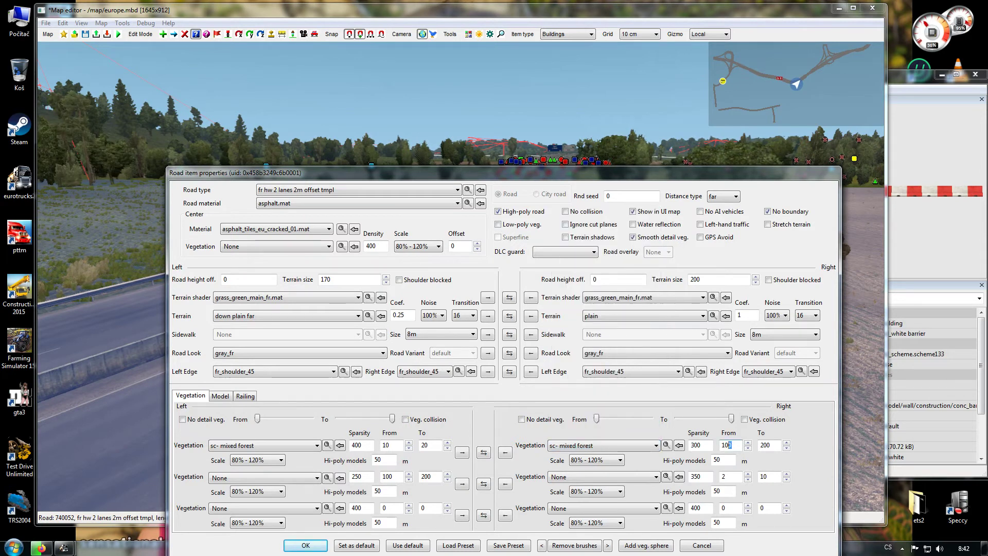
key(Delete)
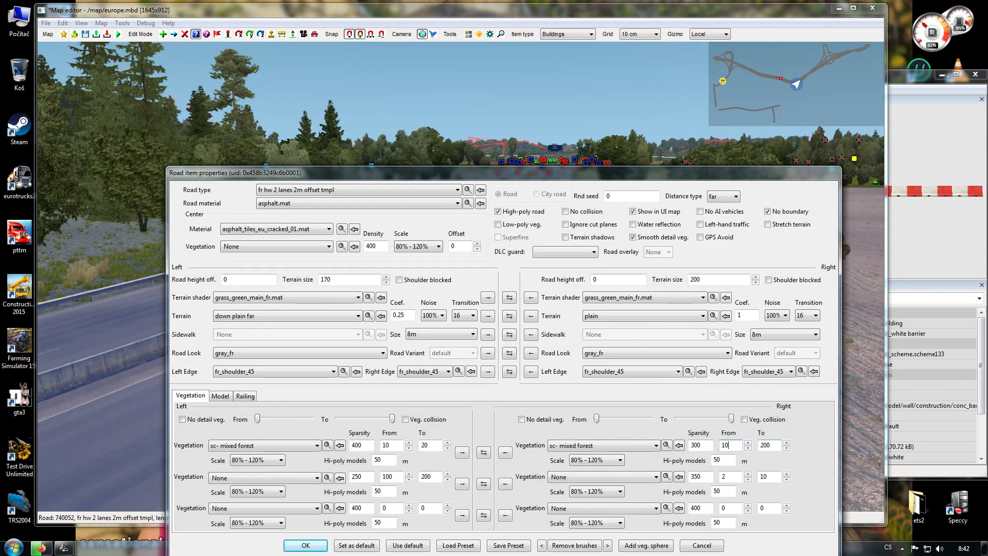
key(BackSpace)
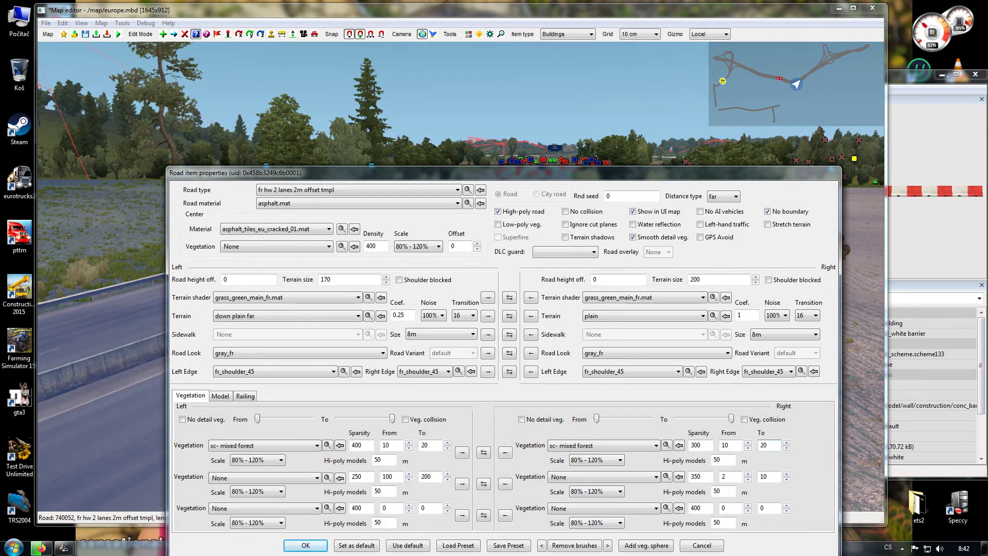
Set the mixed forest sparsity to 200 on both sides of the highway segment.
double_click(357, 445)
text(200)
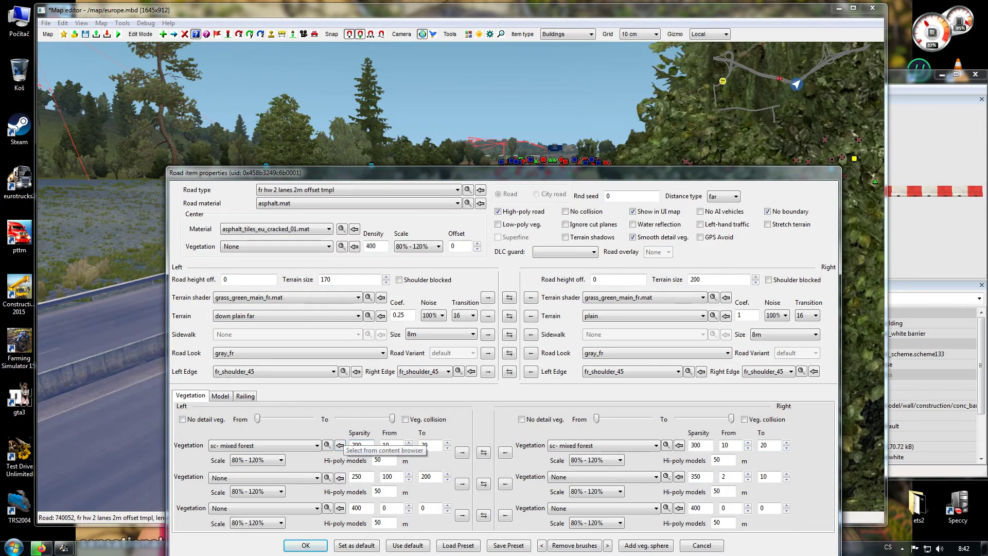
drag(704, 446, 656, 445)
text(200)
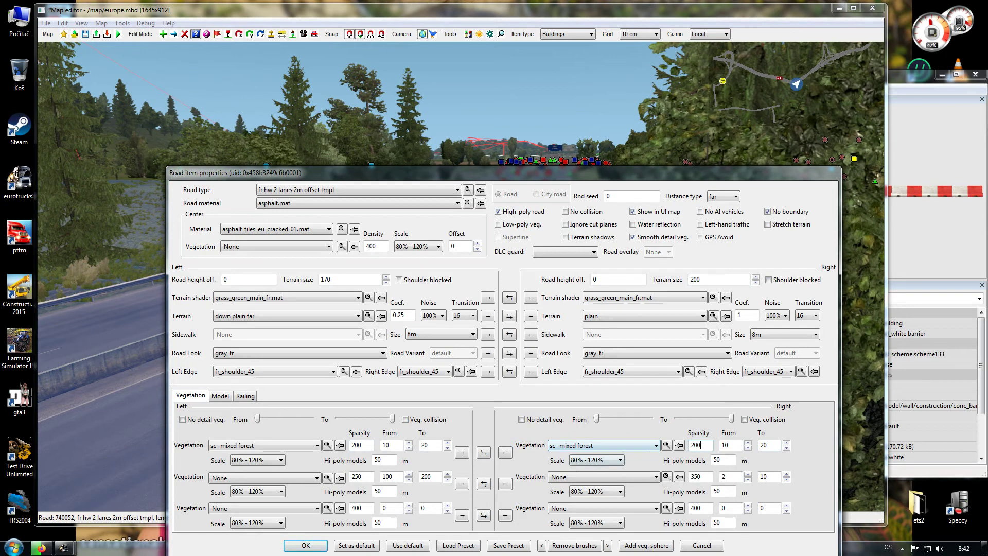
Assign the lamp poland tshape as the segment's first left-side model and apply the road properties.
click(221, 395)
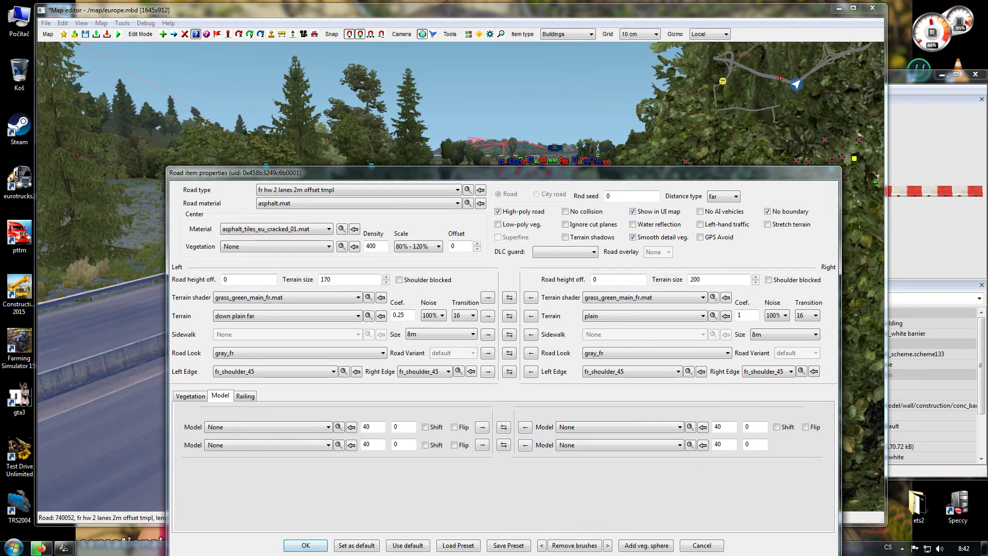
click(269, 427)
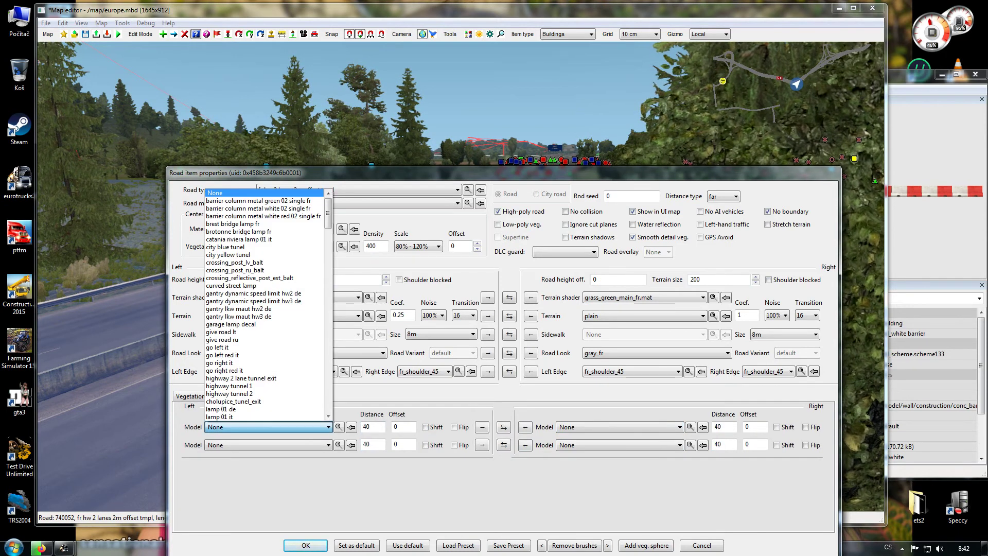
scroll(265, 304, down, 20)
scroll(265, 304, down, 6)
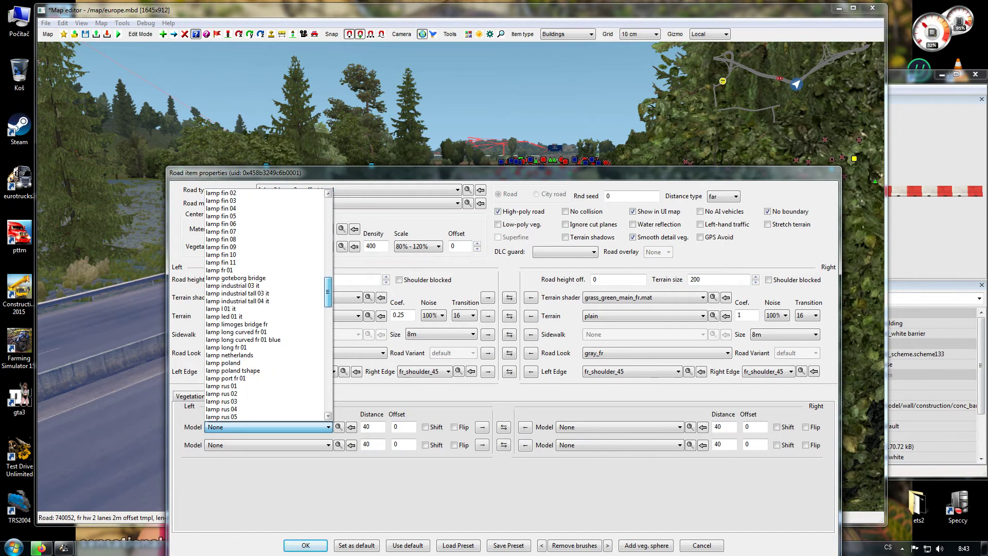
click(231, 371)
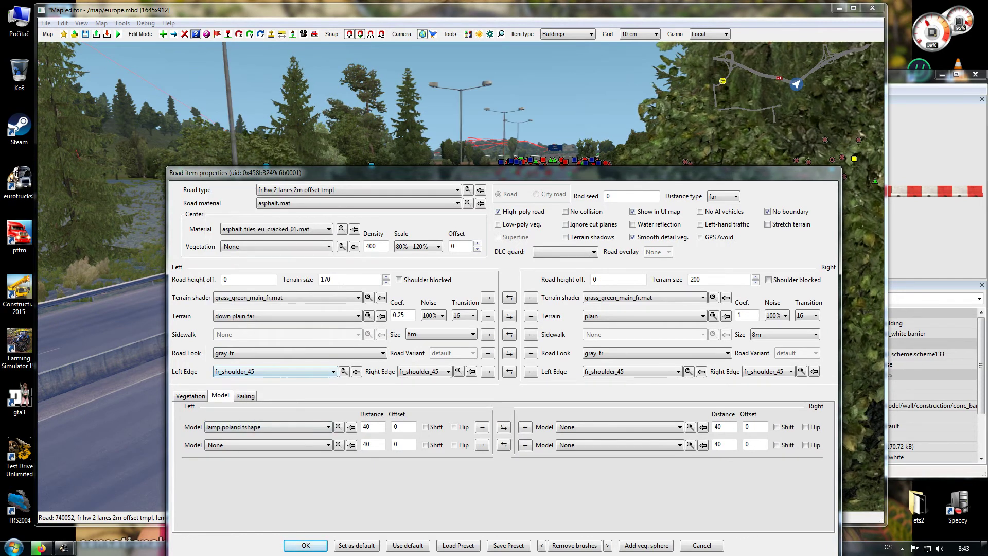
click(305, 546)
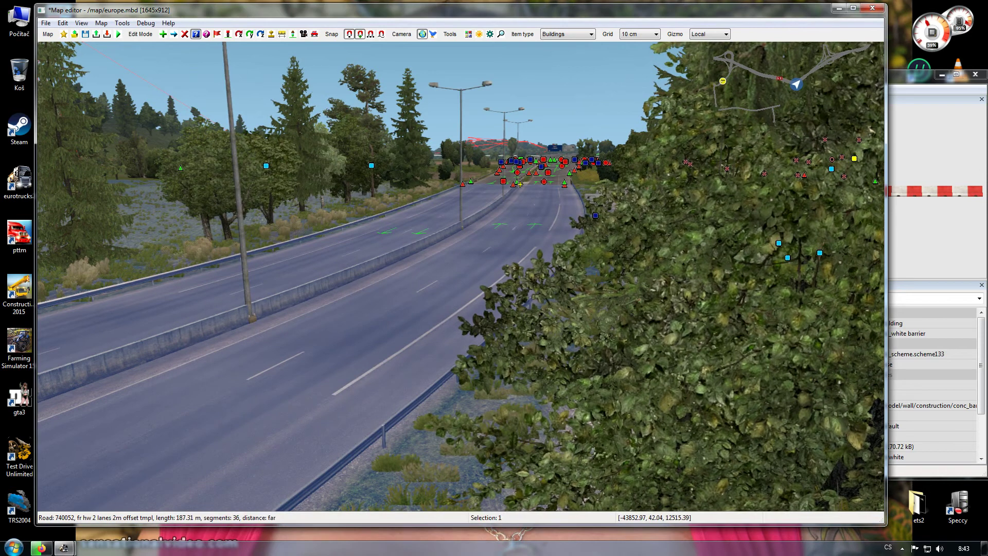
key(F5)
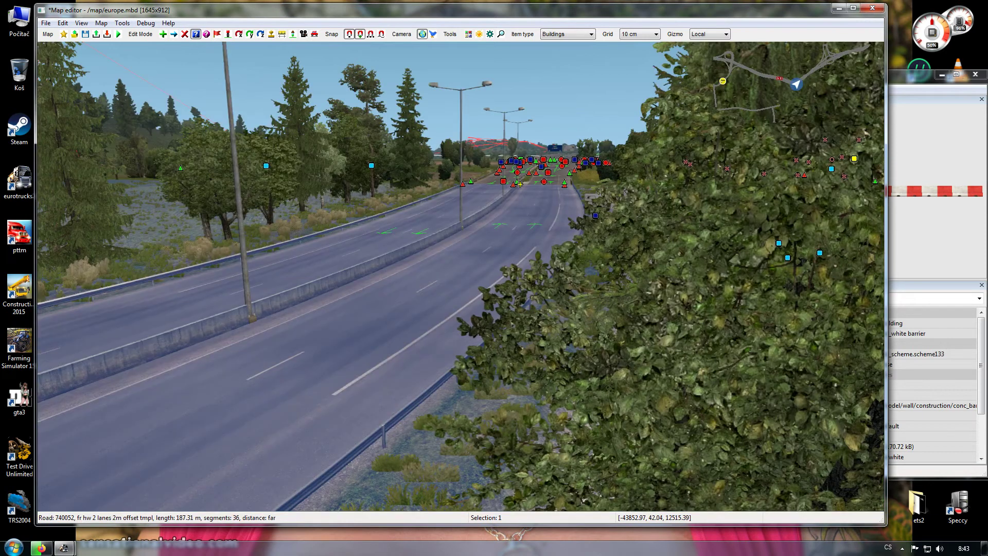
Examine the trees and median lamps along the highway up to the paved gap in the median.
right_drag(520, 184, 784, 246)
right_drag(460, 276, 826, 259)
key(Up)
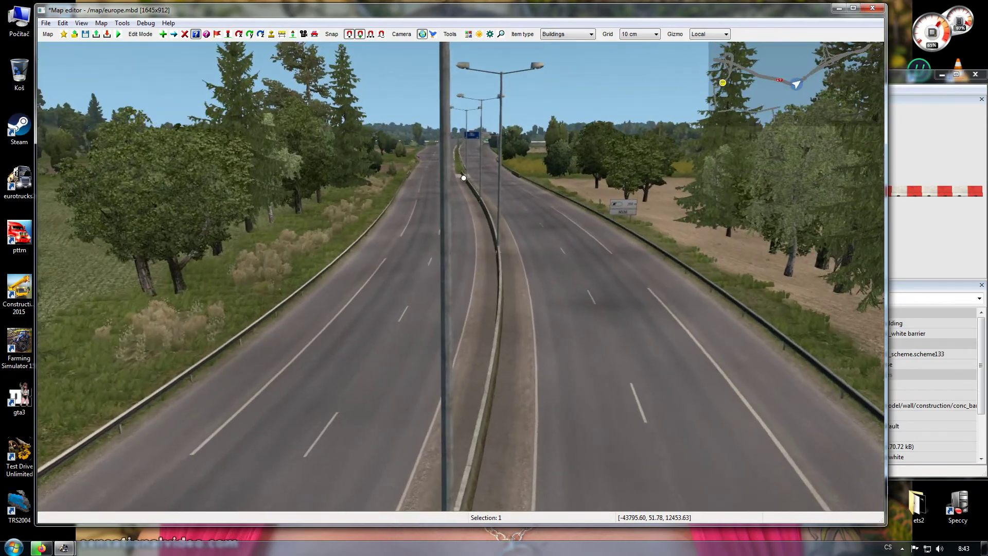
key(w)
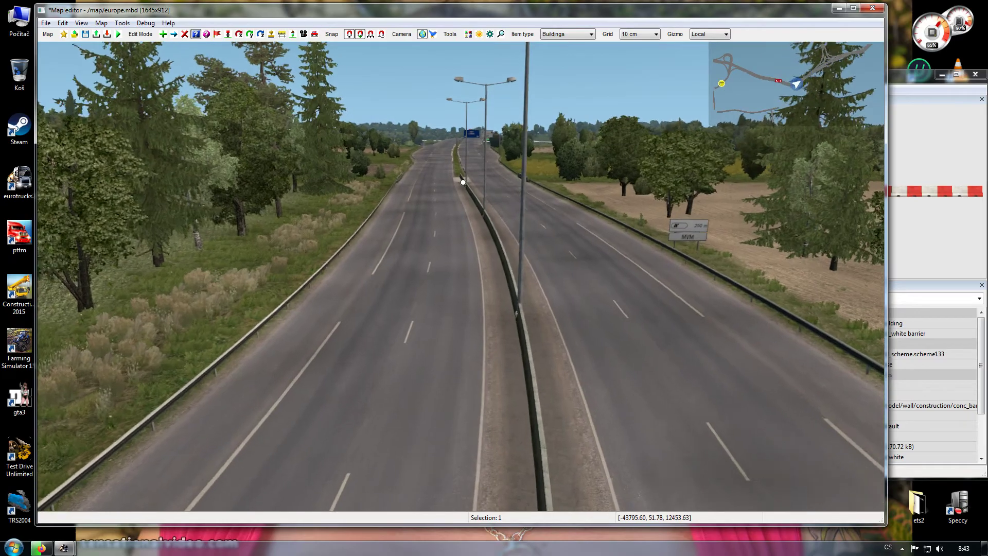
key(w)
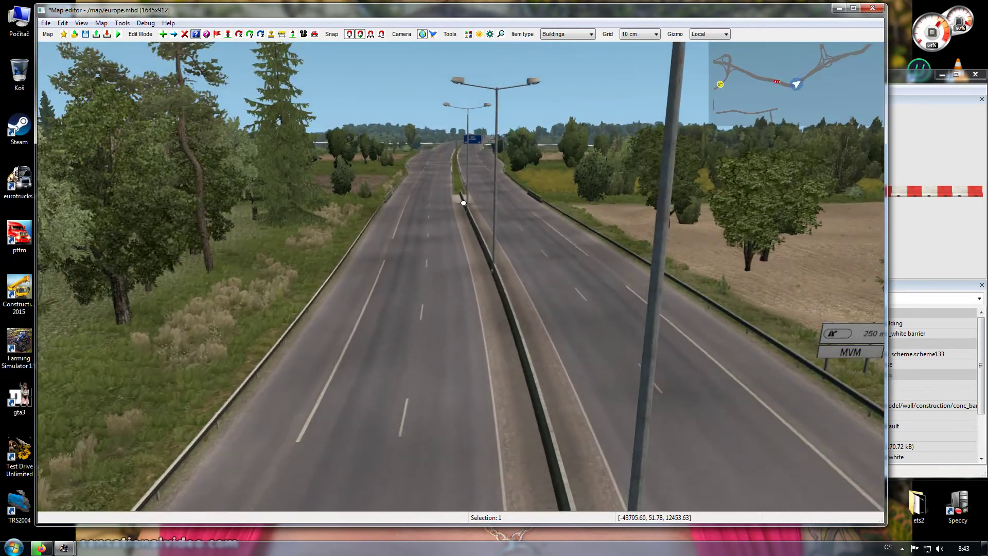
key(w)
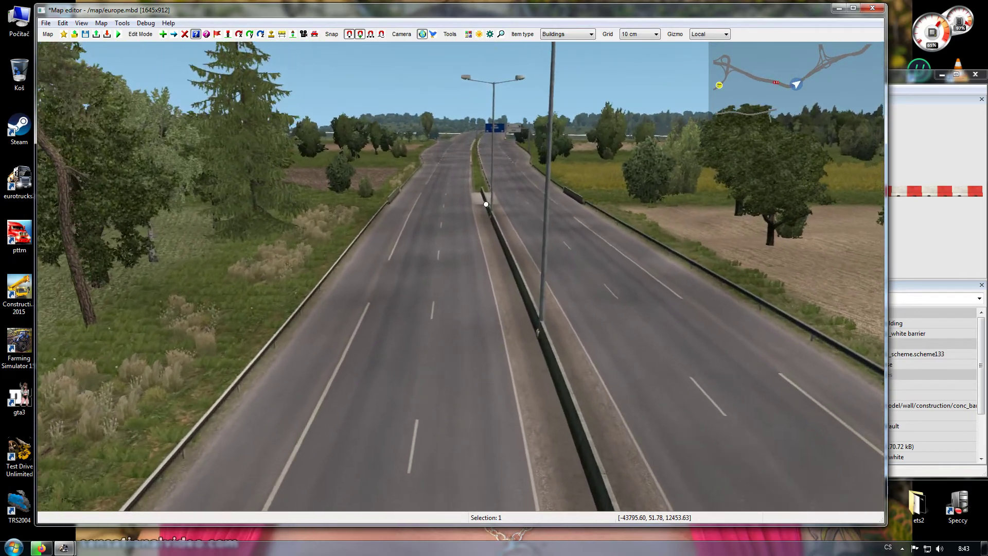
key(w)
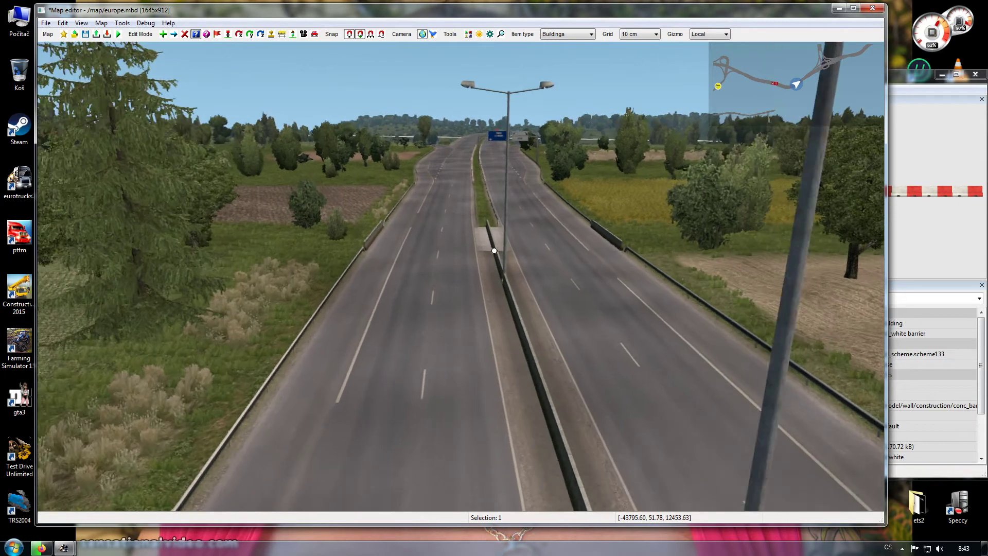
key(w)
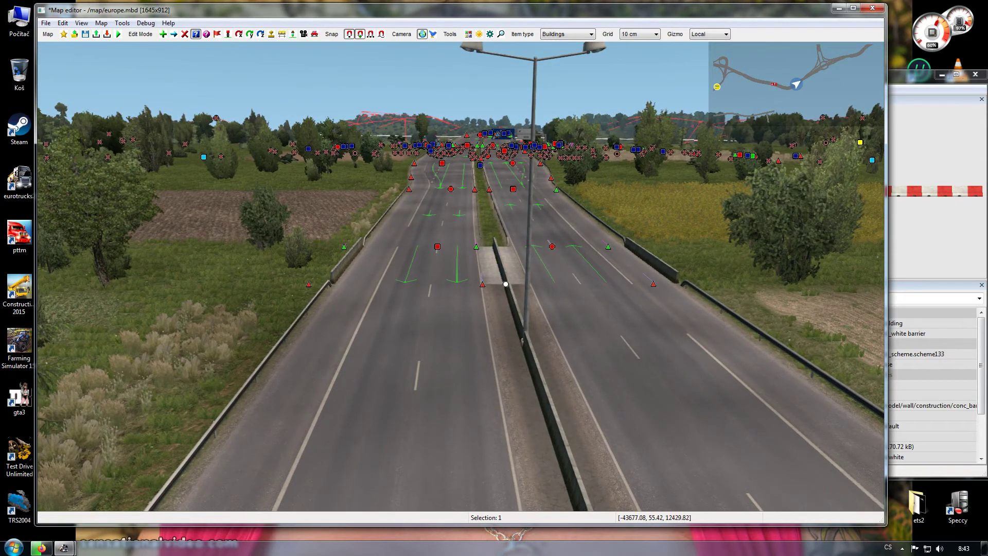
Delete the barrier section that crosses the paved gap in the median.
click(185, 35)
click(482, 284)
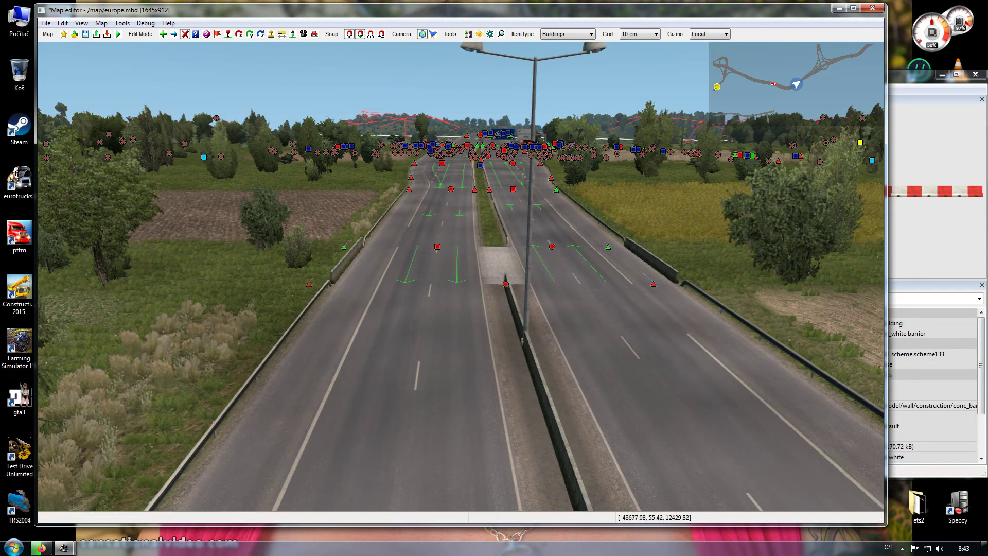
click(174, 34)
Review the properties of the highway fork prefab at the paved median gap and close them.
key(Up)
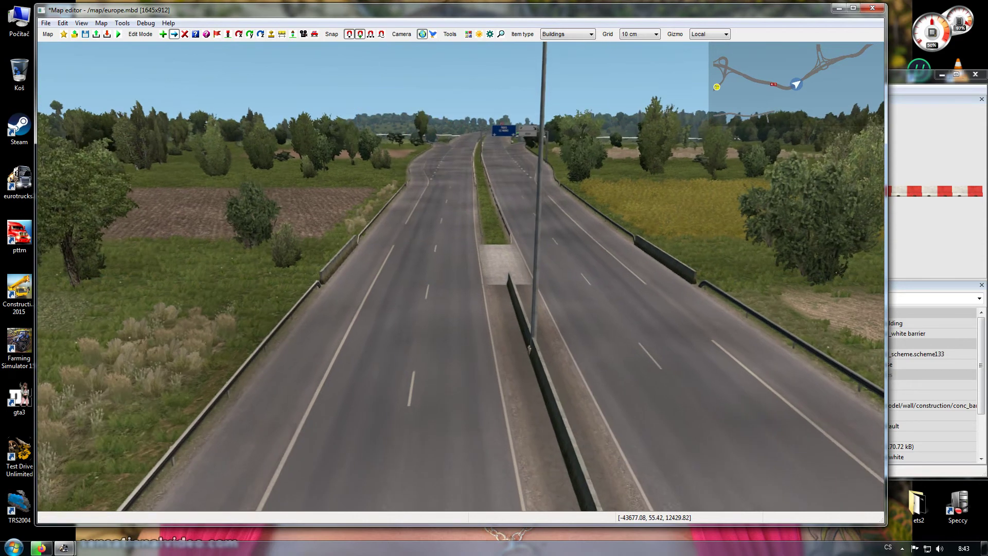
key(Up)
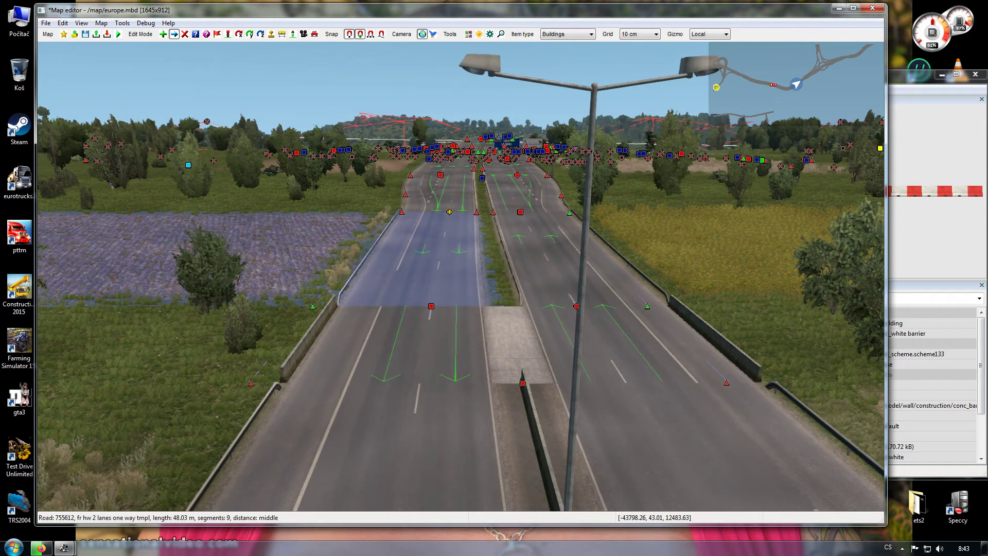
click(196, 34)
click(431, 307)
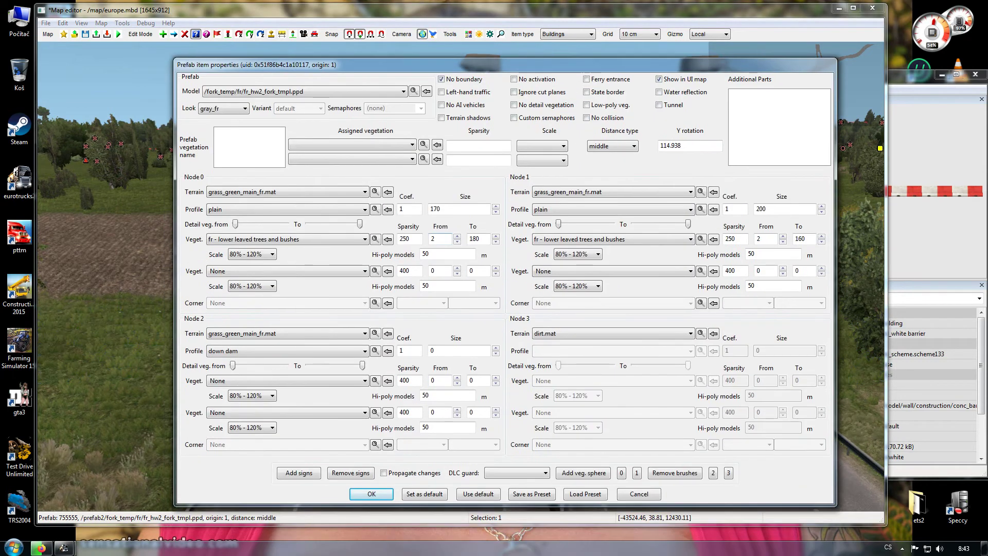
click(371, 493)
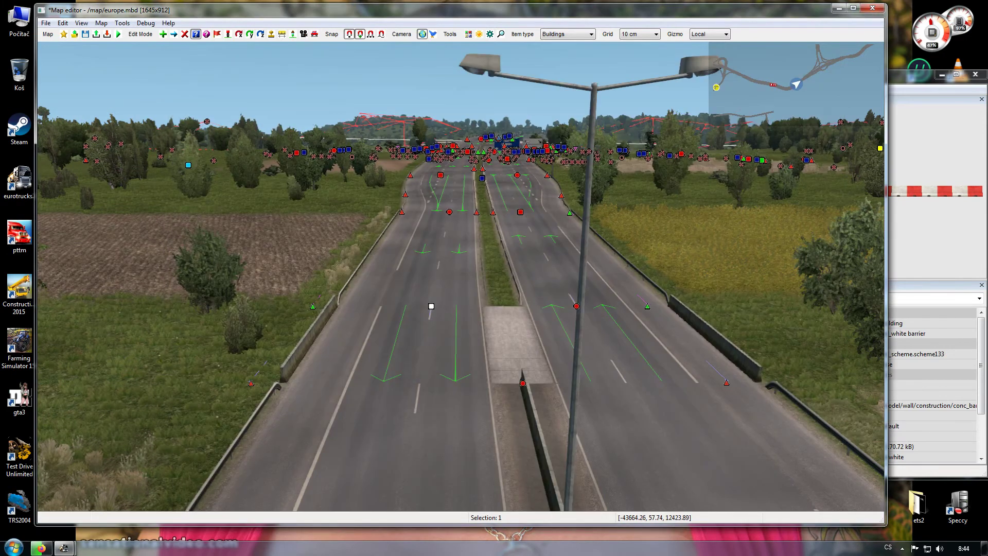
Assign lamp poland tshape as the first left-side model of the left carriageway segment beyond the paved median gap and apply it.
click(448, 211)
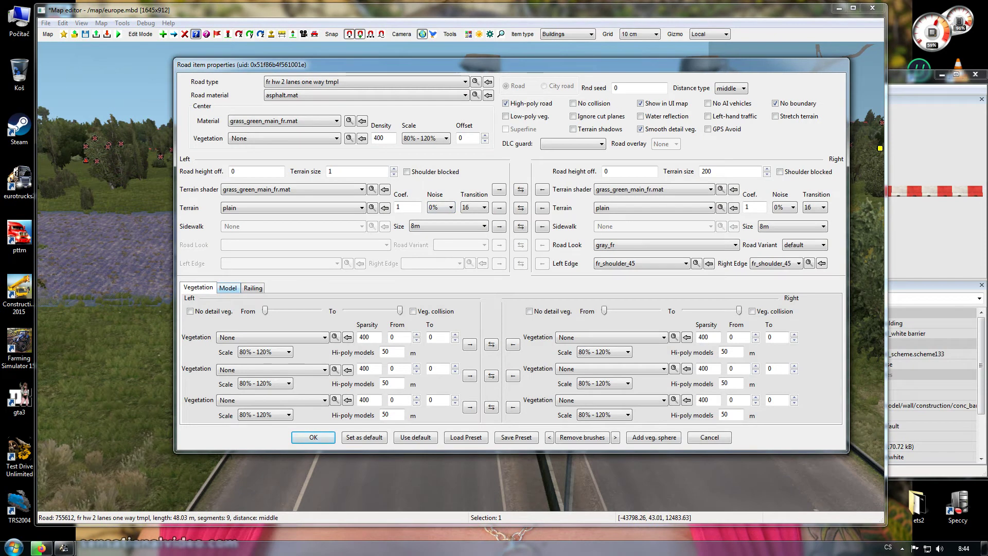
click(228, 288)
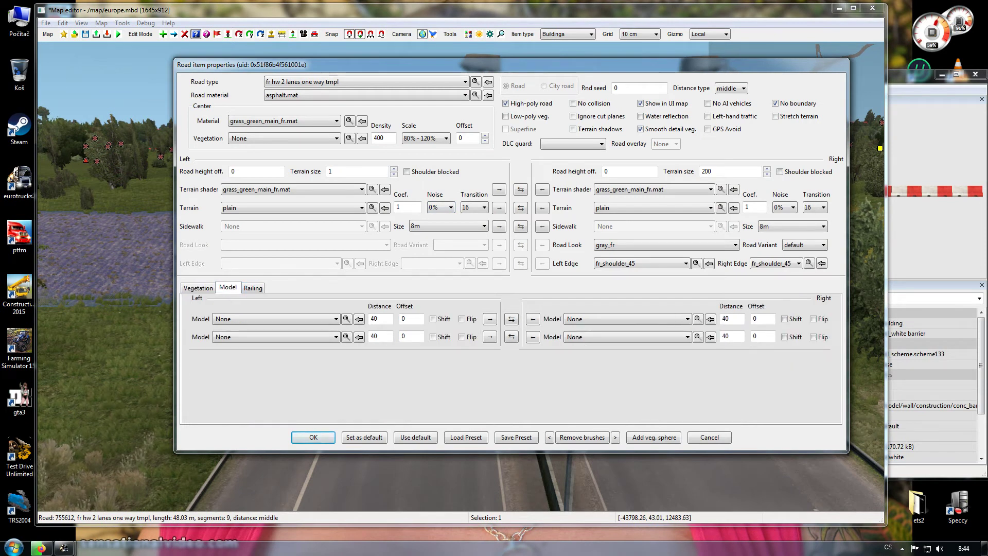
click(276, 319)
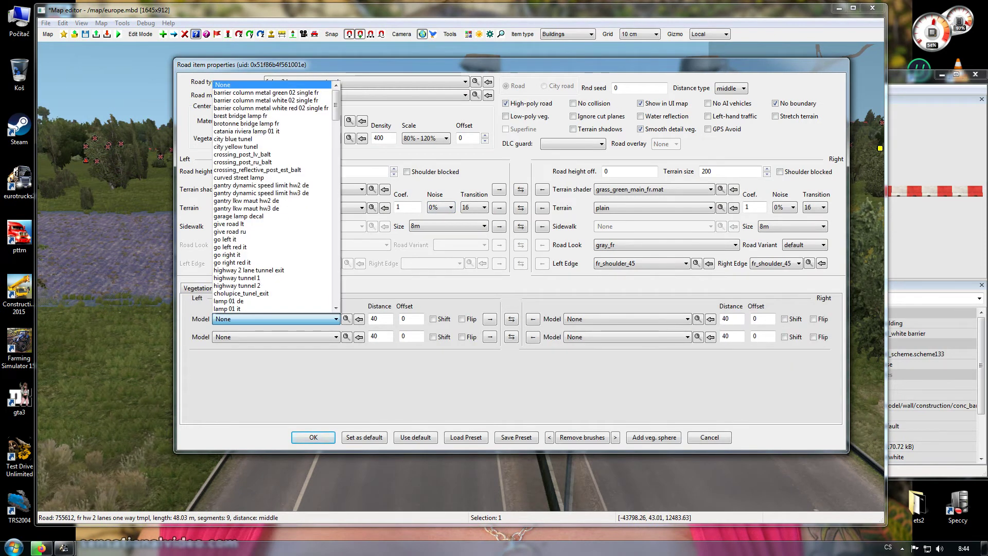
scroll(272, 196, down, 13)
scroll(273, 195, down, 9)
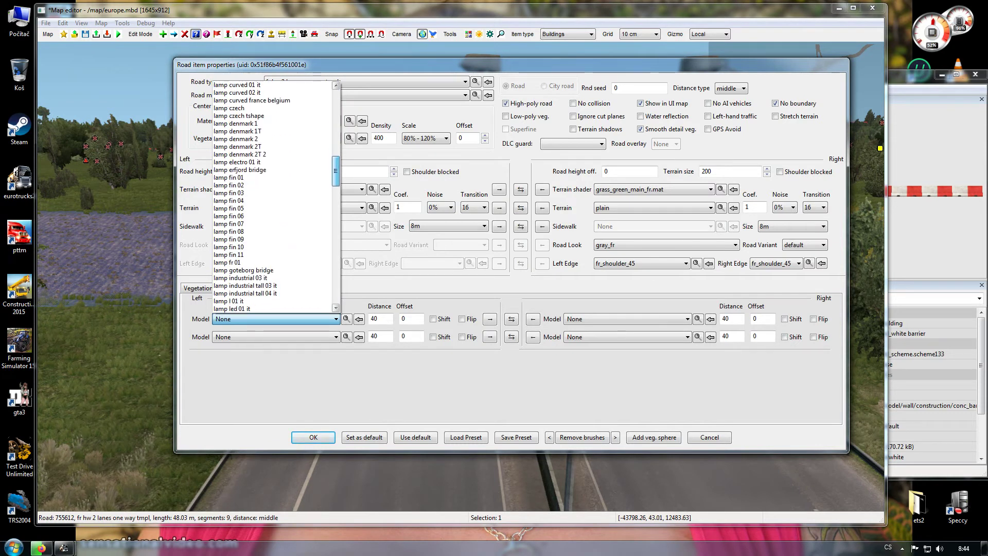
scroll(273, 206, down, 4)
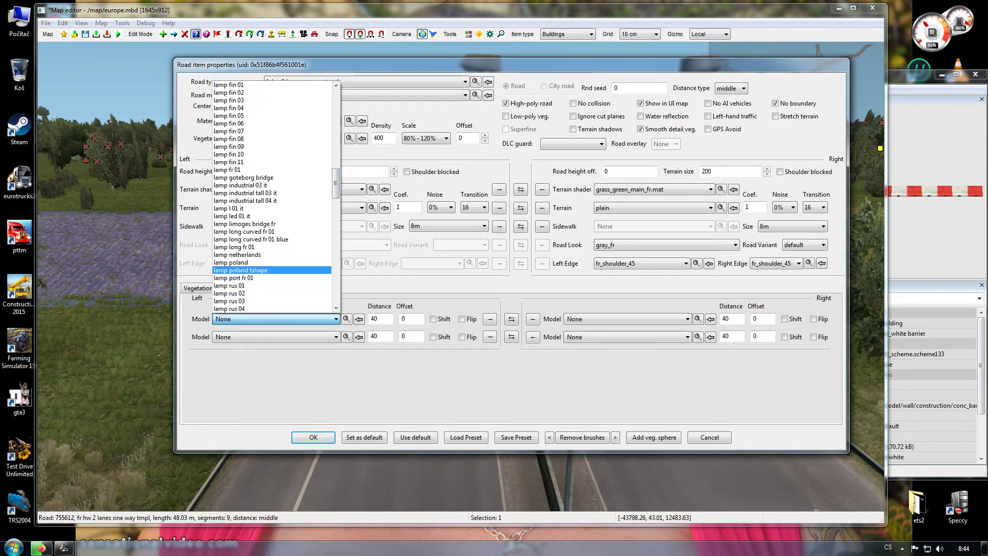
click(272, 270)
key(Return)
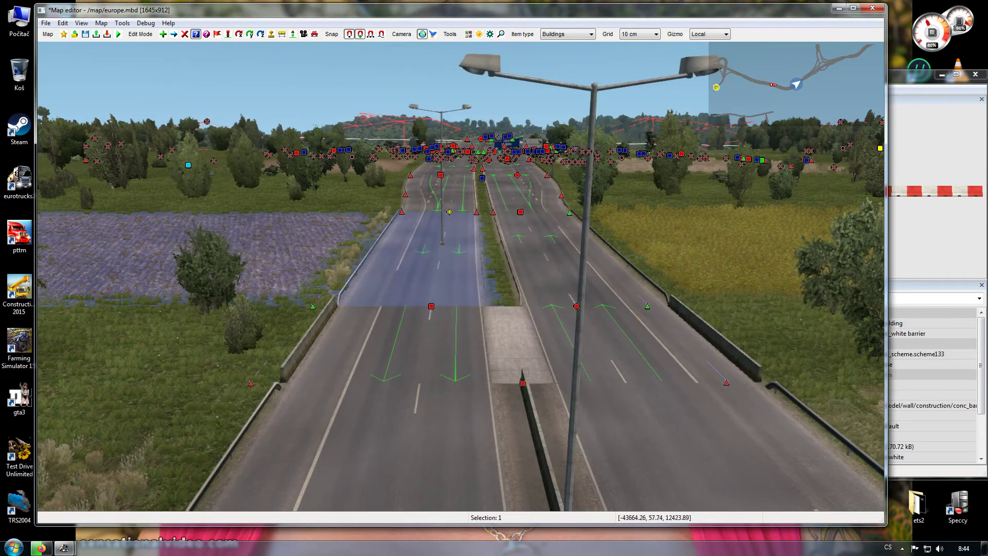
Try an offset of 13 for the lamp poland tshape model on the segment beyond the paved gap.
click(449, 212)
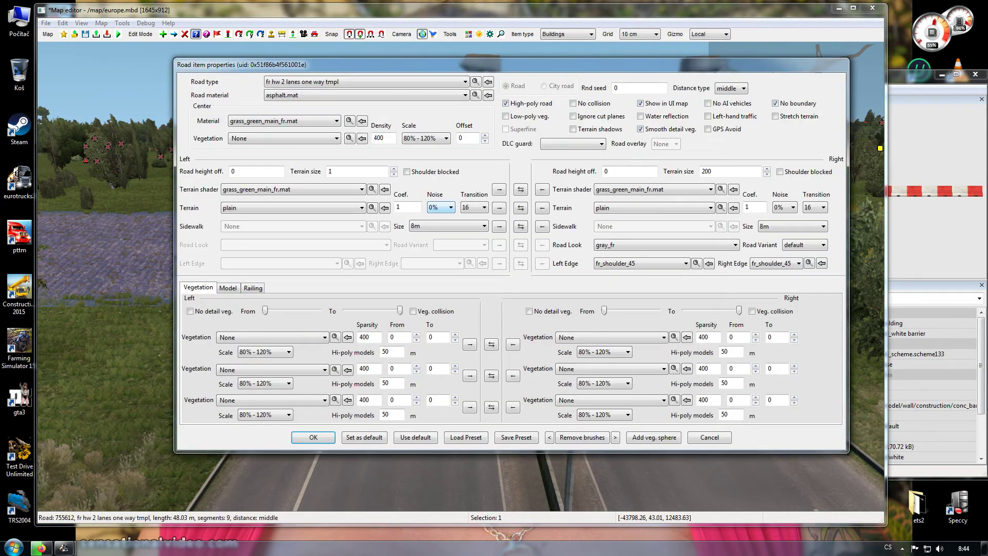
click(228, 288)
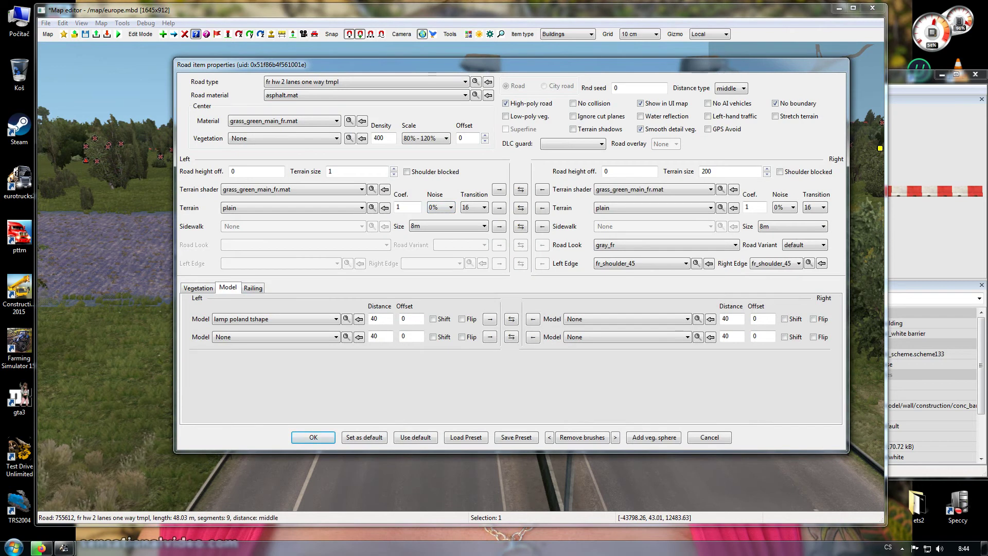
double_click(403, 319)
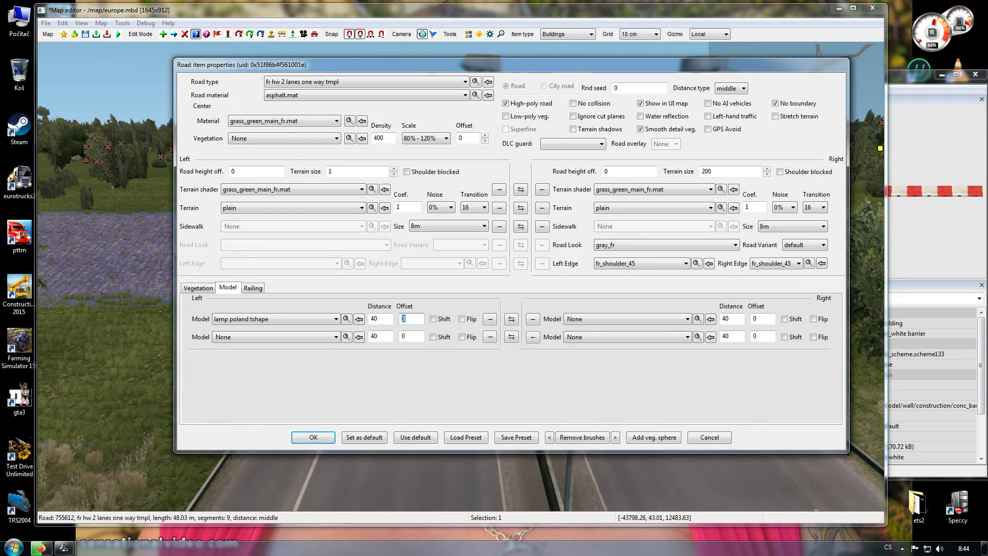
text(13)
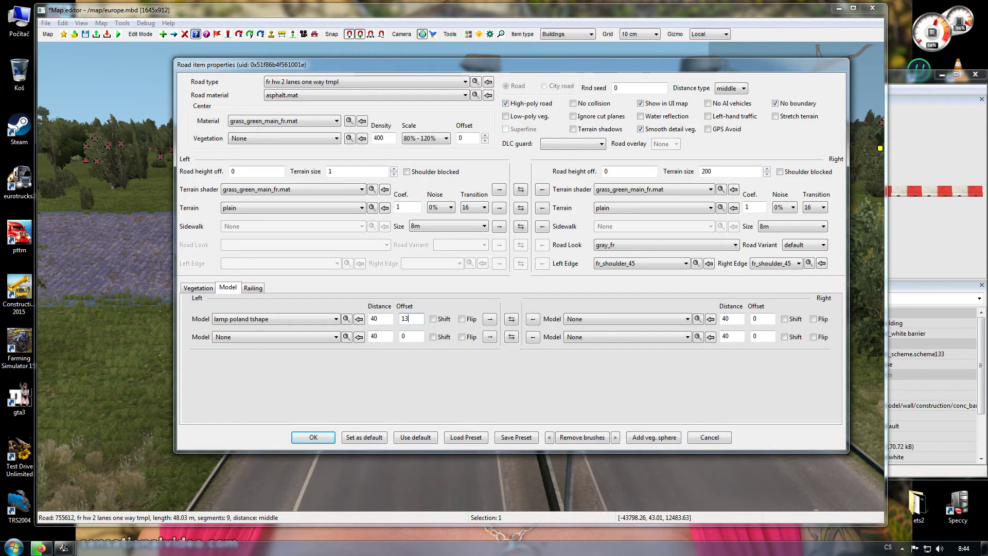
key(Return)
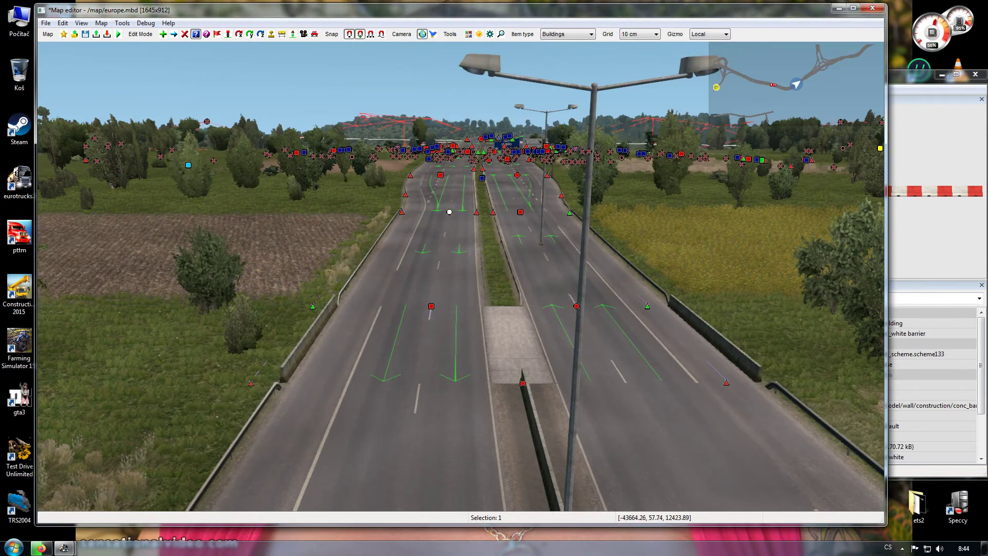
Set the left-side lamp poland tshape model's offset to 6 on the same segment and apply the road properties.
click(448, 226)
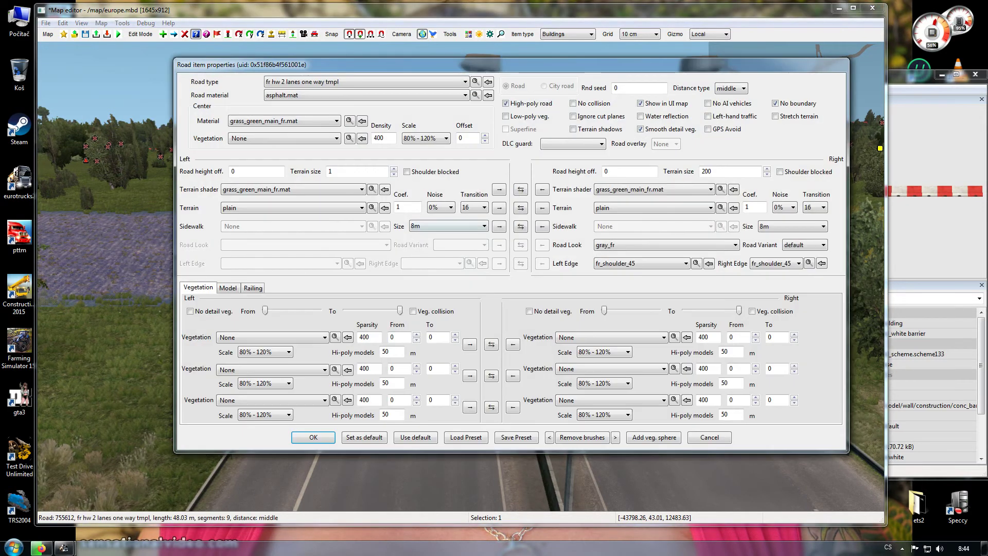
click(228, 287)
click(405, 318)
key(BackSpace)
key(BackSpace)
text(8)
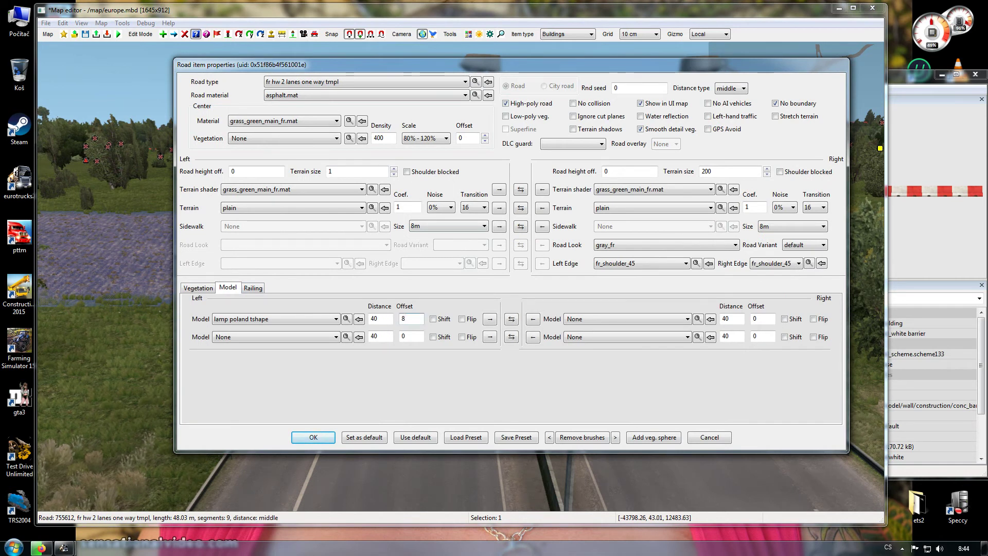
drag(411, 65, 378, 320)
drag(274, 320, 281, 98)
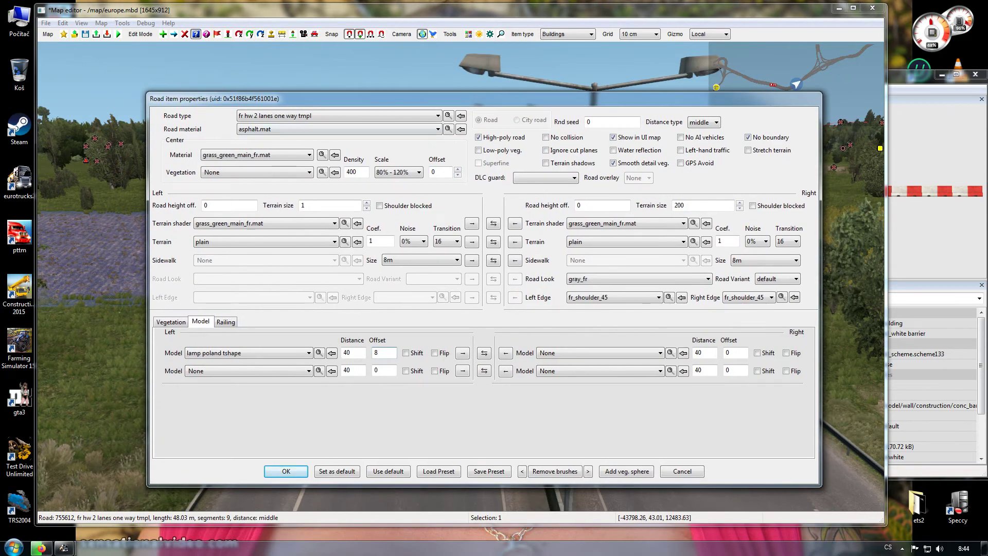
key(BackSpace)
text(6)
drag(281, 99, 246, 84)
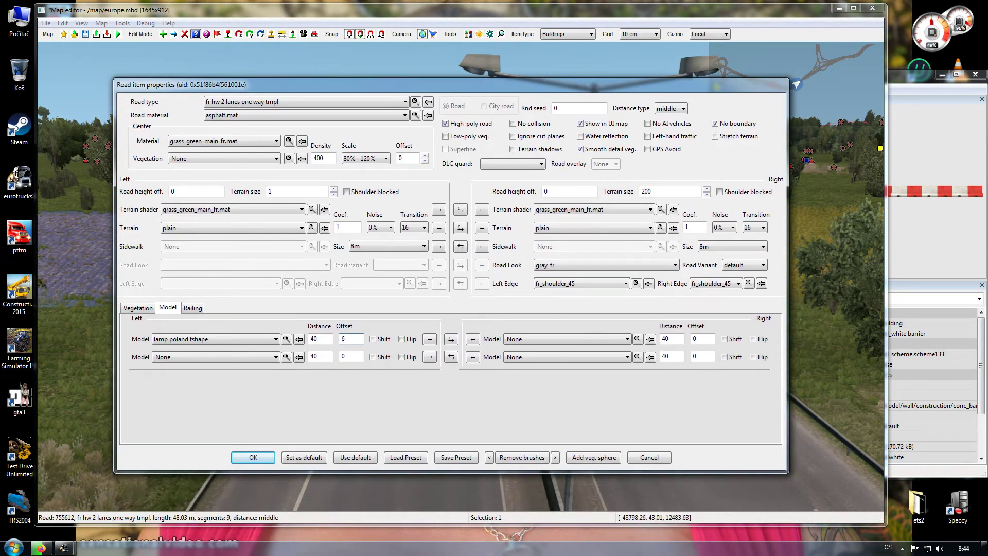
click(253, 457)
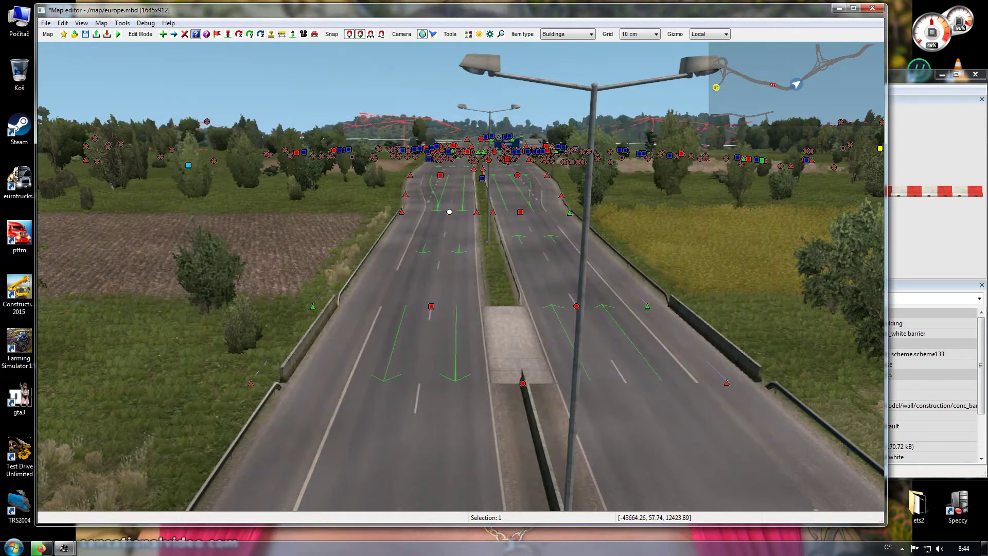
Follow the highway past the median lamp and review the fr_hw2-hw2_exit_tmpl fork prefab's properties, then close them.
key(Up)
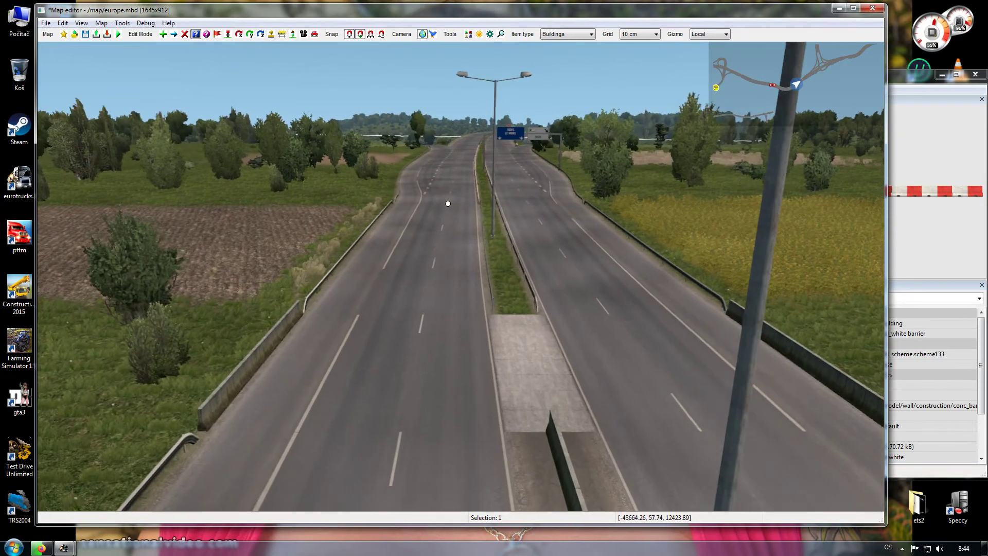
key(w)
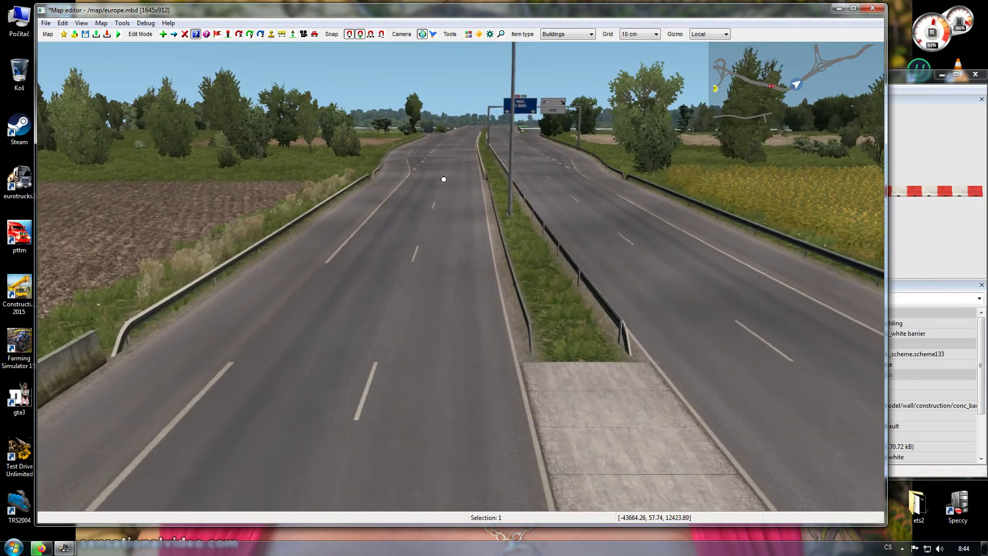
key(w)
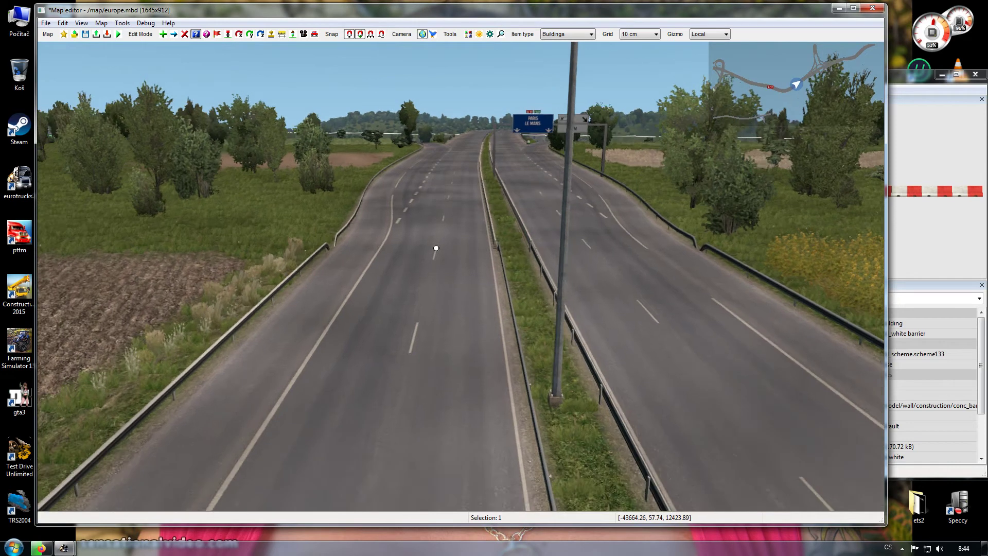
key(w)
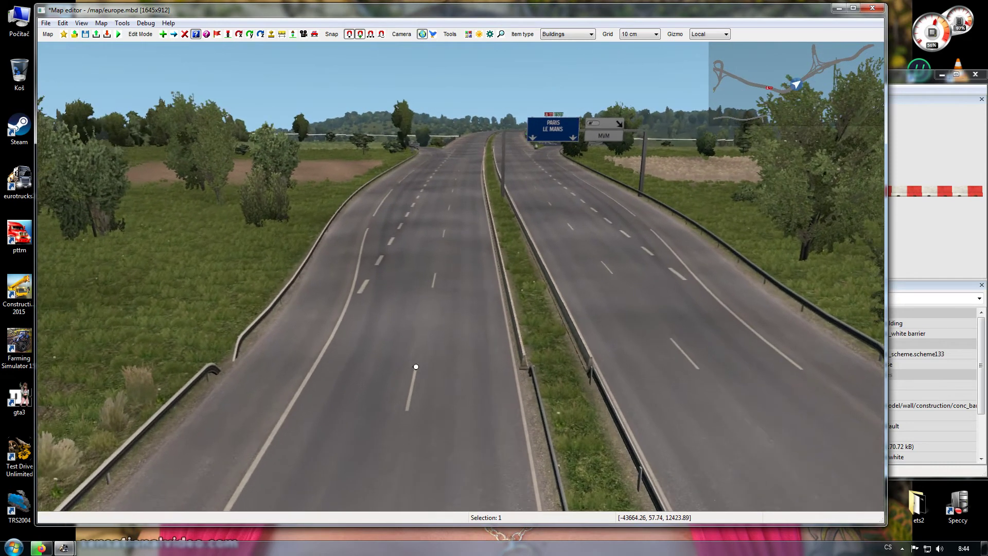
key(w)
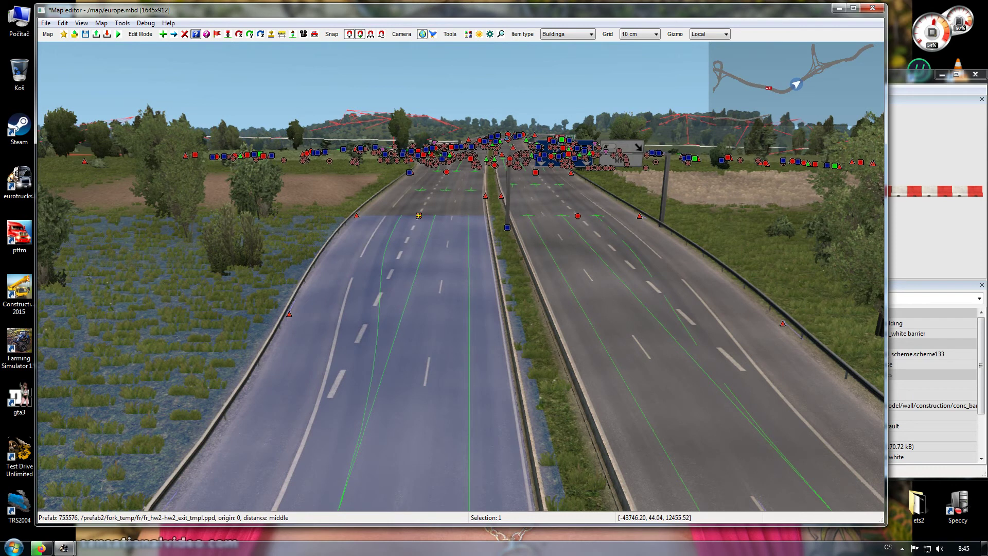
double_click(419, 215)
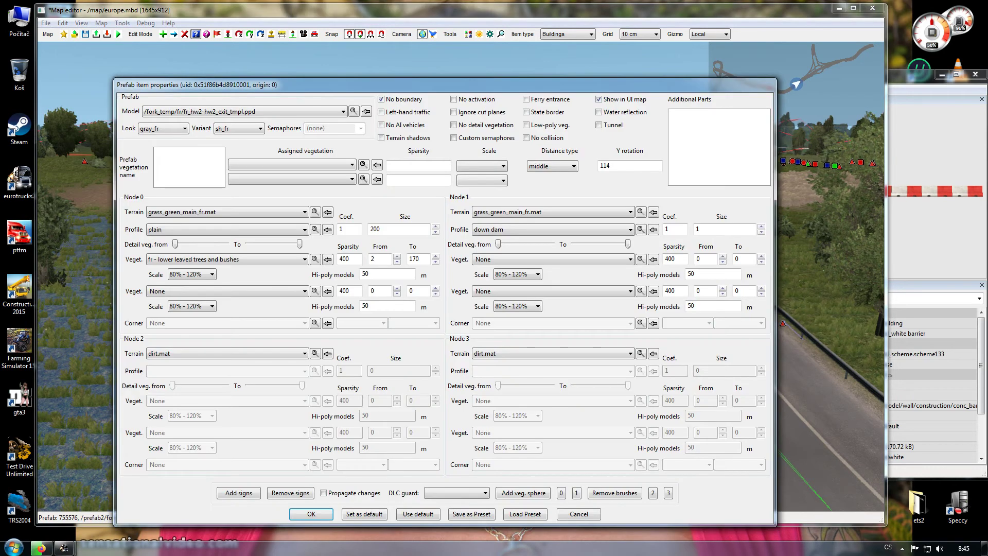
key(Return)
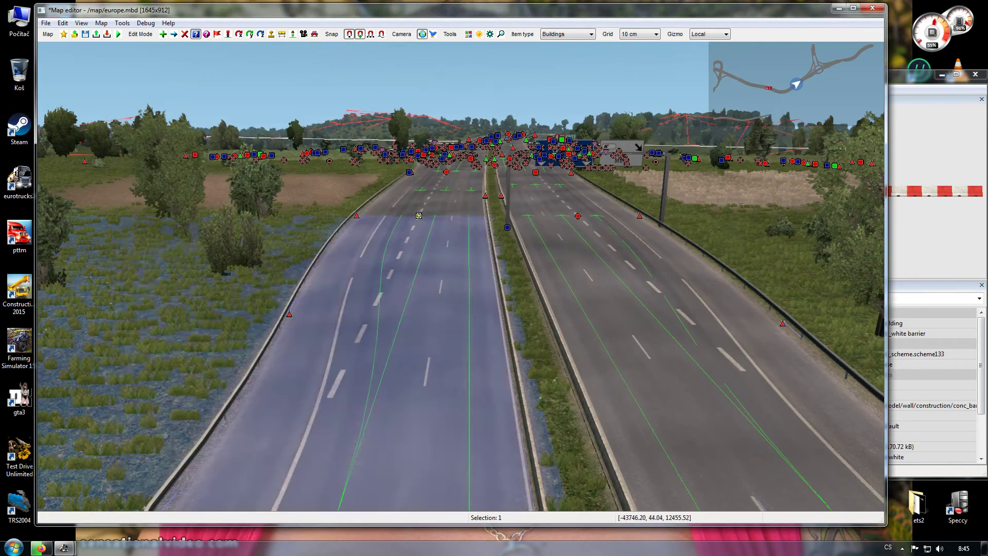
Continue past the Paris / Le Mans sign gantry and review the fr_hw2_exit_joint_tmpl prefab's properties.
key(w)
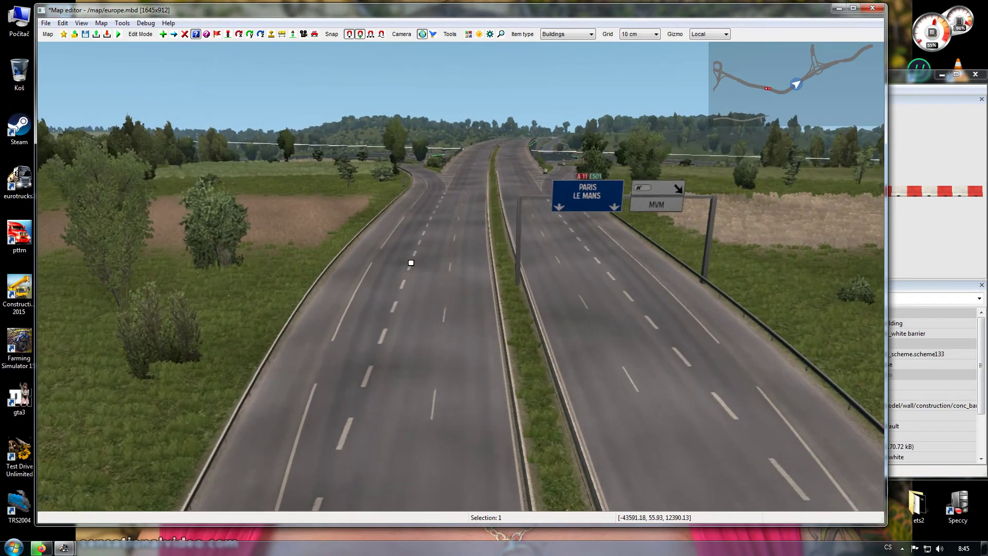
key(w)
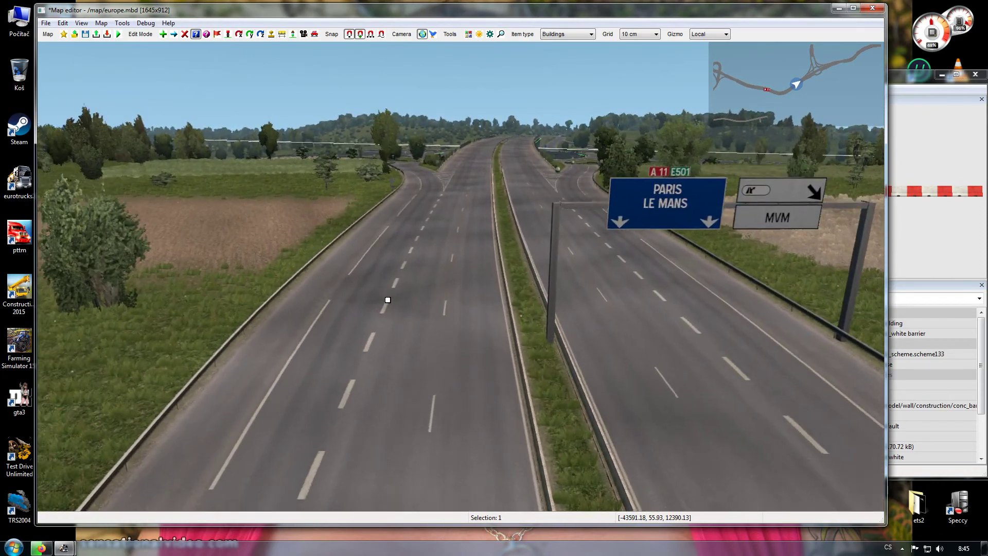
key(w)
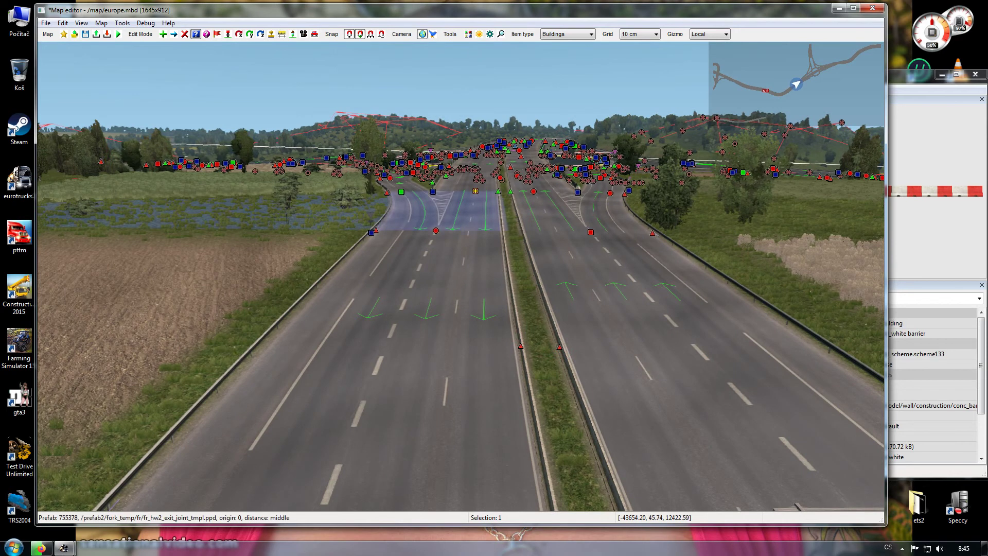
double_click(475, 191)
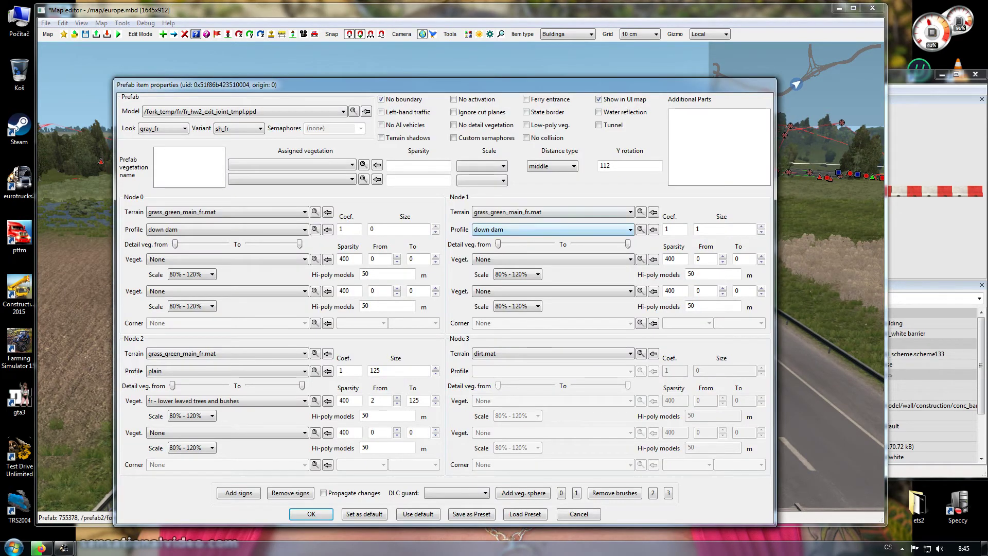
click(312, 514)
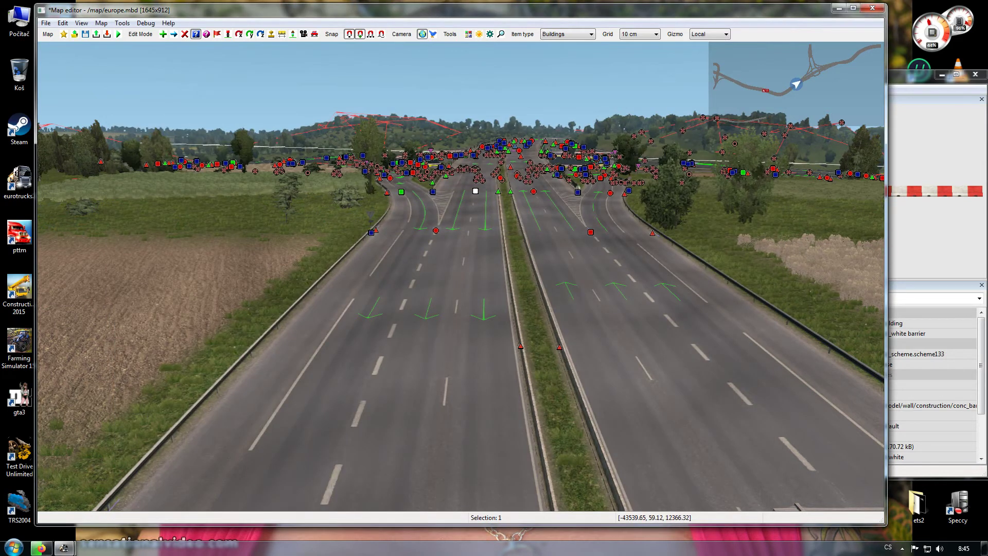
Assign lochkov lamp t-shape as the first left-side model of the fr hw2 exit one lane segment before the exit joint and apply it.
double_click(436, 231)
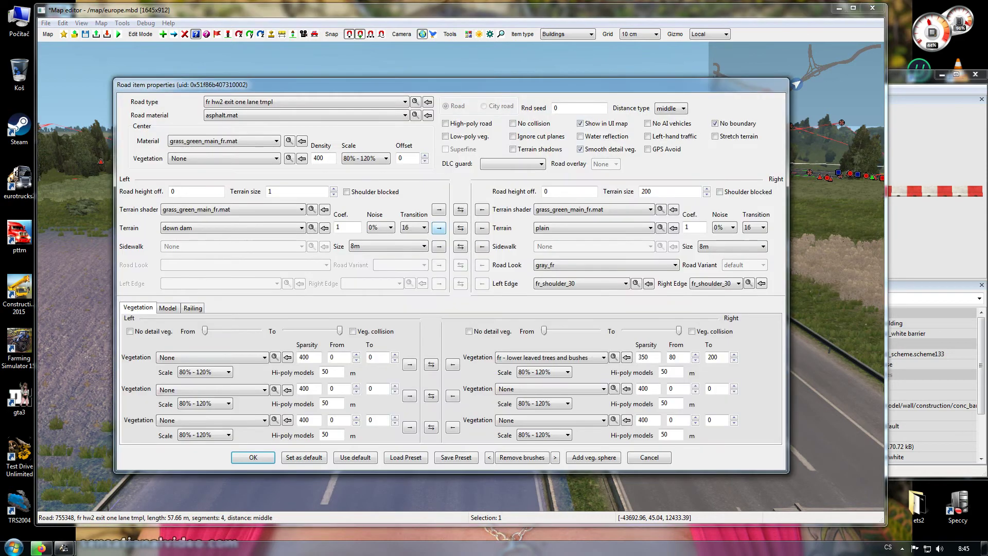
click(168, 308)
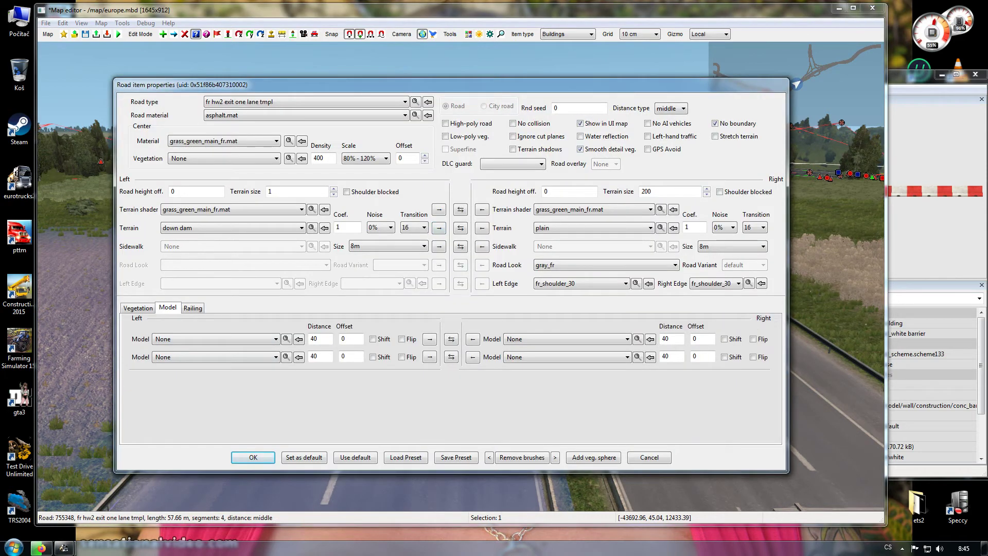
click(275, 339)
drag(276, 126, 276, 205)
scroll(211, 216, down, 9)
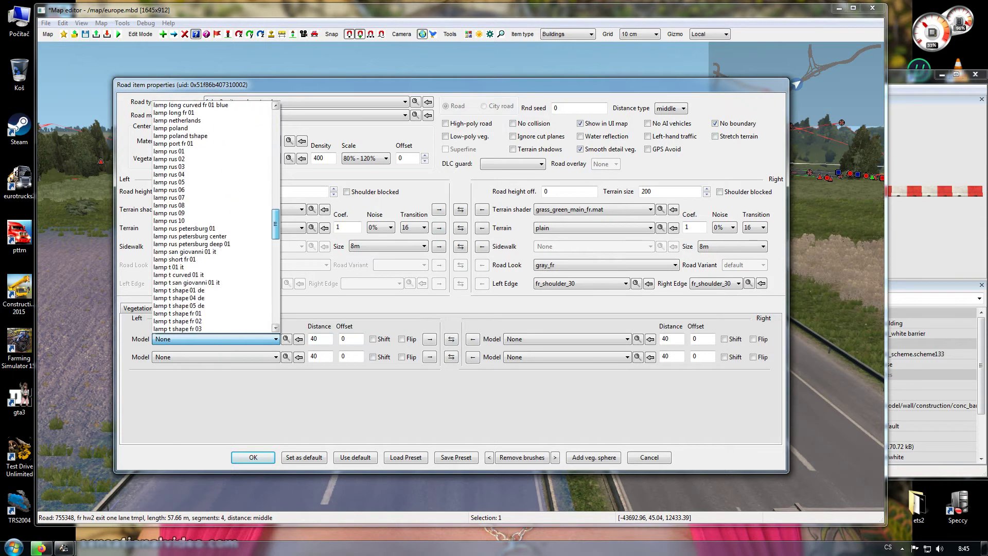
scroll(212, 216, down, 2)
scroll(211, 216, down, 2)
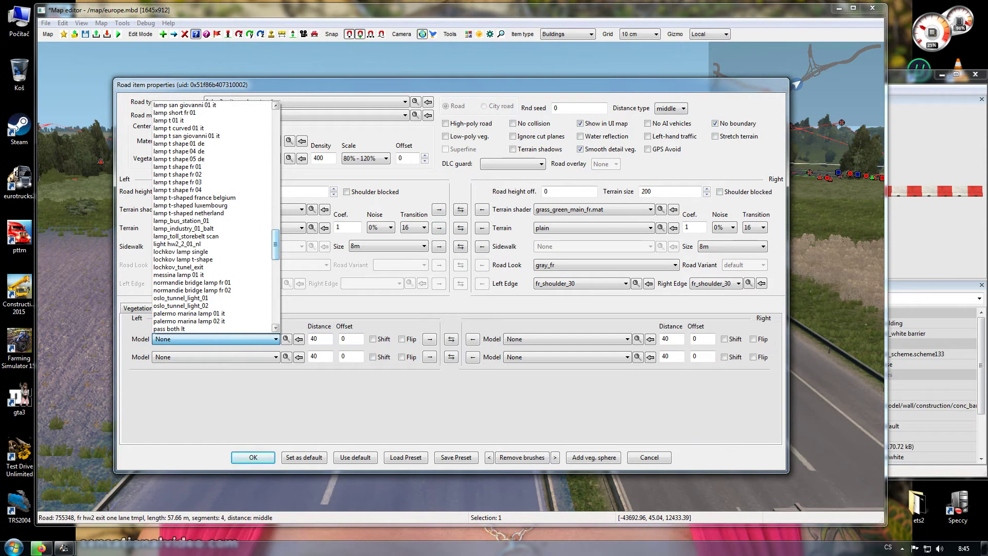
click(206, 259)
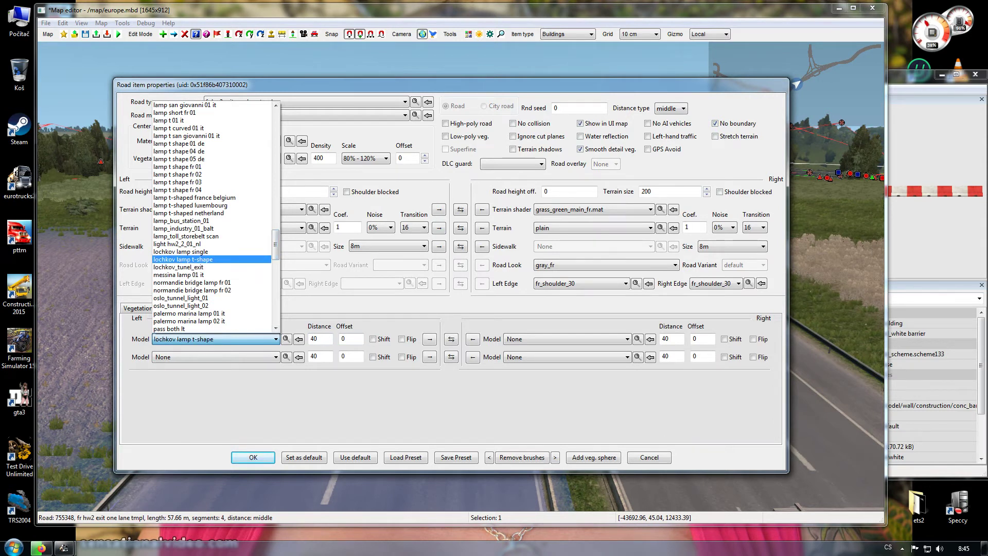
double_click(345, 339)
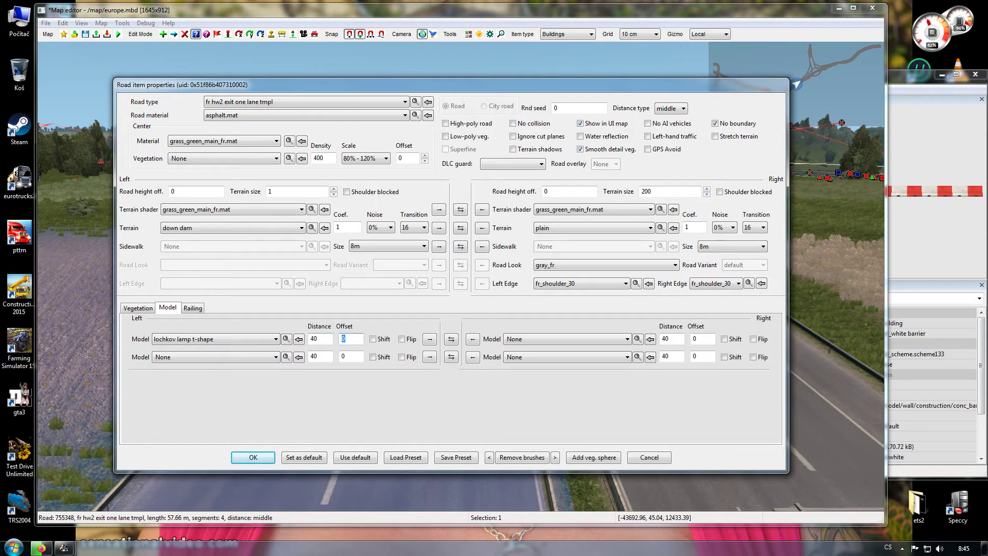
key(Return)
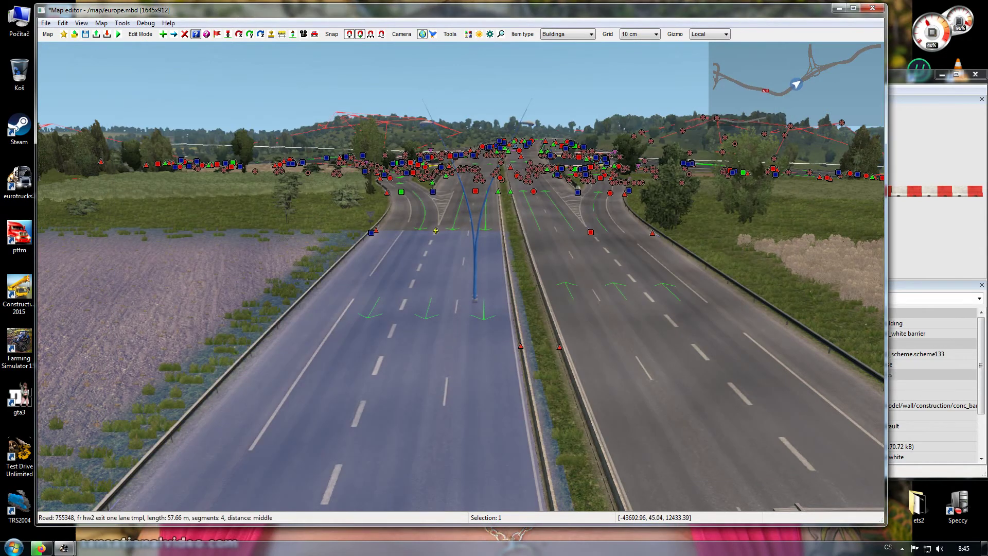
Set the left-side lochkov lamp t-shape offset to 8 on the fr hw2 exit one lane segment before the exit joint and apply it.
double_click(436, 231)
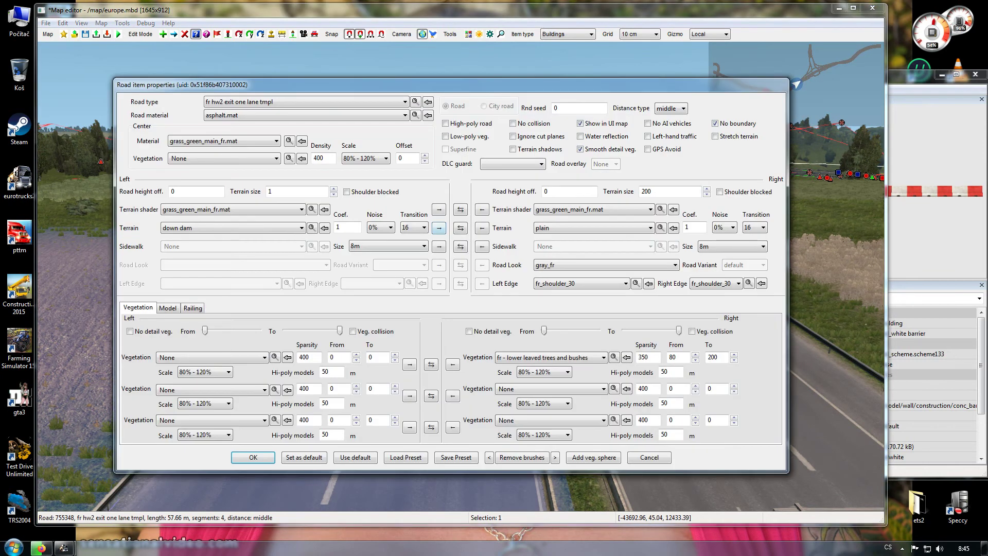
click(167, 308)
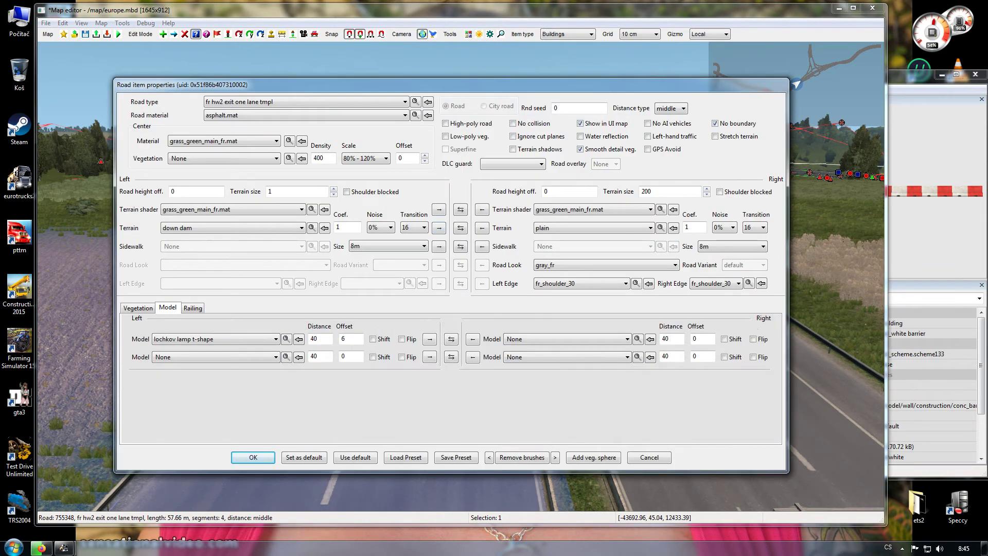
double_click(344, 339)
text(8)
key(Return)
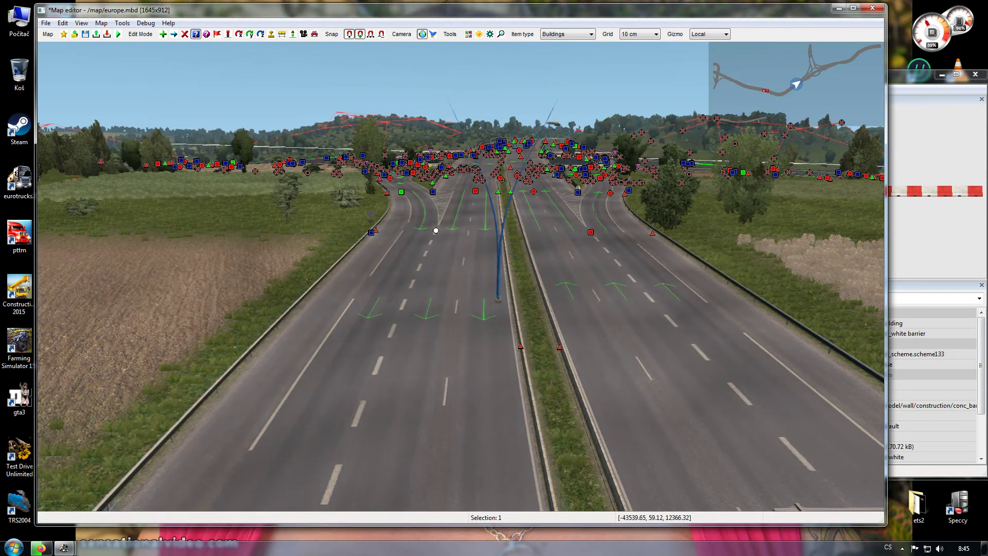
Change the same segment's left-side lamp offset to 10 and apply the road properties.
double_click(435, 230)
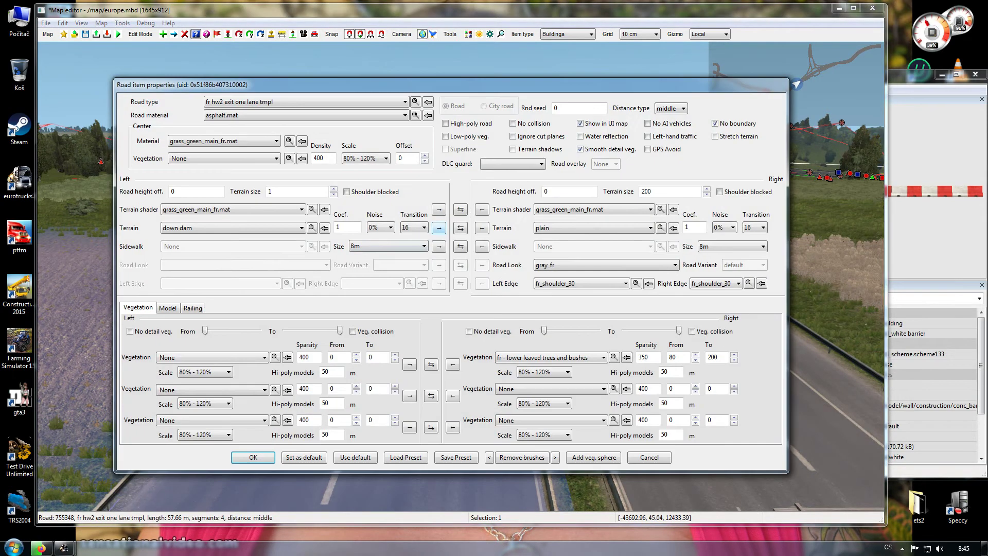
double_click(346, 340)
key(Return)
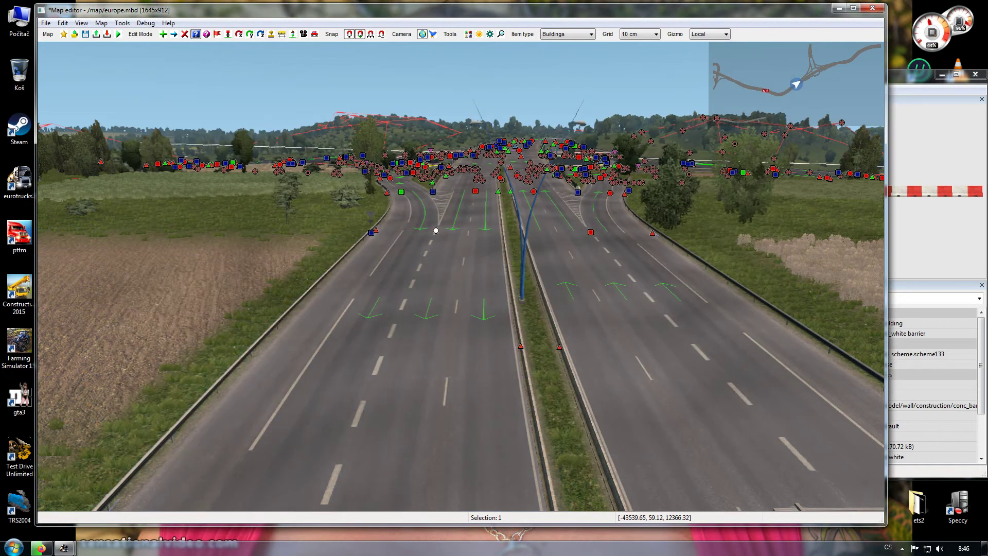
Move the segment's lochkov lamp t-shape further across the median with a left-side offset of 11 and apply it.
double_click(436, 231)
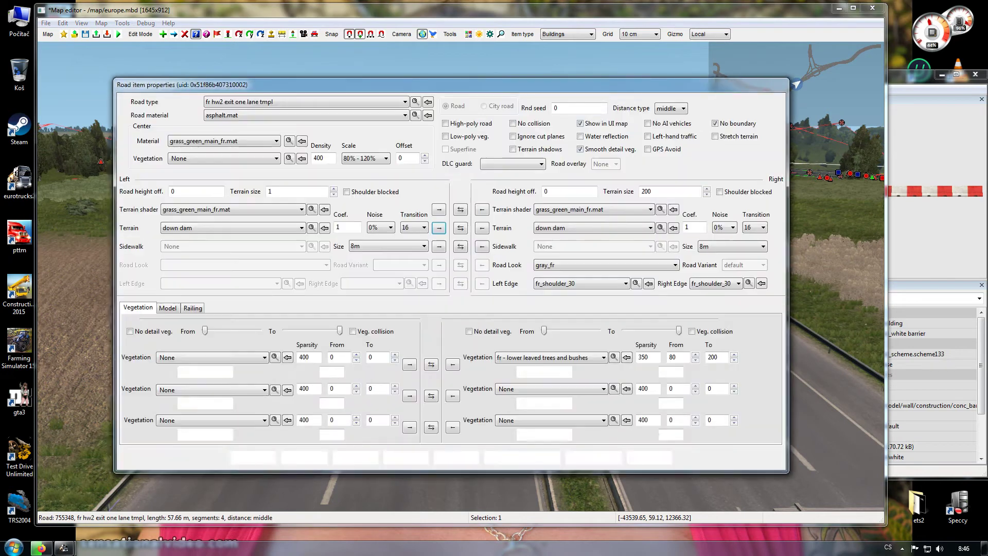
click(167, 309)
double_click(346, 340)
text(11)
key(Return)
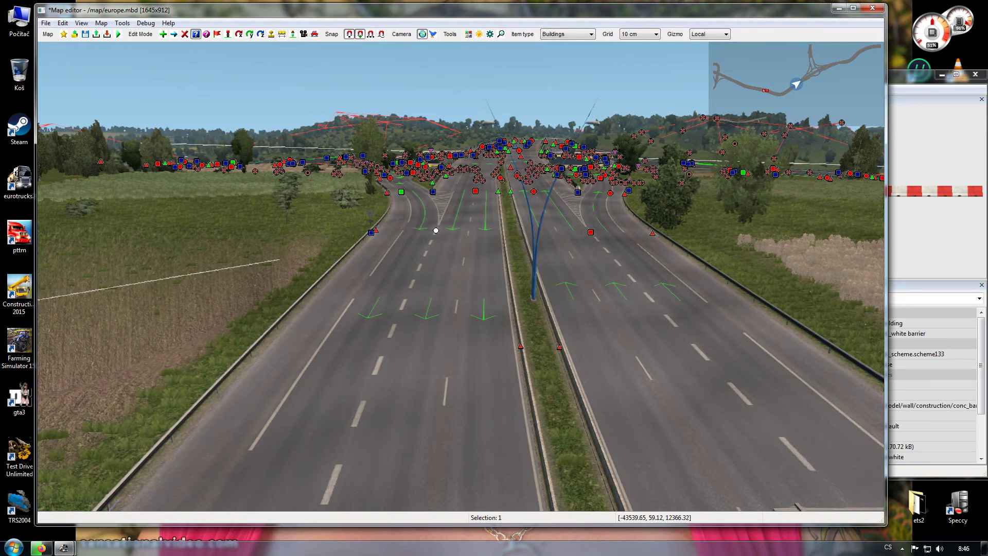
Try a fractional offset of 10,5 for the left-side lamp on the same segment.
double_click(436, 230)
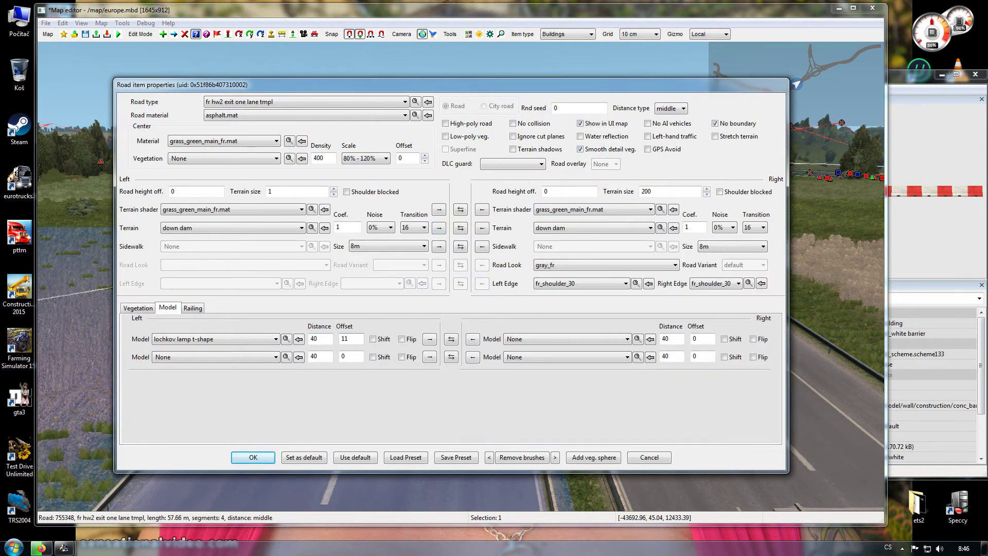
text(0,5)
key(Return)
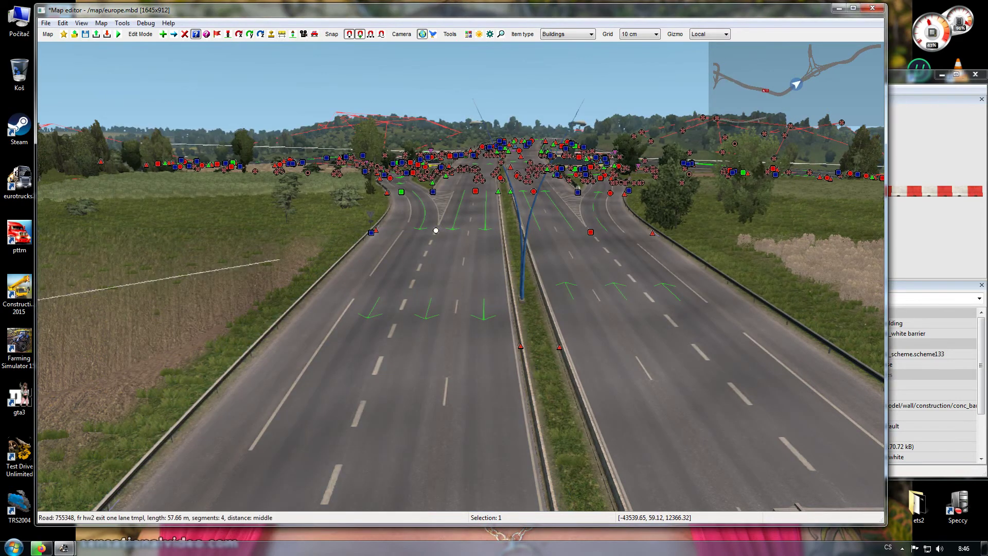
Set the left-side lochkov lamp t-shape offset back to 11 on the segment and apply the road properties.
double_click(436, 231)
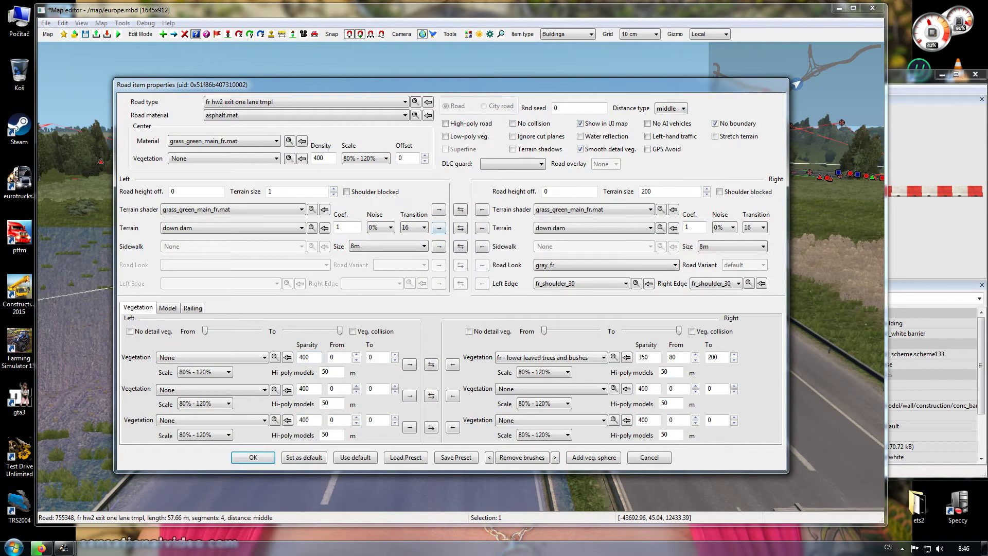
click(167, 308)
double_click(349, 340)
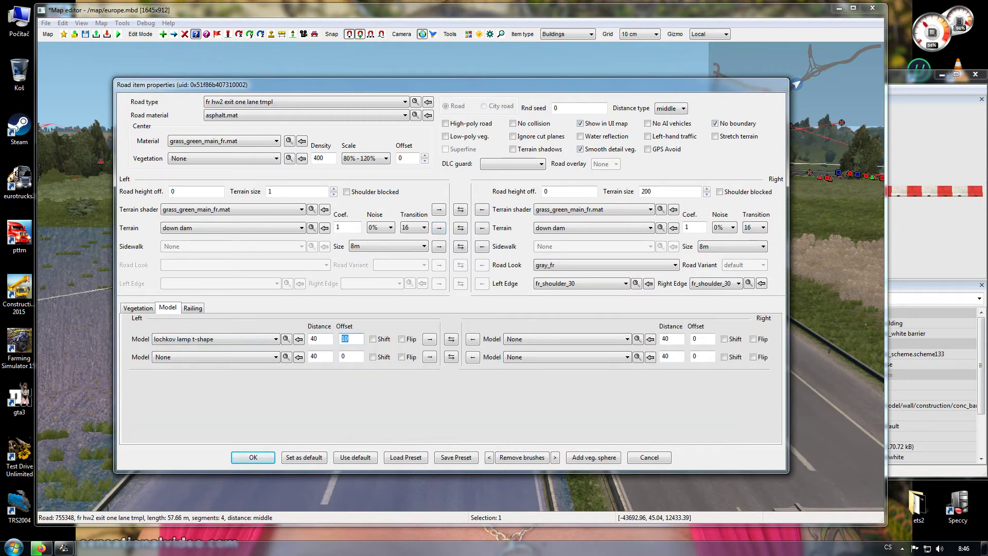
text(11)
key(Return)
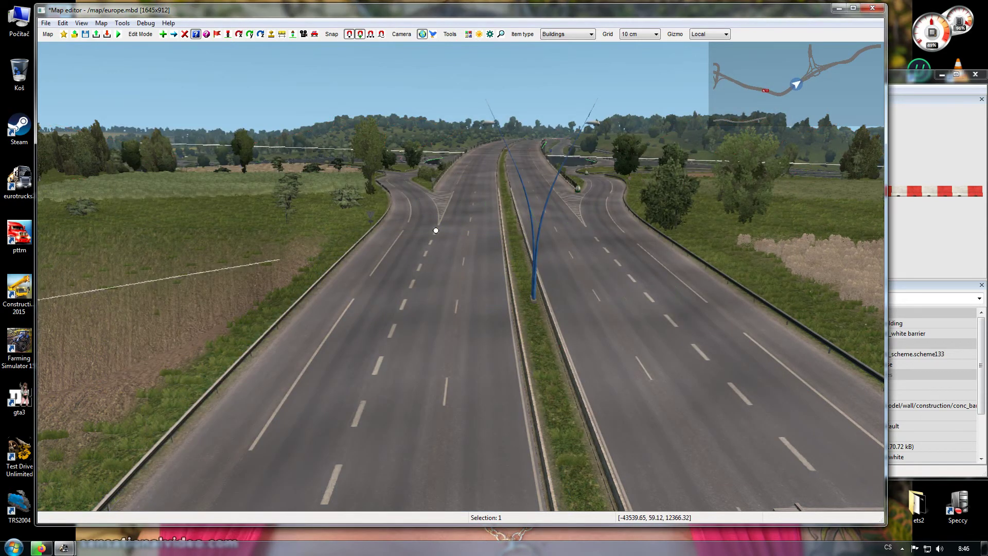
Check the lamp's placement in the median and review the adjoining fr_hw2_exit_joint_tmpl prefab's properties, then close them.
scroll(436, 229, up, 3)
key(w)
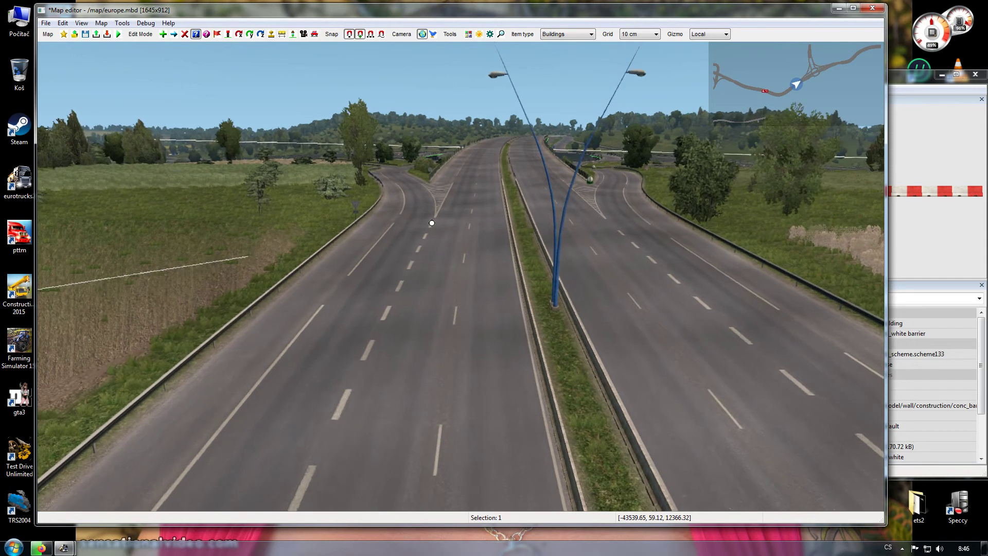
key(w)
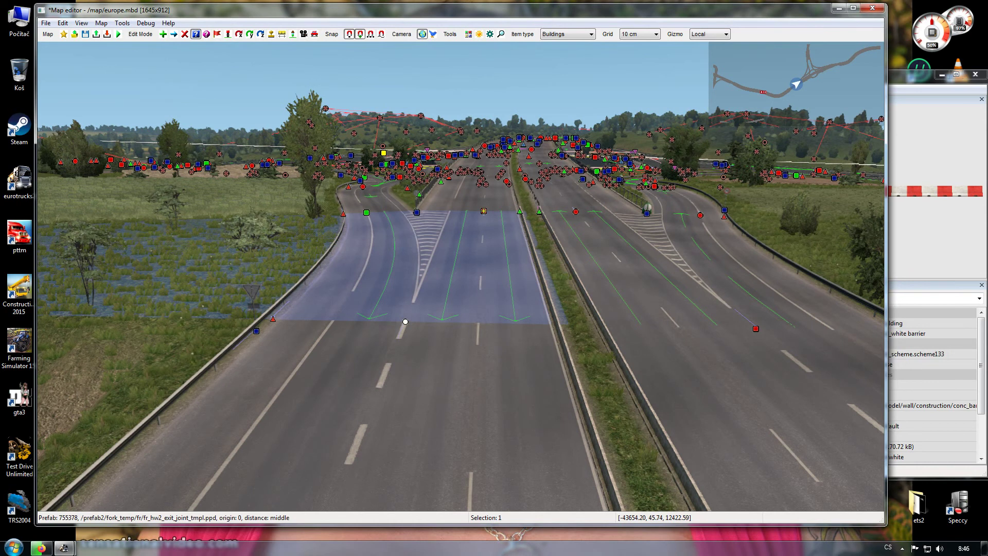
double_click(406, 322)
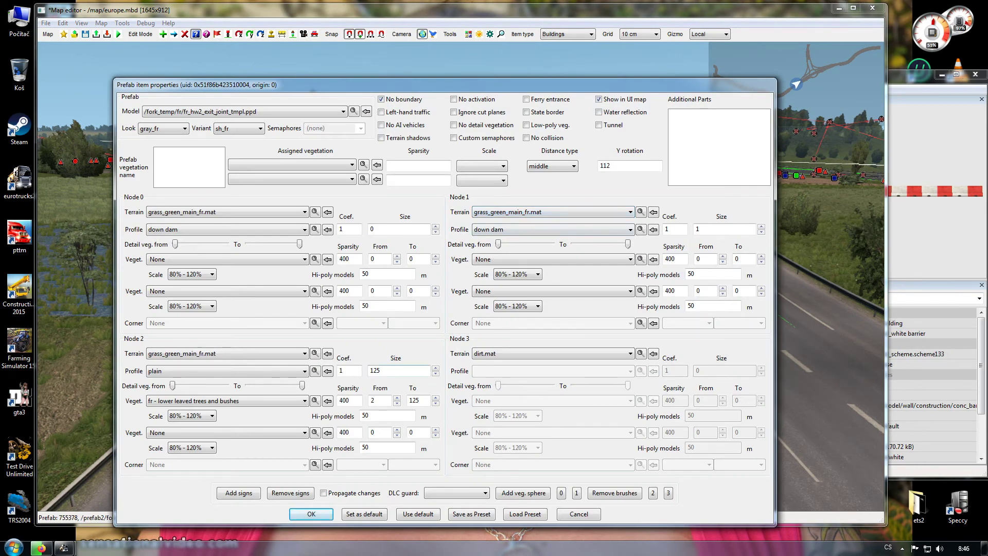
click(311, 514)
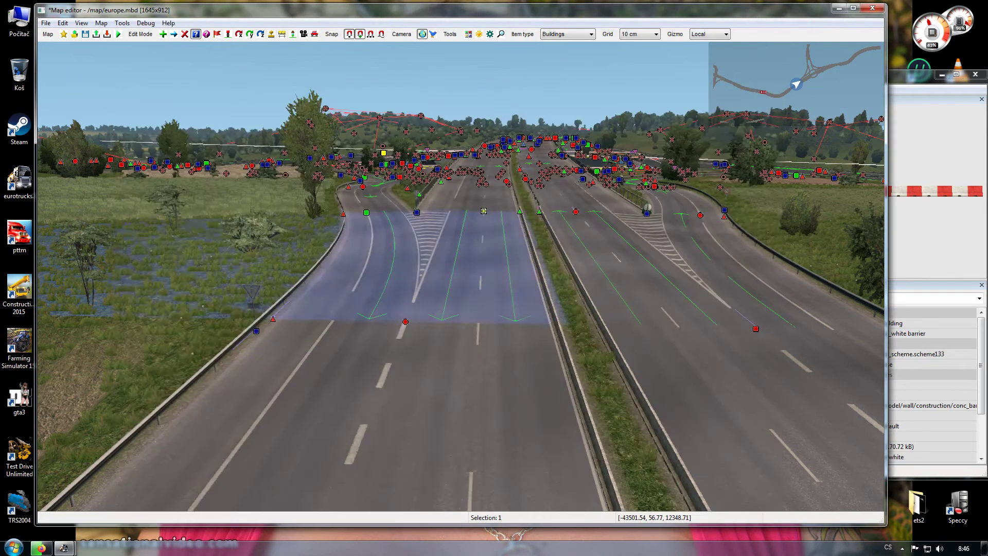
Examine the median, railings and exit ramps beyond the exit joint towards the overpass, and return to the sign gantry.
key(Up)
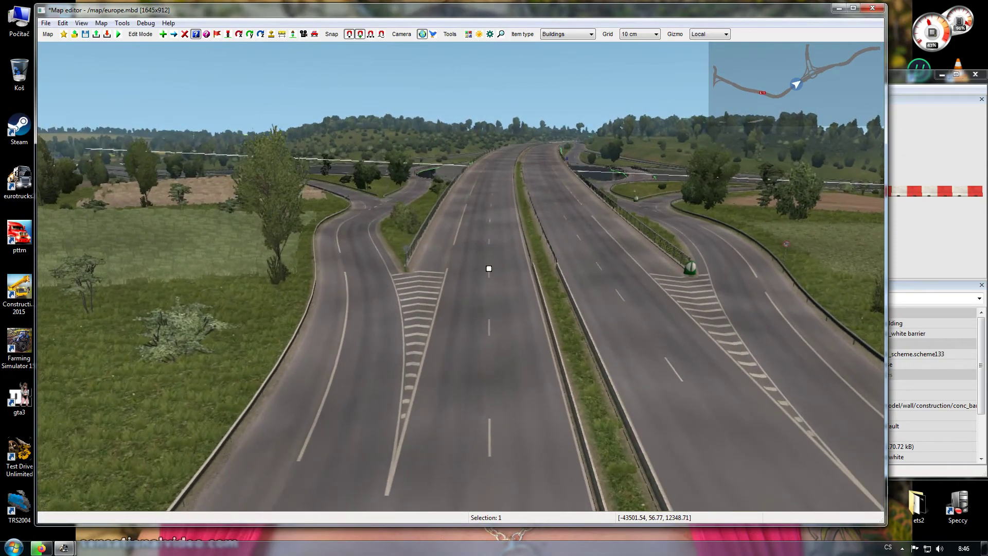
key(w)
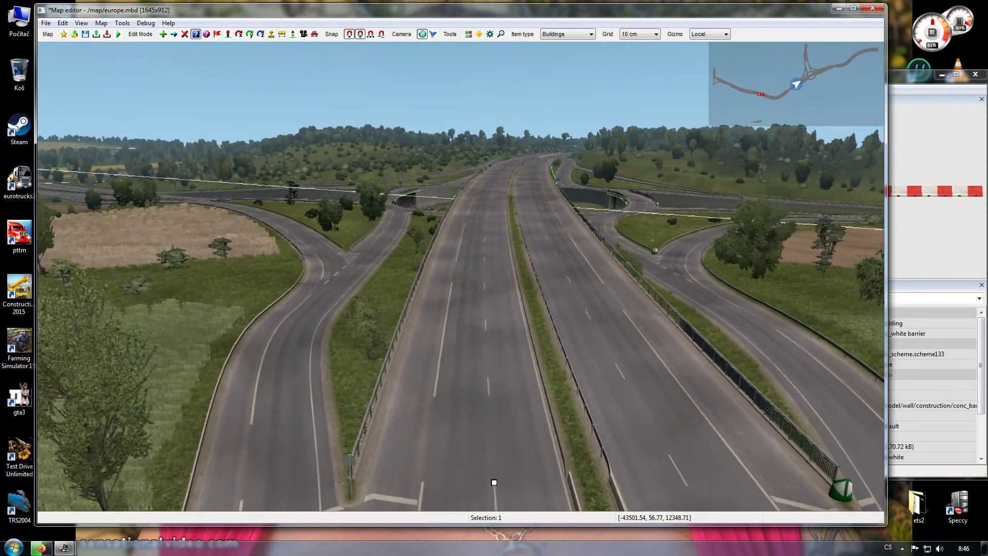
middle_drag(494, 482, 638, 495)
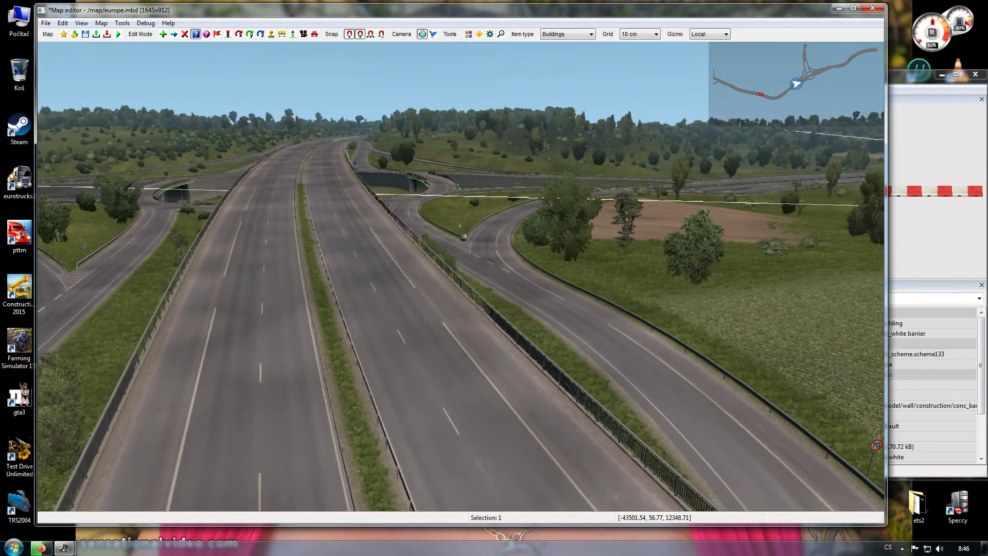
key(w)
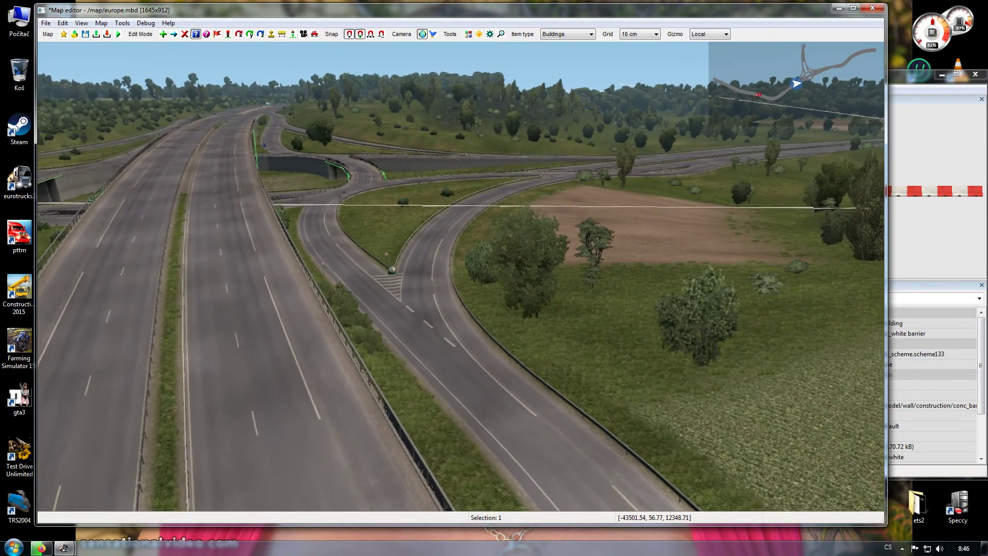
key(w)
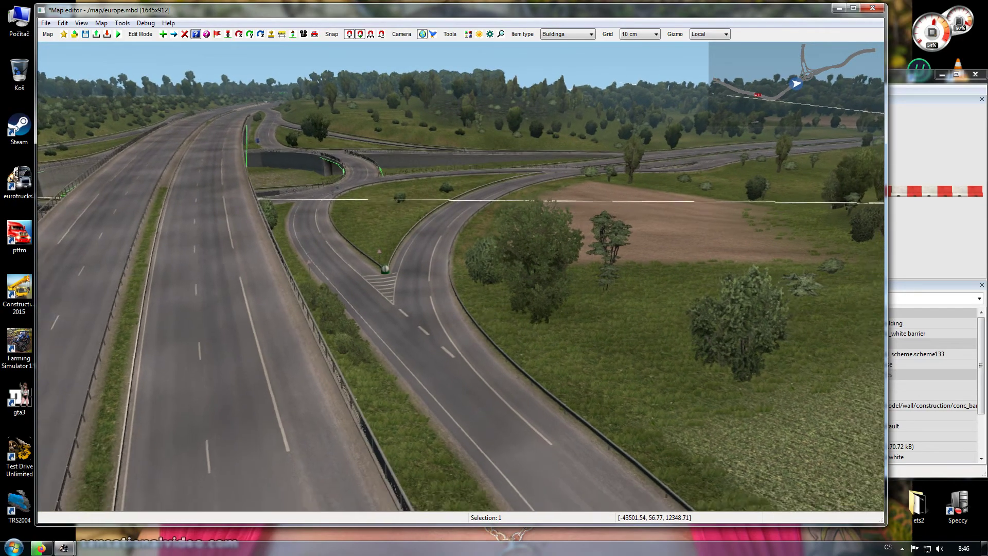
key(w)
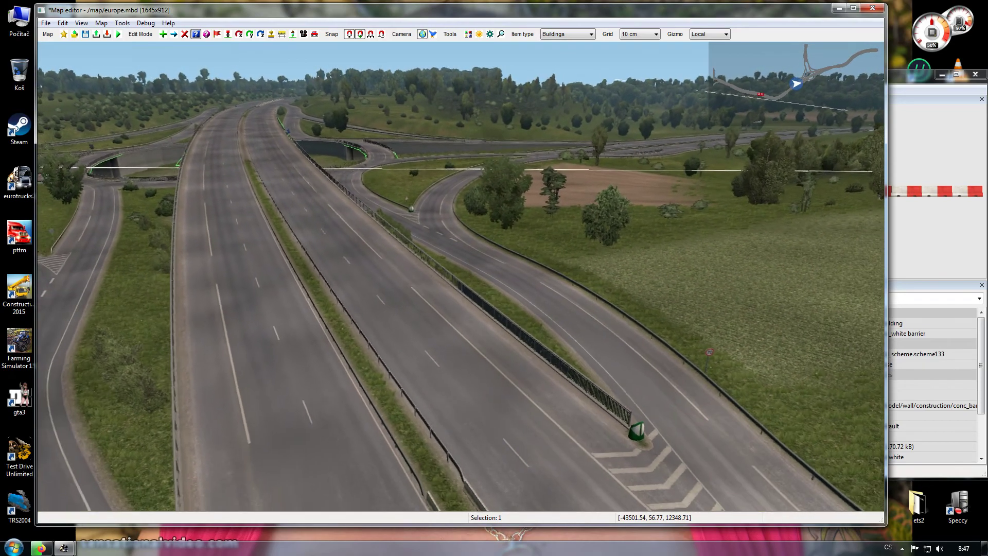
key(s)
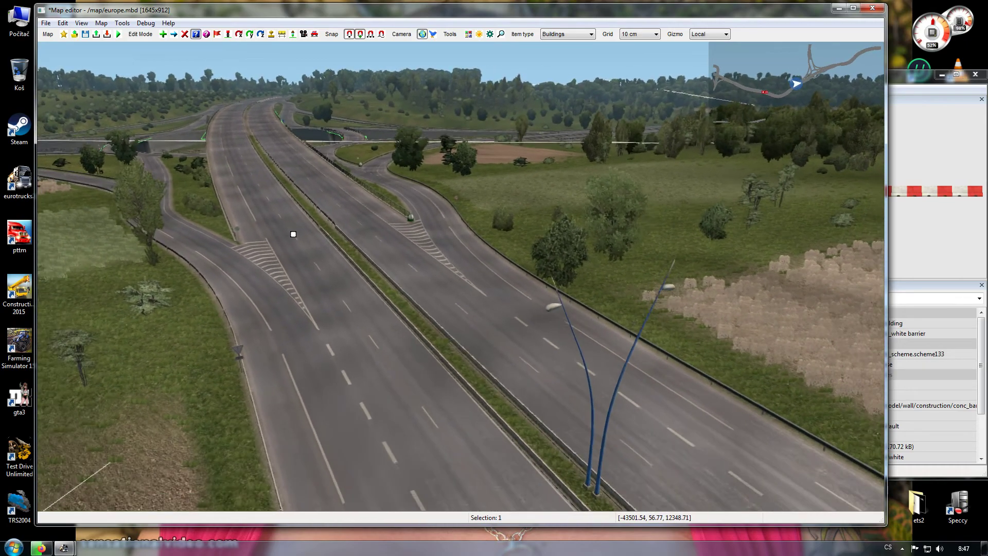
key(d)
key(s)
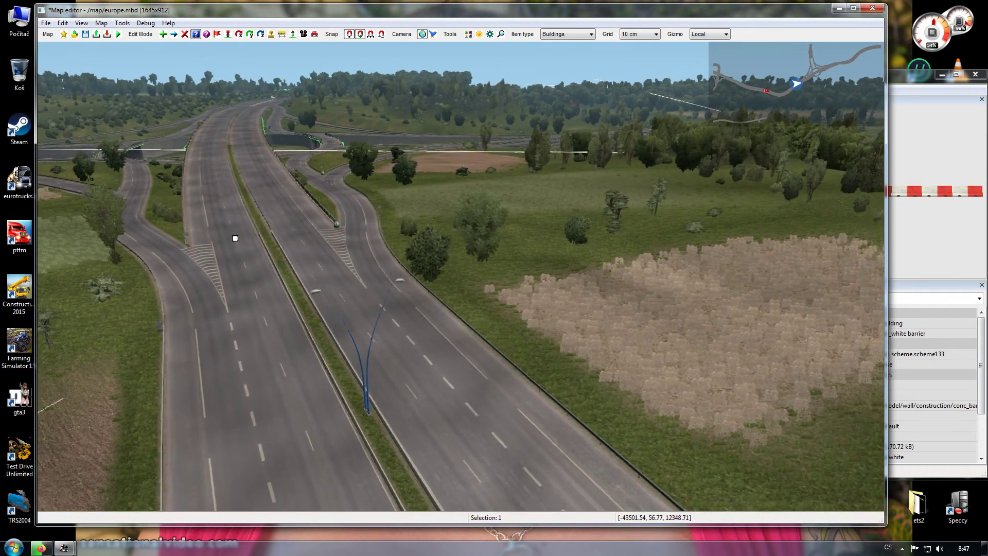
key(s)
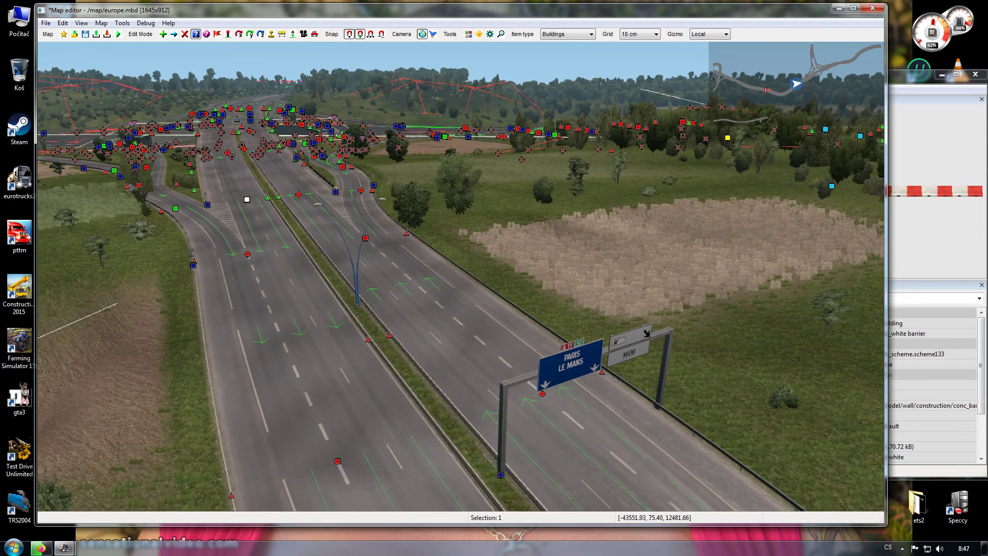
Review the properties of the road segment at the Paris / Le Mans gantry, the mirrored exit joint prefab and the adjoining exit ramp road.
double_click(543, 394)
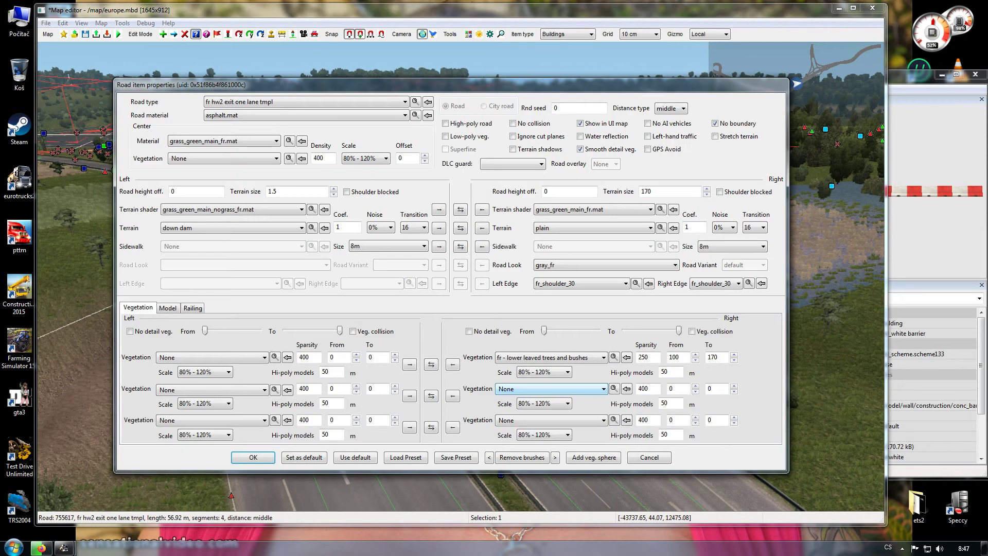
key(Return)
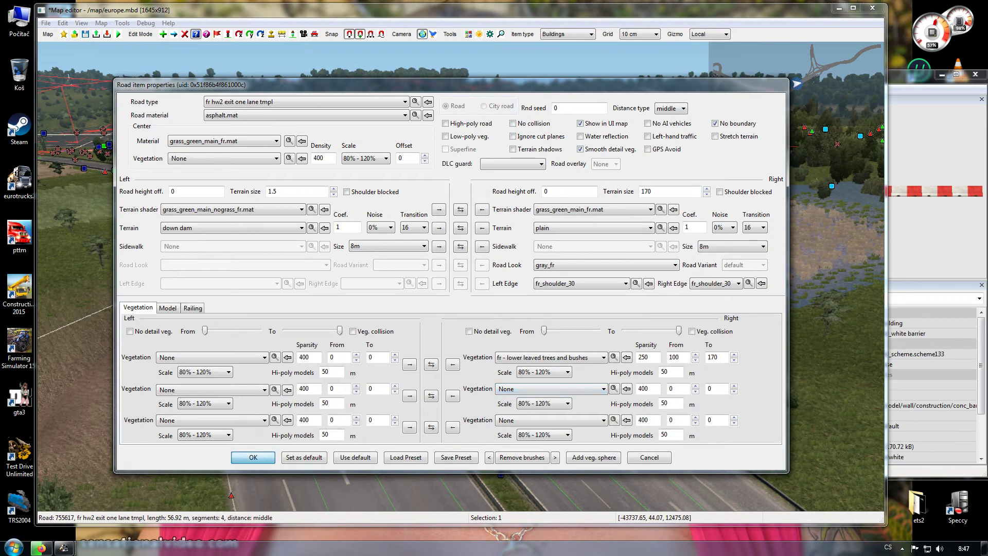
double_click(543, 394)
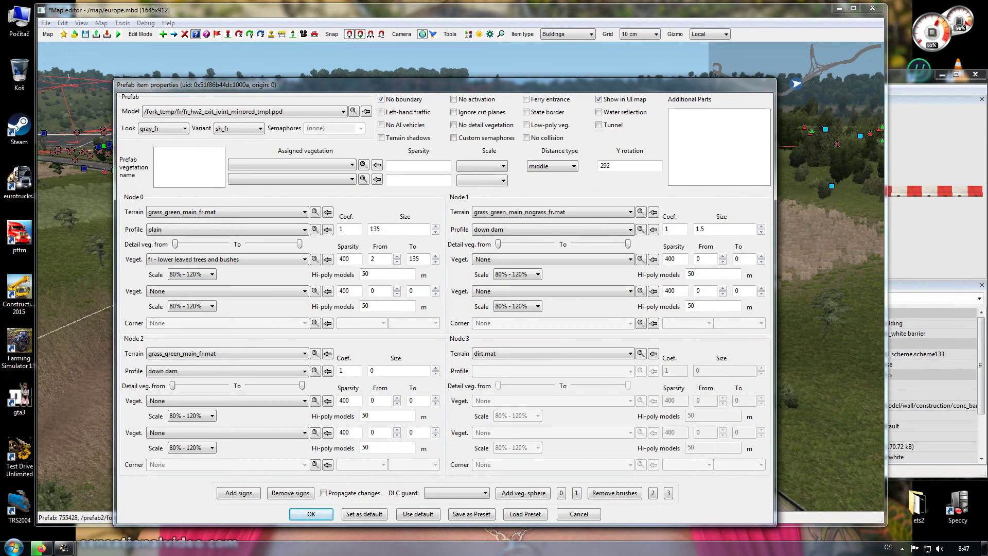
key(Return)
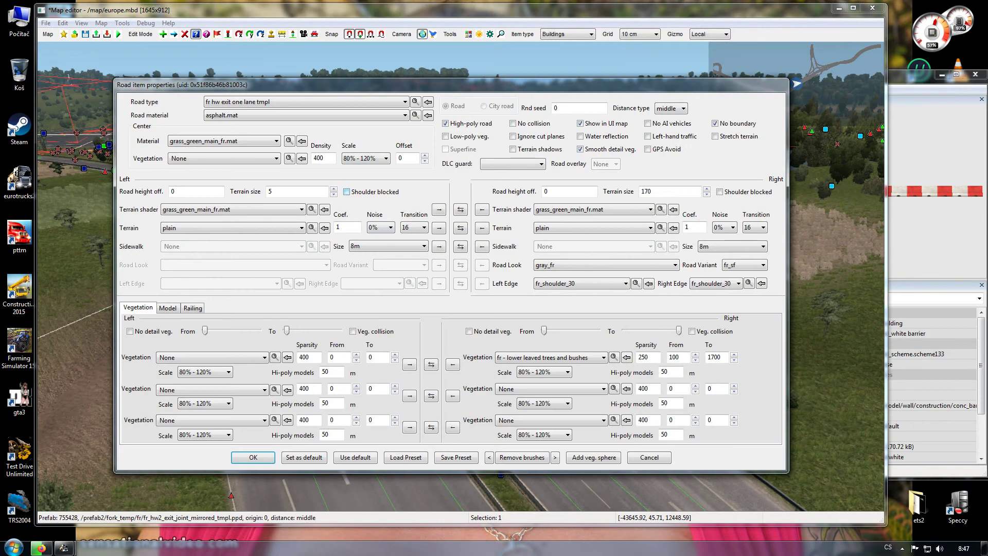
click(253, 457)
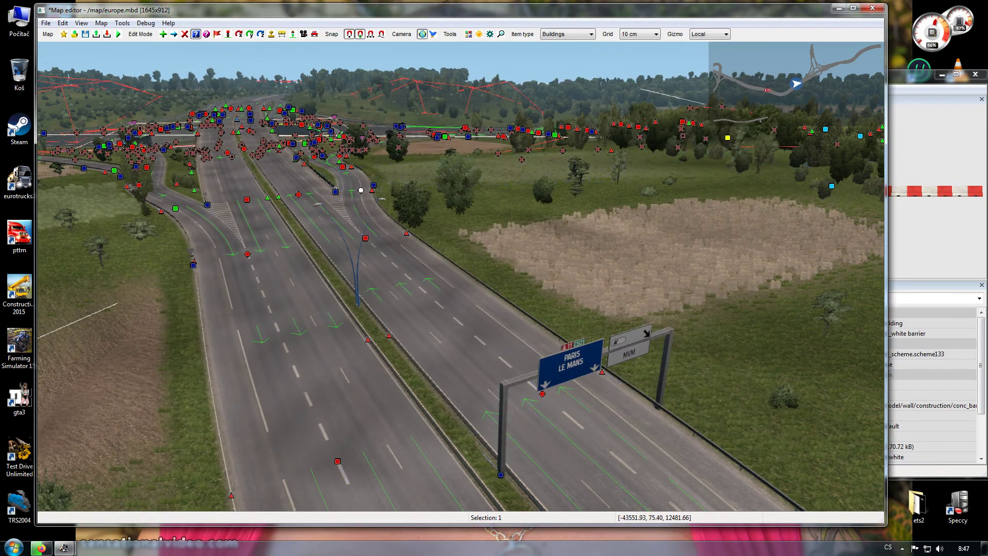
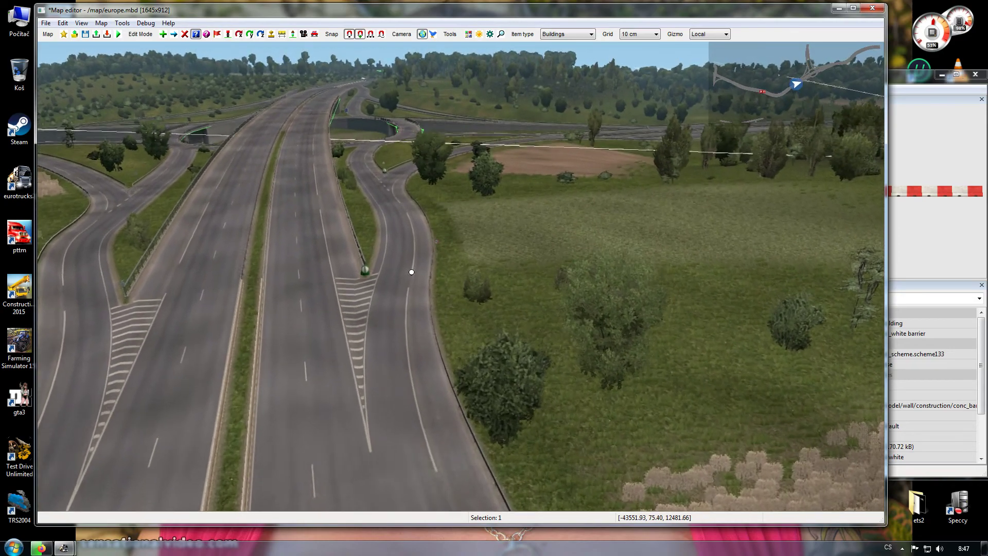
Review the road properties of the two one-lane exit ramp branches at the fork before the overpass, including their Show in UI map option.
middle_drag(411, 272, 417, 272)
key(w)
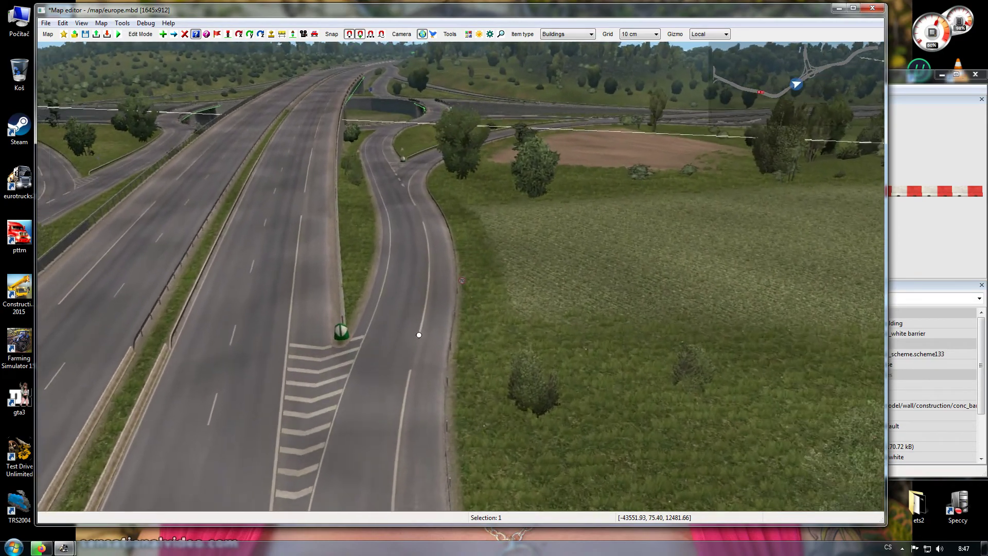
key(w)
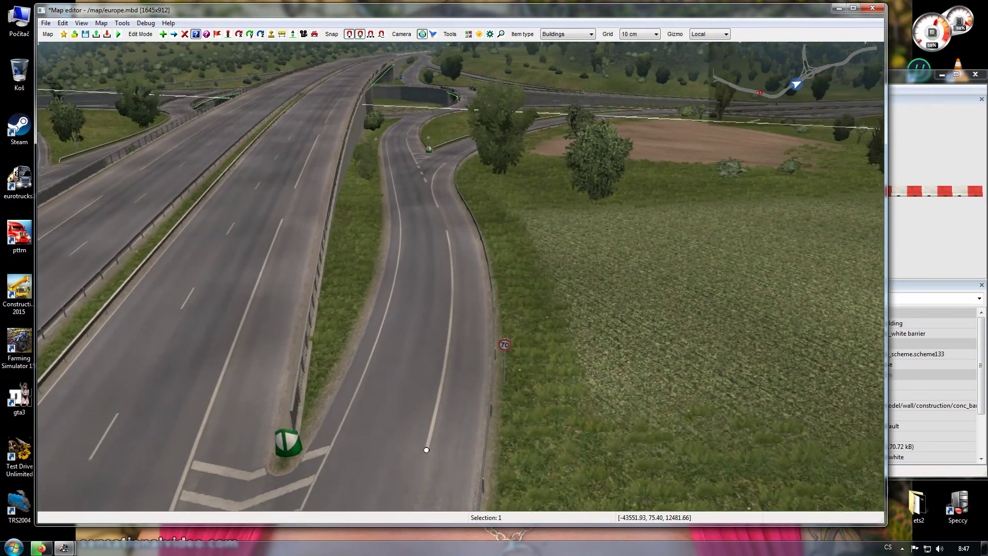
key(w)
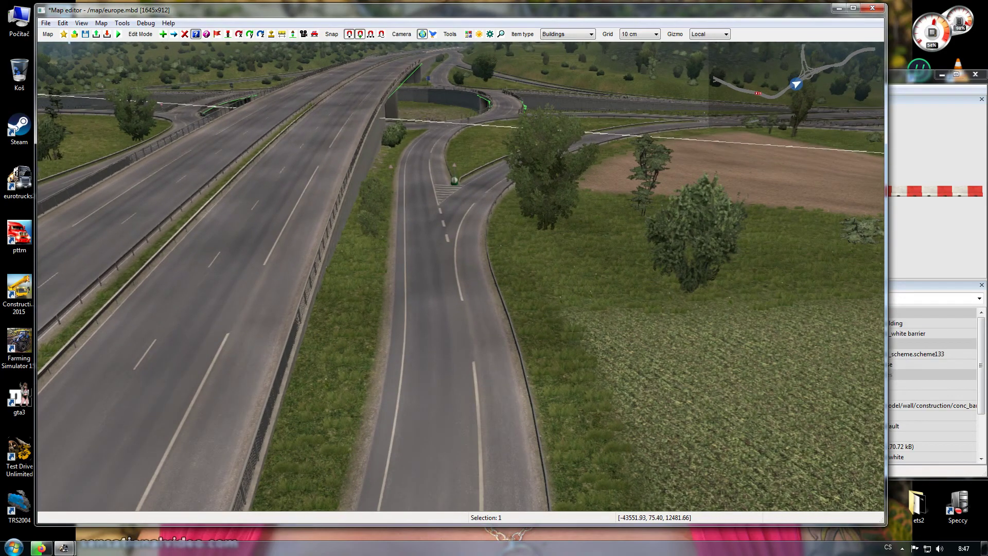
double_click(431, 198)
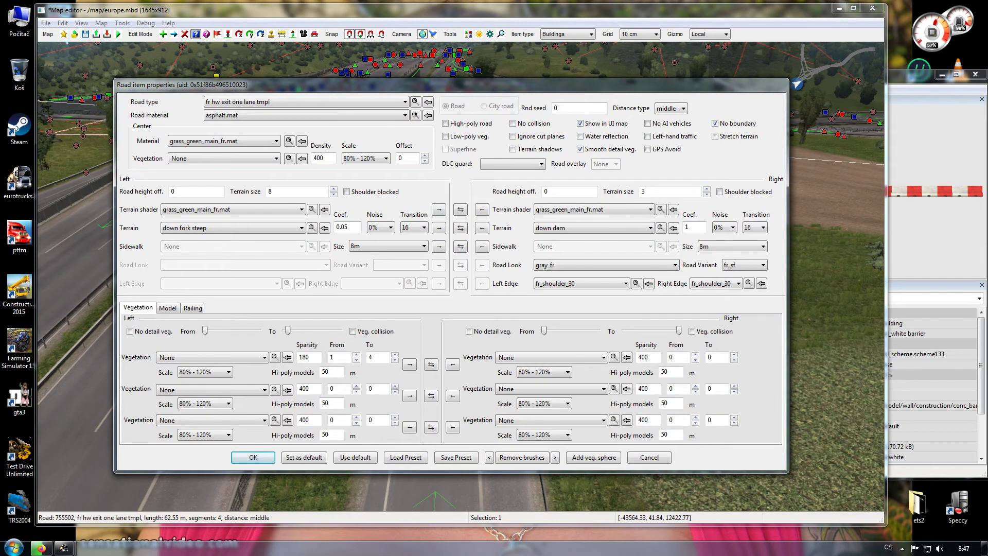
key(Escape)
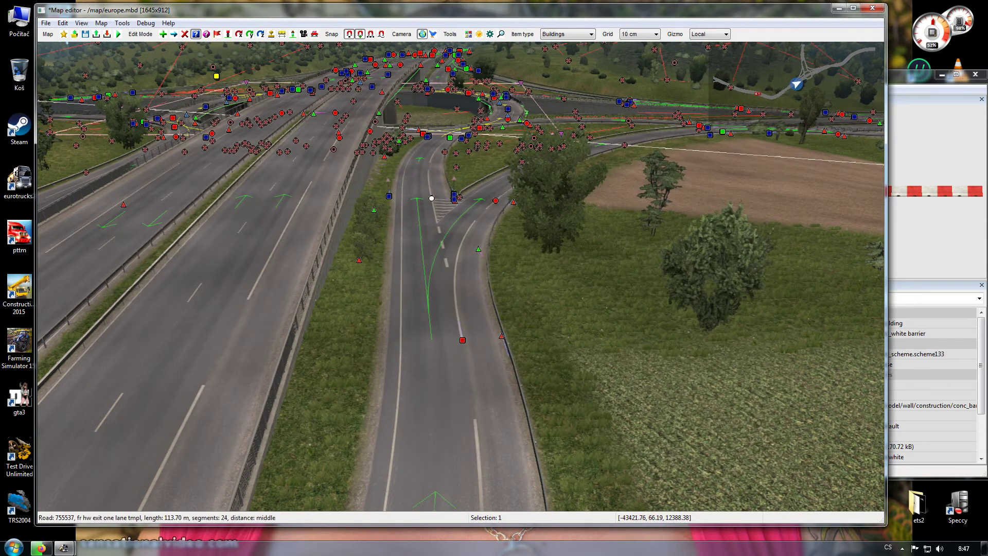
click(431, 199)
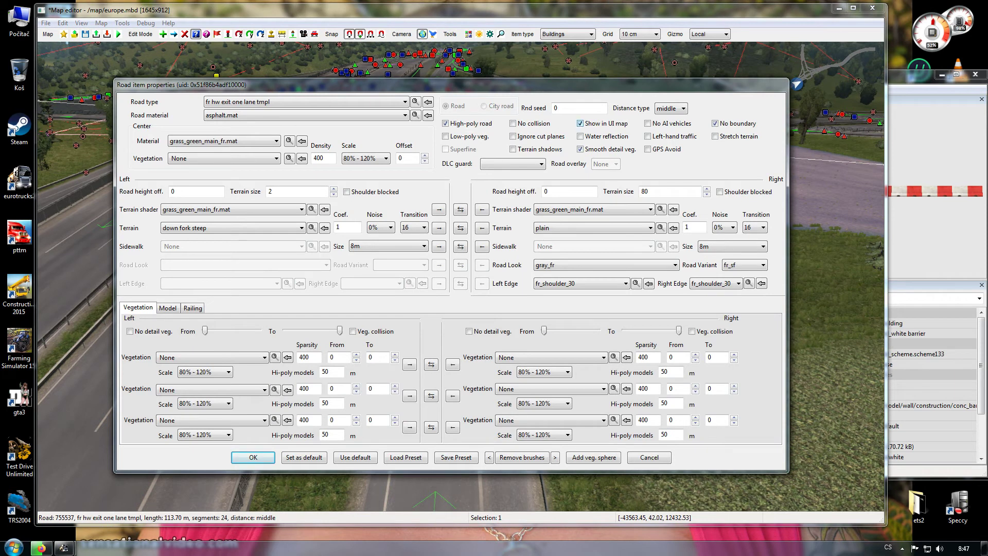
key(Return)
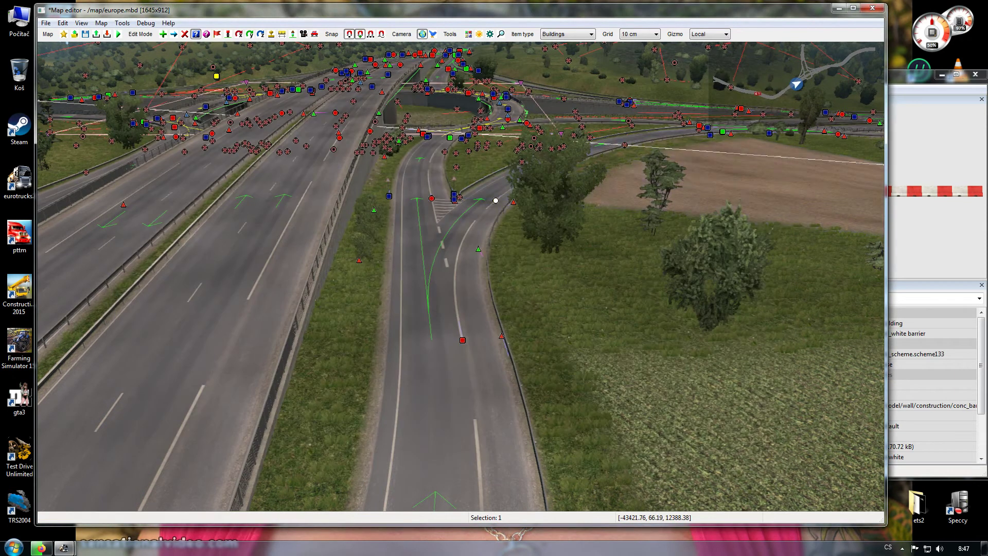
Follow the outer ramp past the fork and review the properties of the fr_exit_road_joint_tmpl prefab at its end.
key(Up)
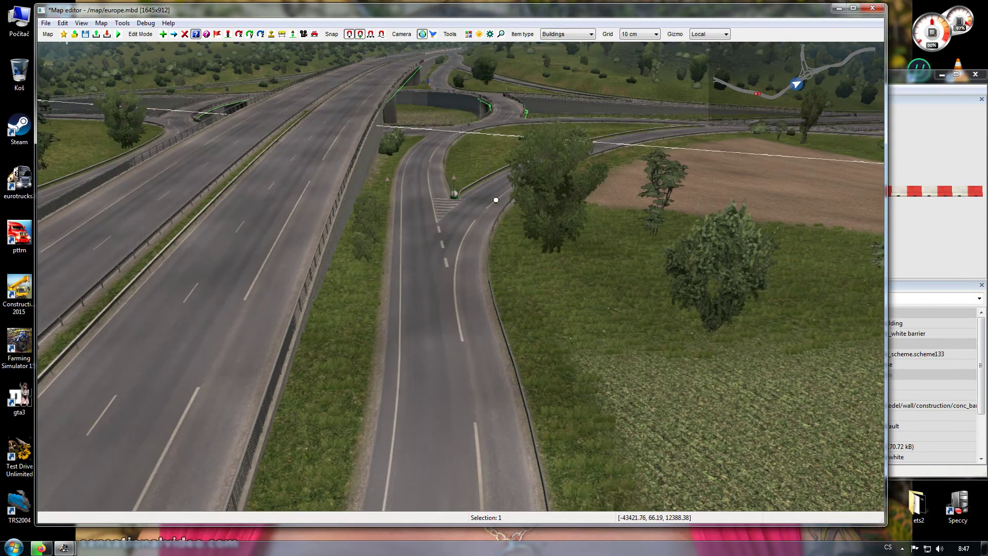
key(w)
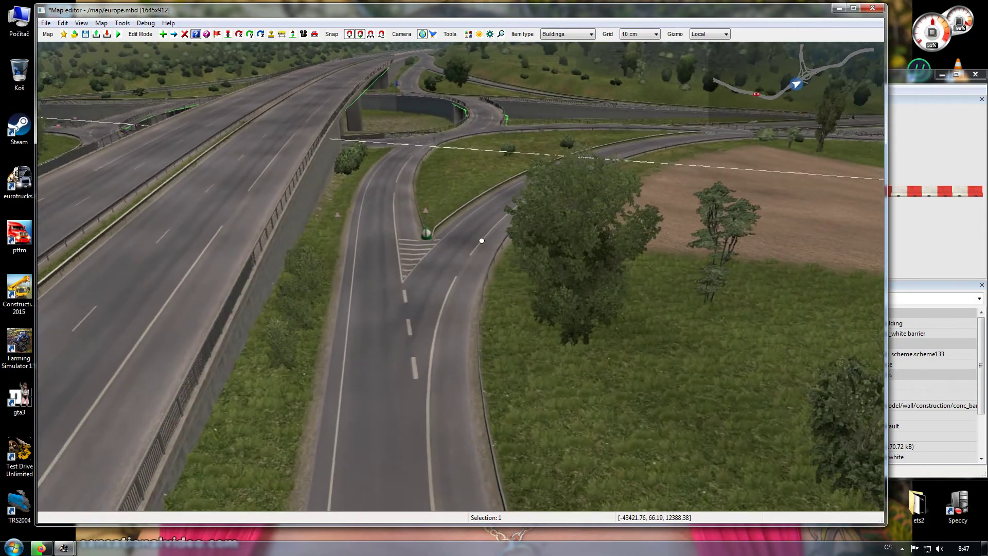
key(w)
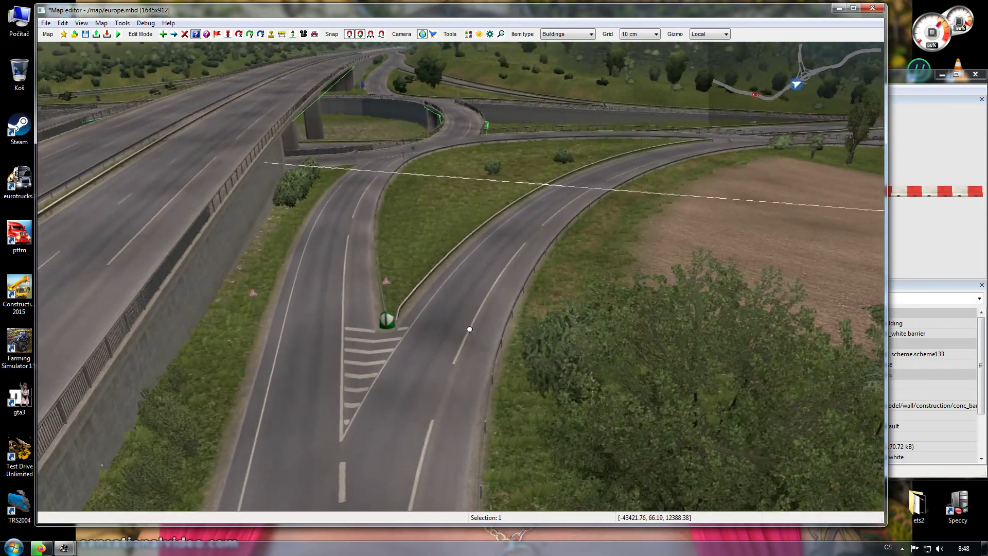
key(w)
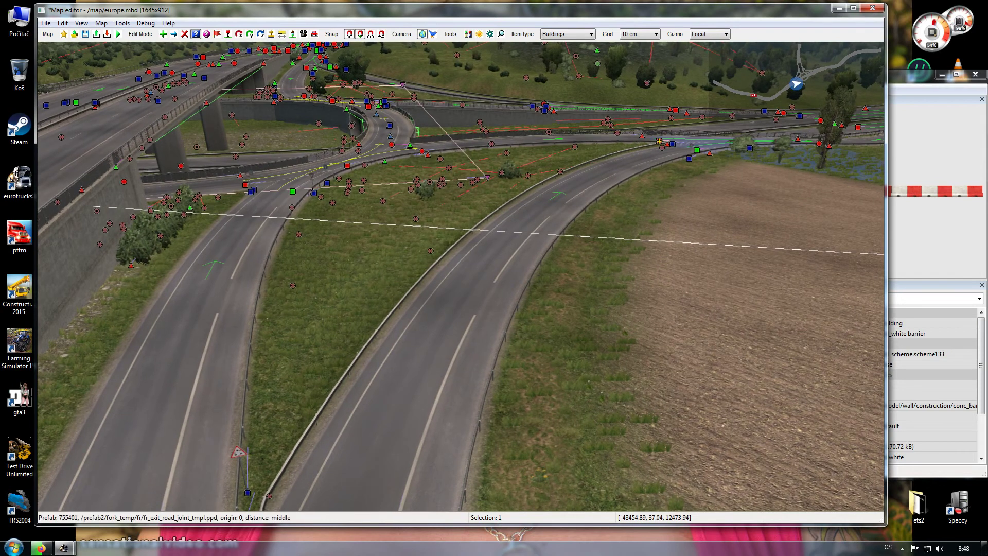
double_click(659, 141)
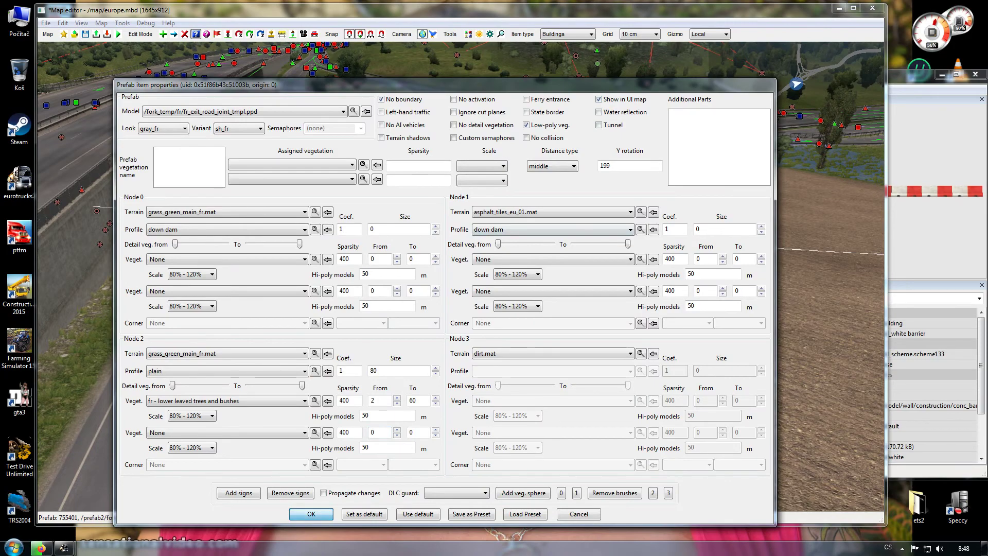
key(Escape)
Review the properties of the one-lane ramp road running between the loop junction and the fr_exit_road_joint_tmpl prefab.
key(w)
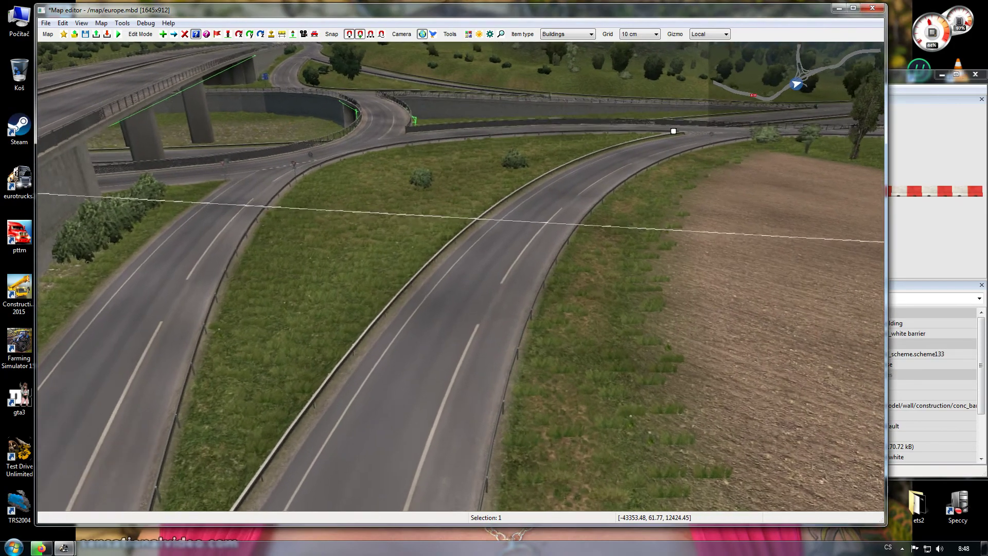
key(Up)
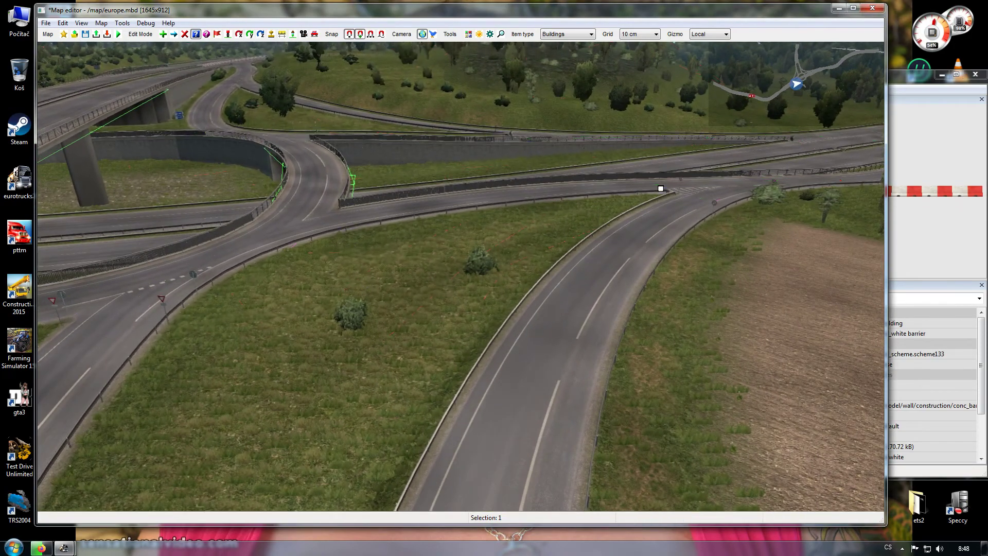
double_click(355, 222)
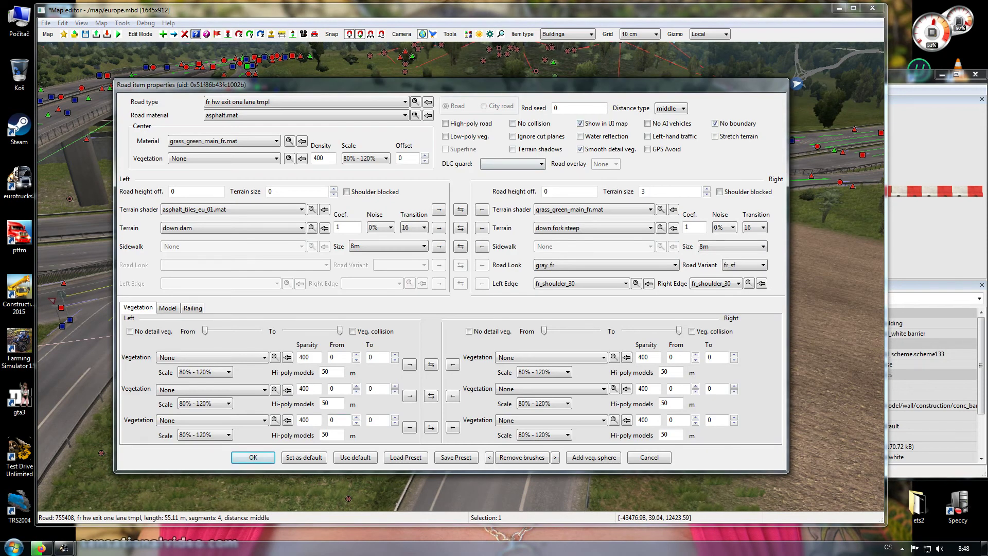
key(Escape)
key(Up)
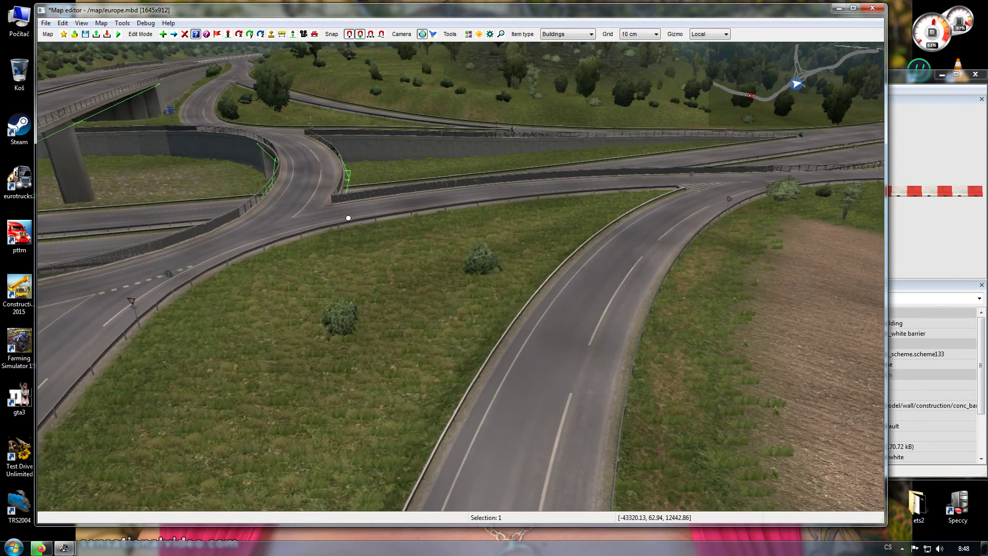
Check the properties of the striped fr_exit_road_joint_tmpl prefab again and of the one-lane exit road continuing beyond it.
middle_drag(342, 223, 57, 335)
key(Up)
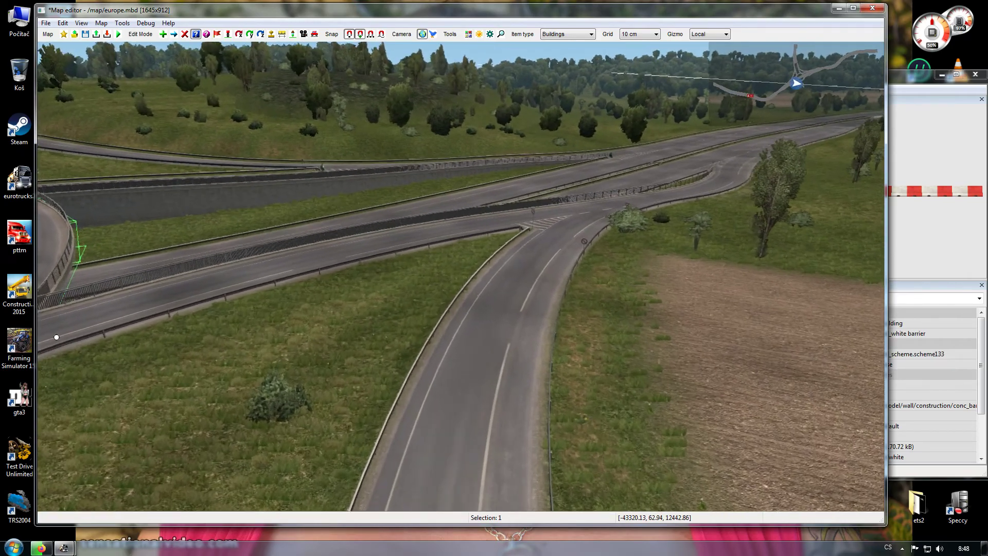
key(Up)
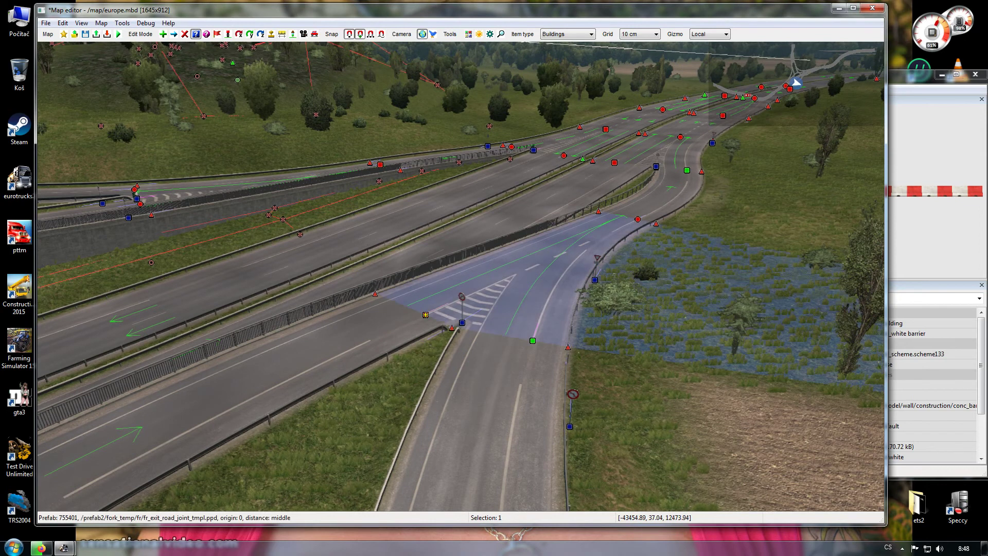
key(Return)
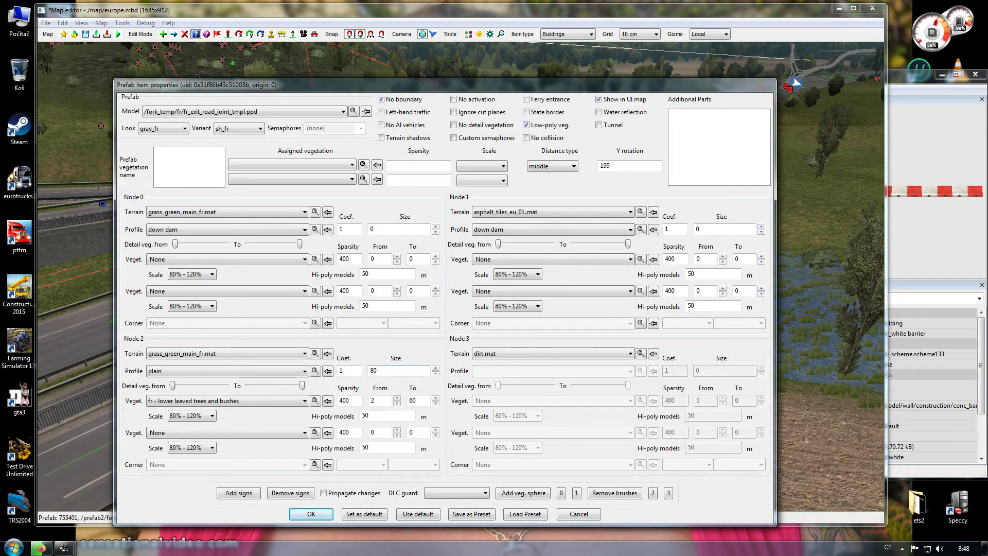
key(Escape)
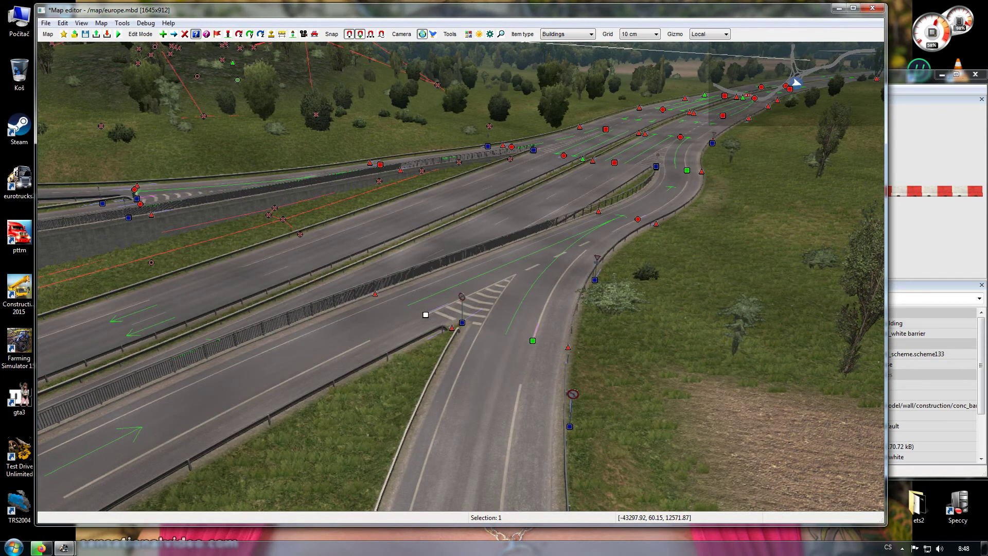
key(Return)
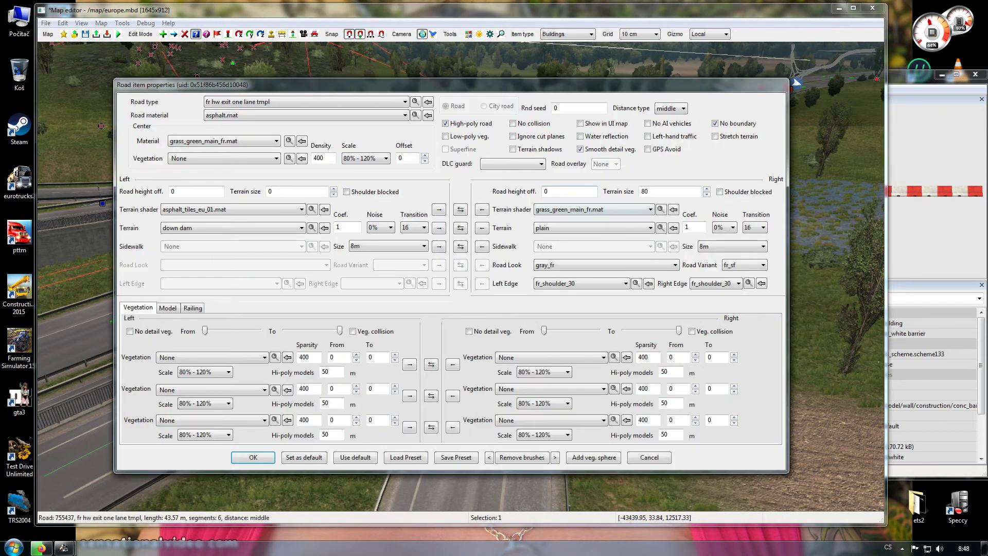
key(Return)
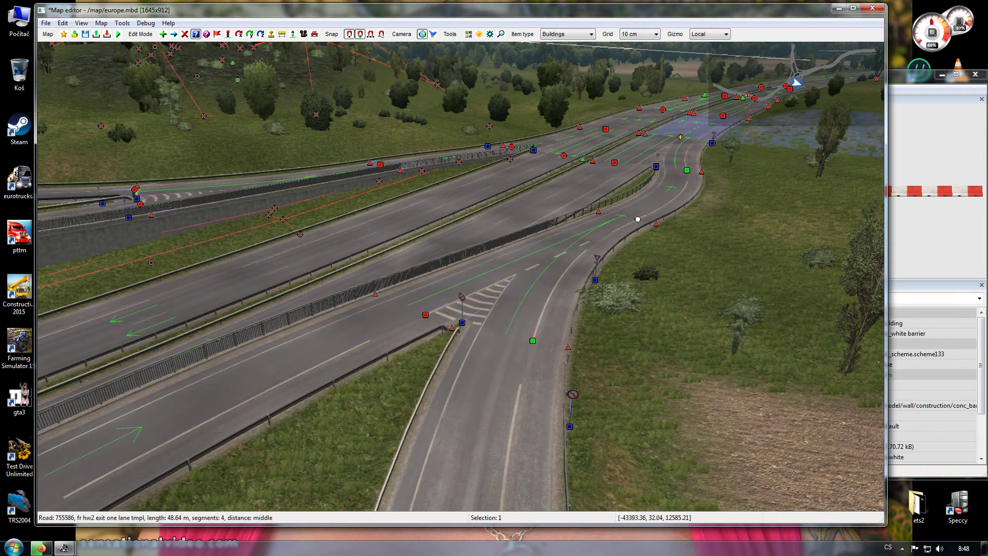
Enable Show in UI map on the fr hw2 exit one lane road joining the highway and apply the properties.
click(638, 219)
click(580, 123)
click(252, 457)
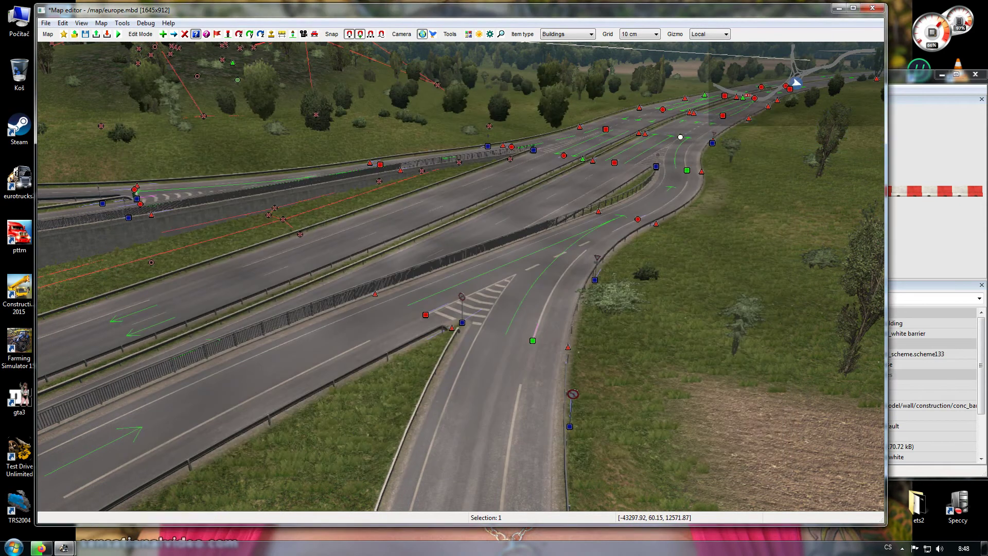
Review the properties of the fr_hw2_exit_joint_tmpl prefab and the adjoining two-lane one-way highway road, closing each with OK.
click(680, 138)
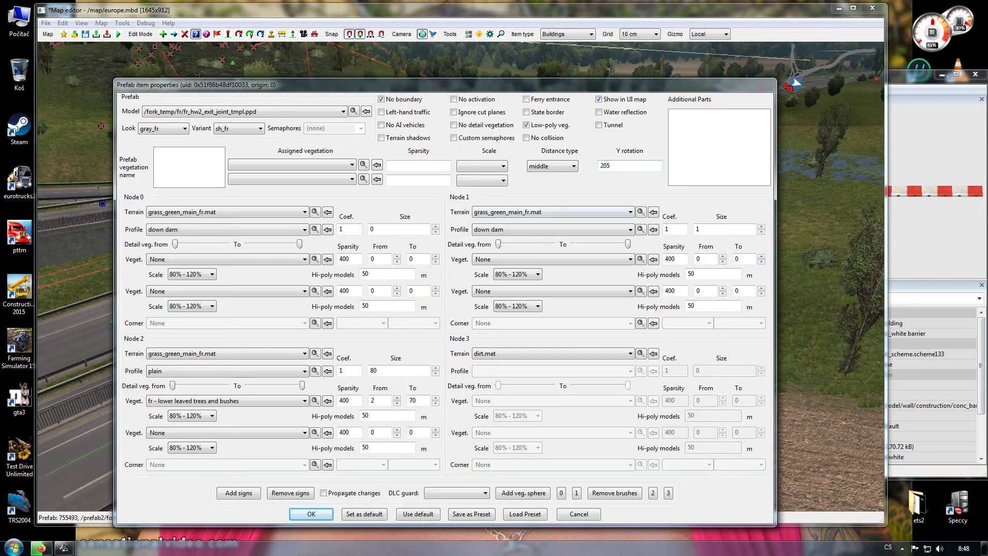
click(311, 514)
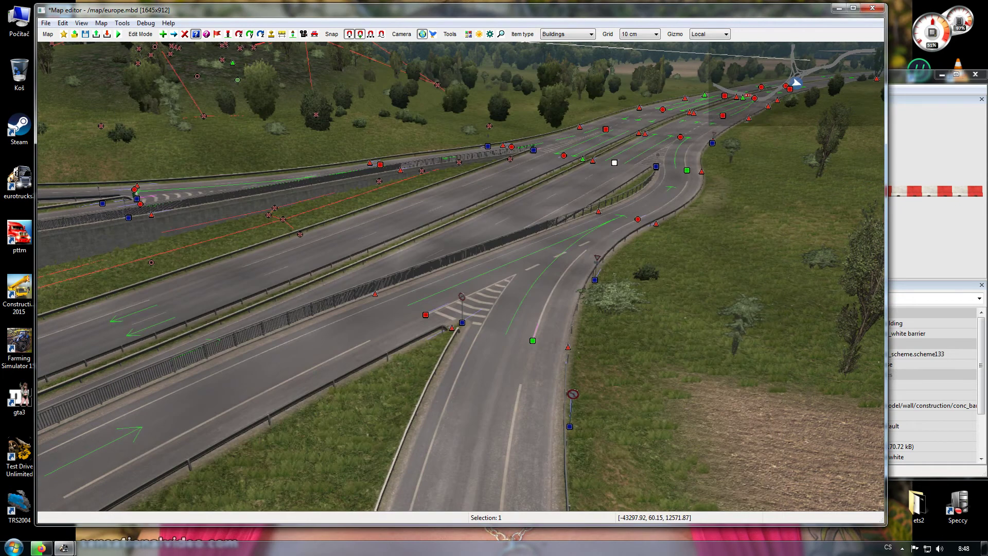
click(563, 155)
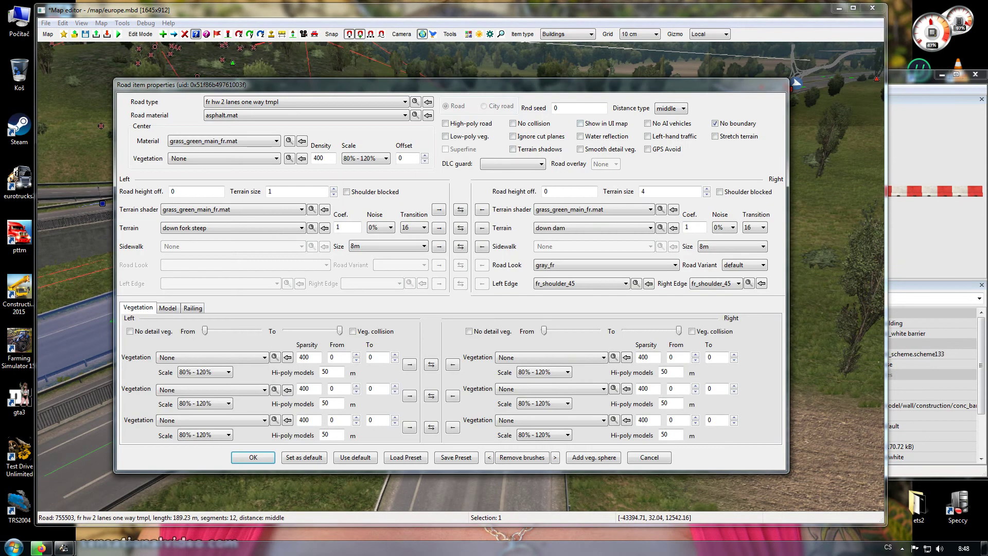
click(252, 457)
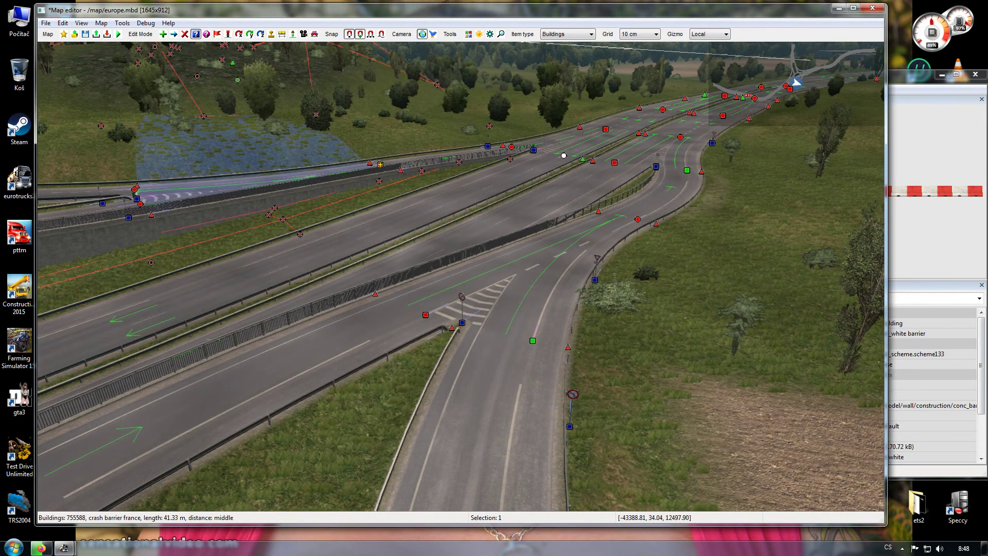
Enable Show in UI map on the fr_exit_road_joint_mirrored_tmpl prefab across the highway and apply the properties.
click(381, 165)
click(599, 100)
click(311, 513)
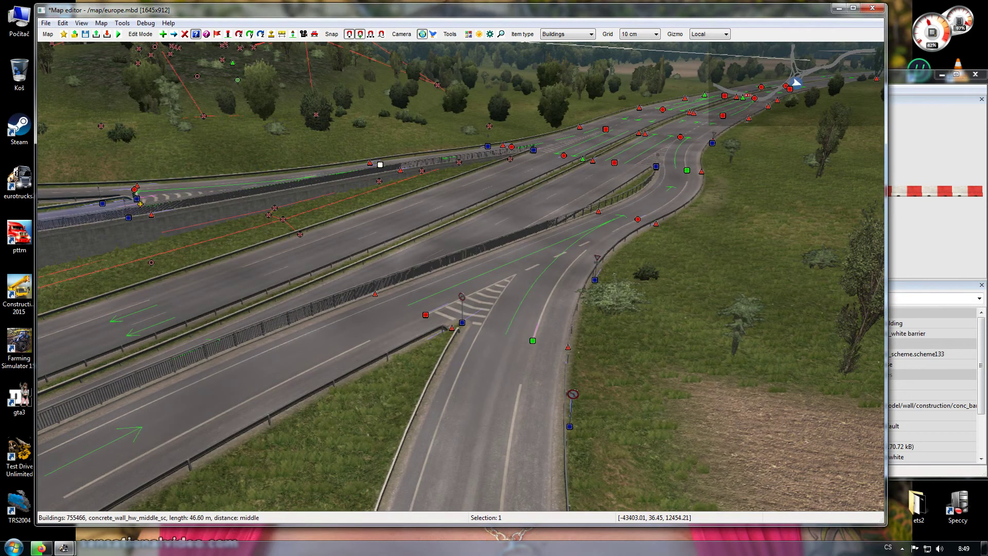
Check the inner ramp road beyond the mirrored exit road joint, and enable Show in UI map on the adjacent outer ramp road with riverbank terrain.
key(Return)
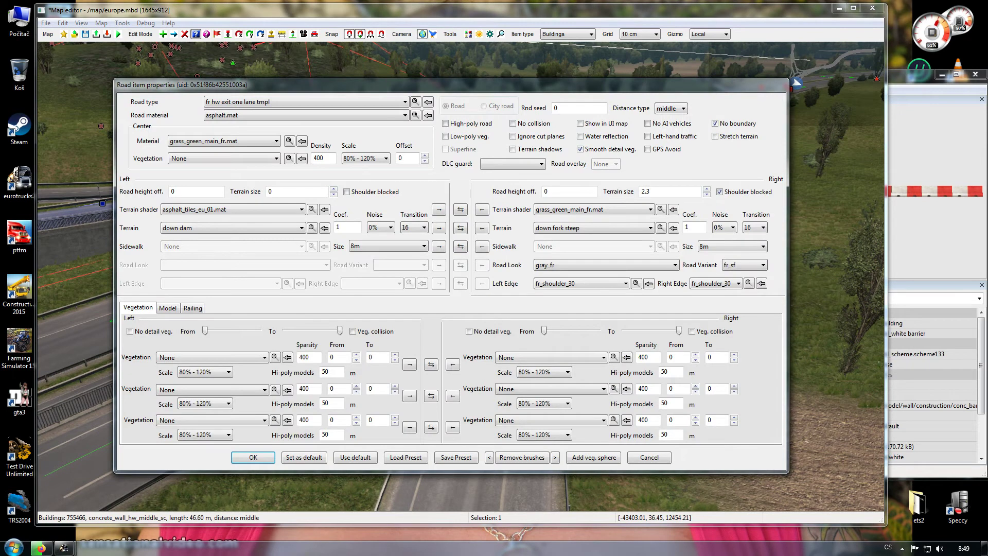
key(Return)
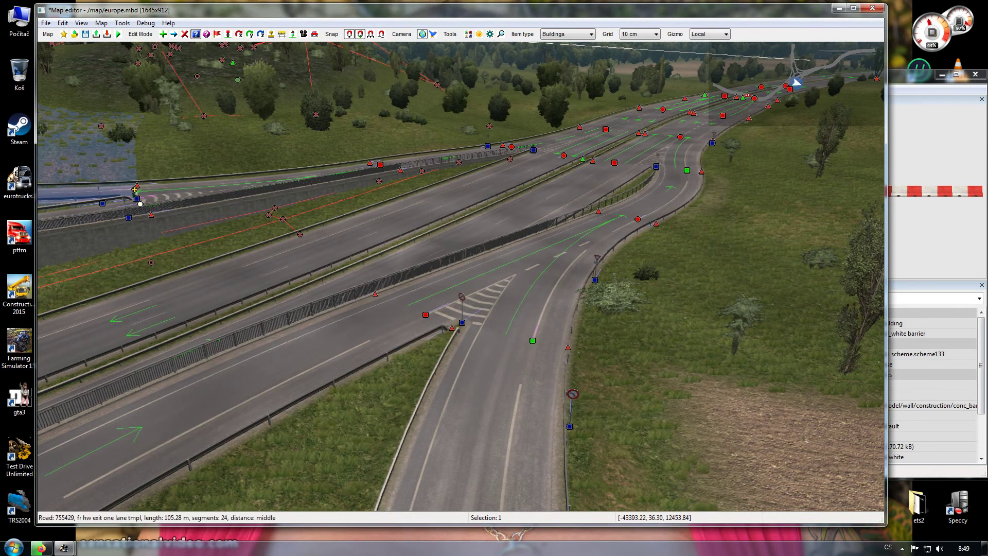
key(Return)
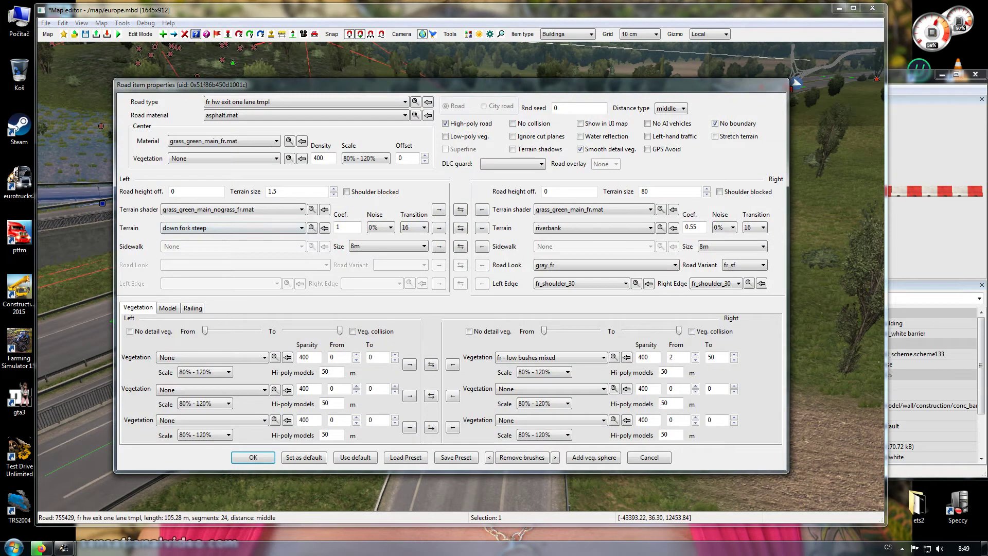
click(581, 124)
click(254, 458)
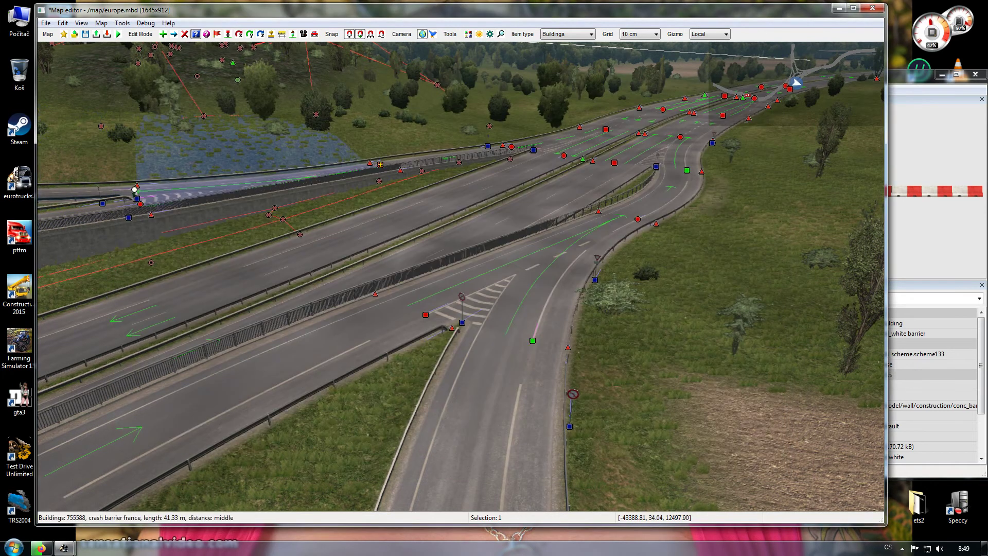
Enable Show in UI map on the fr_exit_road_joint_mirrored_tmpl and fr_hw2_exit_joint_mirrored_tmpl prefabs across the highway.
click(380, 165)
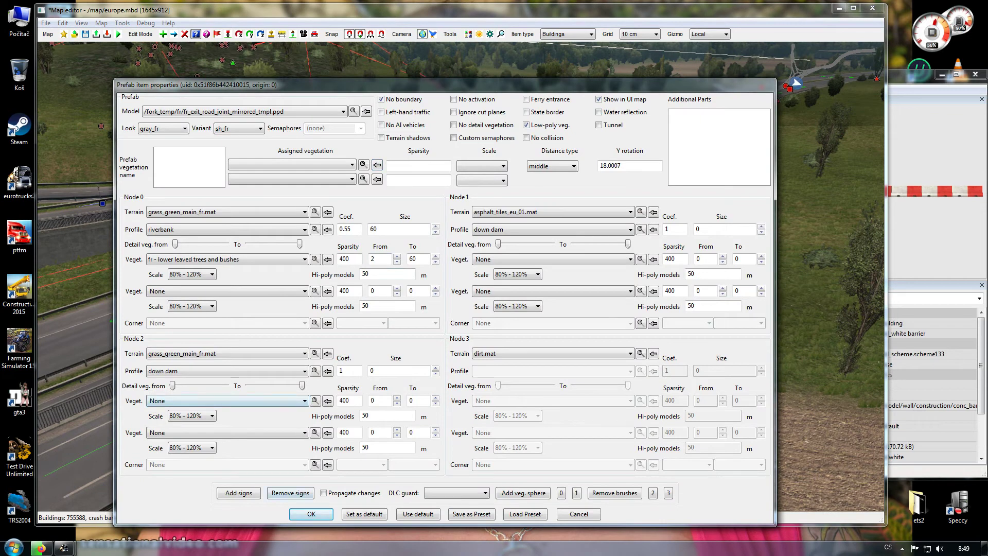
key(Return)
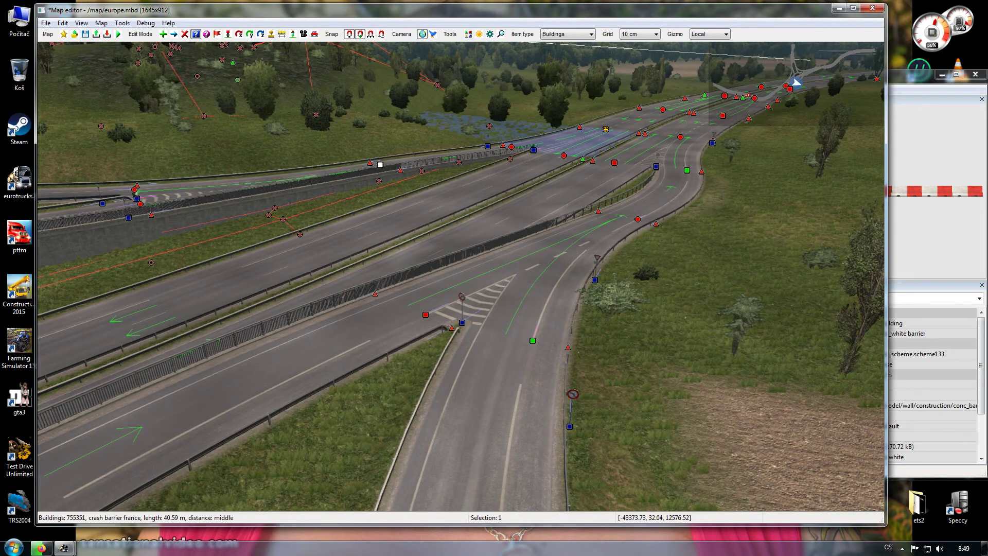
key(Return)
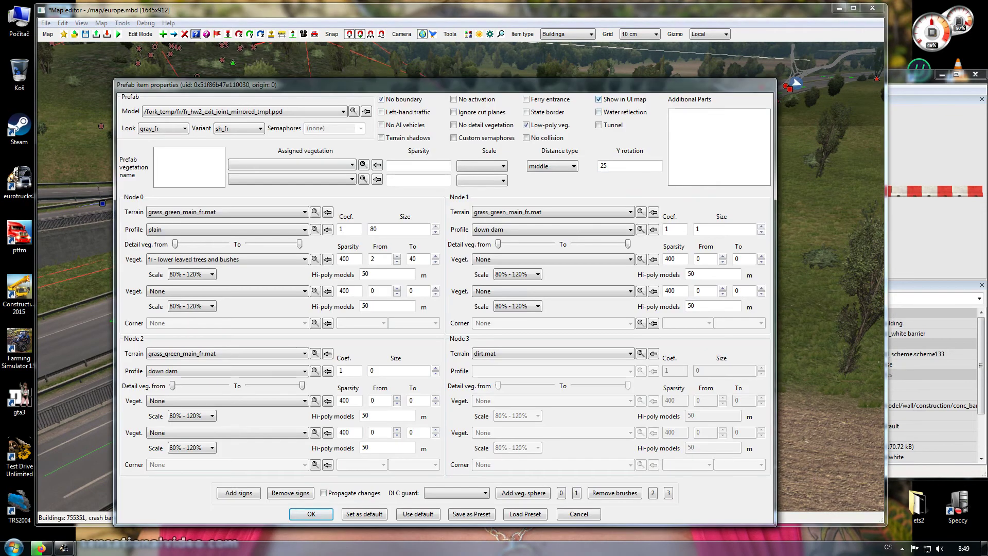
key(Return)
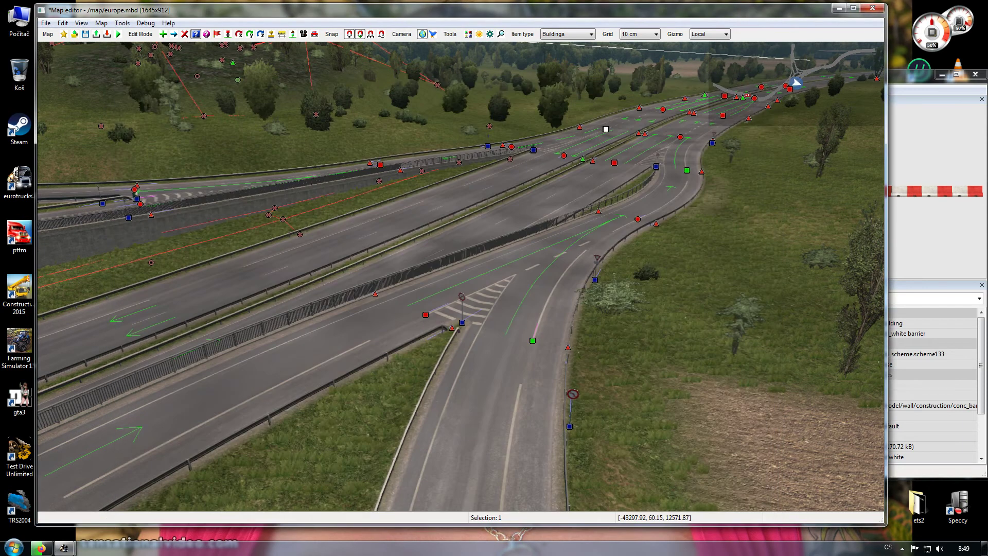
Enable Show in UI map on the two fr hw2 exit one lane roads and the fr_hw2-hw2_exit_tmpl prefab, applying each item's properties.
key(Return)
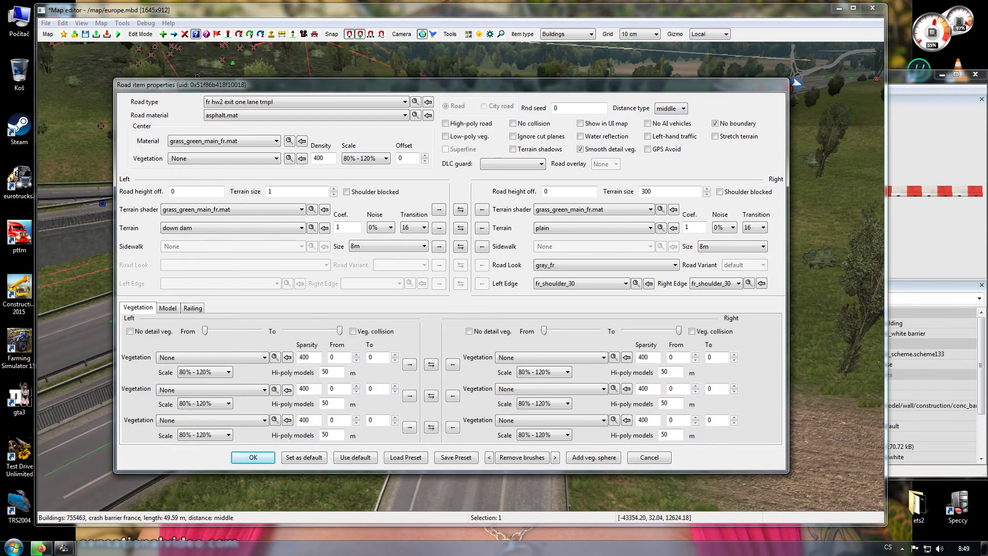
key(Return)
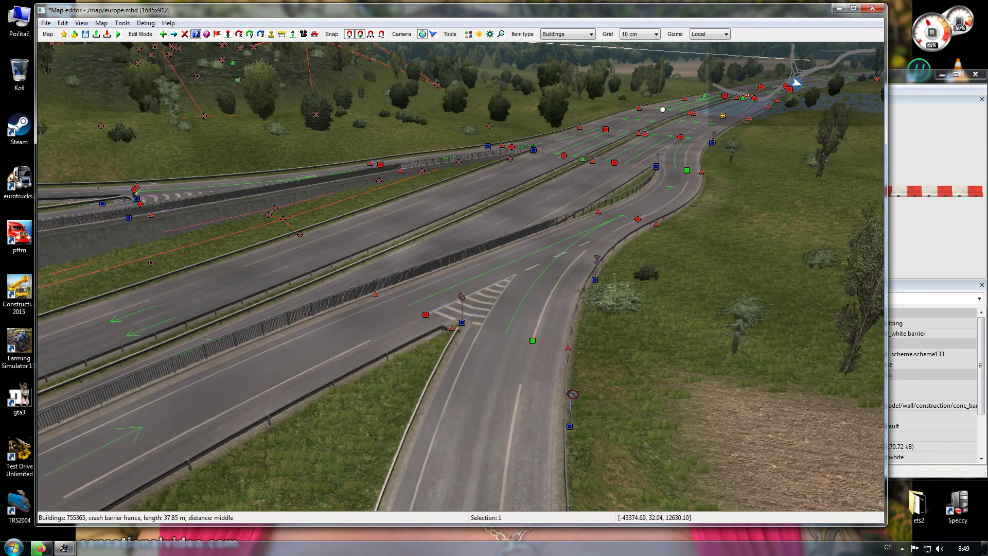
click(662, 107)
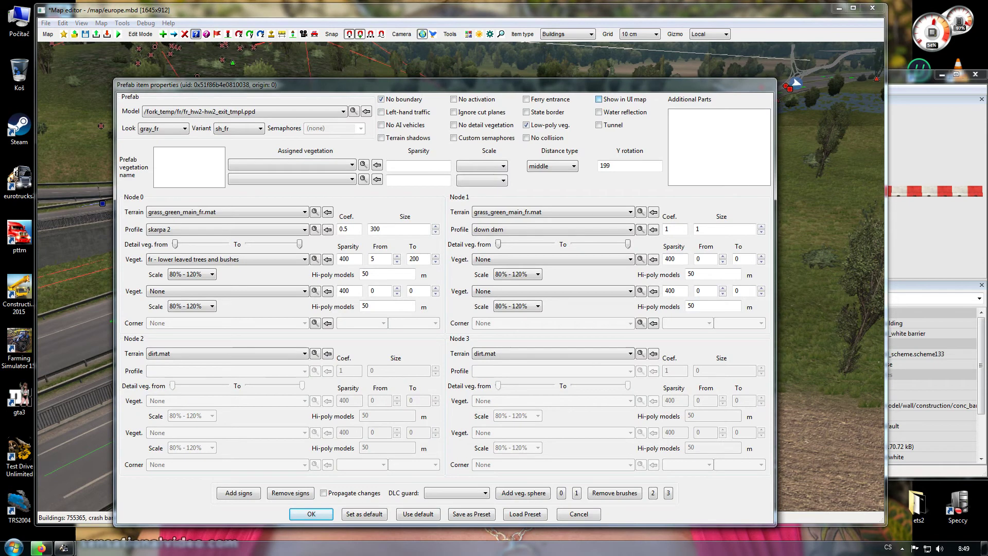
key(Return)
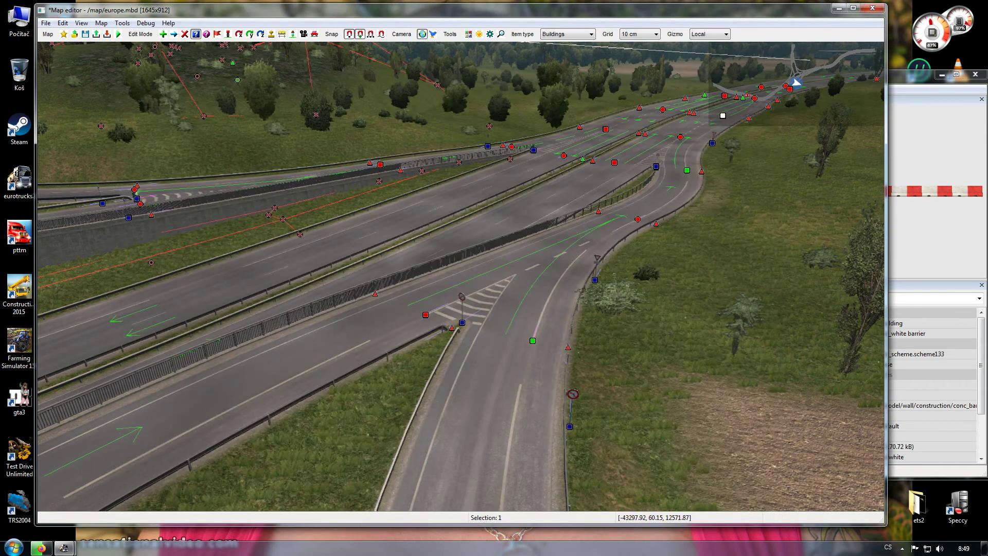
click(680, 137)
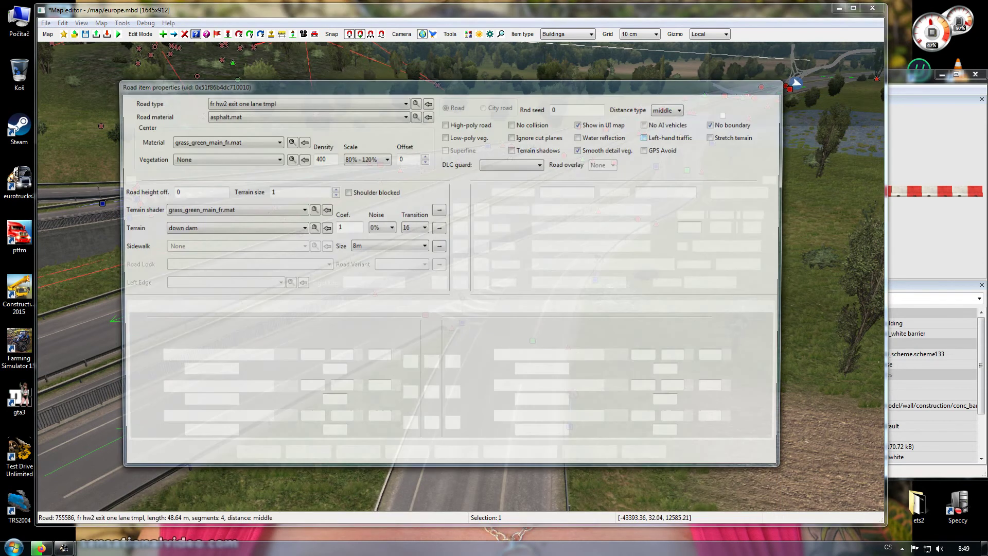
key(Return)
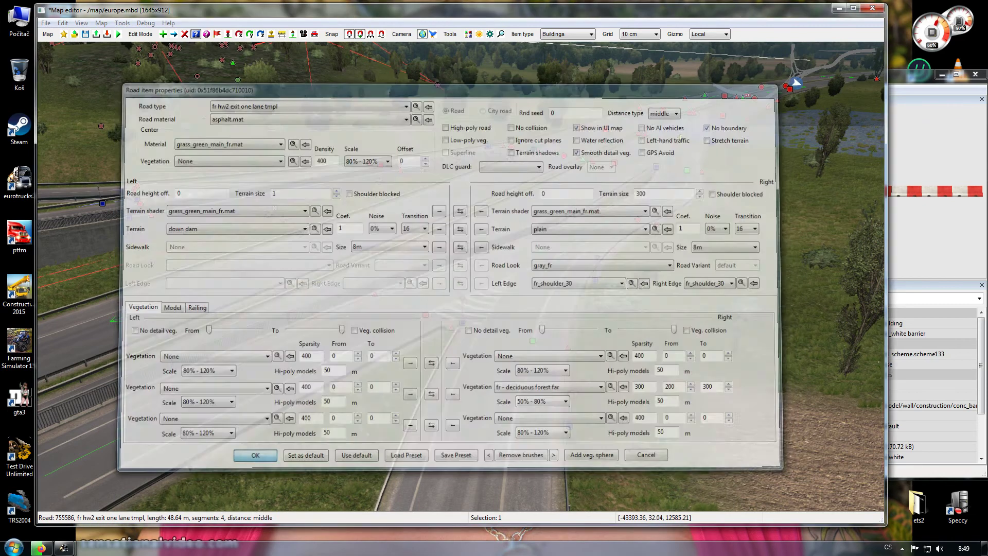
Enable Show in UI map on the two-lane one-way highway roads beneath the overpass, and check the fr_exit_road_joint_short_tmpl prefab's properties.
middle_drag(681, 137, 972, 154)
middle_drag(257, 98, 750, 160)
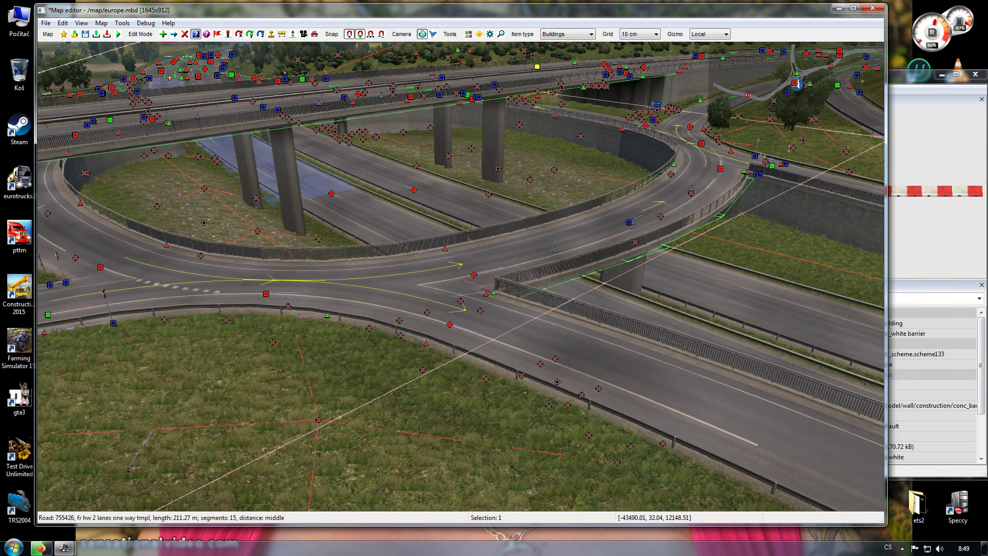
key(Return)
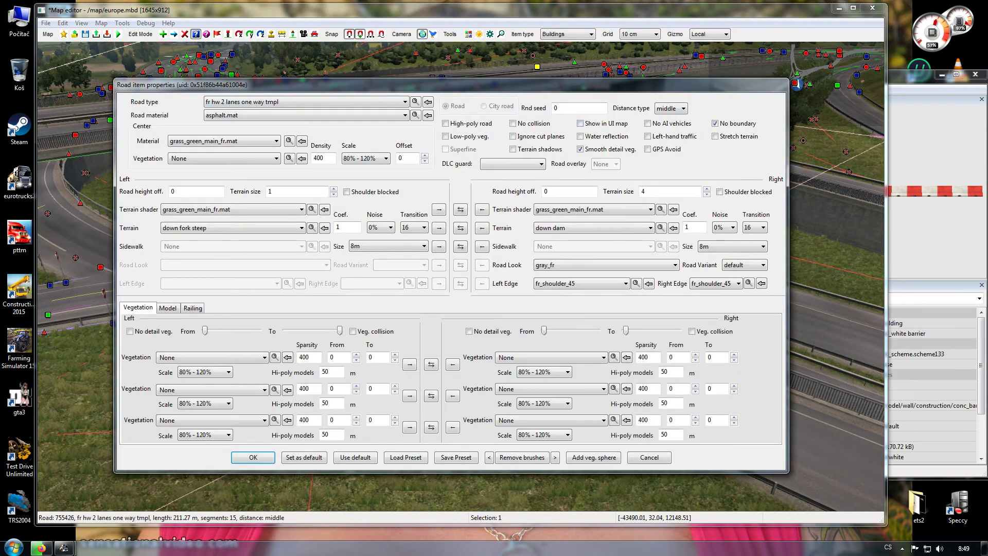
key(Return)
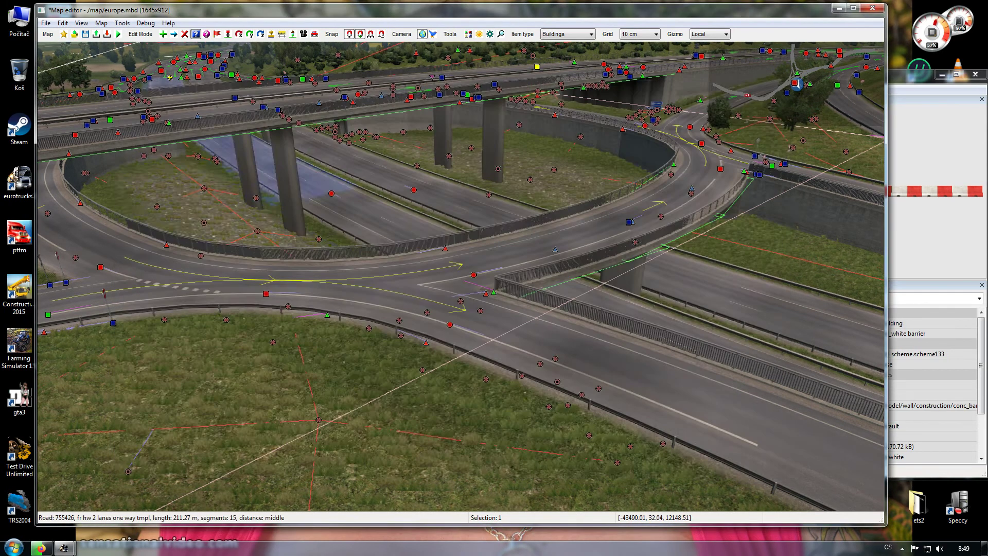
key(Return)
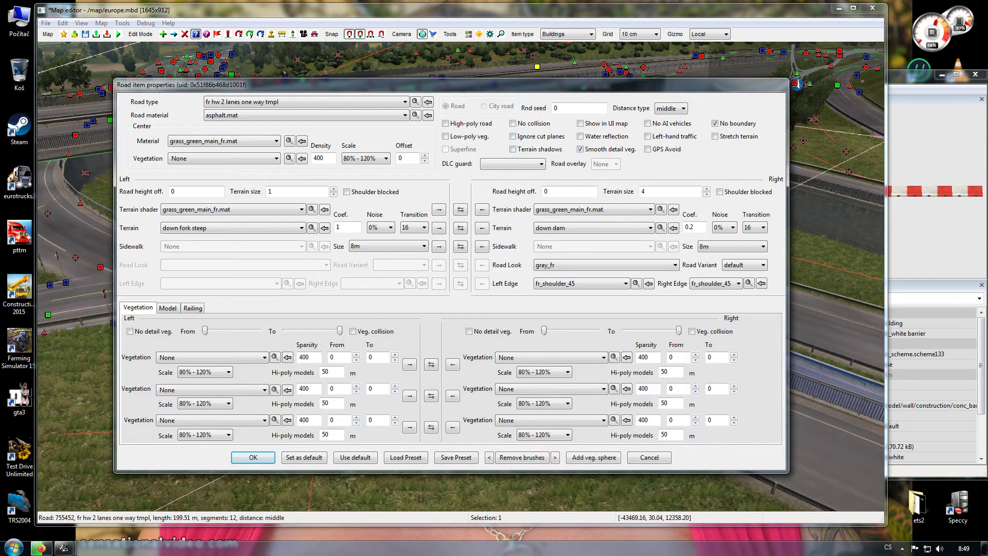
key(Return)
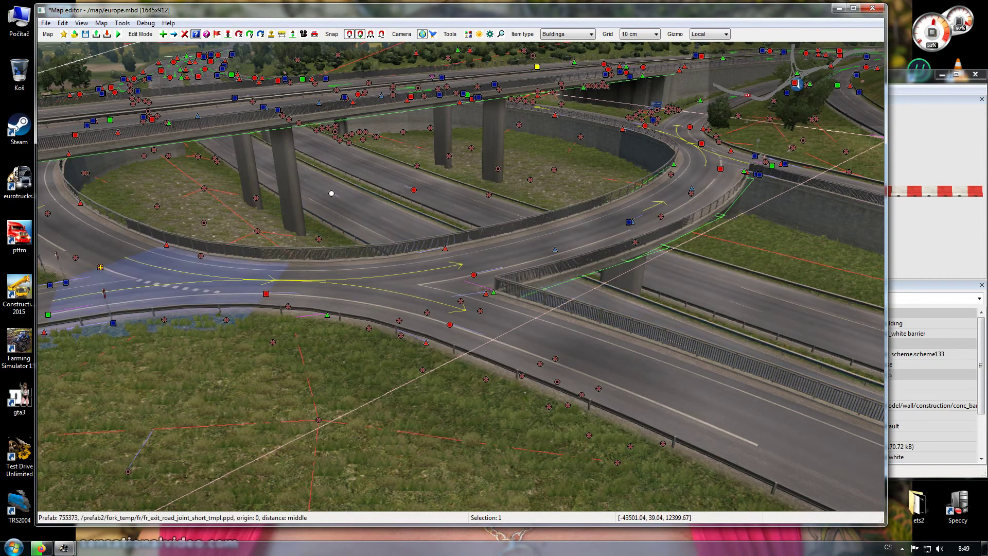
double_click(101, 267)
key(Return)
Recheck the Show in UI map setting of the fr_hw2_exit_joint_mirrored_tmpl prefab and the adjoining exit one lane road.
right_drag(100, 267, 878, 241)
key(Up)
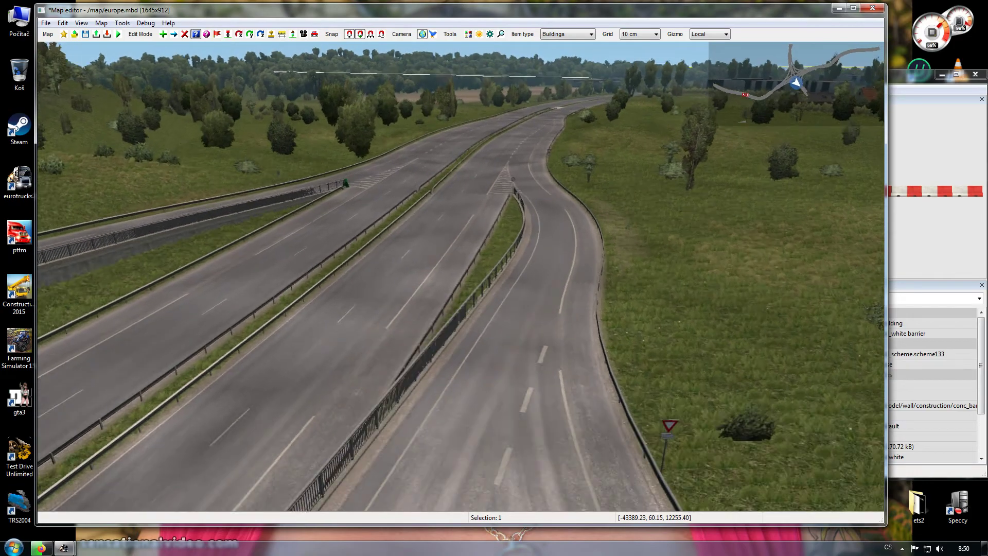
key(w)
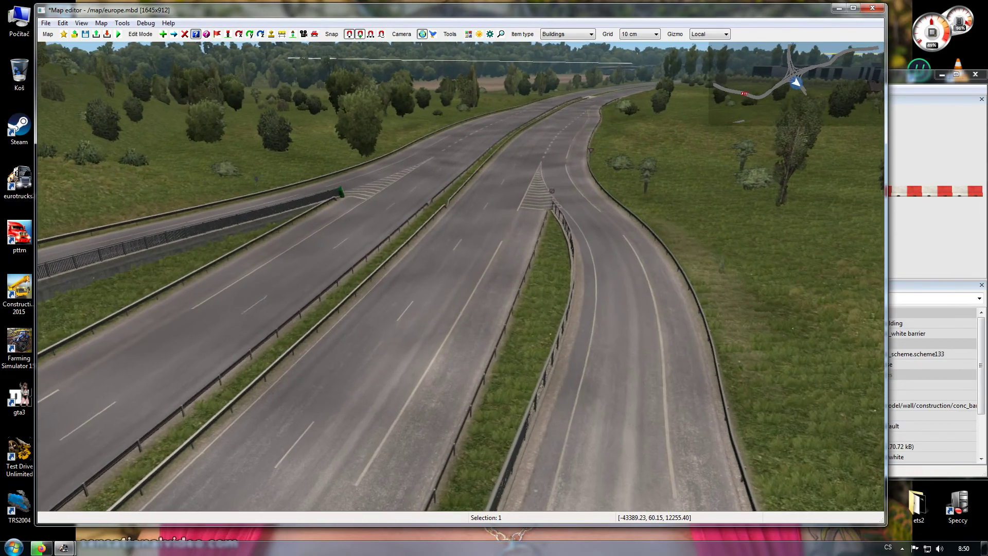
key(w)
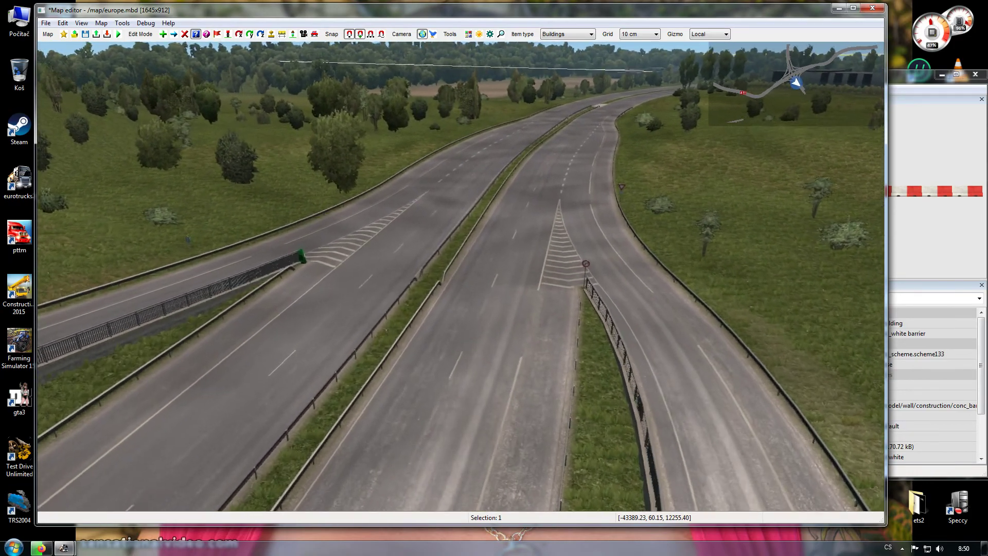
key(Up)
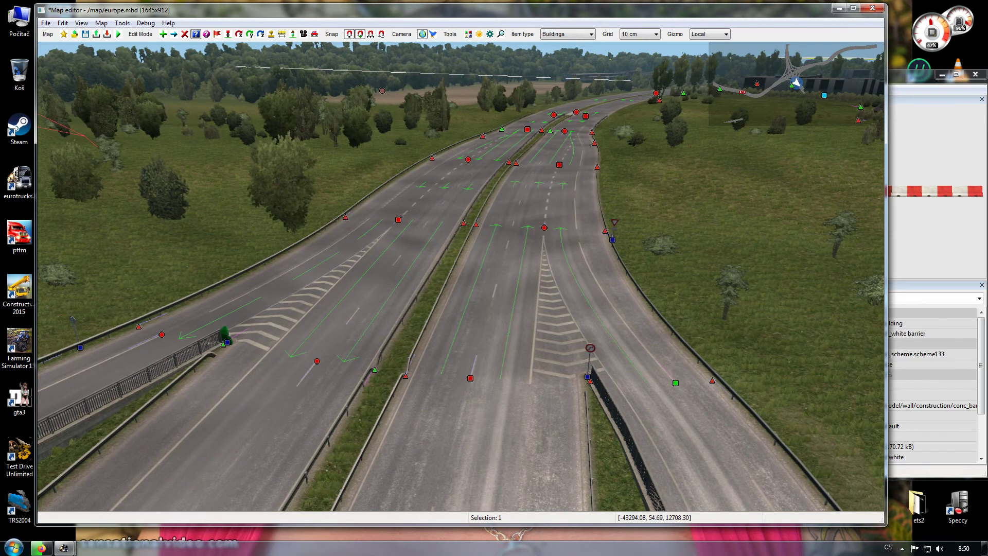
double_click(398, 220)
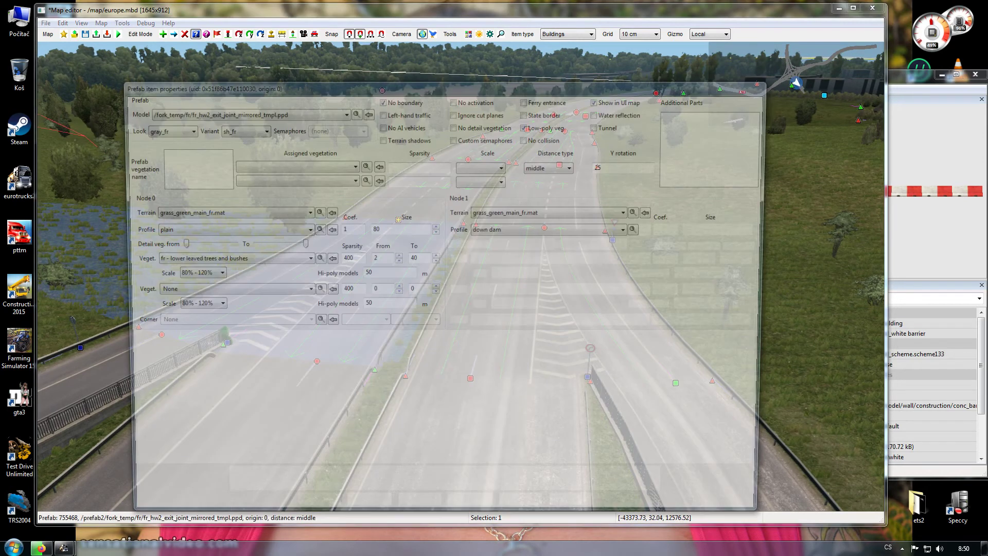
click(311, 514)
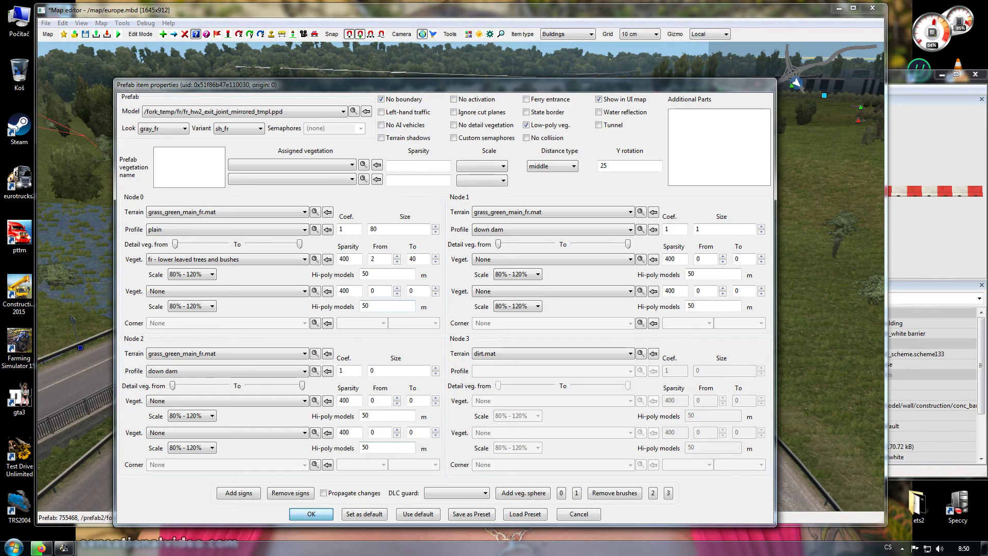
double_click(468, 159)
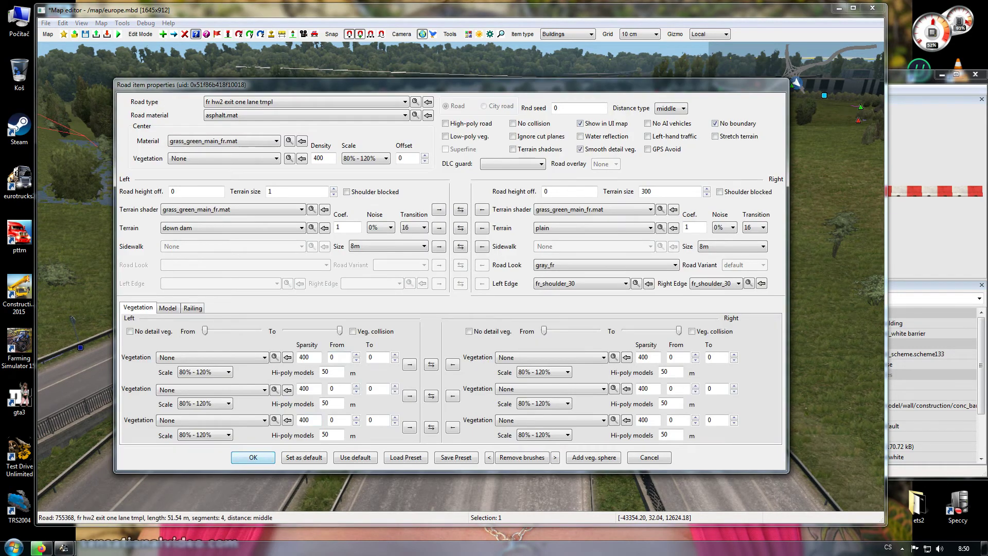
click(253, 457)
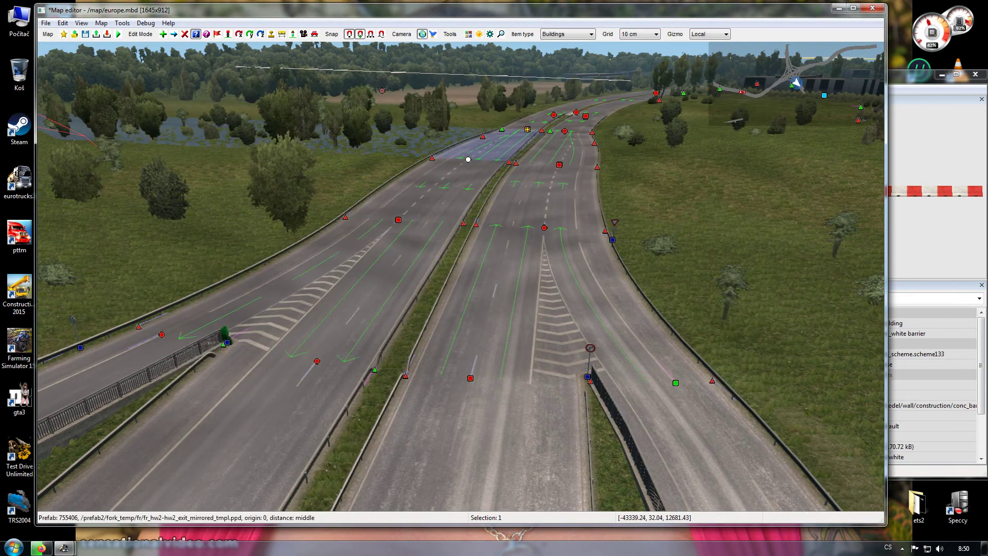
Enable Show in UI map on the fr_hw2-hw2_exit_mirrored_tmpl prefab and the two-lane road with skarpa 2 terrain on the opposite carriageway.
click(527, 129)
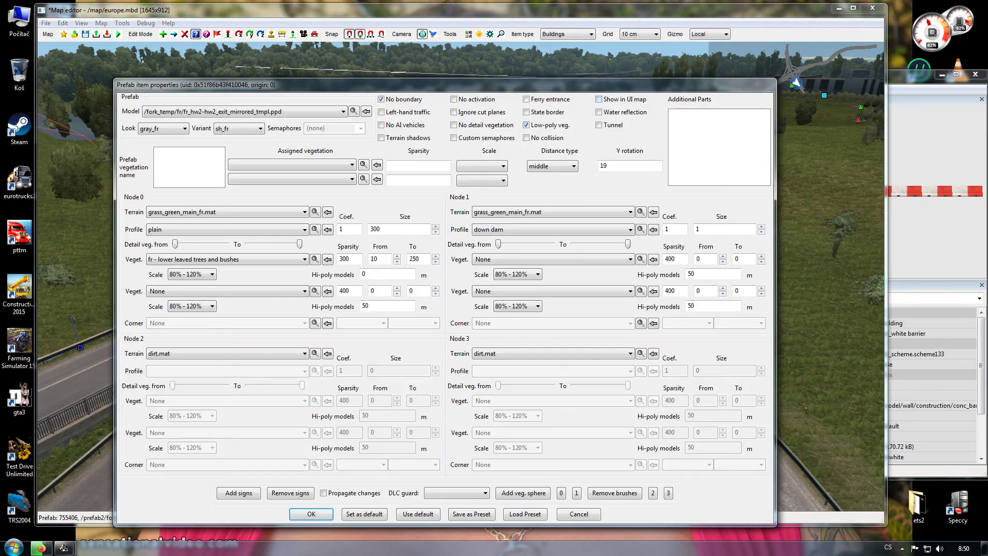
click(311, 514)
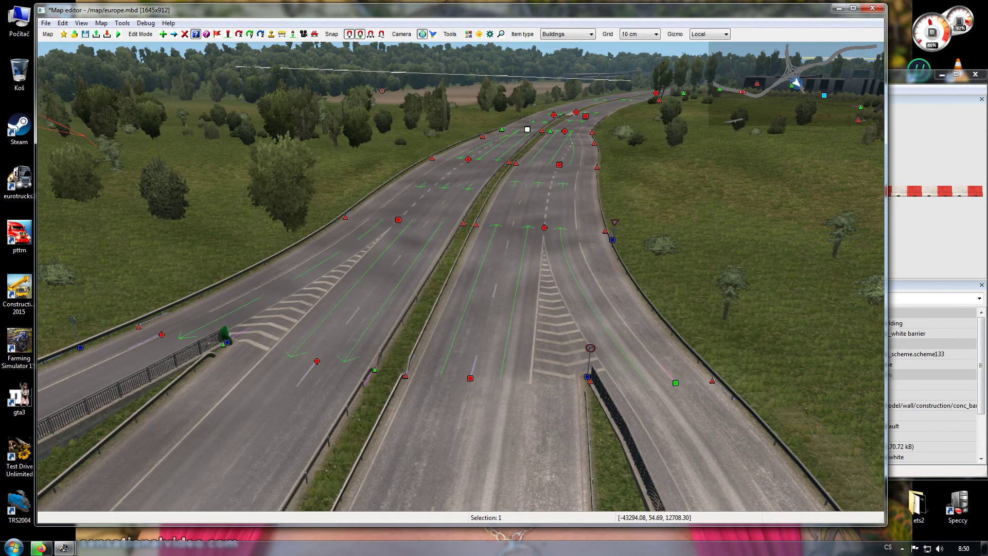
click(544, 228)
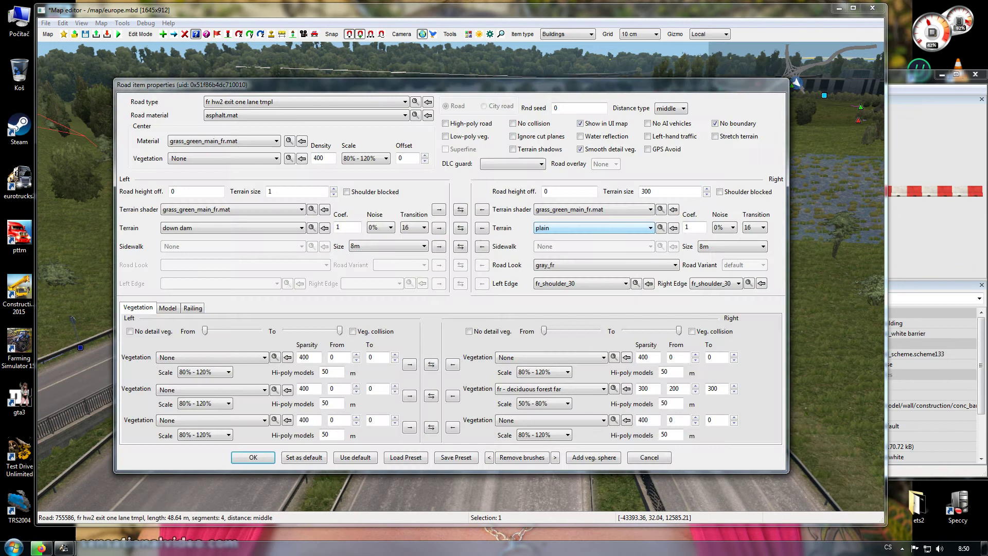
click(253, 457)
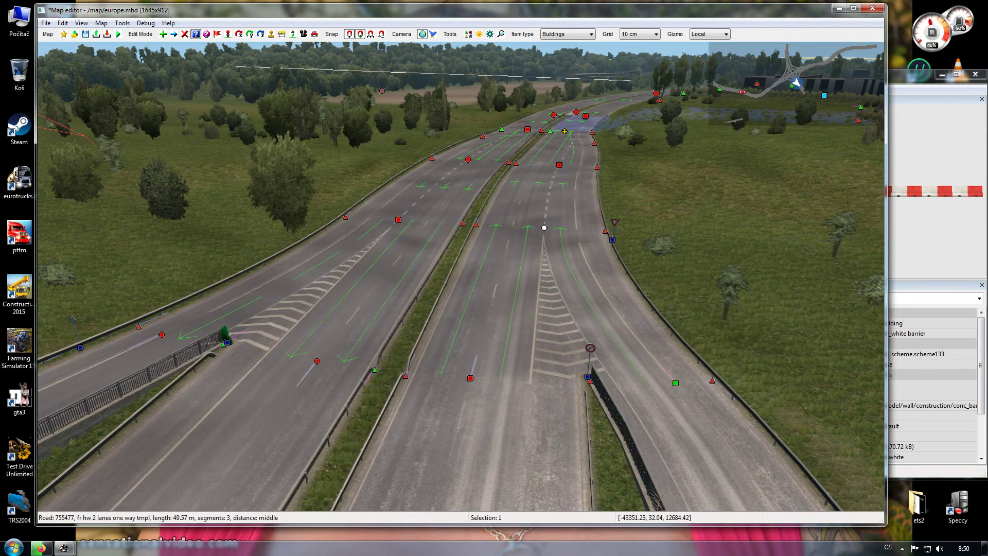
double_click(565, 130)
click(580, 124)
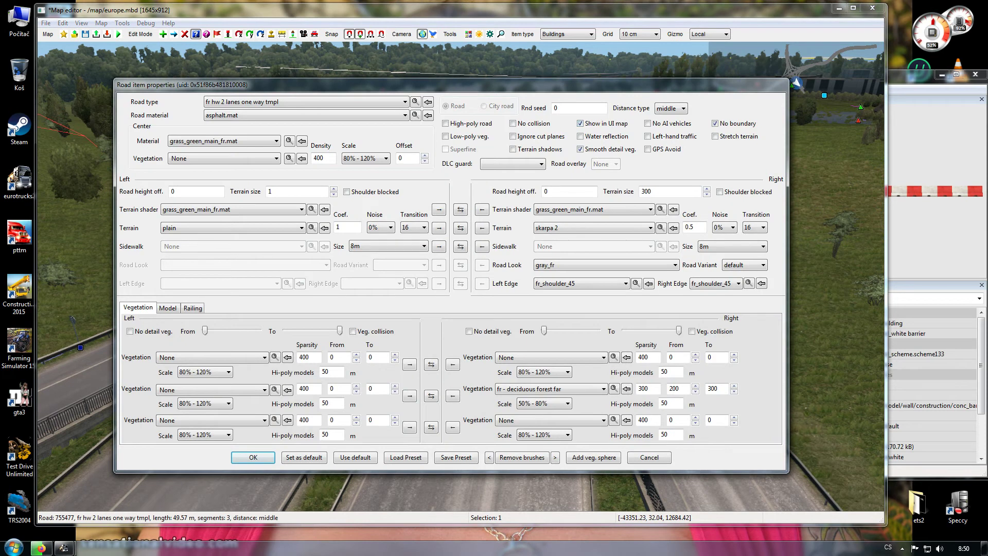
key(Return)
right_drag(564, 131, 523, 165)
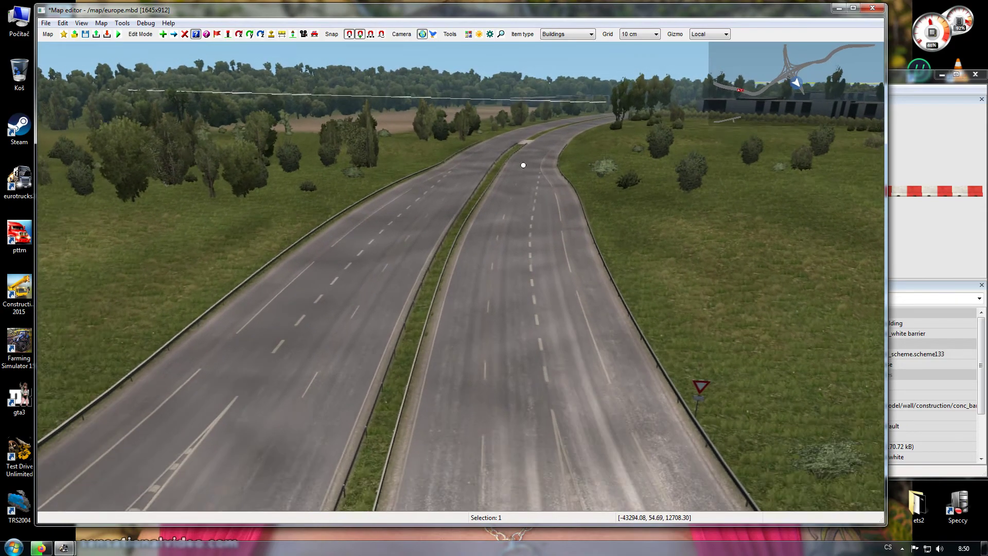
Enable Show in UI map on the fr_hw2_fork_tmpl prefab where the carriageways meet and apply the properties.
key(w)
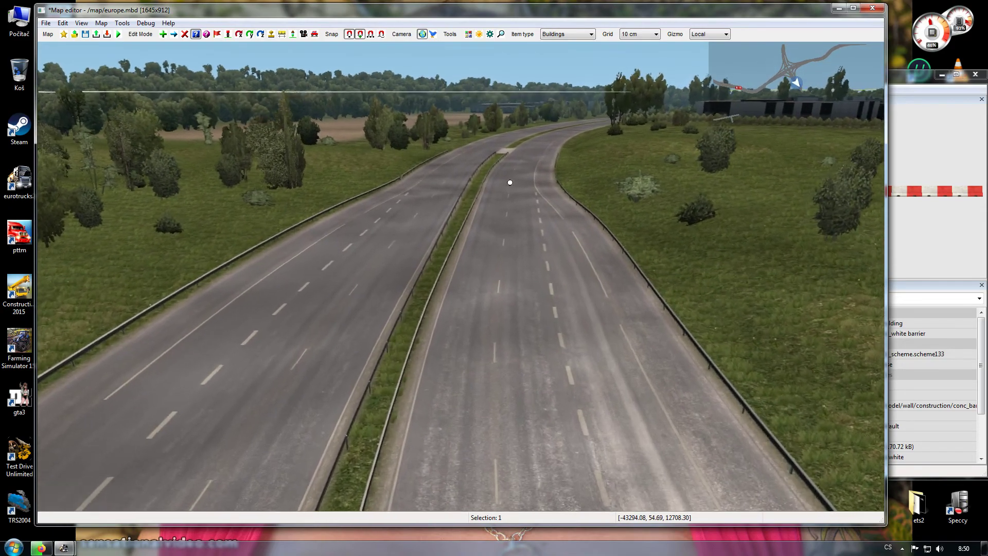
key(Up)
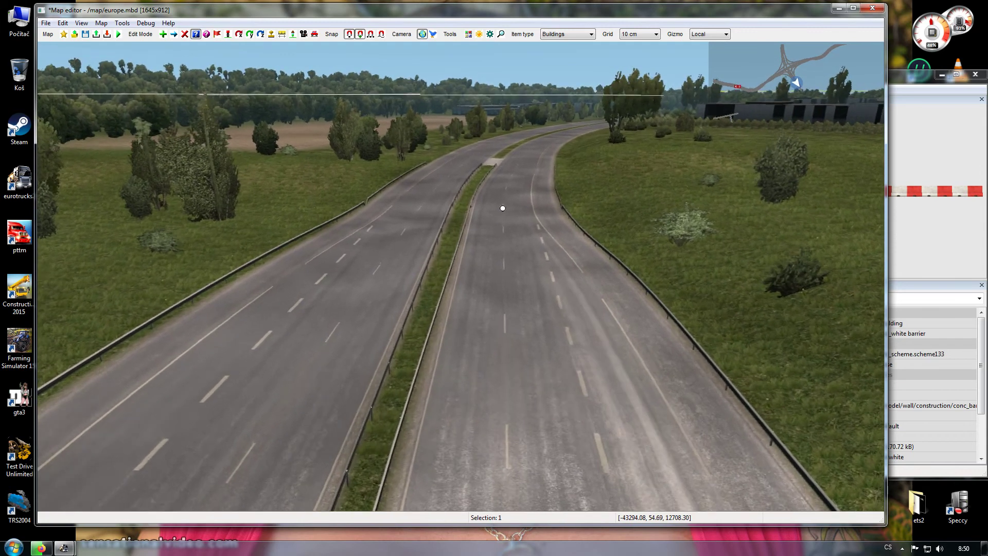
double_click(479, 247)
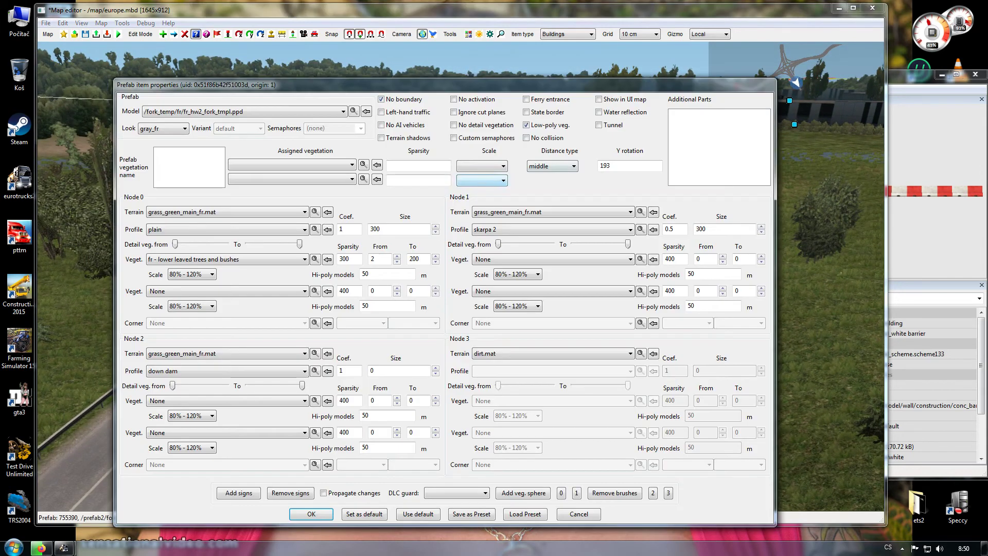
click(599, 100)
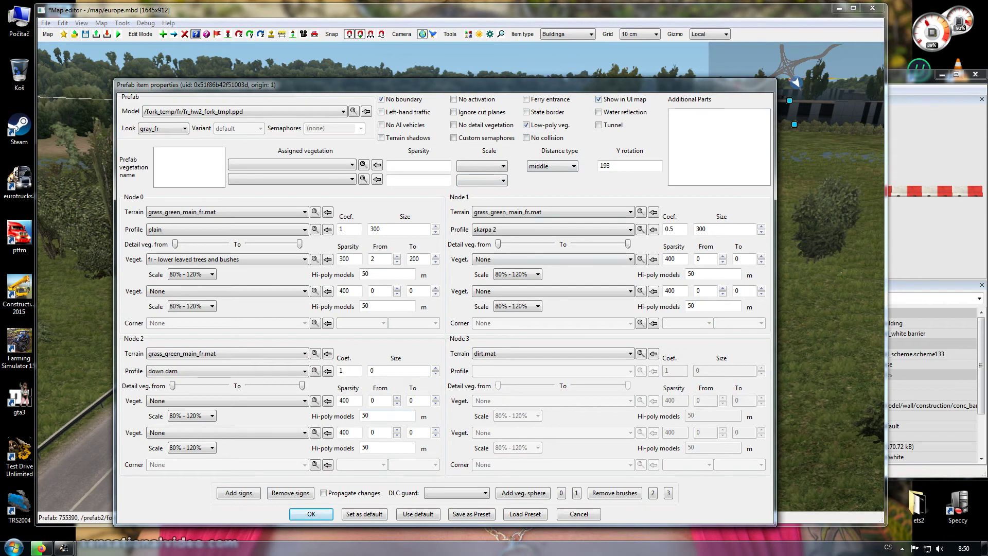
click(312, 514)
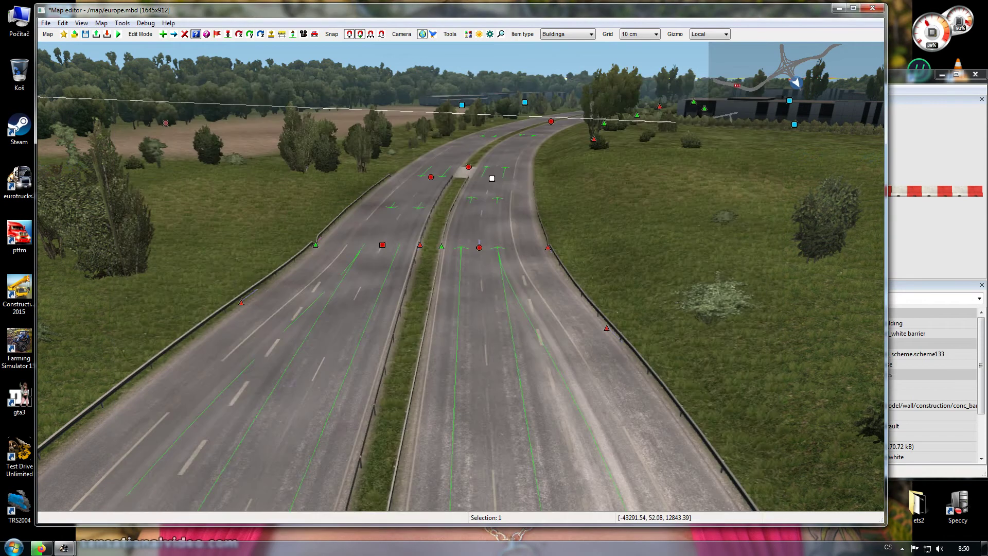
Enable Show in UI map on the short highway road beside the fork prefab and apply the properties.
click(431, 177)
click(581, 123)
click(253, 457)
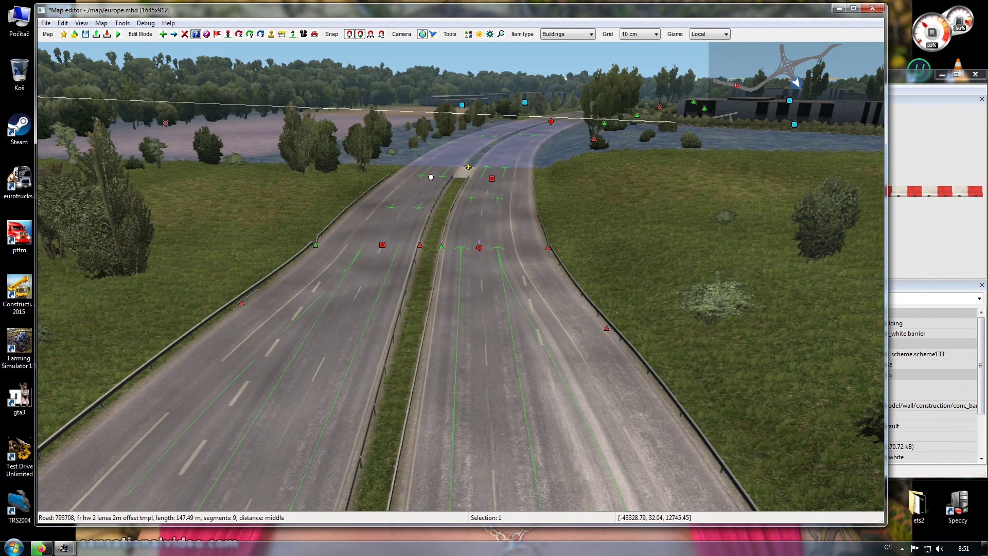
Enable Show in UI map on the two consecutive fr hw 2 lanes 2m offset tmpl roads beyond the fork and apply their properties.
click(431, 177)
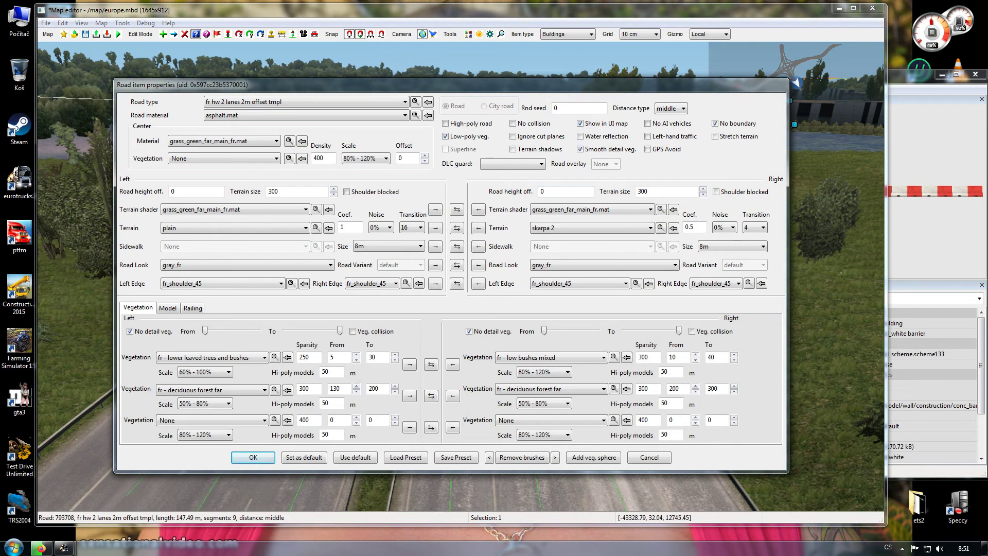
click(253, 457)
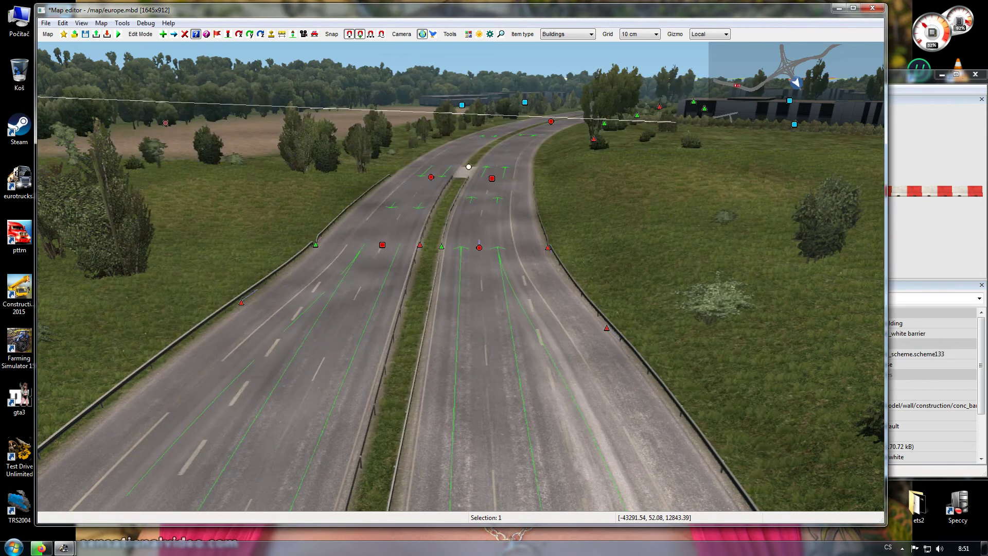
click(550, 122)
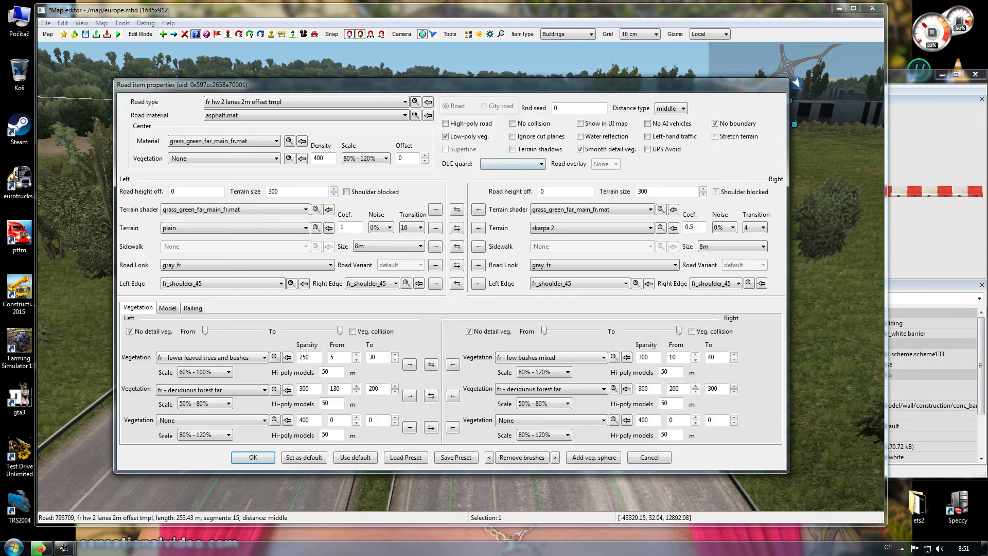
click(253, 457)
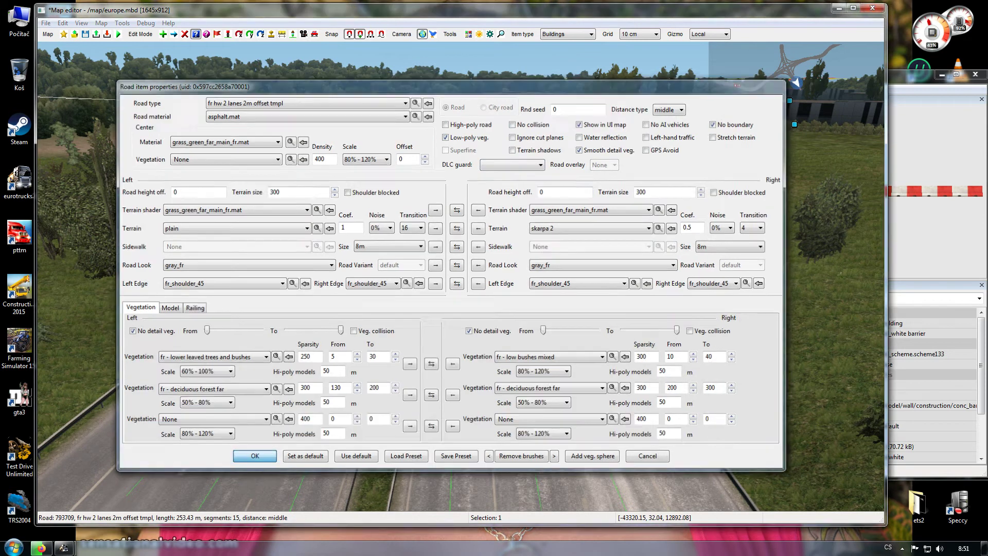
Inspect the dual carriageway from above, following it south away from the interchange.
key(space)
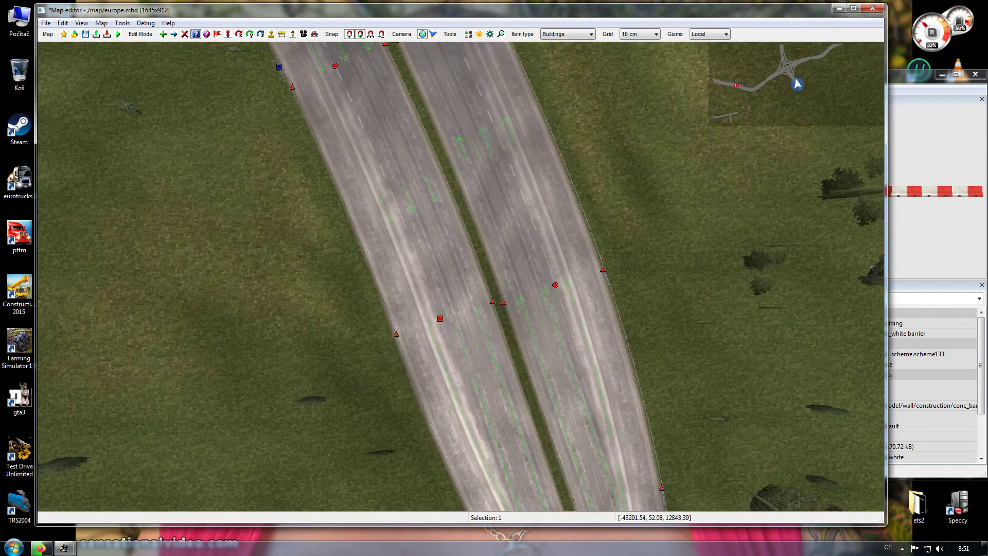
right_drag(515, 360, 484, 144)
right_drag(540, 408, 512, 200)
right_drag(584, 470, 510, 86)
key(s)
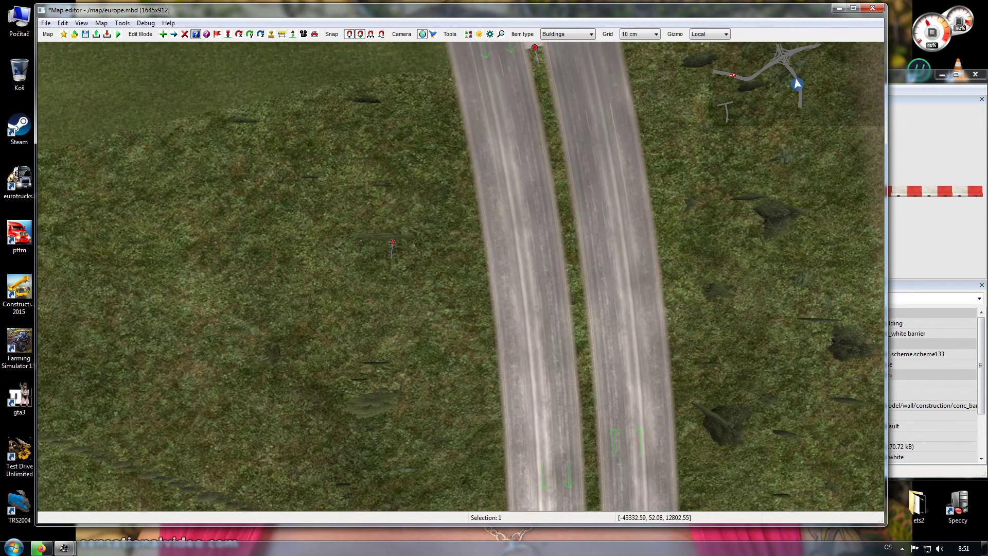
key(s)
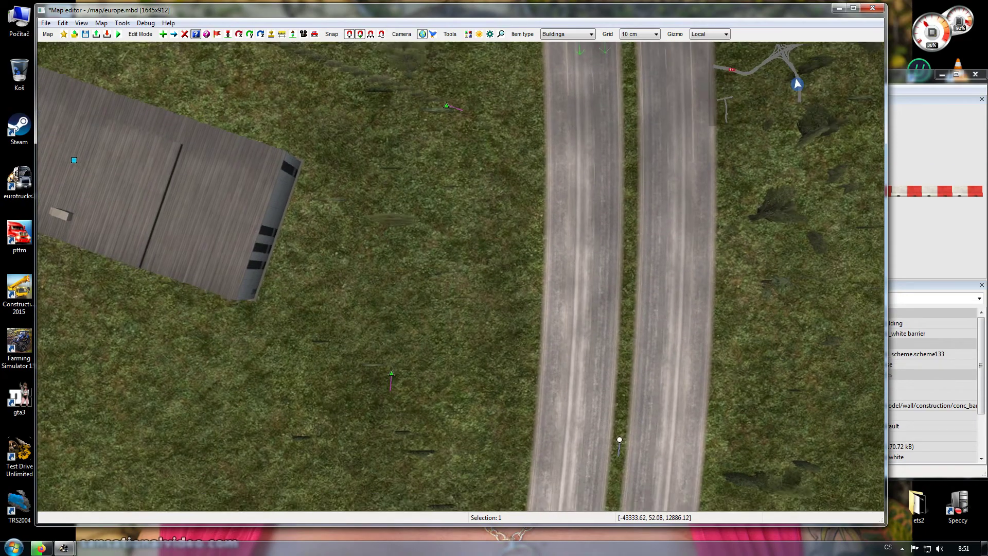
key(s)
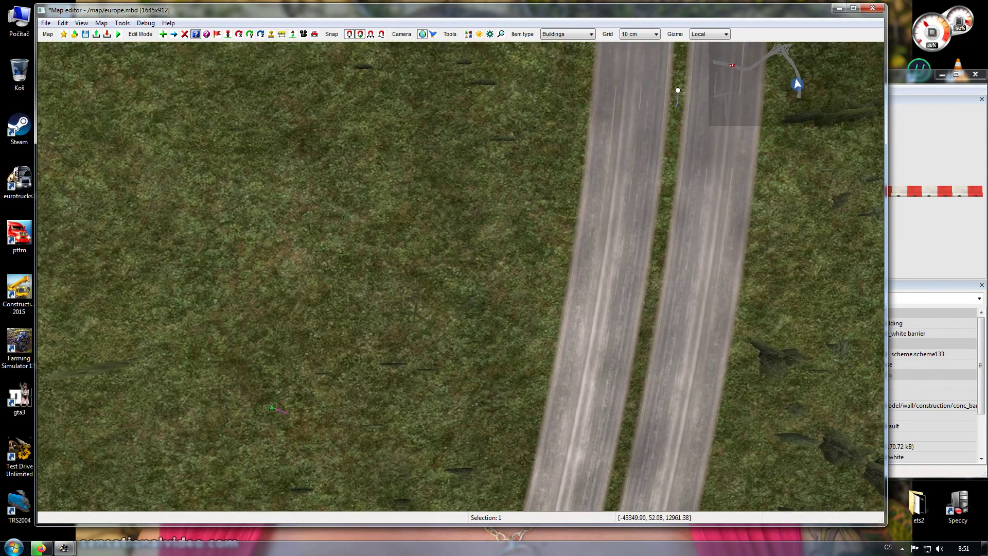
key(s)
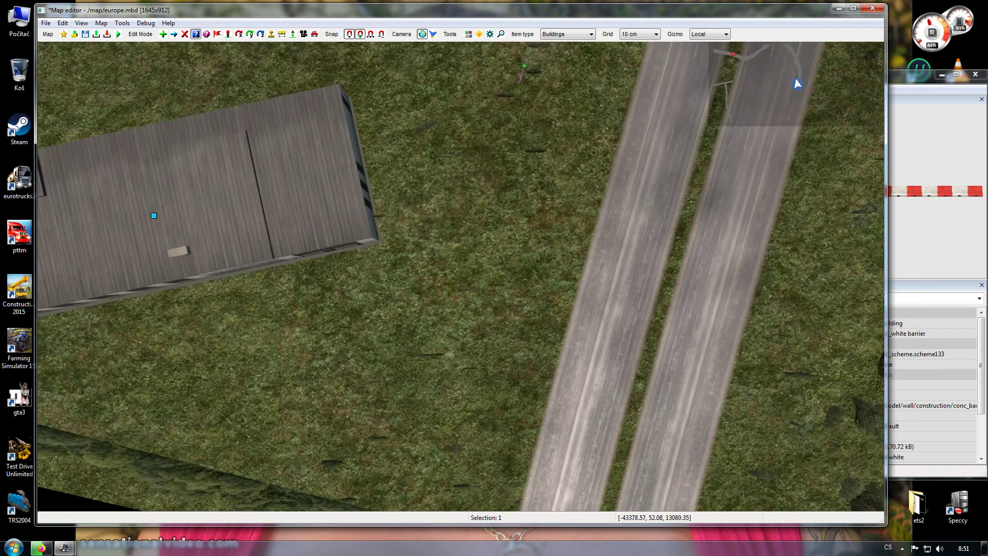
Examine the area west of the highway from above, up to the village buildings and the open end of the nearby road.
key(w)
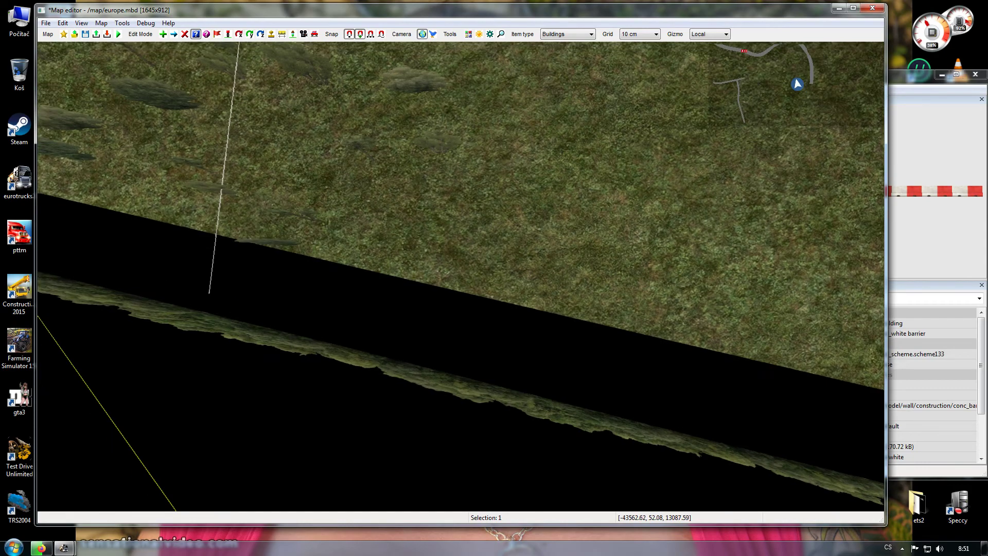
right_drag(461, 277, 870, 349)
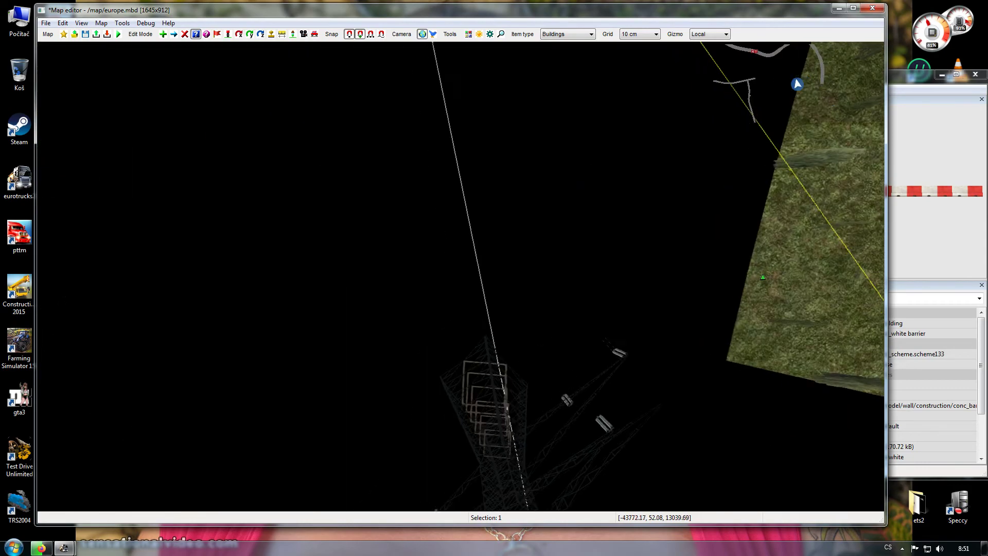
right_drag(461, 276, 869, 326)
right_drag(154, 268, 861, 331)
key(a)
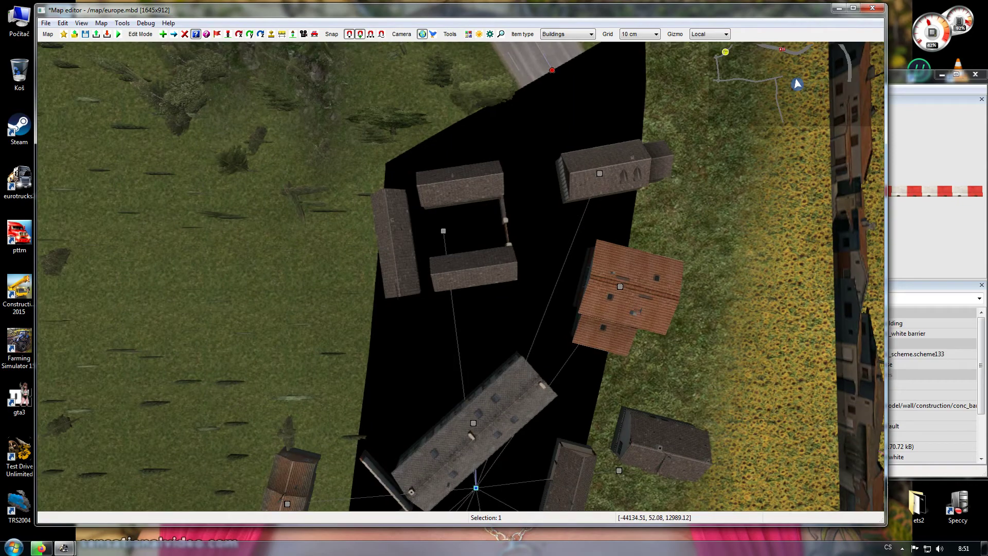
key(a)
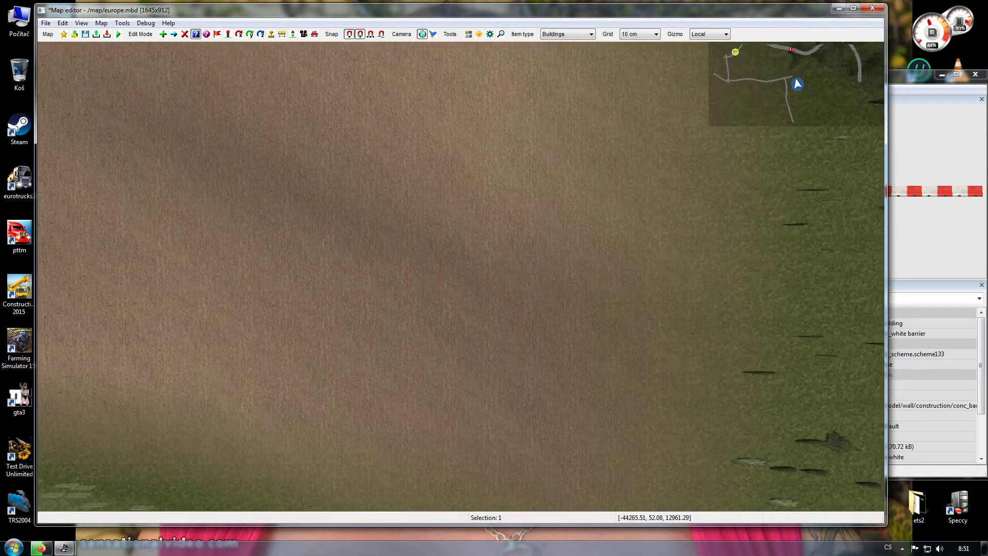
right_drag(558, 69, 310, 500)
right_drag(746, 309, 360, 248)
right_drag(612, 440, 310, 127)
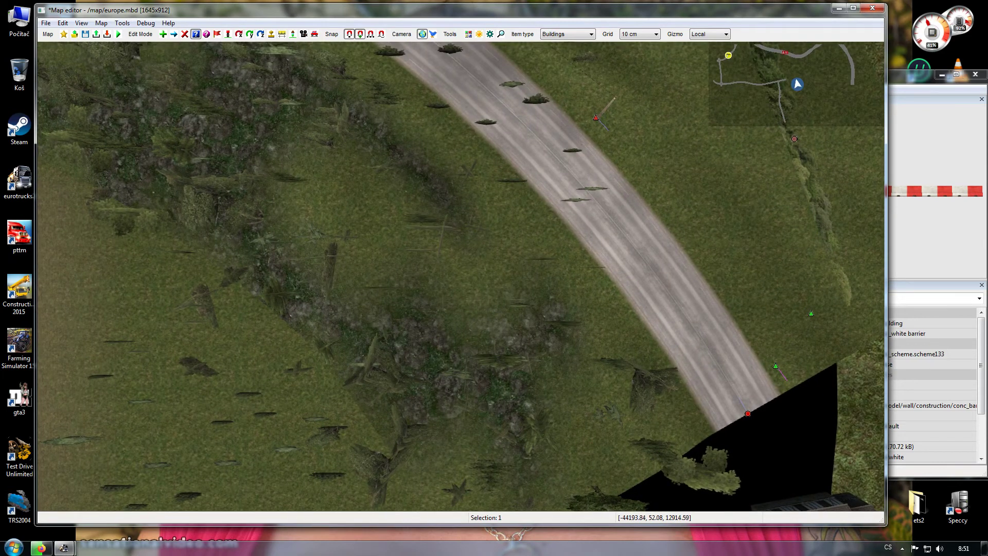
On the fr road 1 tmpl road ending by the village, set the first left-side vegetation to None and enable Show in UI map.
key(w)
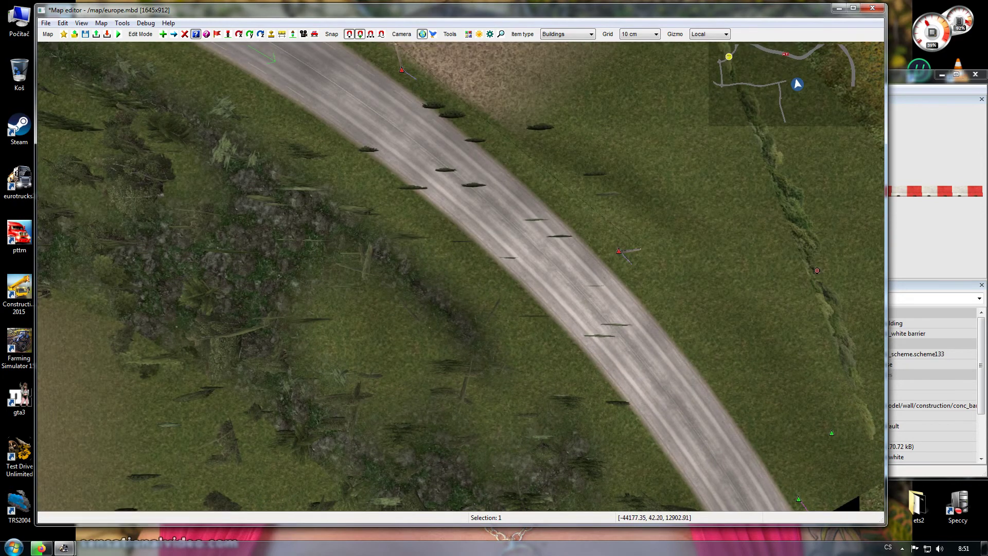
key(w)
key(a)
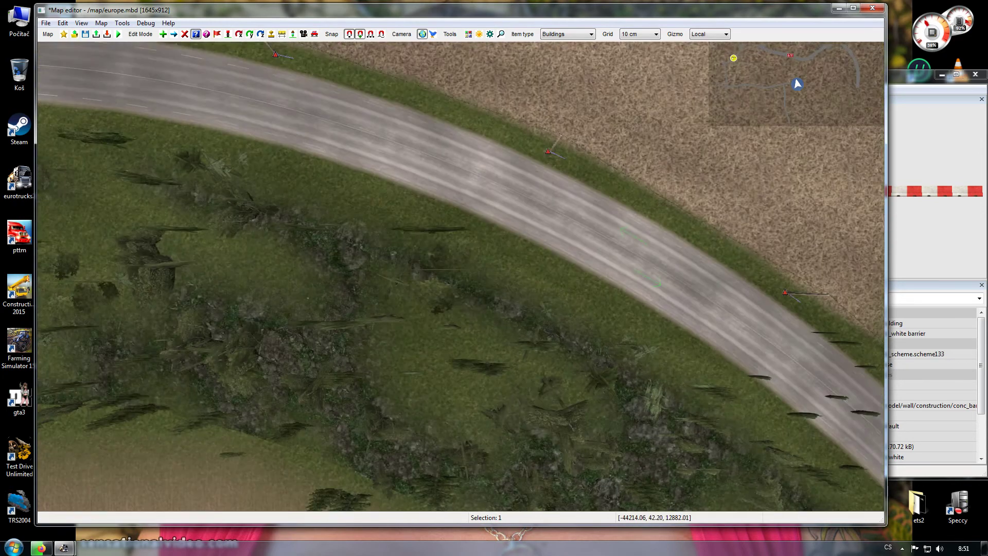
key(Right)
key(Down)
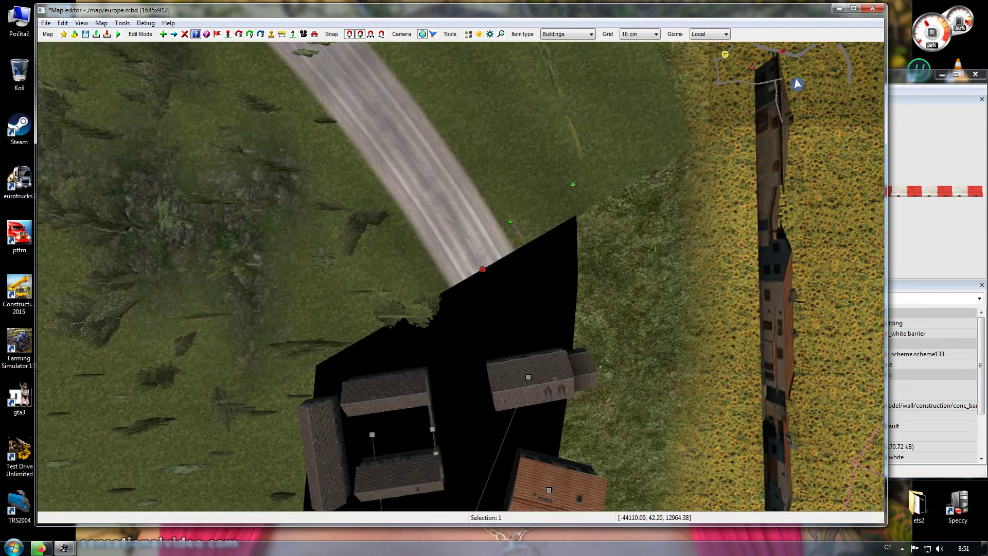
double_click(483, 268)
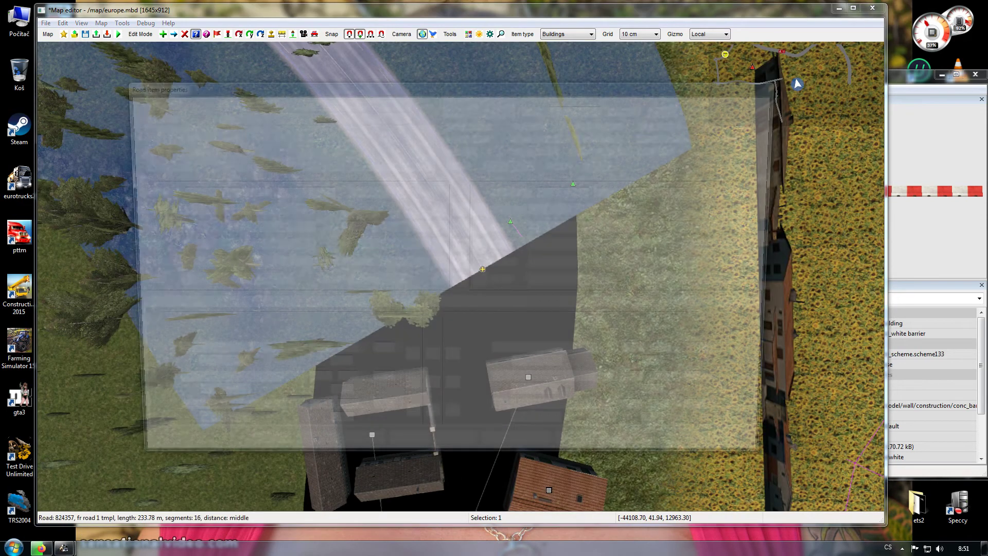
click(258, 358)
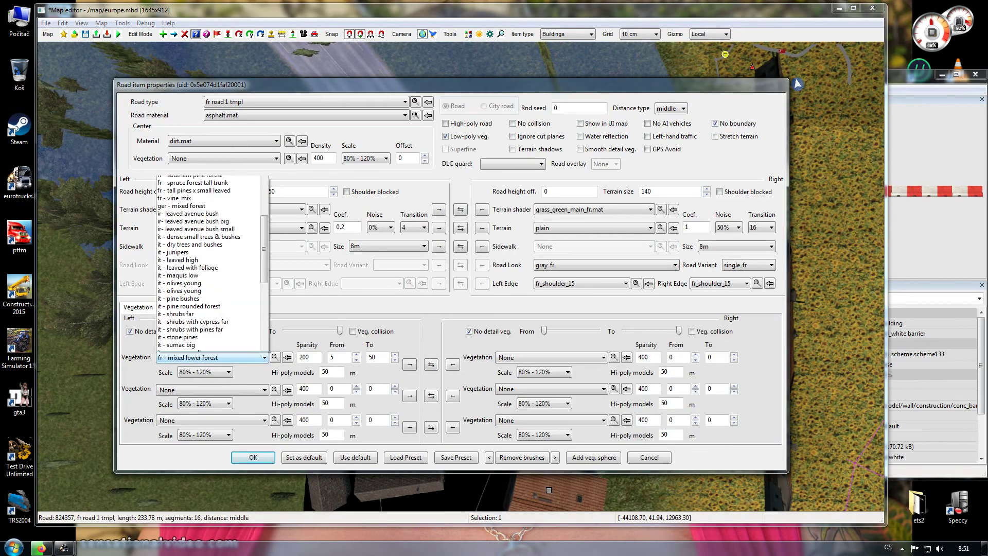
drag(264, 234, 265, 158)
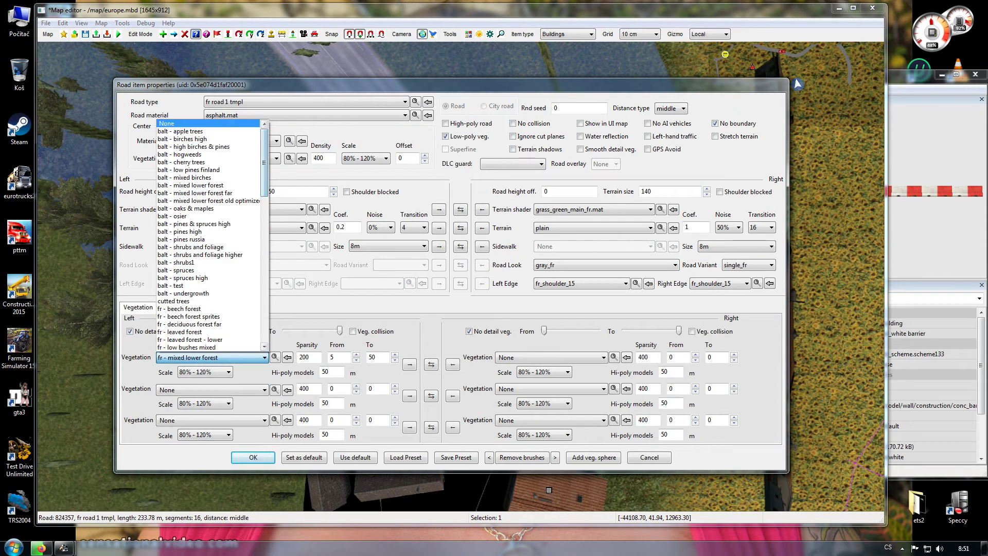
click(222, 124)
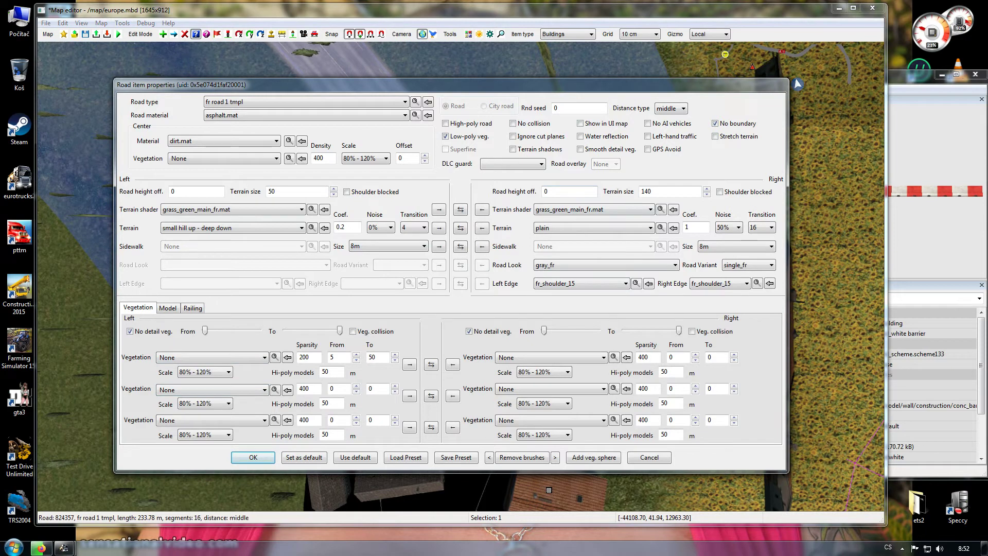
click(580, 124)
click(253, 458)
Examine the curved road and its roadside vegetation from above, between the brown field and the open road end.
key(Up)
key(Left)
key(Down)
key(Up)
key(Left)
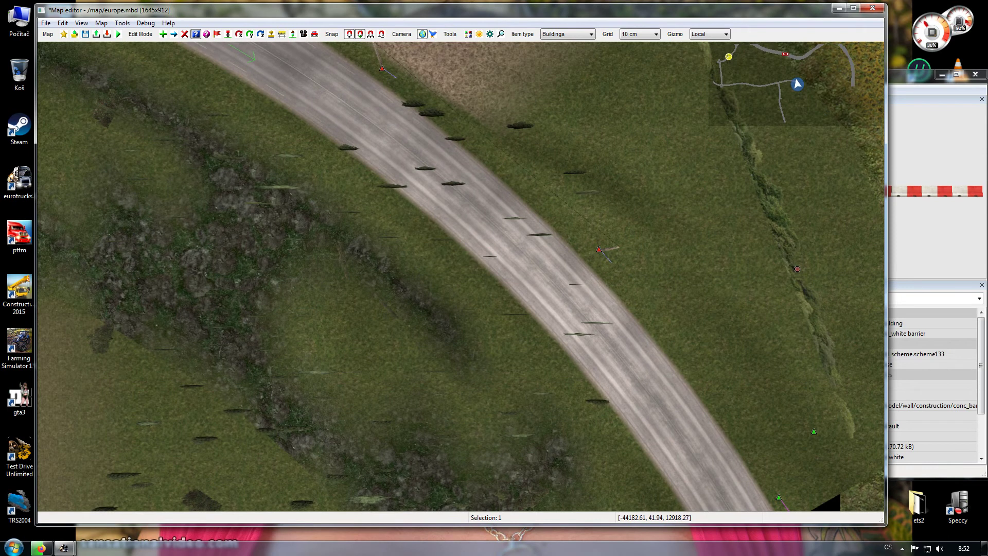
key(w)
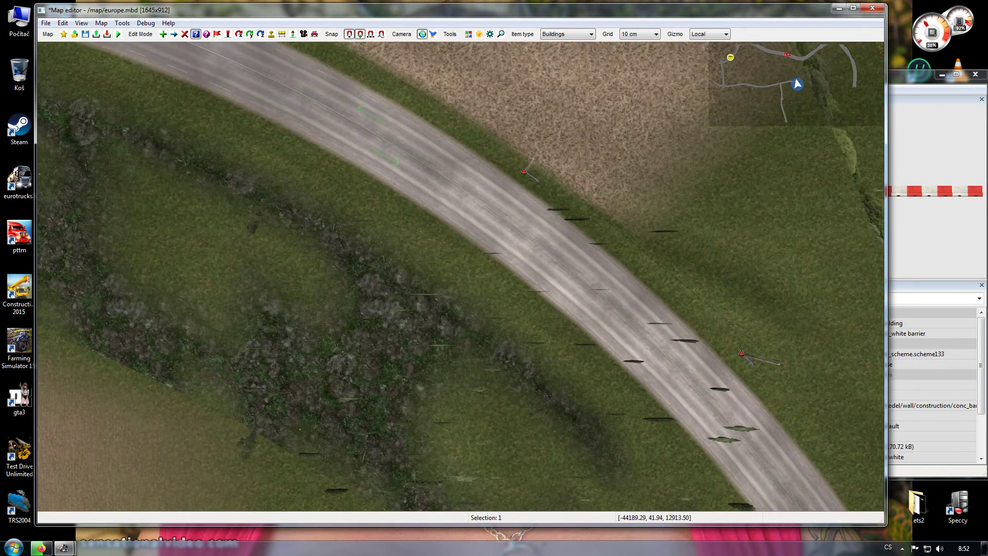
key(Up)
key(Left)
key(Down)
key(Right)
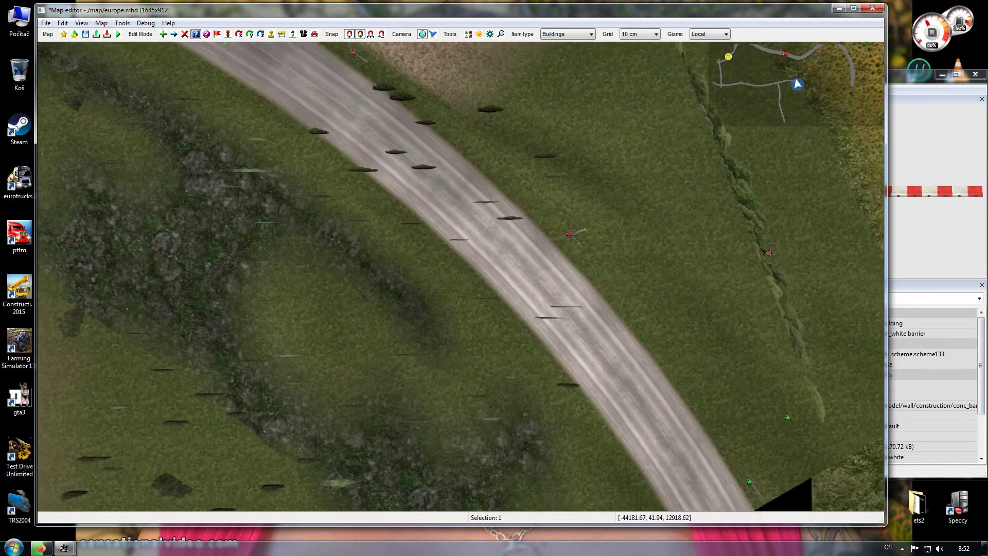
key(Down)
key(Right)
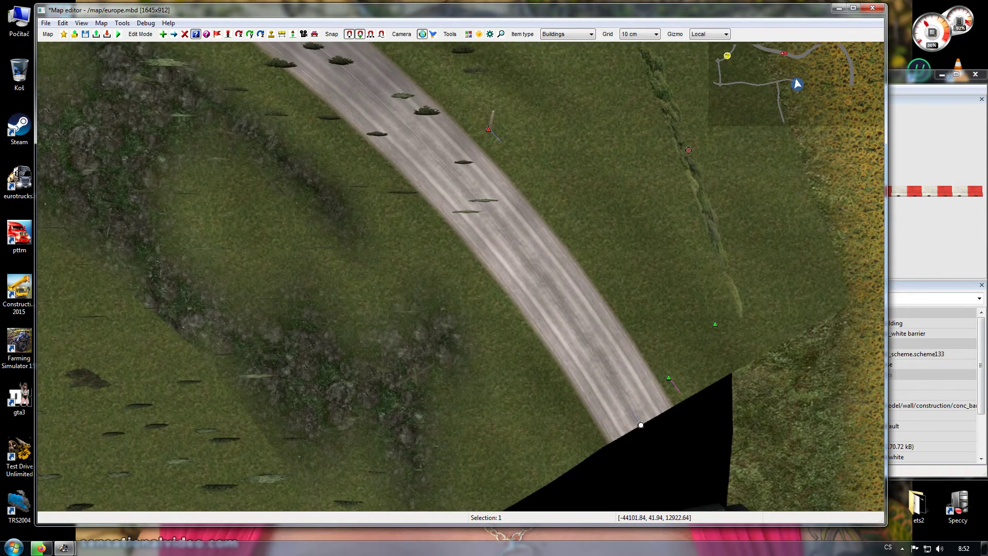
Inspect the properties of the far terrain item beside the curved road and close them without changes.
double_click(688, 150)
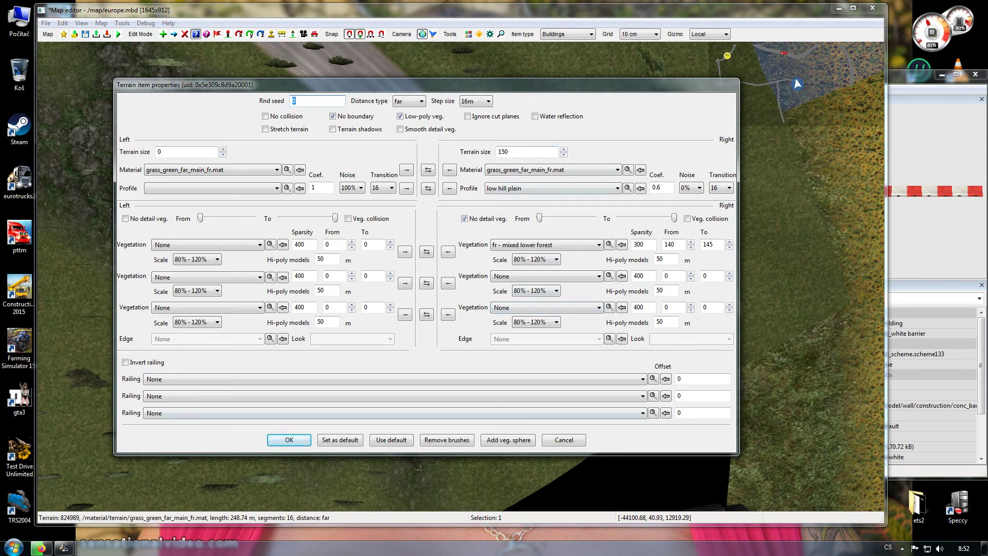
click(564, 440)
right_drag(396, 363, 336, 218)
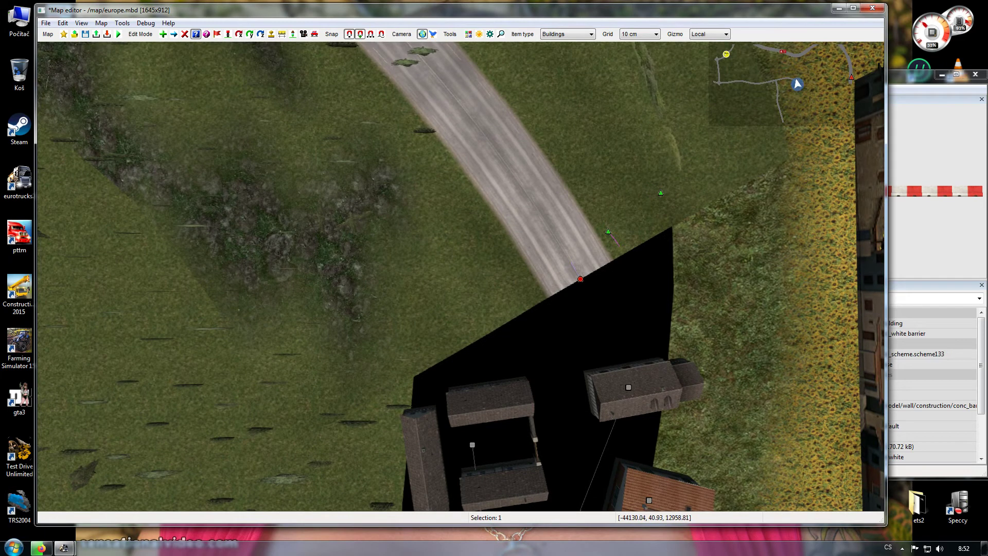
Delete the roadside items along the outer edge of the curved road that borders the grass and sunflower field.
click(184, 34)
right_drag(443, 154, 468, 417)
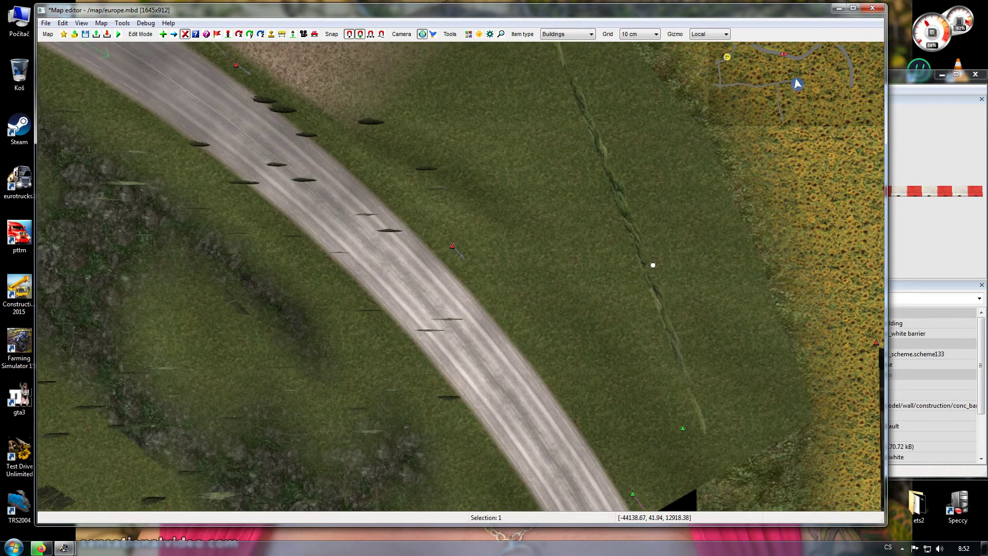
click(556, 368)
right_drag(478, 335, 573, 487)
click(447, 313)
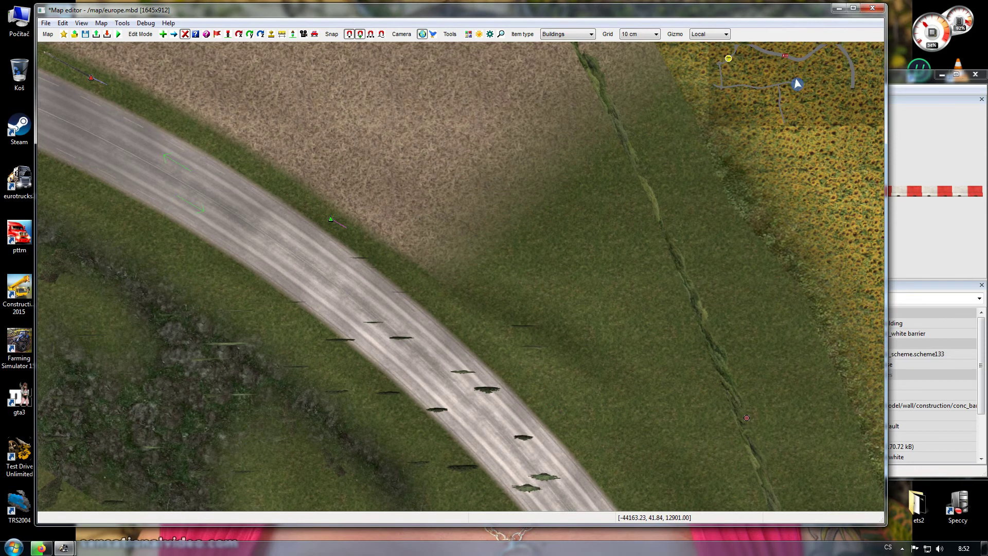
right_drag(446, 313, 106, 0)
key(Return)
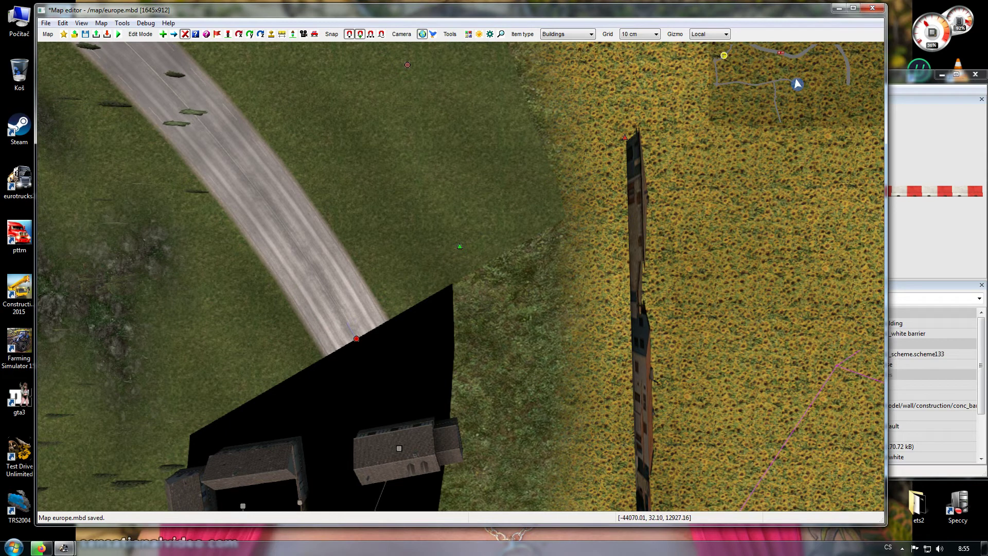
Delete the row of buildings in the sunflower field and the leftover buildings in the gap at the curved road's end.
click(625, 137)
right_drag(625, 137, 519, 553)
click(525, 118)
right_drag(525, 119, 852, 283)
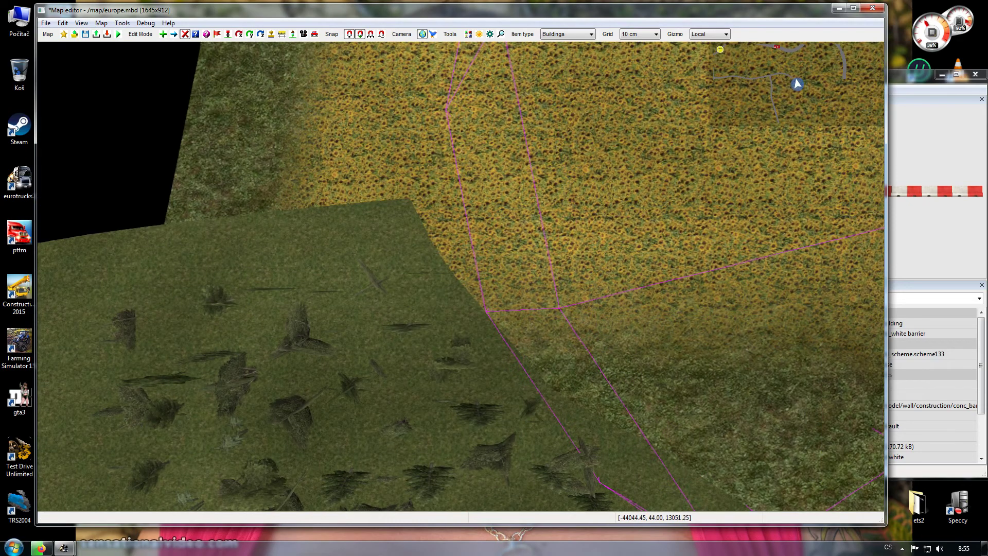
Delete the magenta wireframe spheres covering the sunflower field and the straight road south of it.
right_drag(460, 277, 839, 427)
right_drag(461, 277, 565, 439)
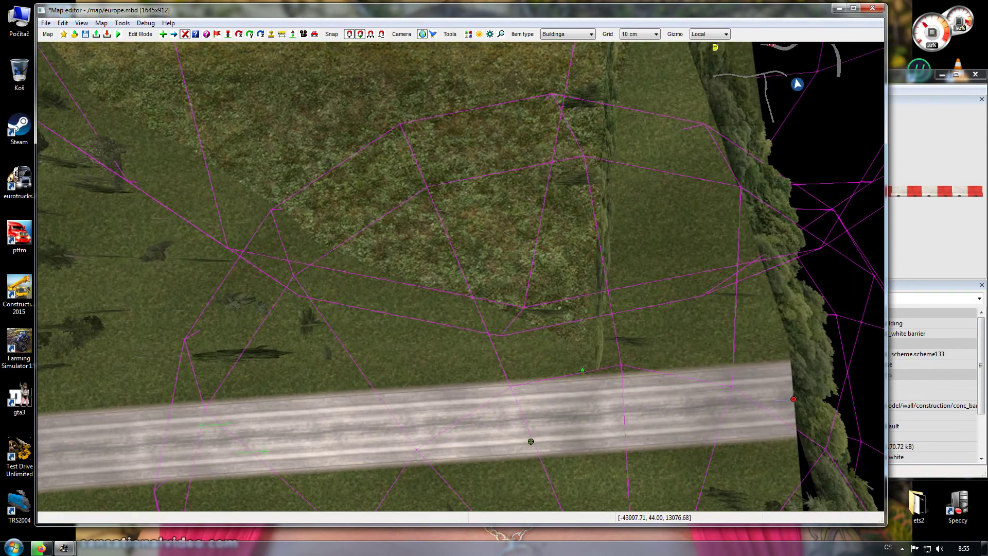
right_drag(461, 276, 554, 439)
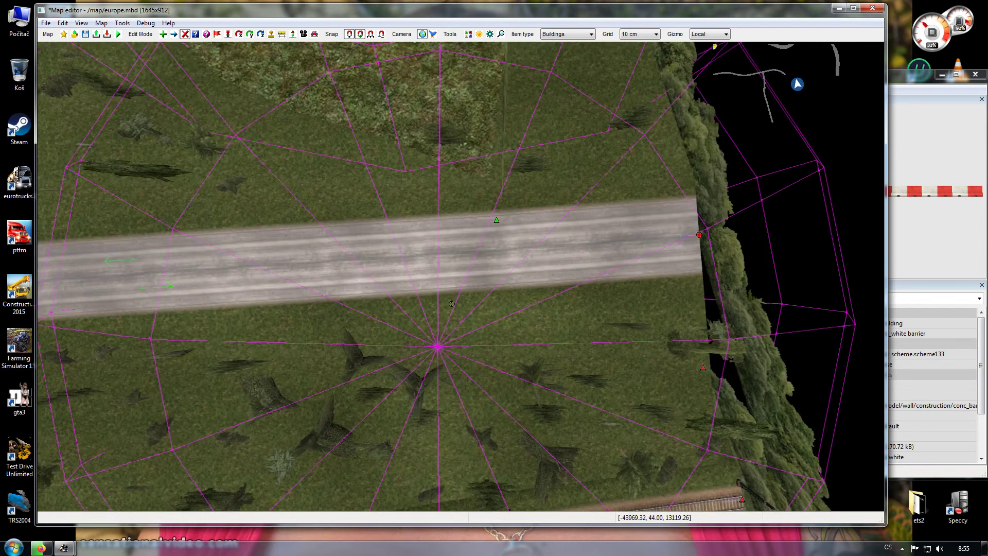
click(437, 280)
right_drag(437, 280, 426, 47)
right_drag(460, 276, 363, 124)
key(w)
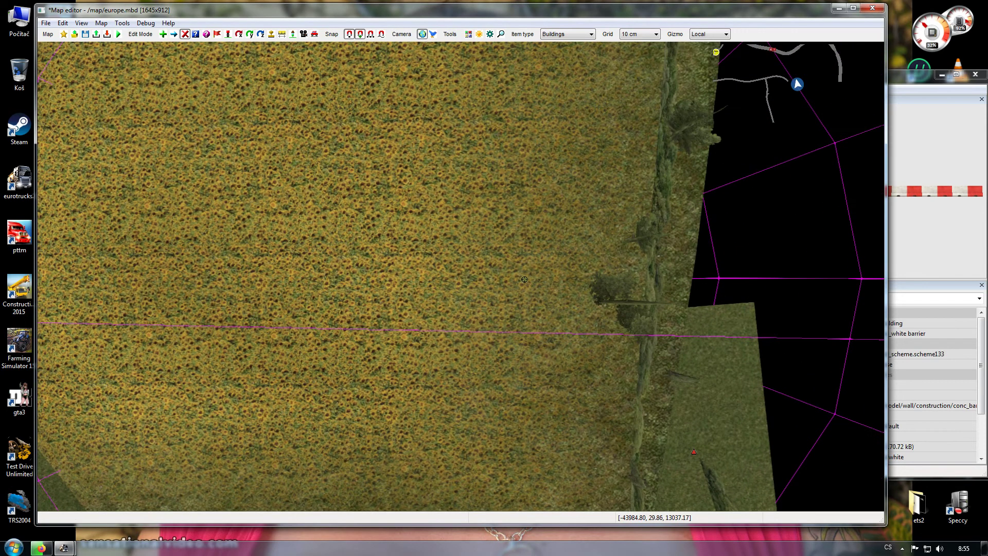
right_drag(524, 280, 498, 245)
scroll(499, 245, down, 6)
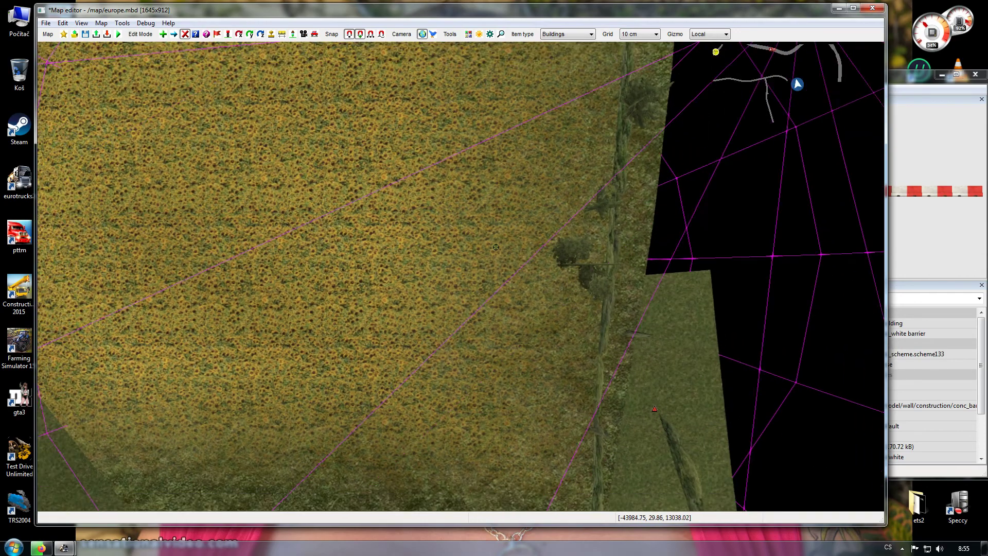
click(474, 265)
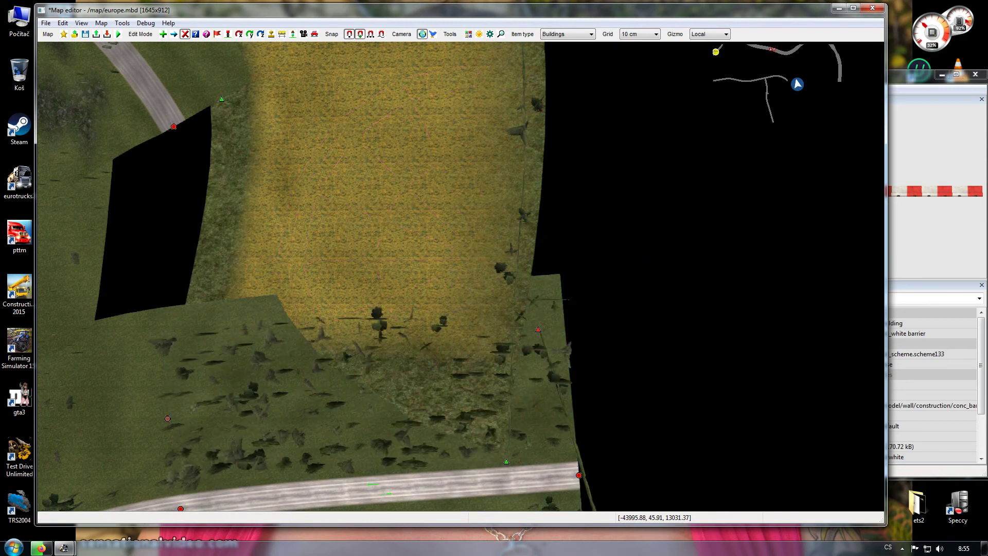
Delete the hedges running along the outer edge of the sunflower field down to the road's open end.
right_drag(463, 288, 532, 161)
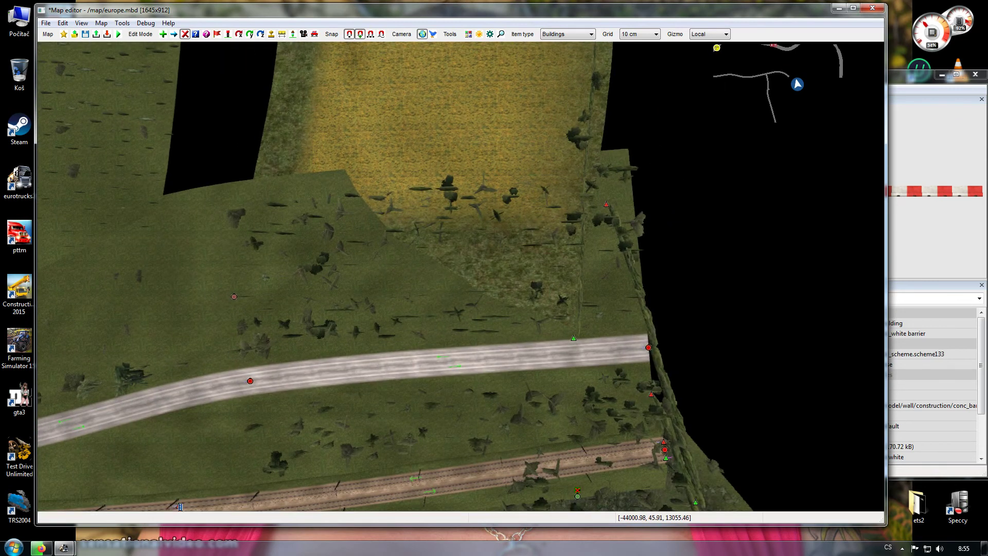
click(645, 304)
right_drag(638, 257, 560, 478)
key(w)
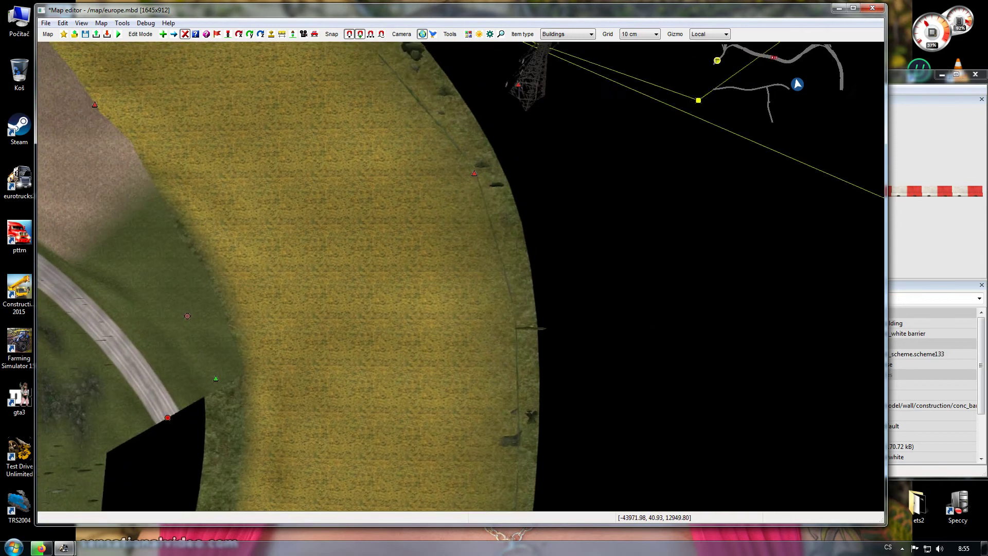
key(s)
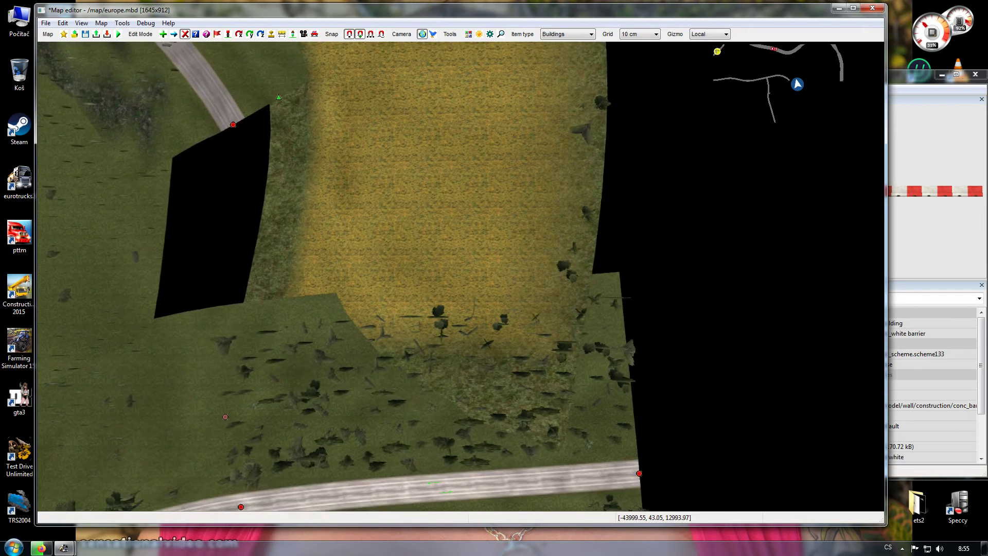
Review the properties of the village Y-junction prefab, including its Show in UI map option, and accept them.
key(s)
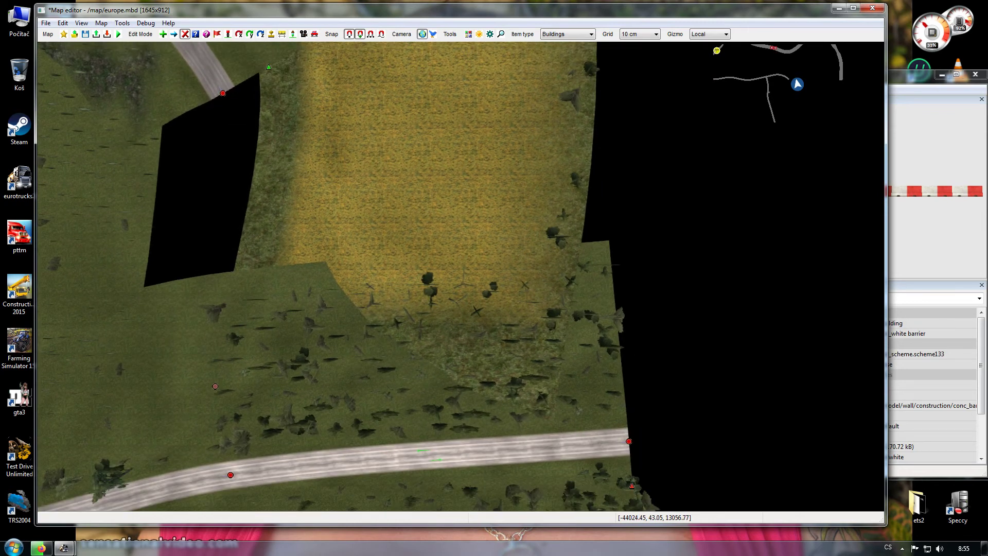
key(w)
key(a)
key(s)
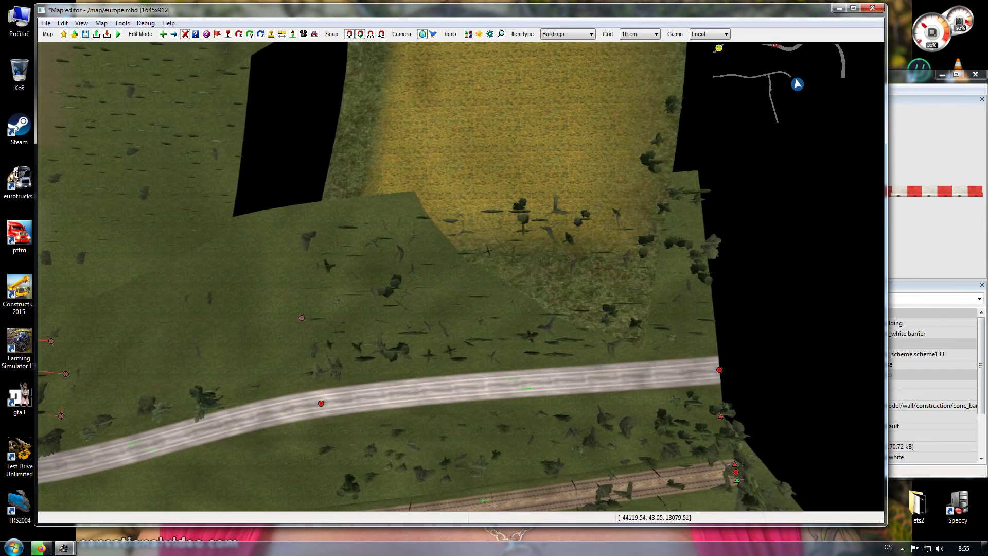
key(a)
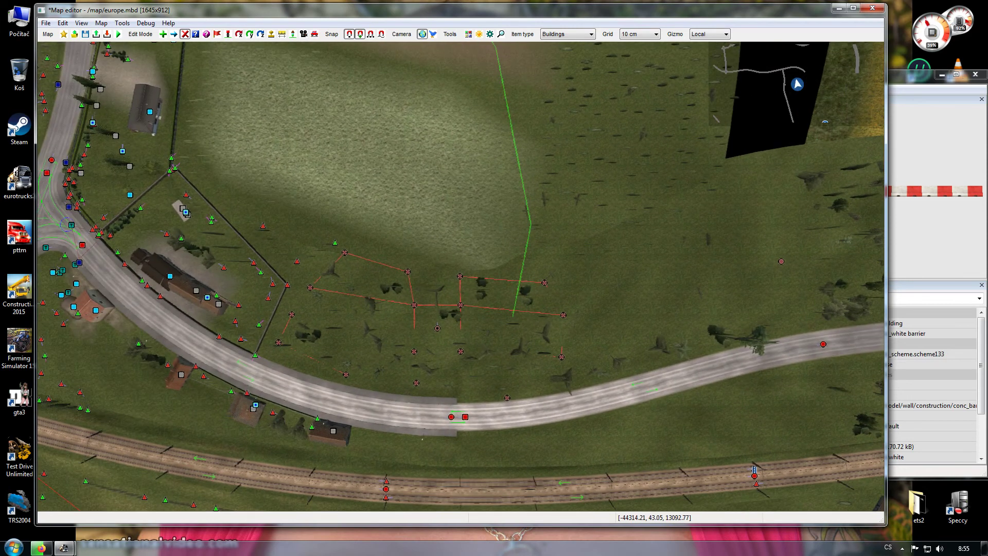
key(a)
key(w)
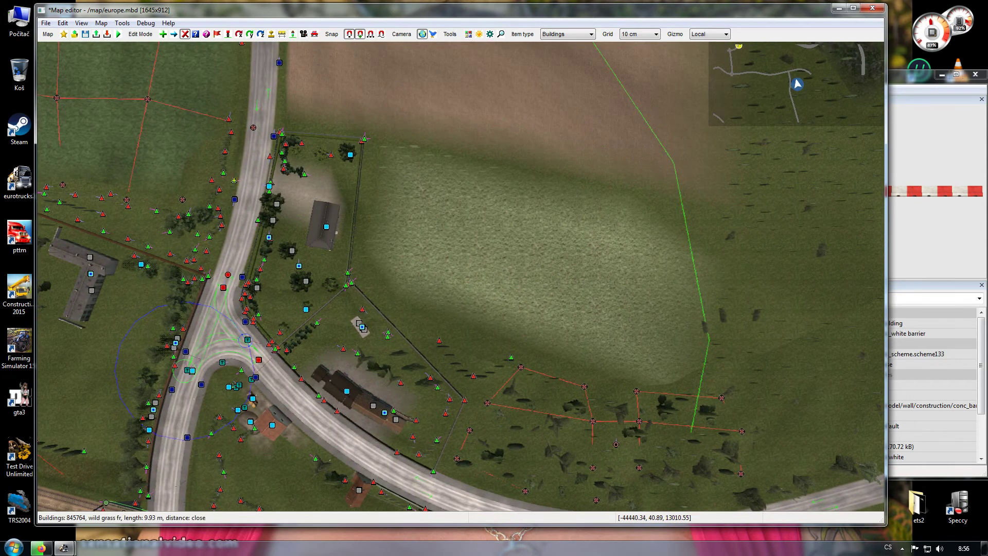
click(195, 34)
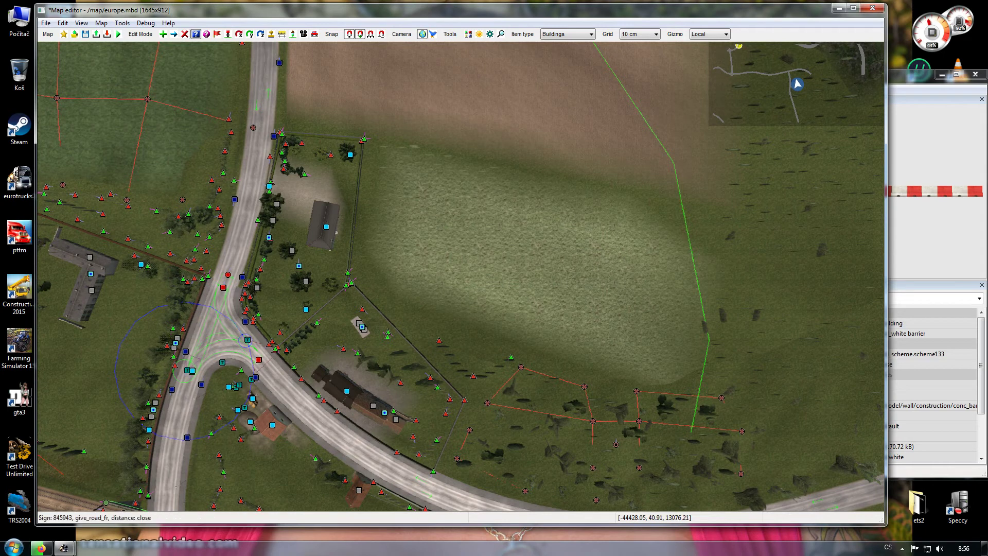
click(234, 385)
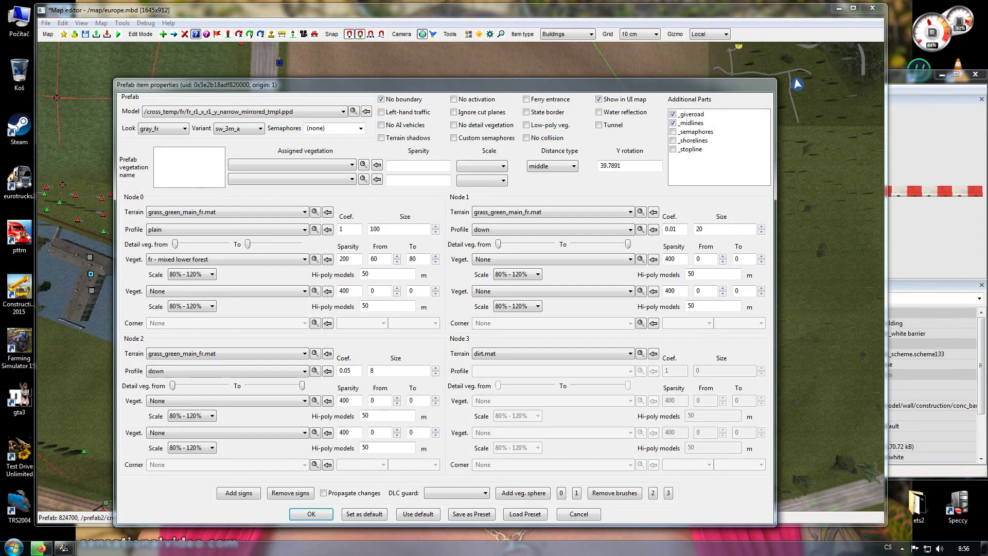
click(311, 514)
Enable Show in UI map for the road leaving the junction and for the fr_road1_sw_end_tmpl prefab at its end.
right_drag(357, 354, 118, 166)
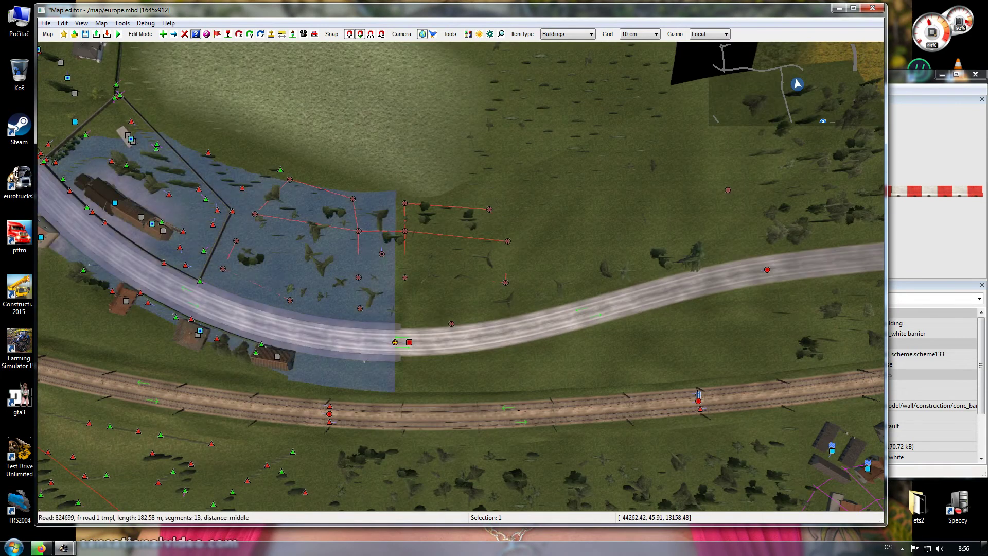
click(395, 342)
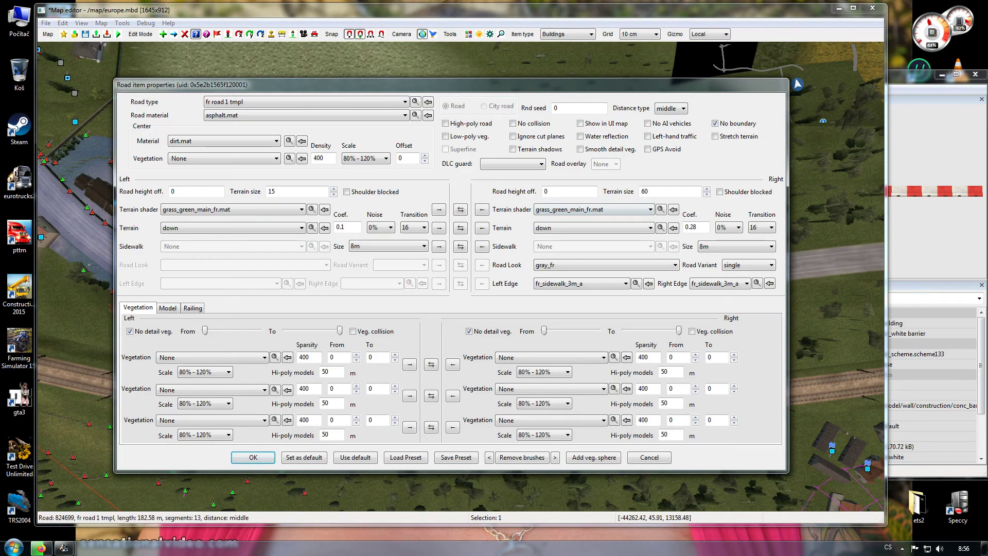
click(580, 123)
key(Return)
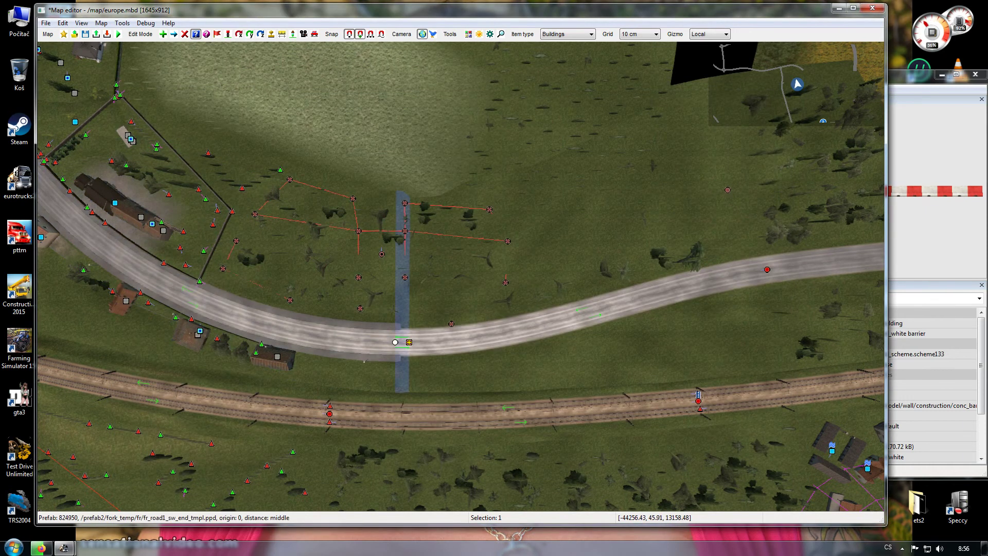
double_click(409, 342)
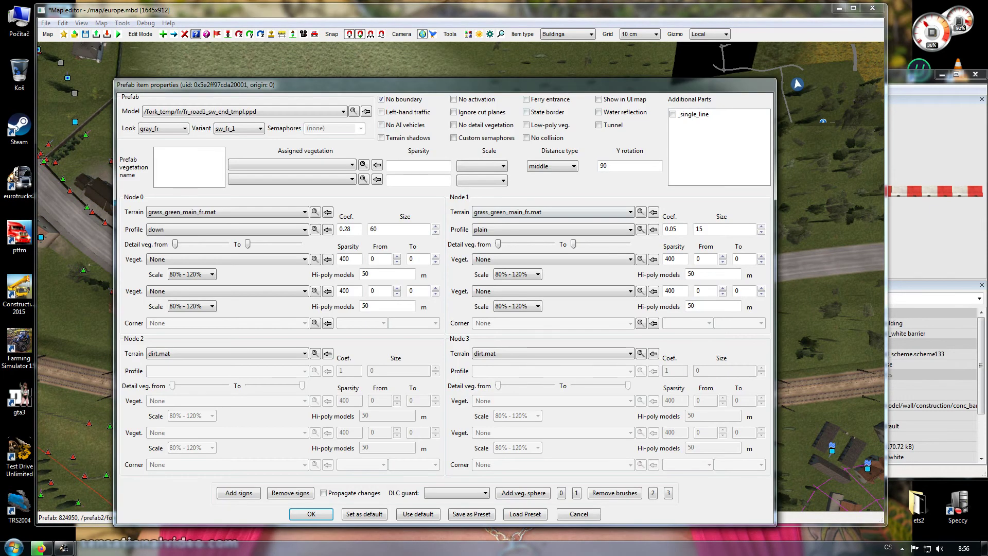
key(Return)
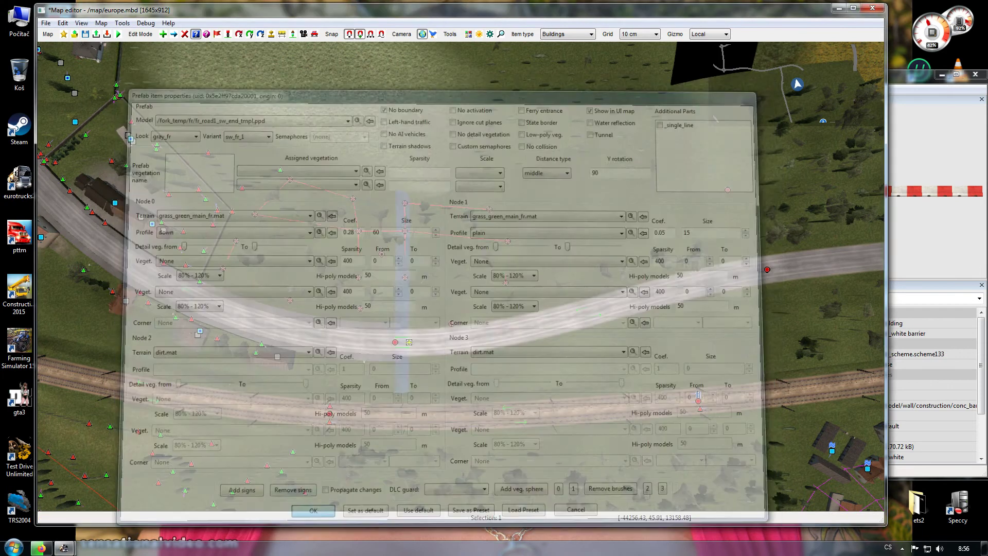
Enable Show in UI map for the two road segments between the sidewalk-end prefab and the road's open end.
right_drag(767, 269, 406, 260)
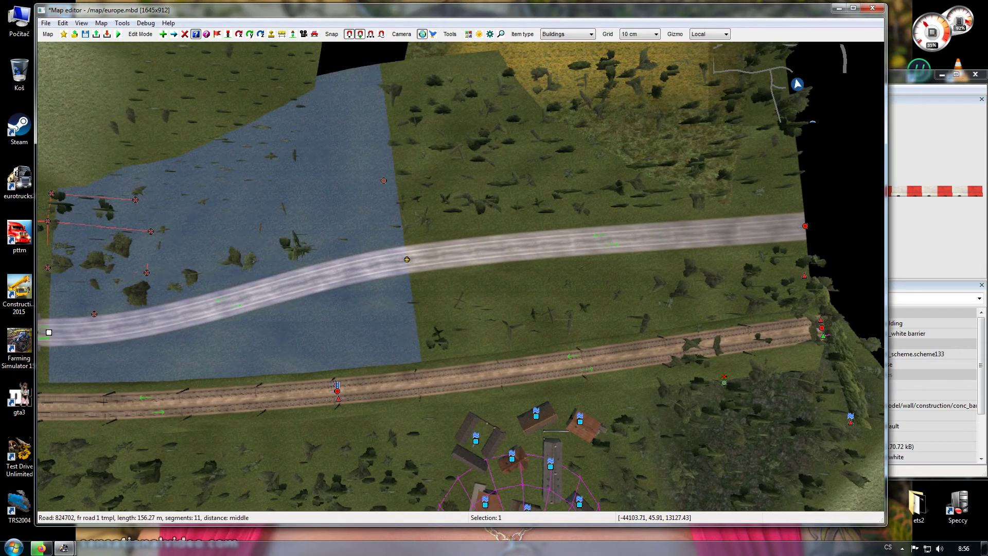
double_click(407, 259)
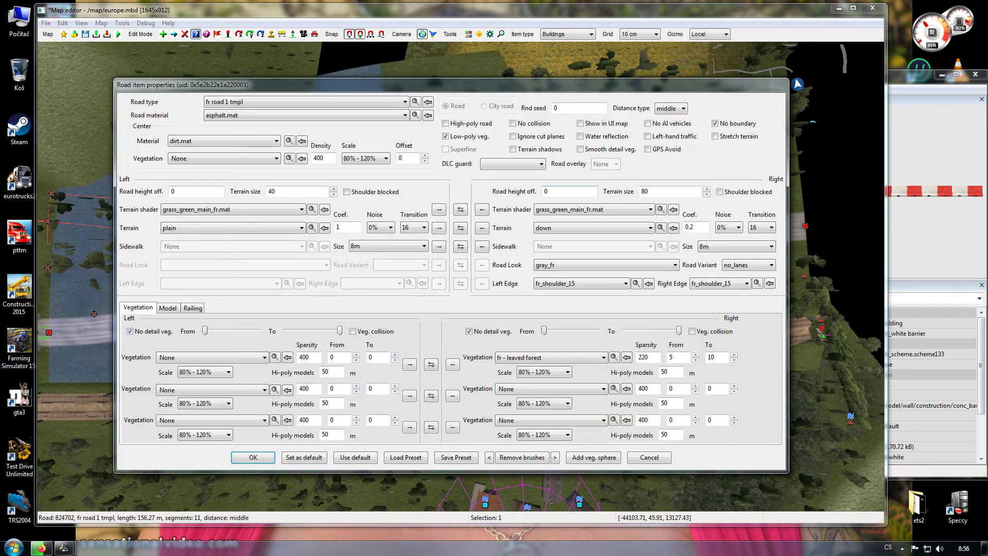
key(Return)
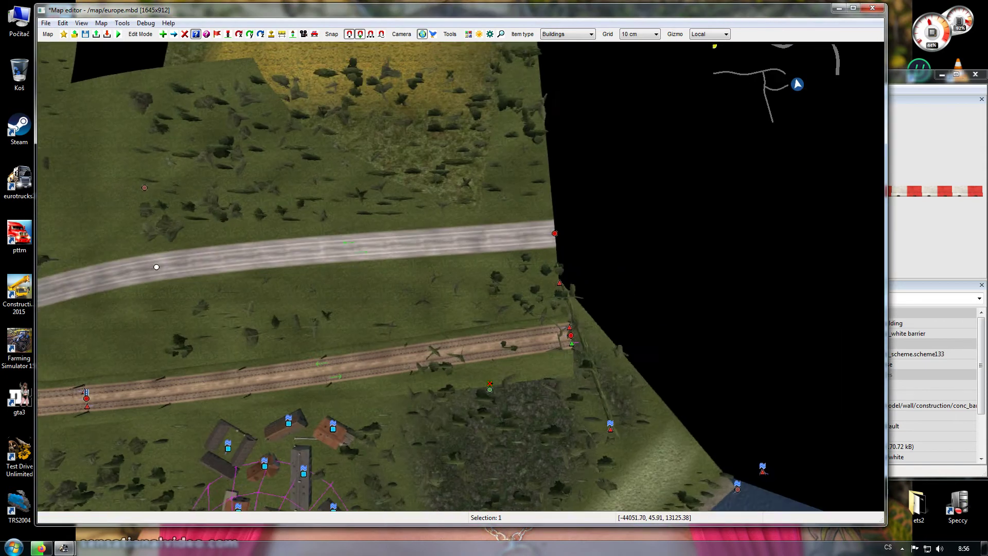
right_drag(279, 262, 241, 268)
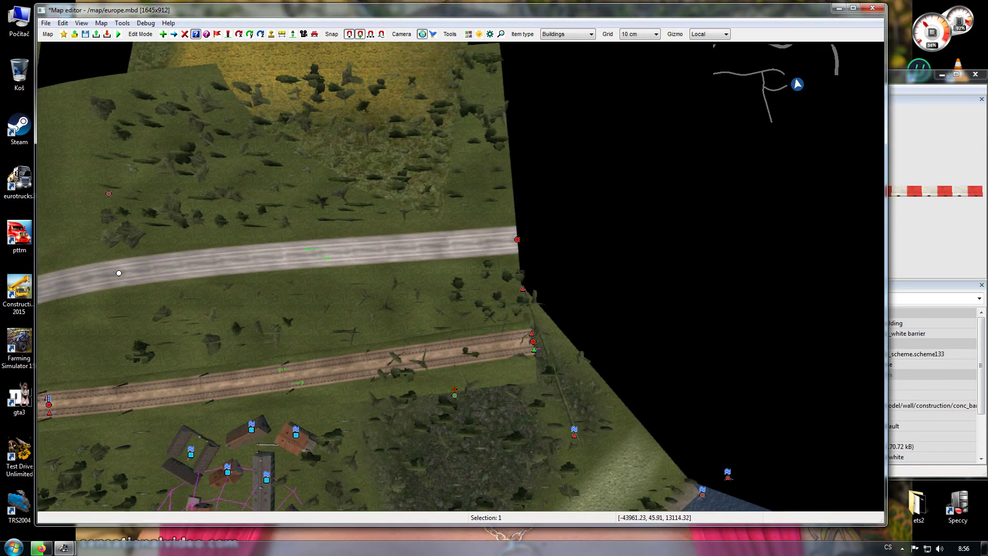
double_click(517, 239)
key(Return)
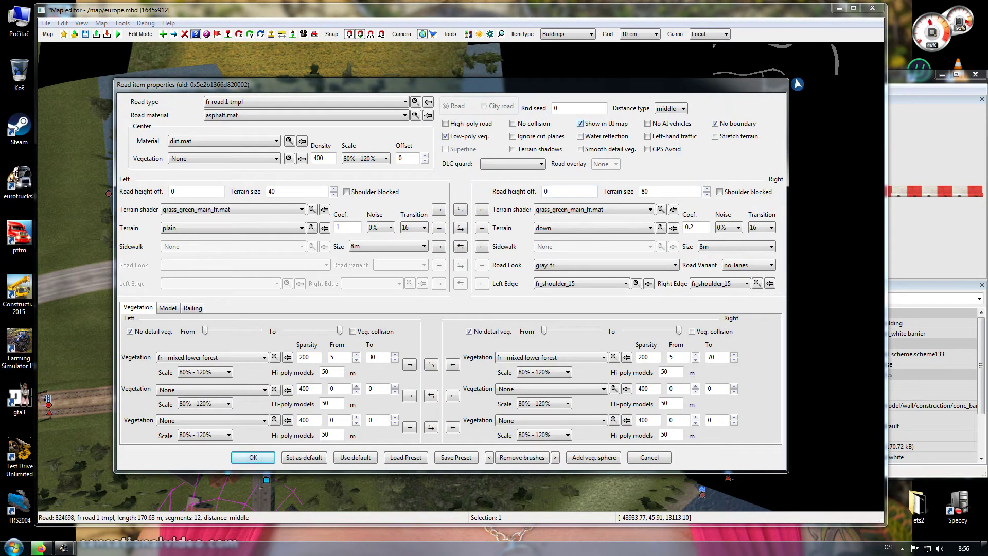
key(Return)
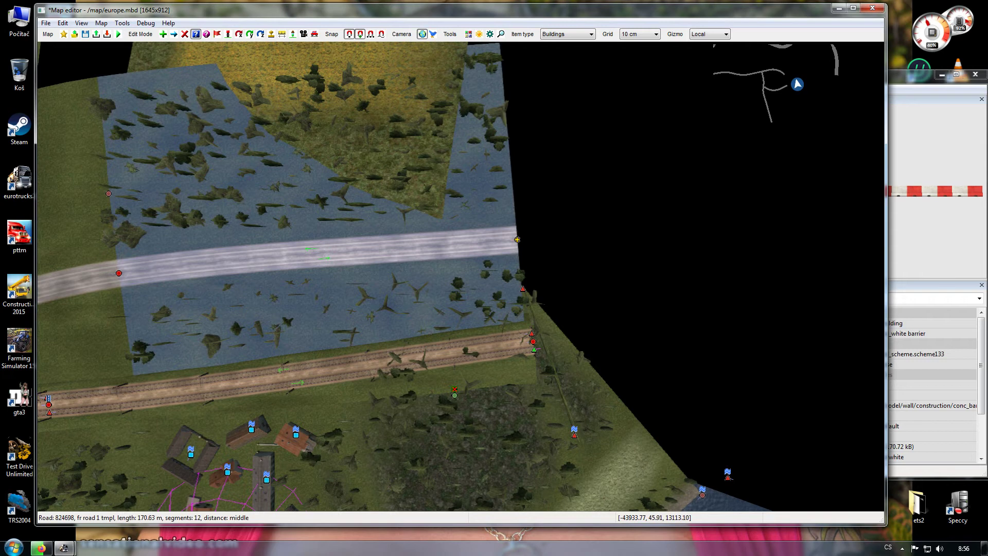
Extend the road from its open end with a new, nearly straight segment into the empty area beyond the terrain.
click(173, 34)
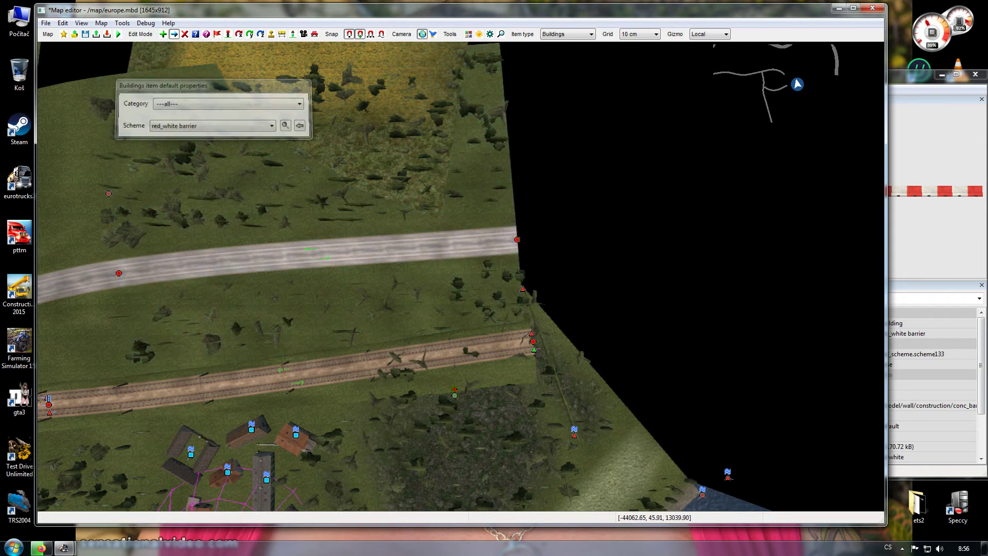
click(517, 239)
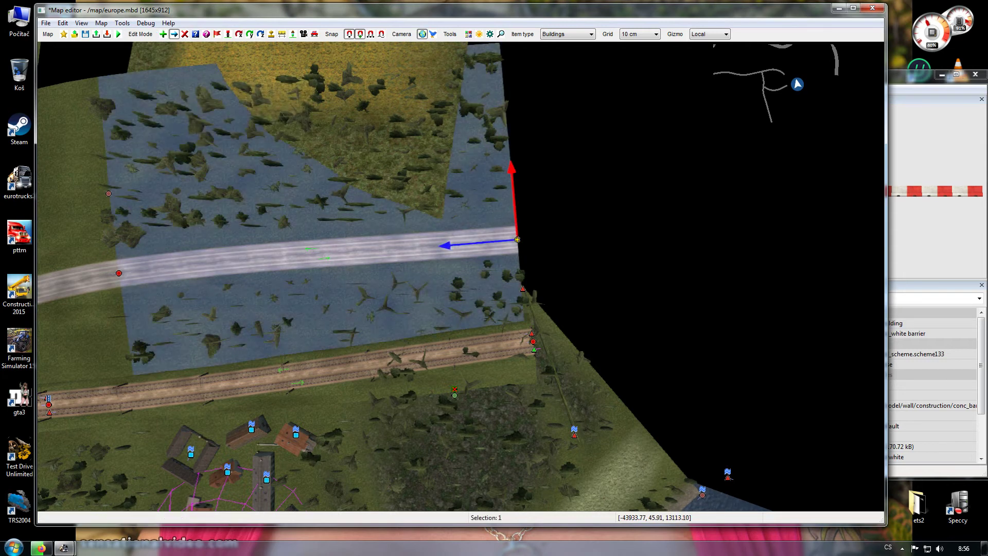
right_drag(517, 239, 185, 257)
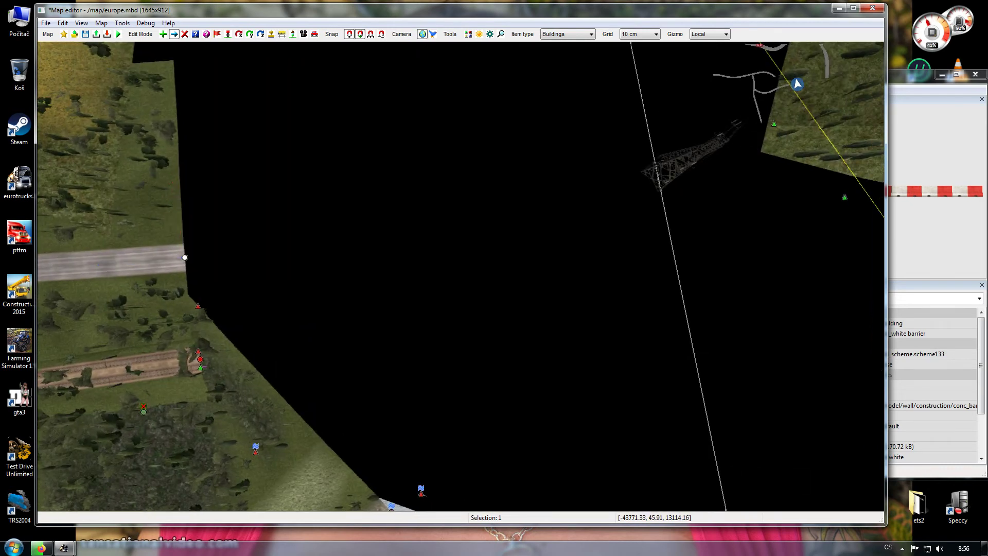
click(366, 277)
key(Escape)
drag(167, 293, 185, 257)
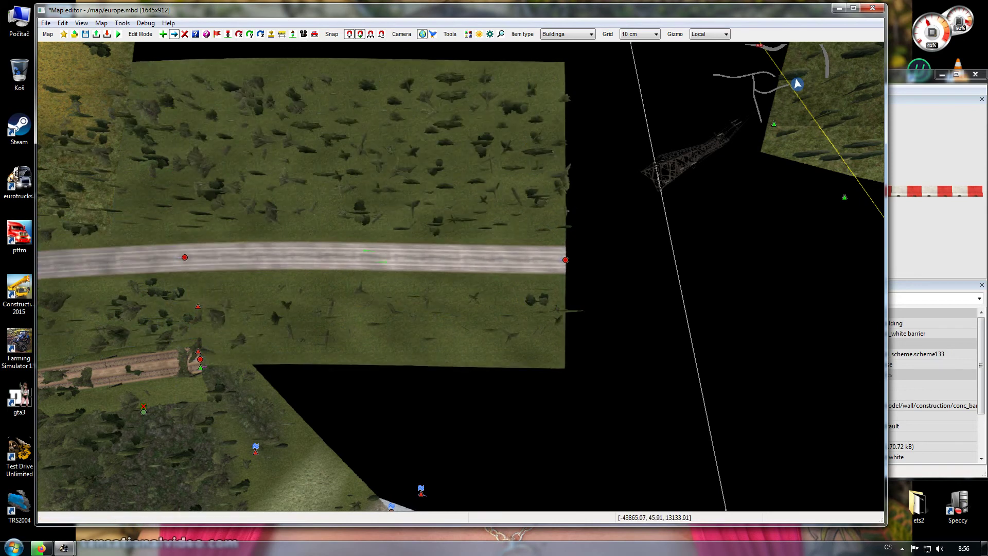
Move the village road's open end across the empty area towards the divided road.
right_drag(571, 265, 283, 272)
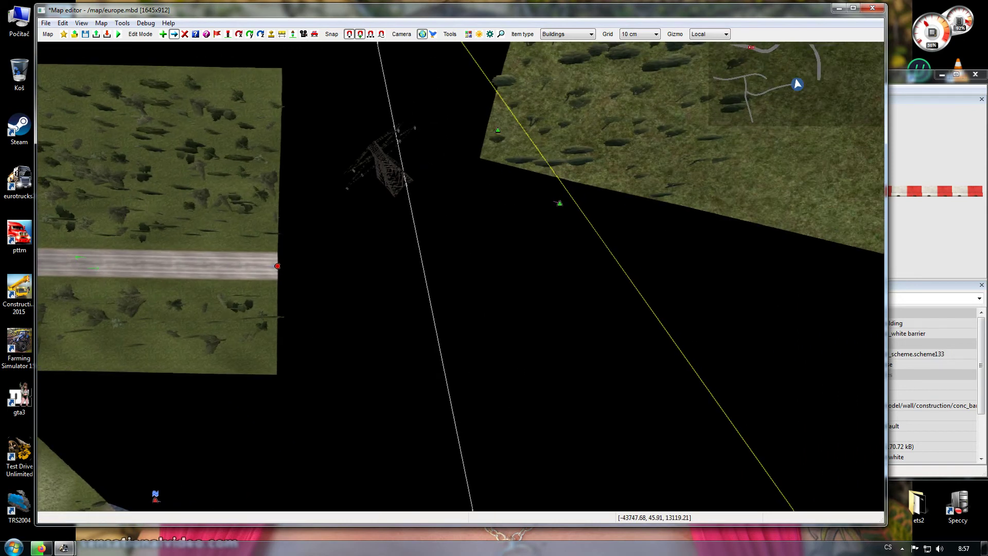
drag(277, 266, 613, 312)
right_drag(613, 312, 1, 373)
Delete the item attached to the end of the divided road beside the warehouses.
key(d)
right_drag(544, 385, 591, 266)
key(d)
click(597, 308)
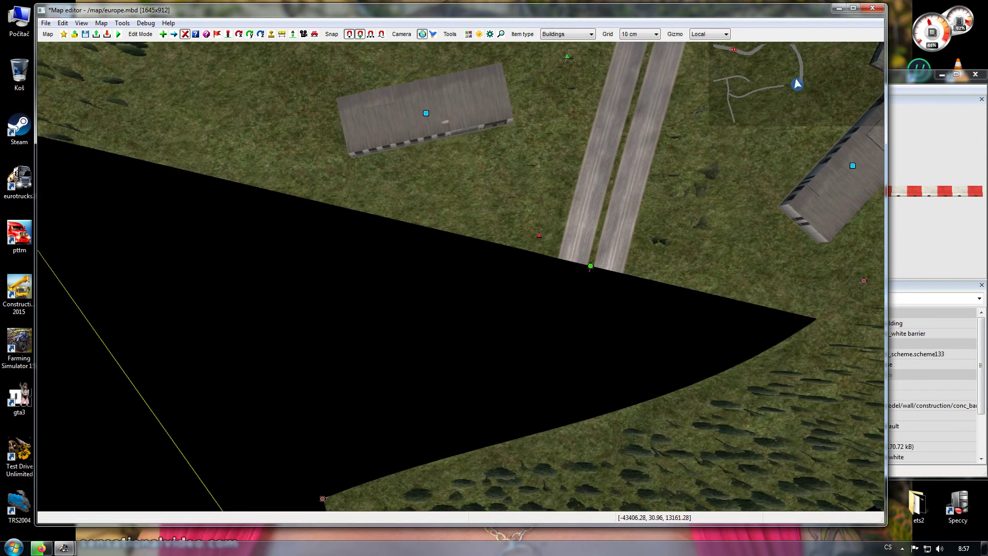
Clear the asset search in the content browser and limit the assets to the Prefab type.
click(931, 243)
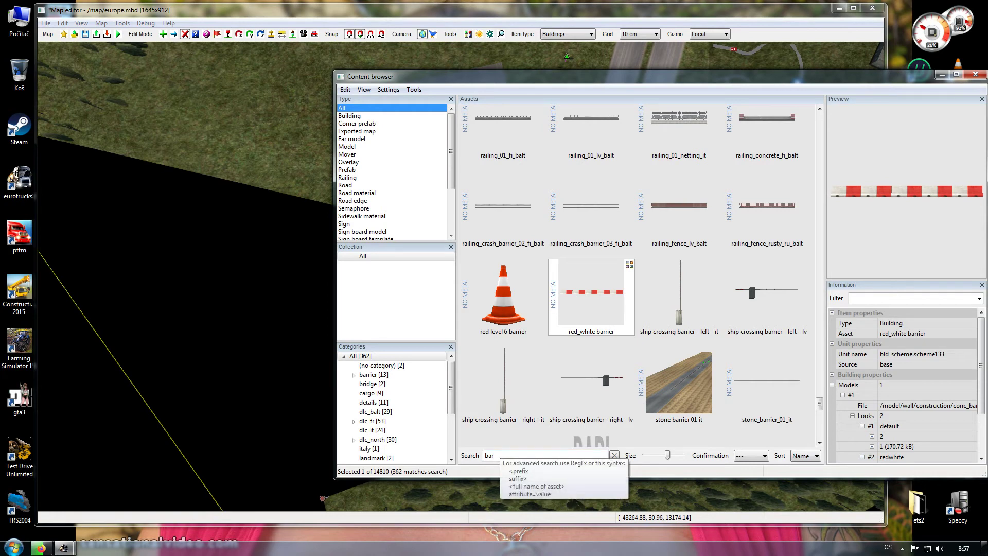
key(BackSpace)
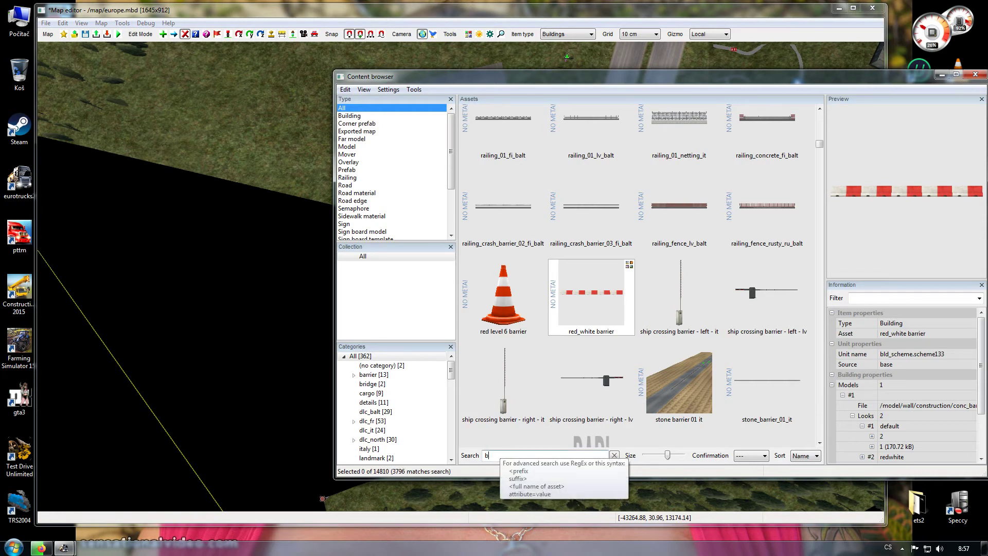
key(BackSpace)
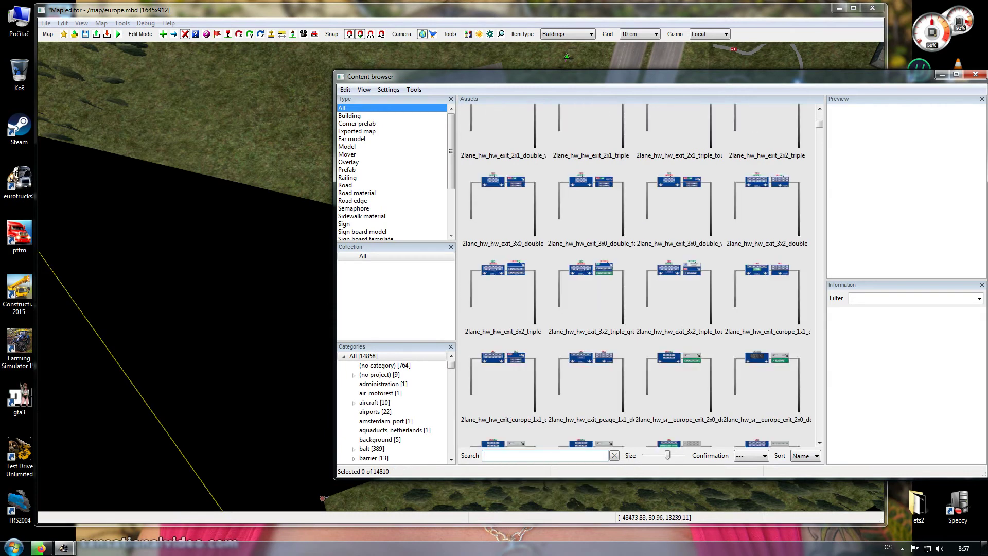
click(347, 169)
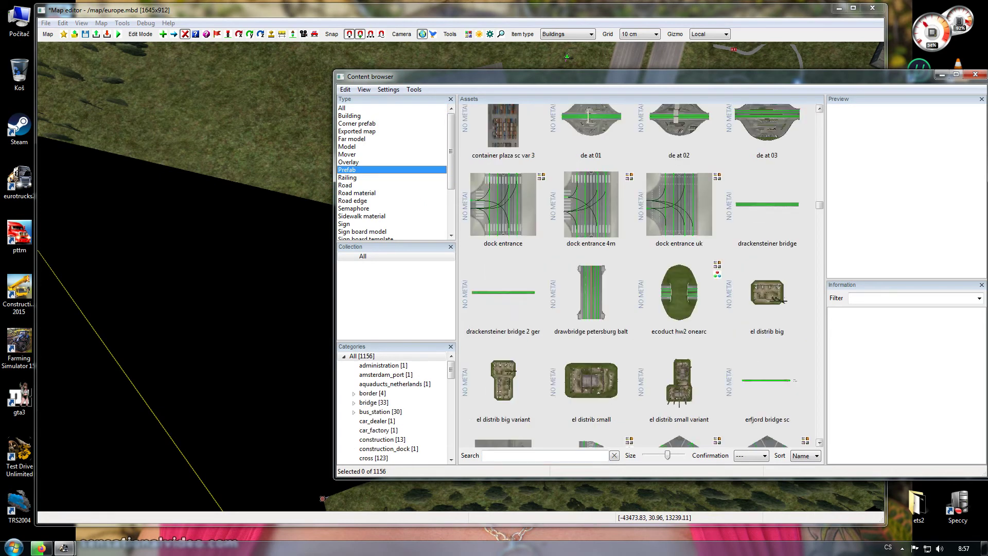
Place the dock entrance 4m prefab in the empty area near the divided road's open end.
click(680, 206)
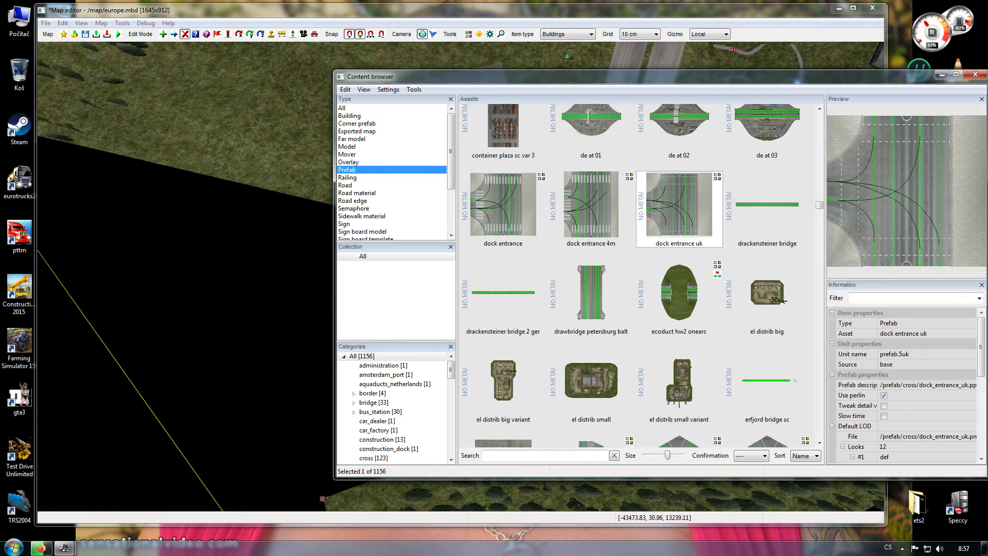
click(591, 206)
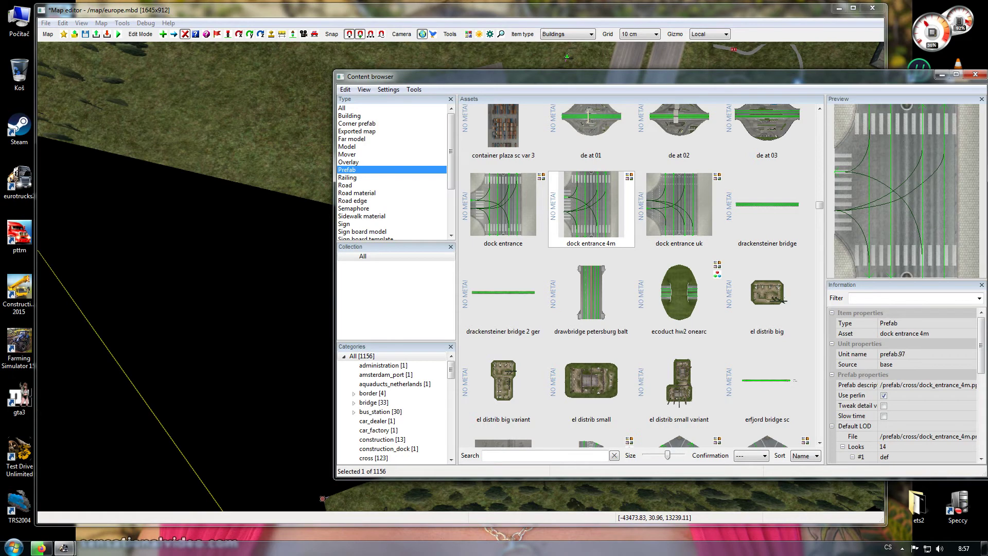
double_click(591, 206)
click(522, 336)
click(522, 304)
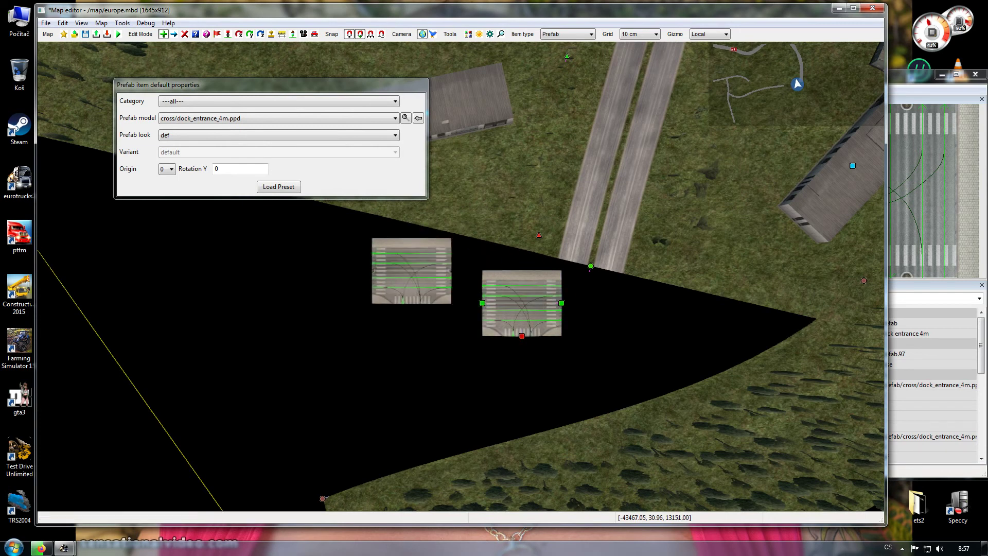
Rotate the dock entrance 4m prefab into line with the divided road and join it to the road's open end.
click(250, 34)
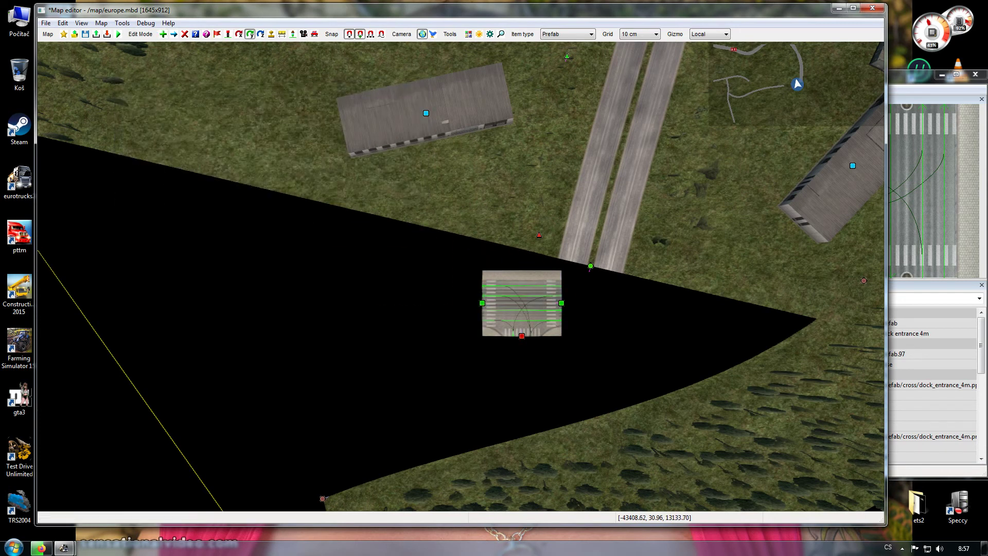
drag(562, 303, 577, 329)
click(174, 34)
click(556, 318)
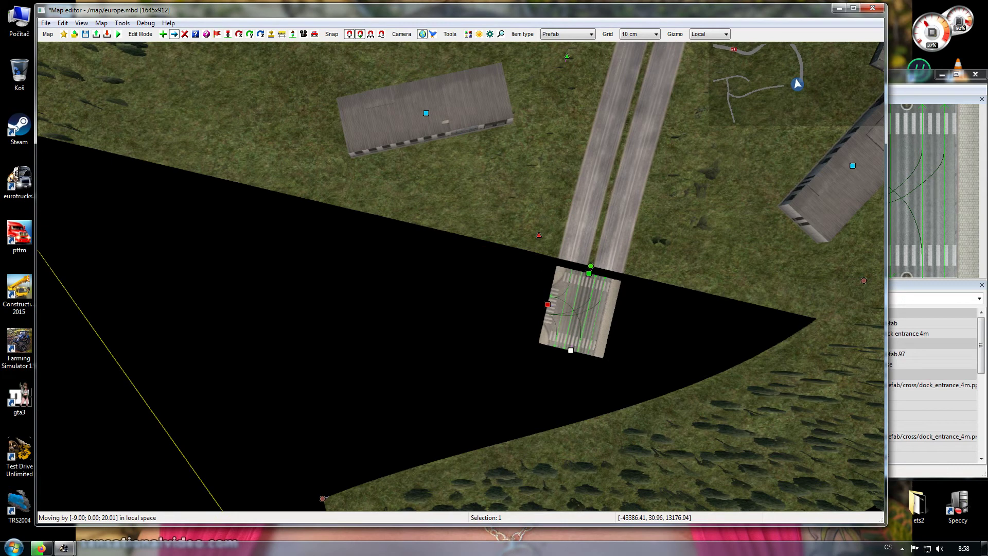
drag(577, 329, 578, 329)
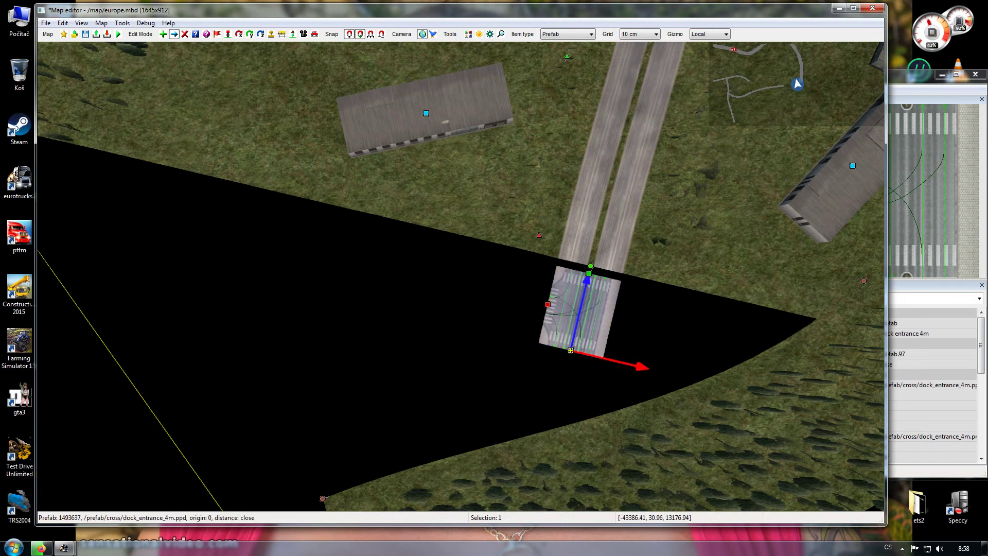
click(659, 195)
drag(579, 313, 581, 306)
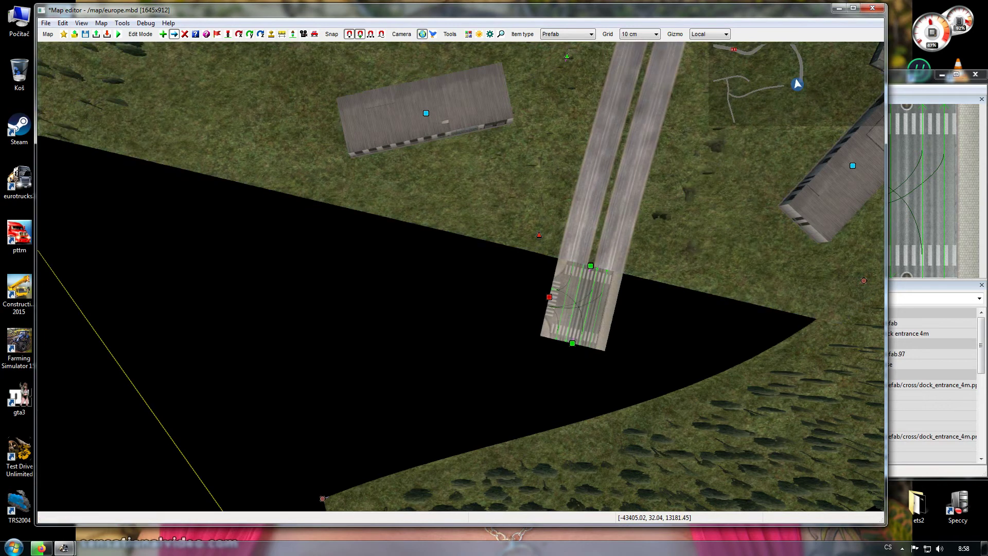
drag(576, 326, 571, 347)
key(Escape)
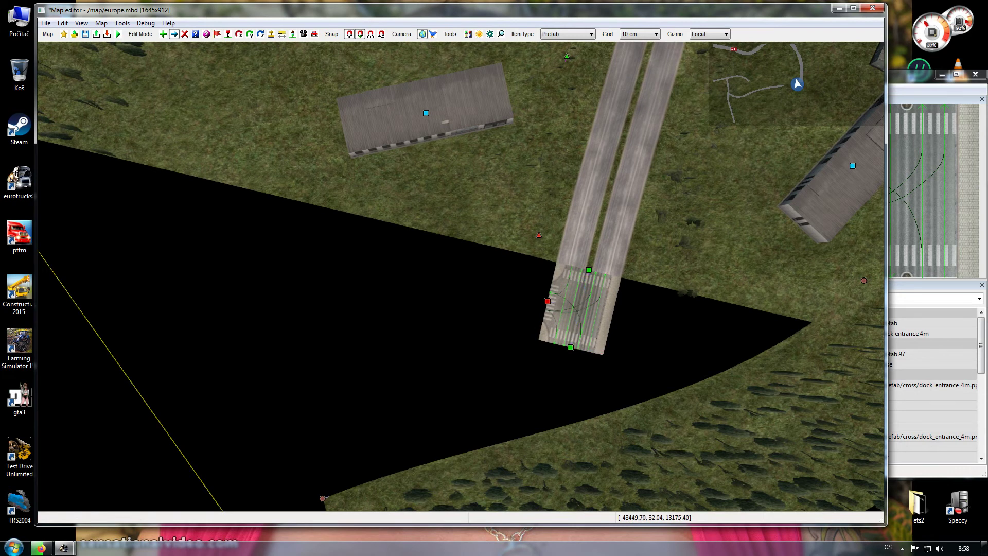
Delete the dock entrance 4m prefab from the end of the divided road.
right_drag(442, 273, 610, 284)
key(d)
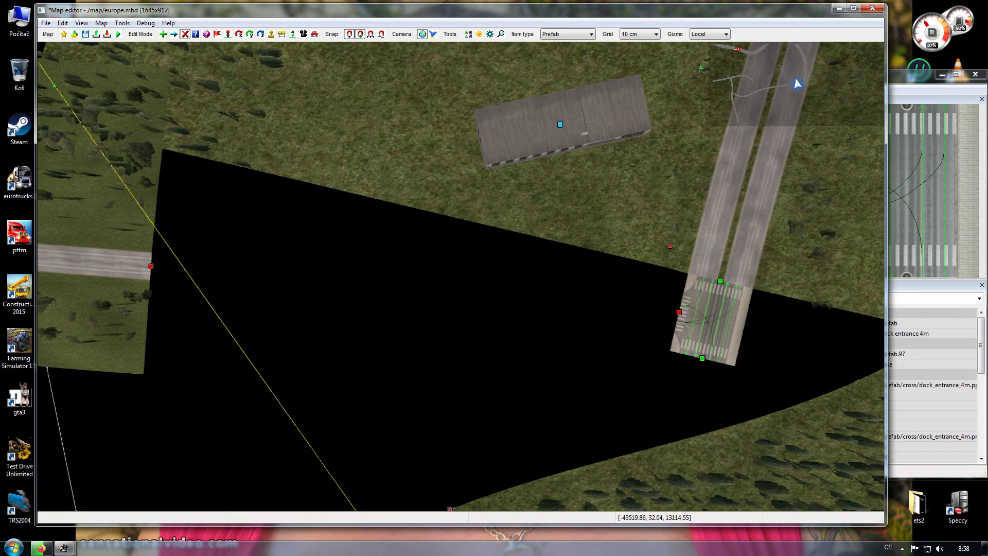
click(719, 284)
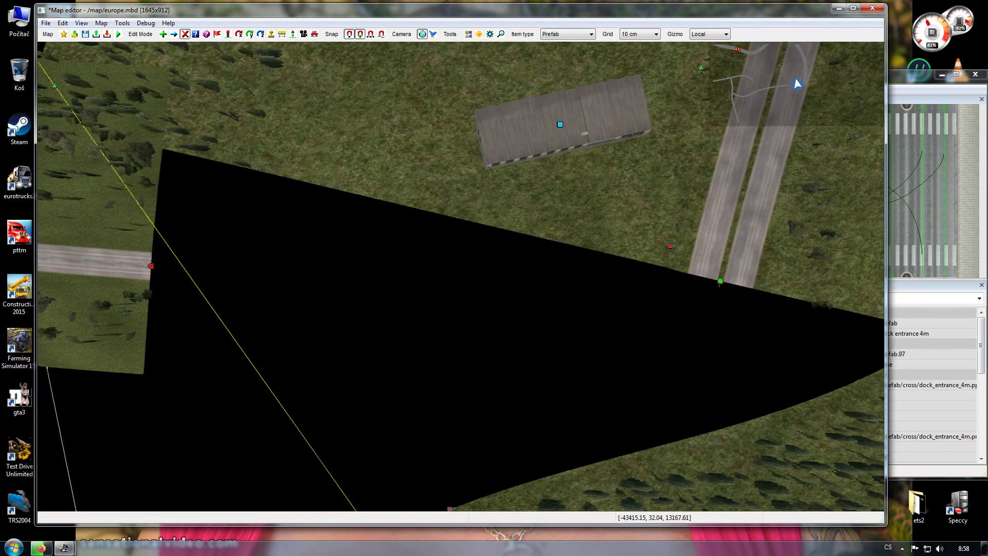
Find the balt hw2 sr fork long tmpl prefab and place it in the empty area between the two roads.
click(921, 273)
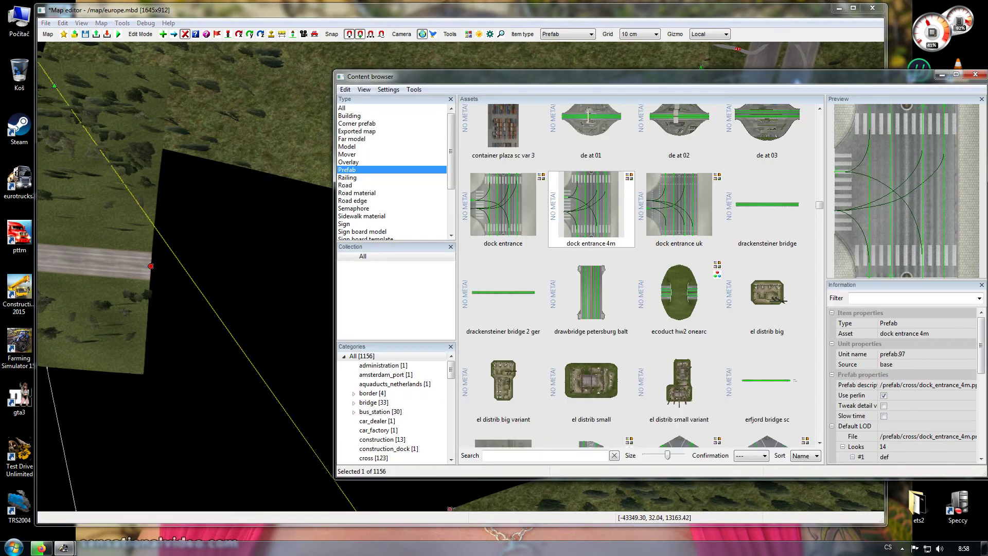
drag(820, 205, 819, 117)
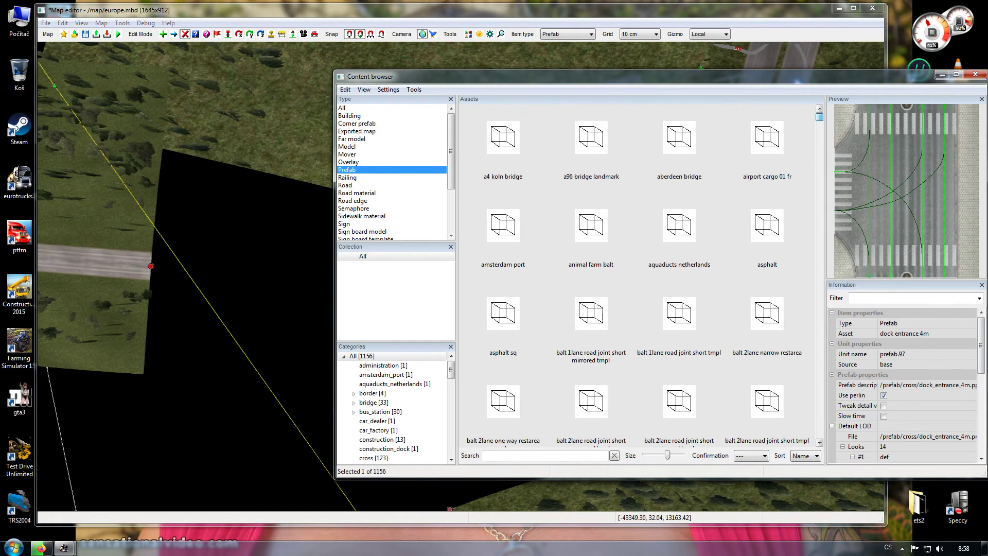
click(820, 443)
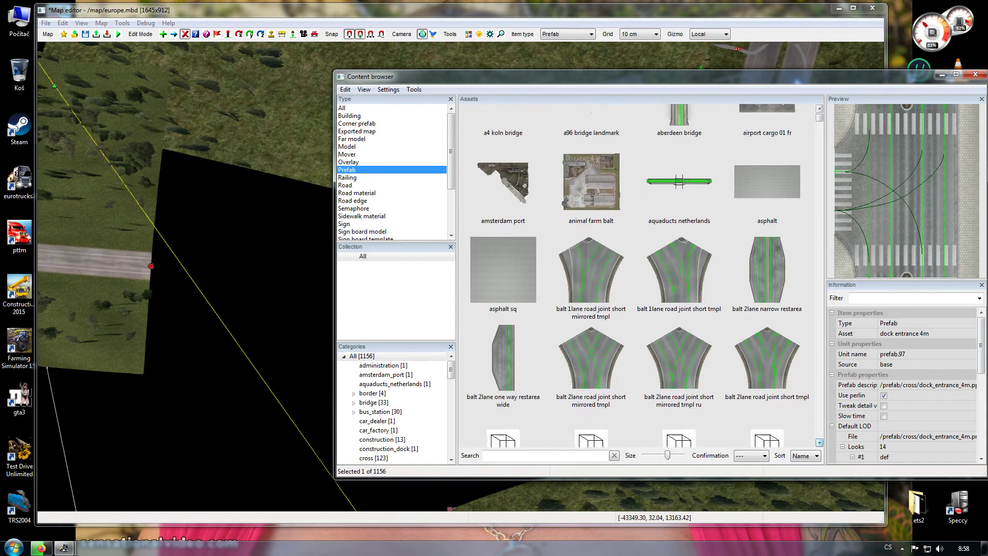
scroll(638, 273, down, 5)
scroll(639, 273, down, 6)
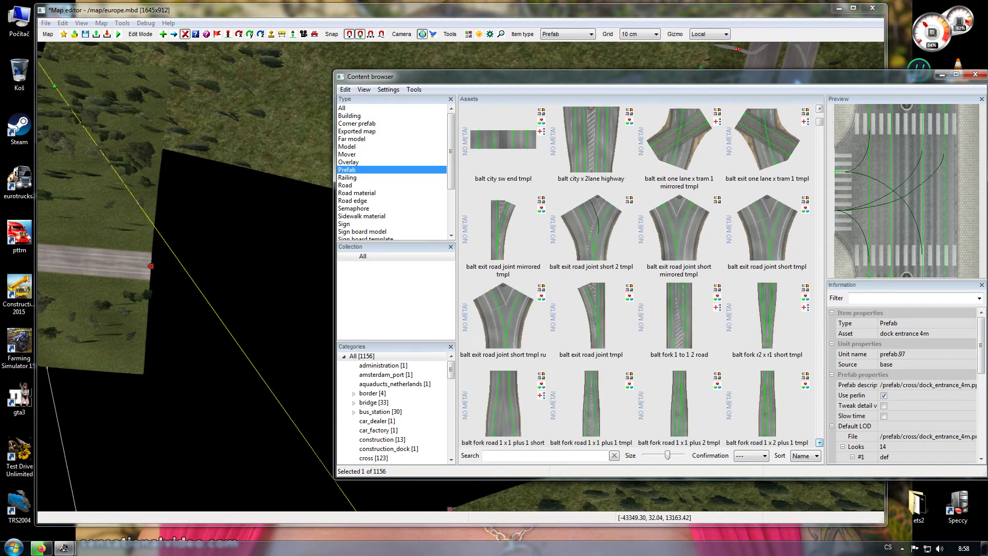
scroll(638, 272, down, 10)
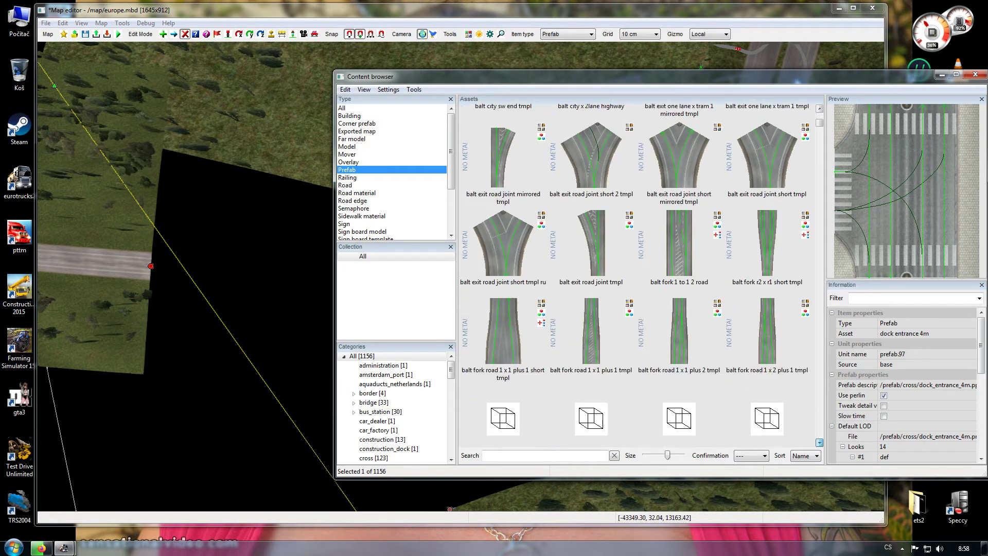
scroll(638, 276, down, 8)
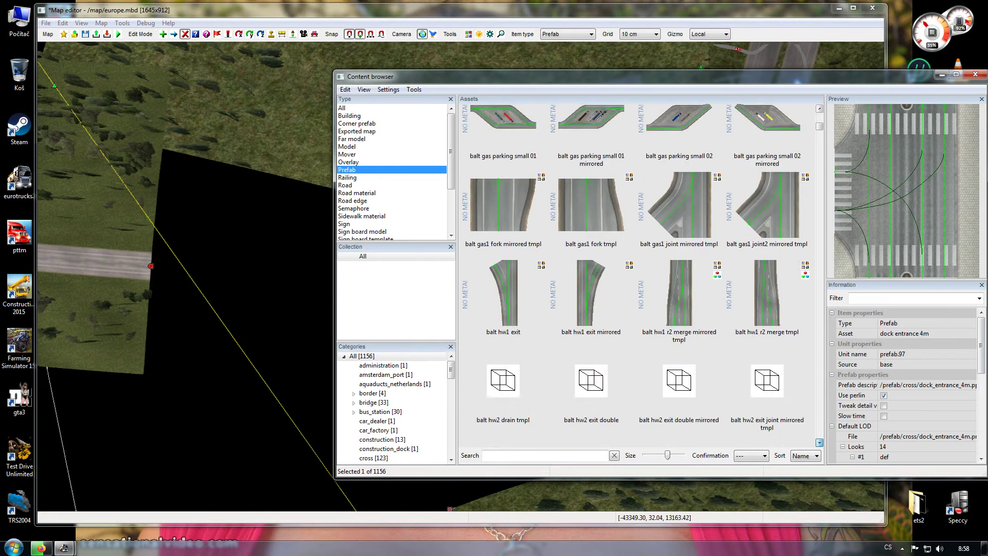
scroll(638, 276, down, 7)
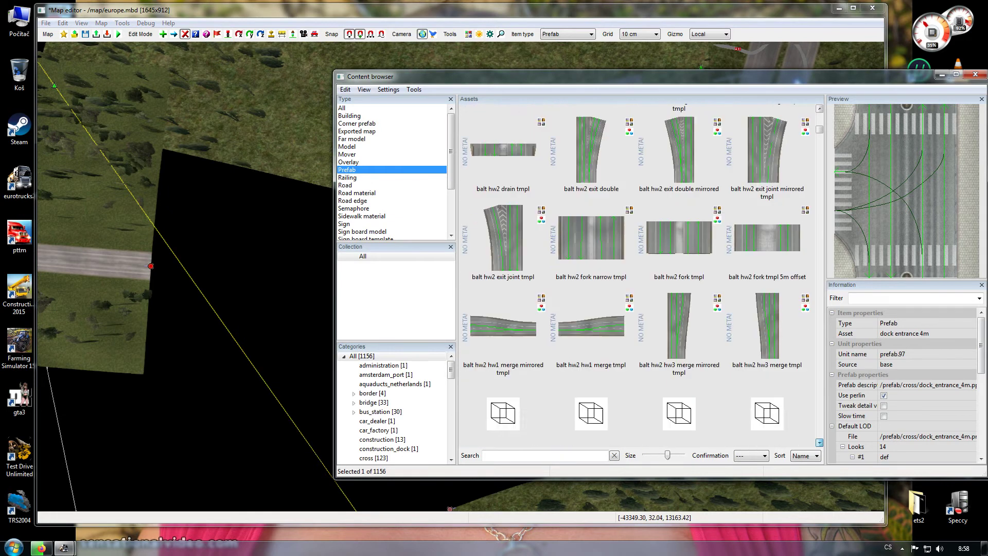
scroll(641, 275, down, 5)
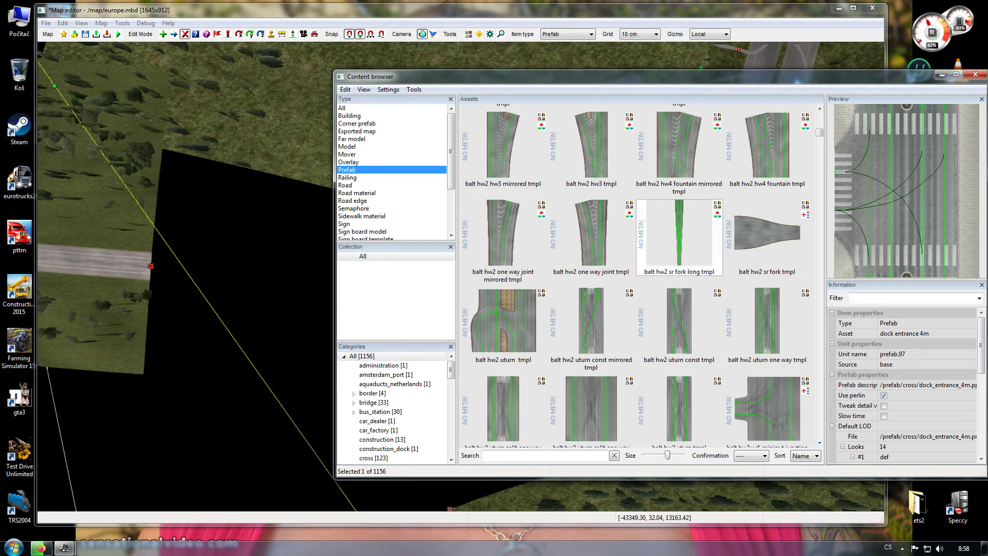
double_click(679, 237)
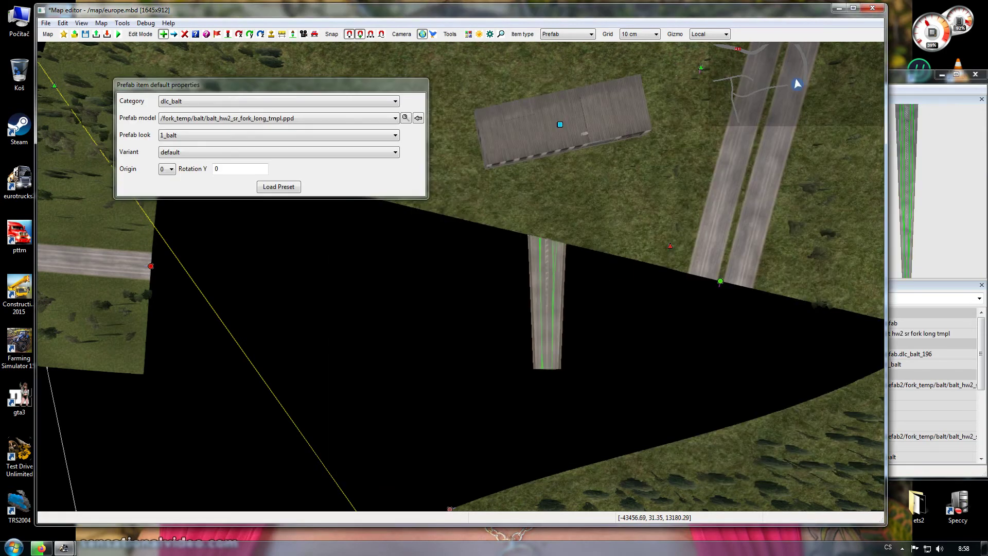
click(537, 392)
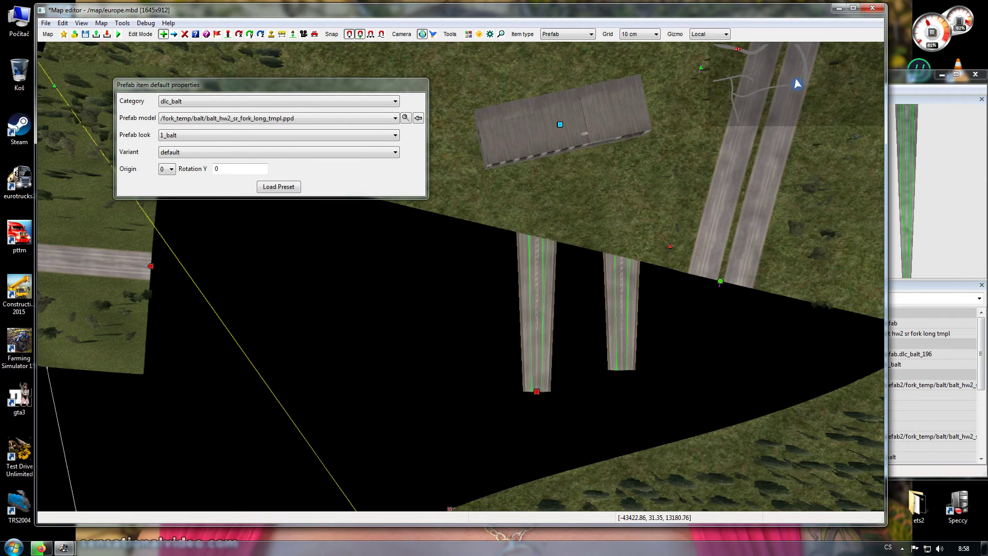
Rotate the fork prefab by about -79.8 degrees around its local Y axis, with its wide end towards the divided road.
click(250, 34)
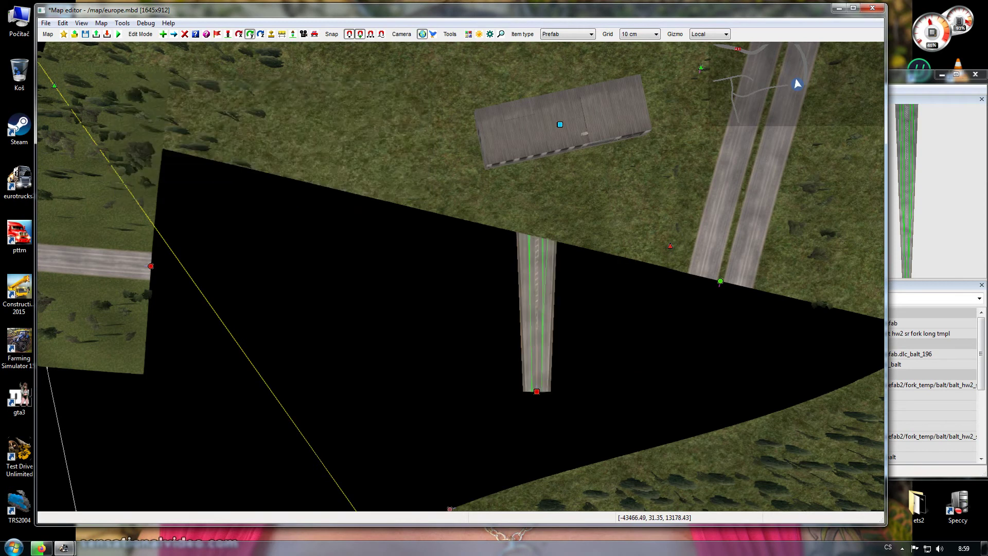
drag(537, 391, 672, 391)
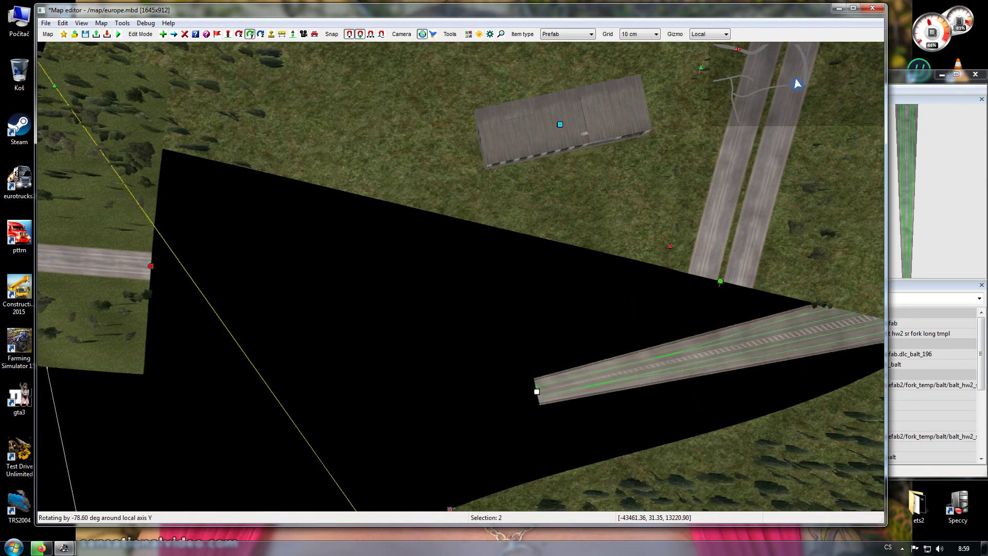
drag(772, 329, 771, 324)
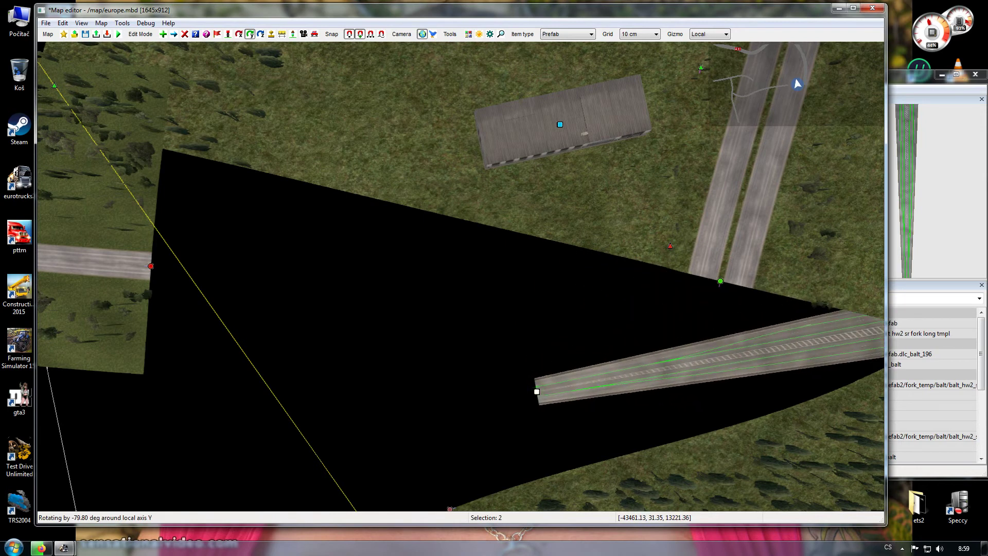
click(174, 33)
click(170, 67)
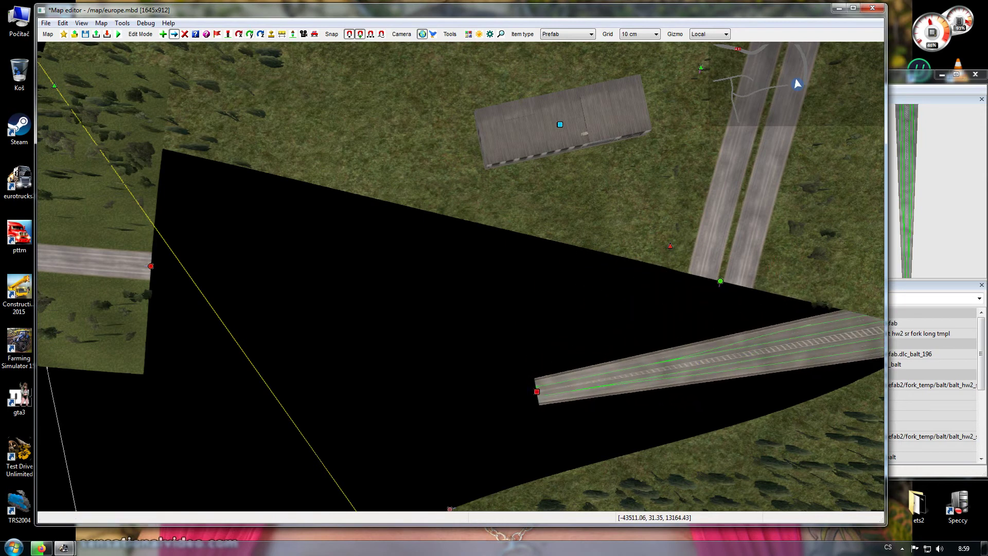
Move the fork prefab towards the village road's end and rotate it about -13.2 degrees around local Y to align with it.
drag(537, 392, 240, 357)
click(250, 34)
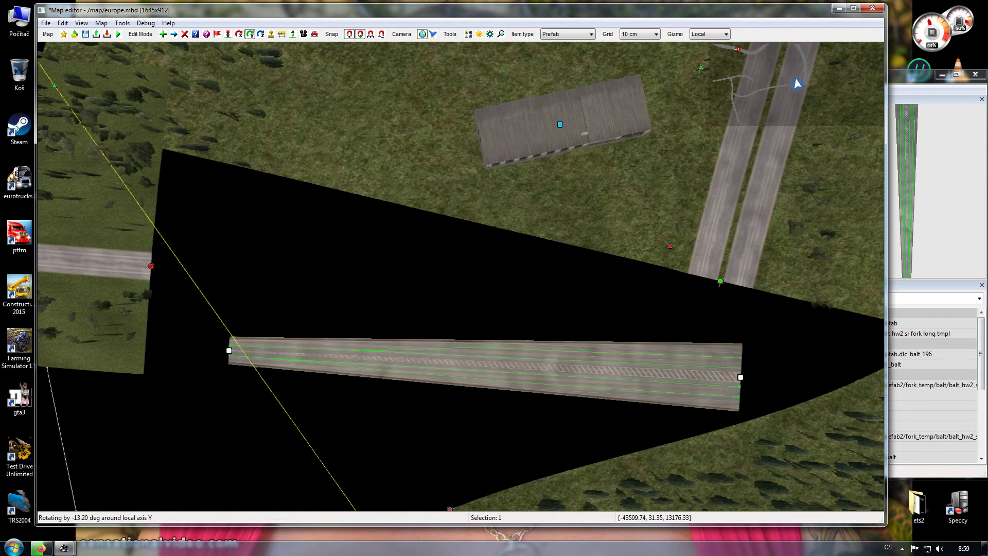
key(Escape)
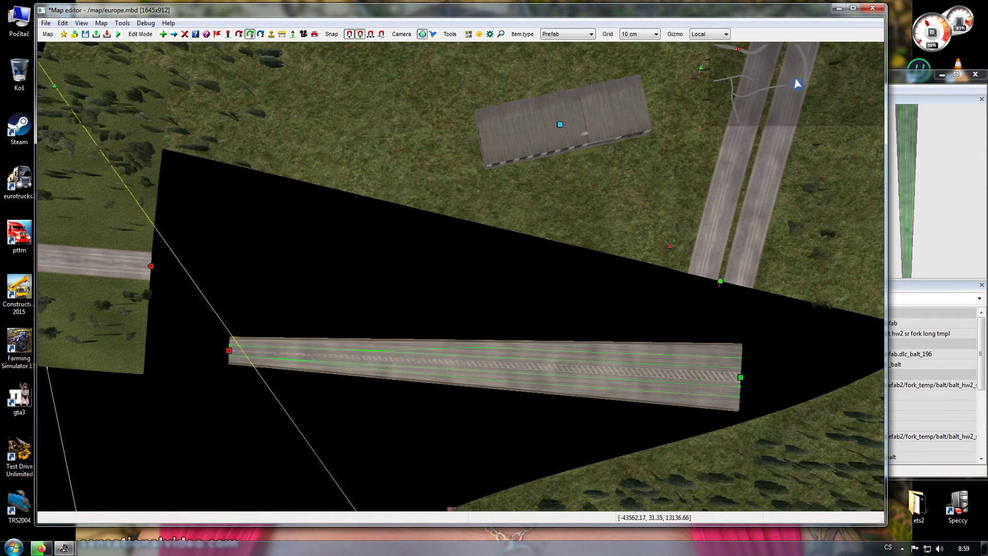
mouse_move(229, 350)
mouse_down()
mouse_move(297, 351)
mouse_move(234, 351)
mouse_up()
drag(741, 335, 741, 377)
Join the fork prefab's narrow end to the open end of the village road.
key(m)
click(412, 301)
drag(229, 351, 183, 284)
drag(695, 311, 695, 295)
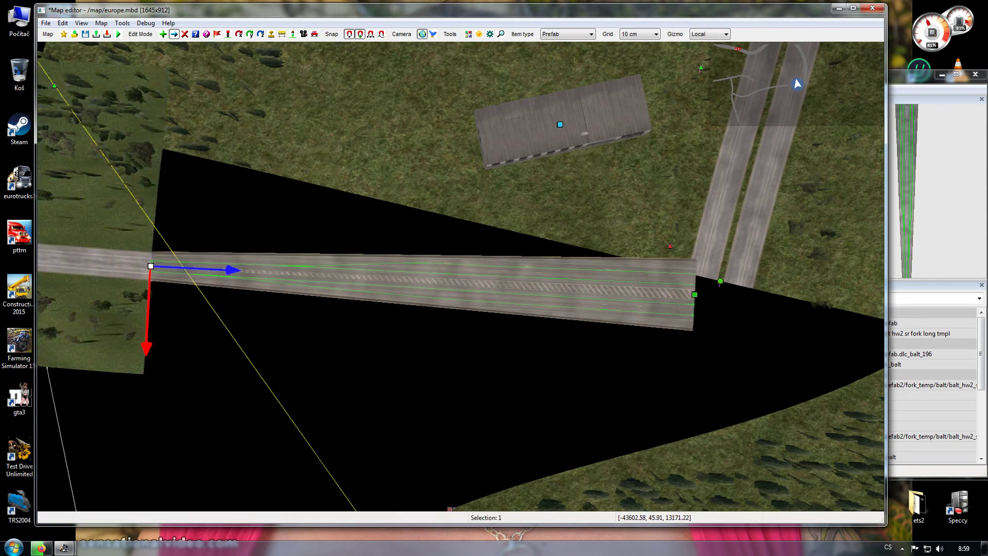
click(329, 355)
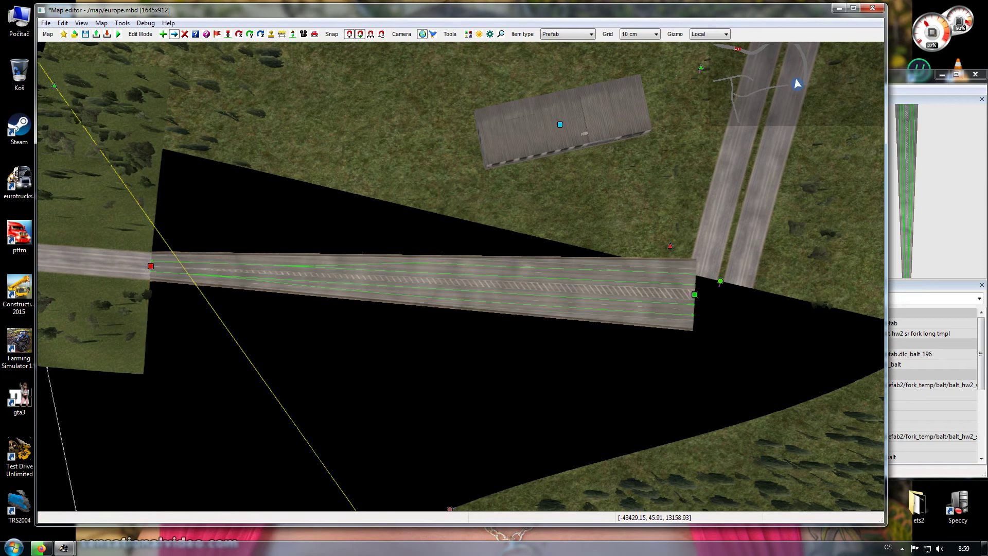
Detach the fork prefab from the village road and delete it.
drag(694, 294, 713, 334)
click(185, 34)
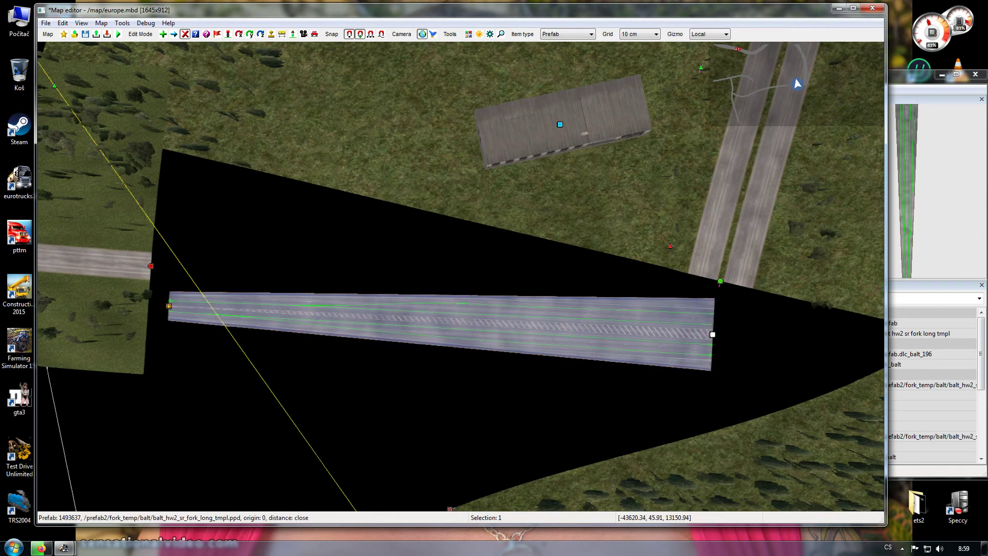
click(443, 325)
key(m)
Find the balt r1 x r1 r2 round narrow tmpl roundabout prefab and place it in the empty area near the divided road.
key(alt+Tab)
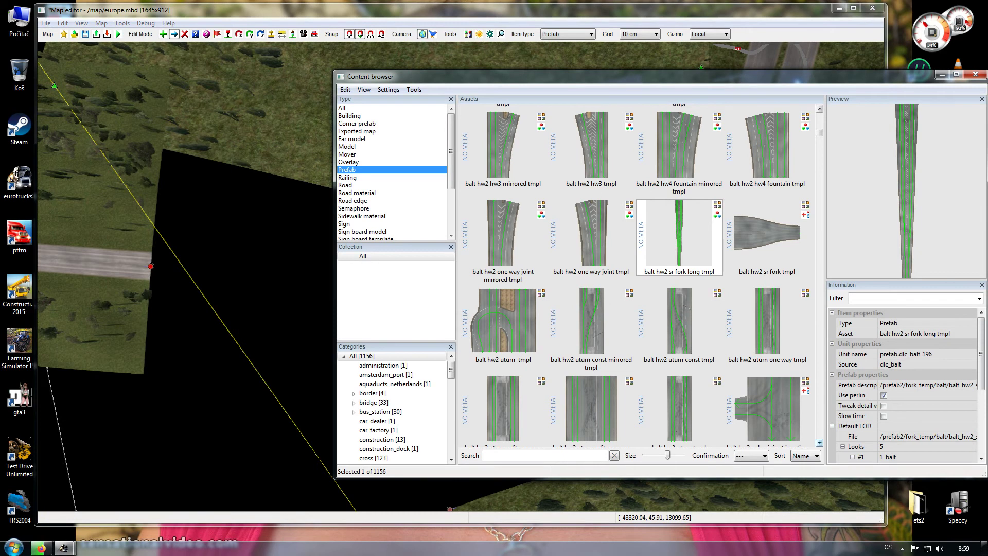
scroll(641, 275, down, 3)
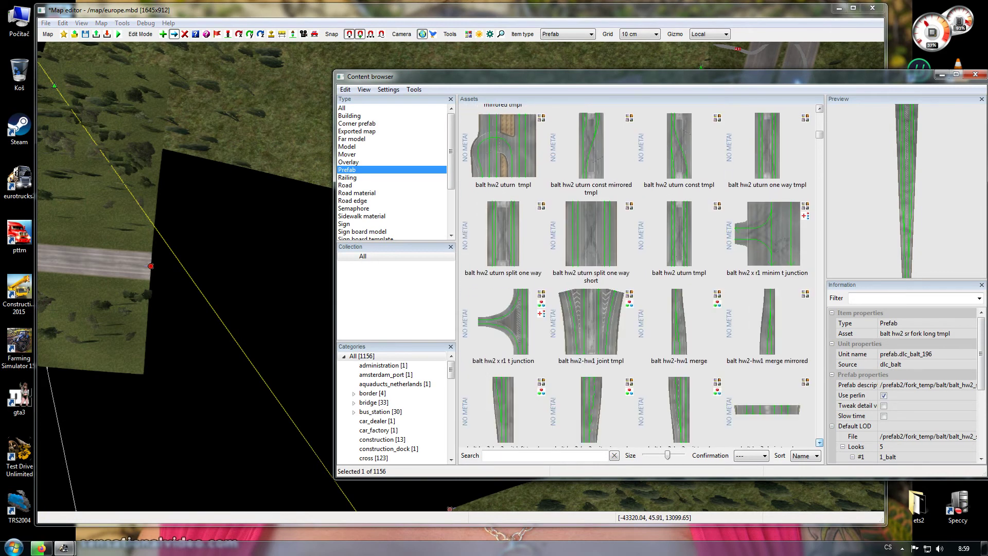
scroll(641, 275, down, 3)
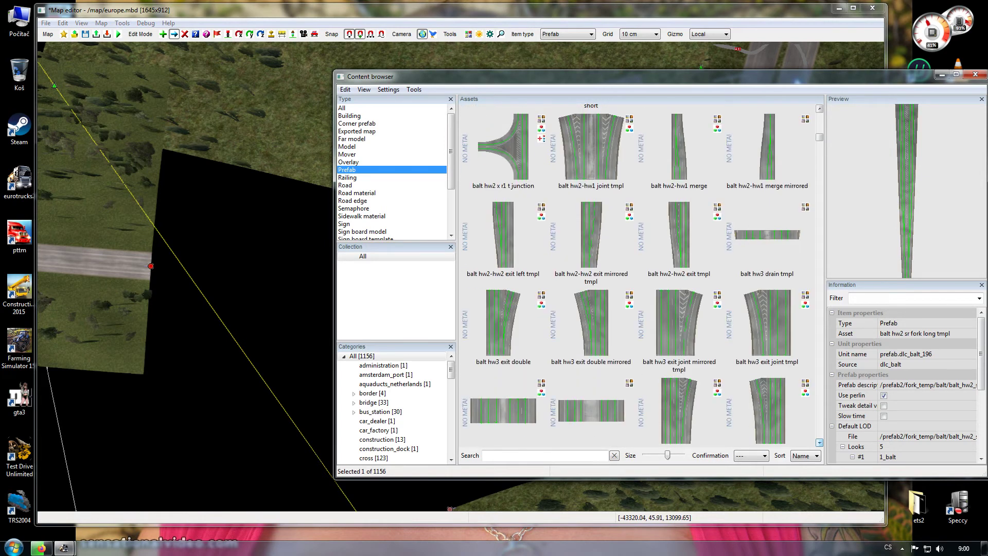
scroll(641, 276, down, 3)
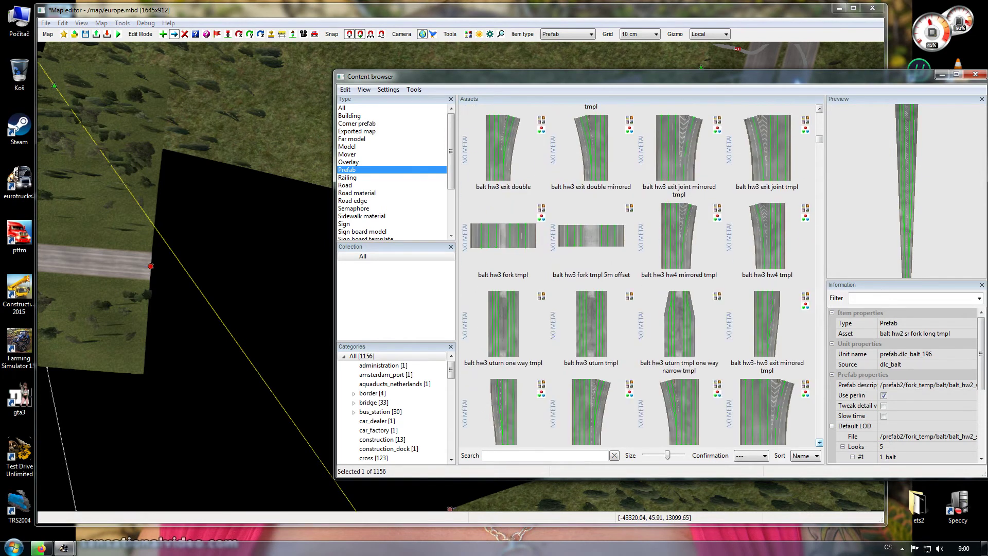
scroll(641, 275, down, 2)
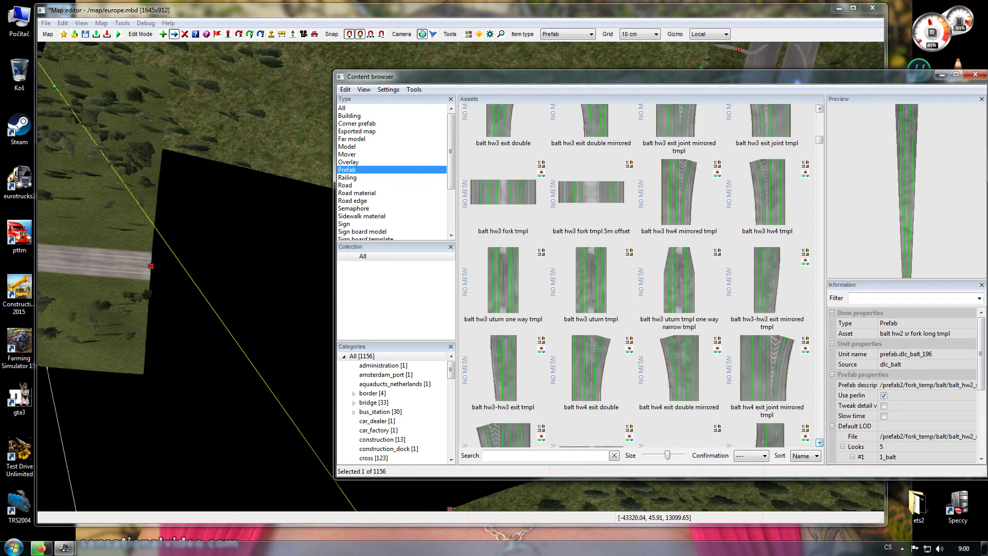
scroll(640, 275, down, 3)
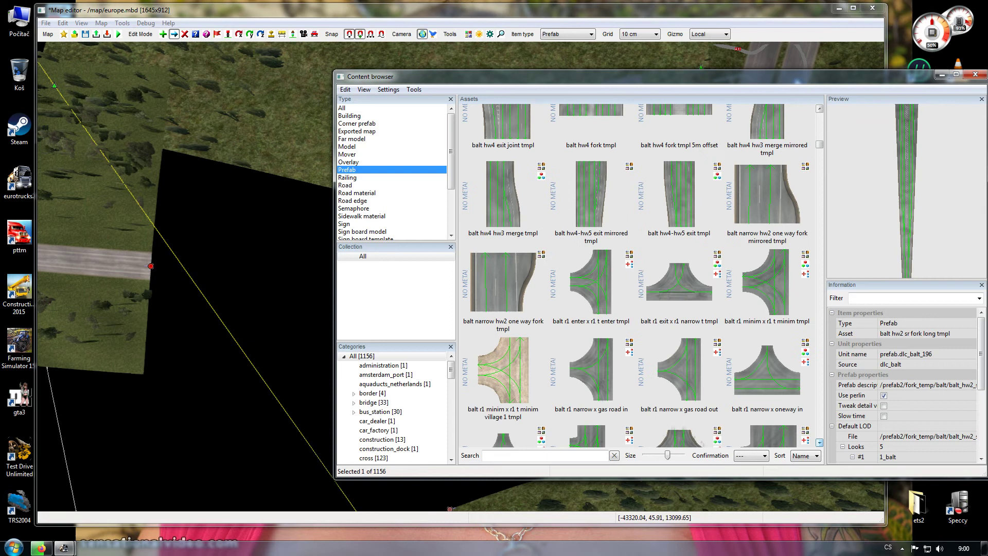
scroll(641, 275, down, 3)
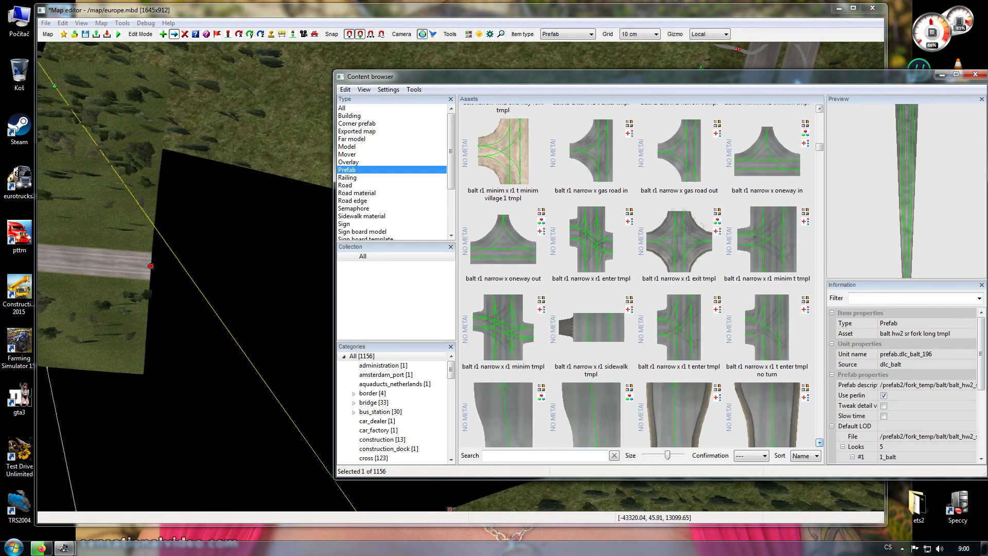
scroll(641, 276, down, 3)
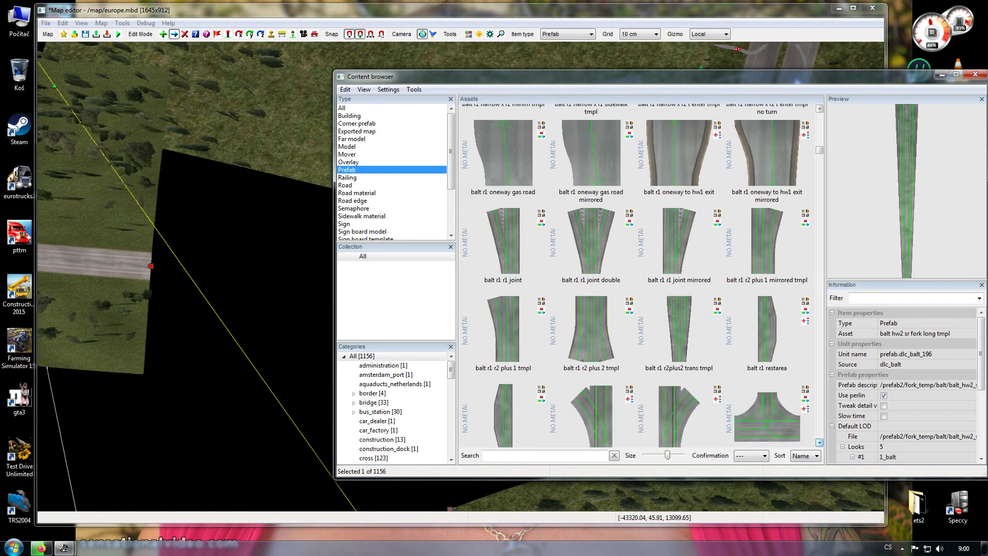
scroll(641, 276, down, 3)
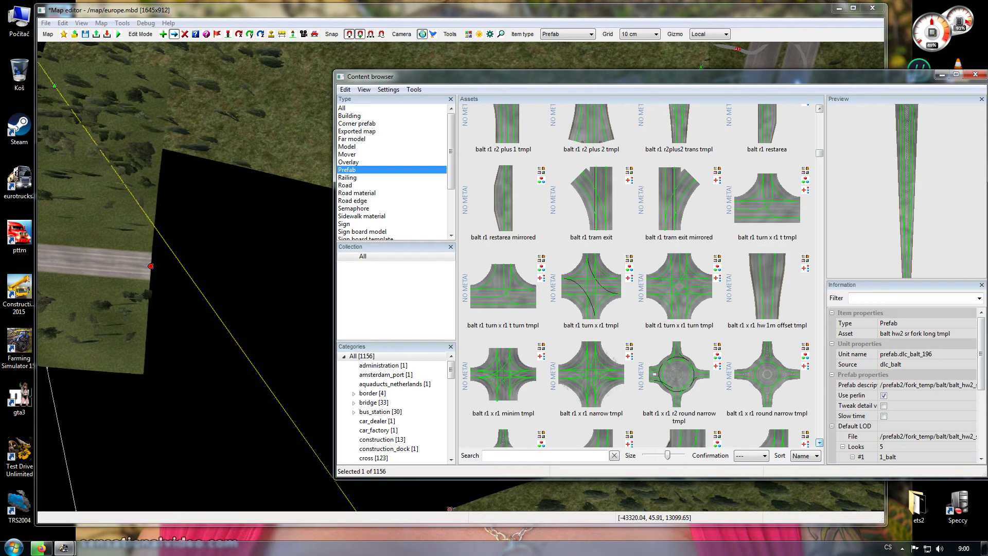
scroll(640, 275, down, 3)
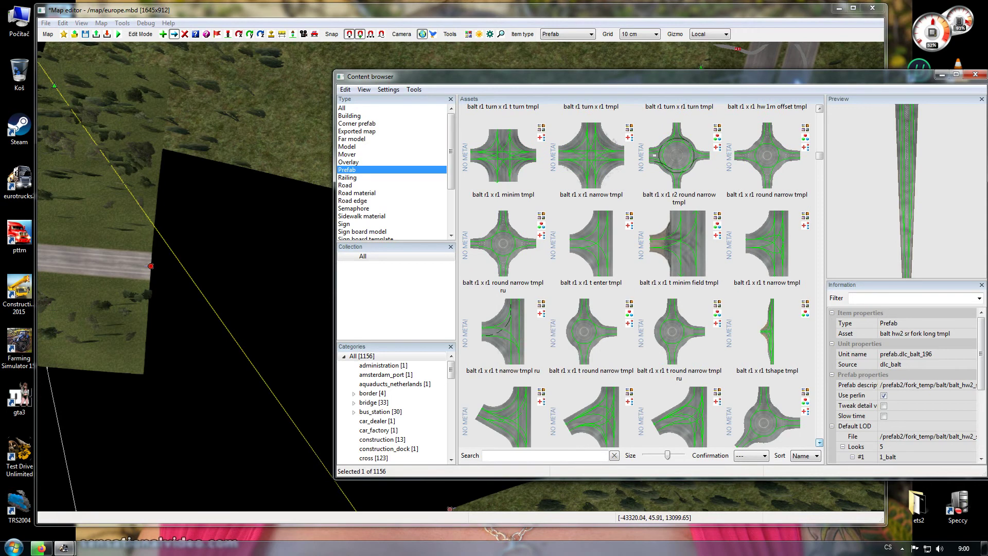
click(679, 160)
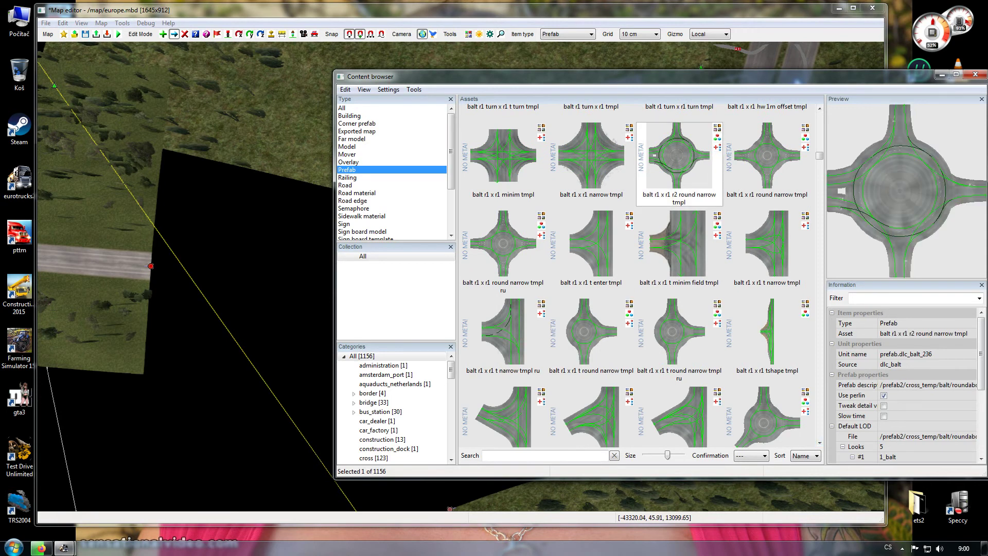
double_click(679, 159)
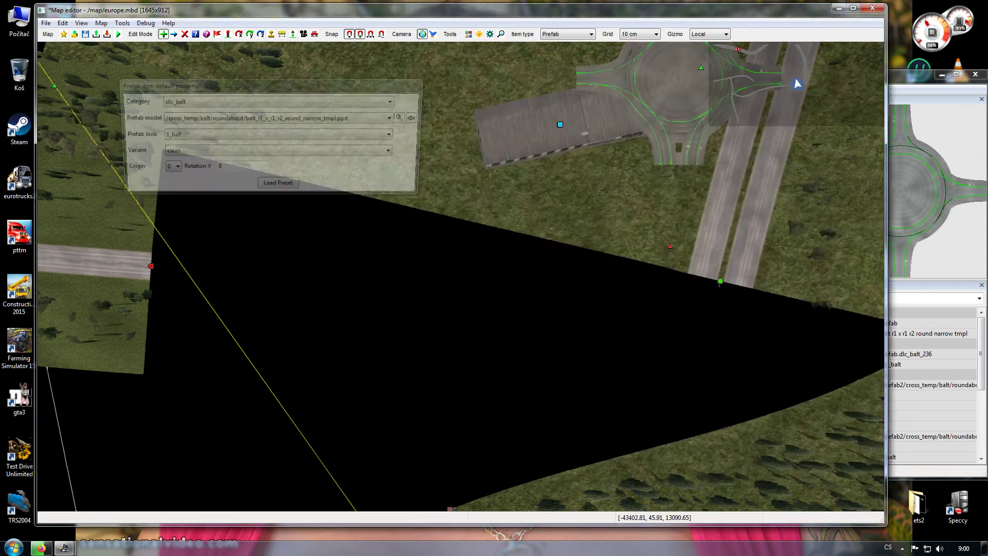
click(553, 411)
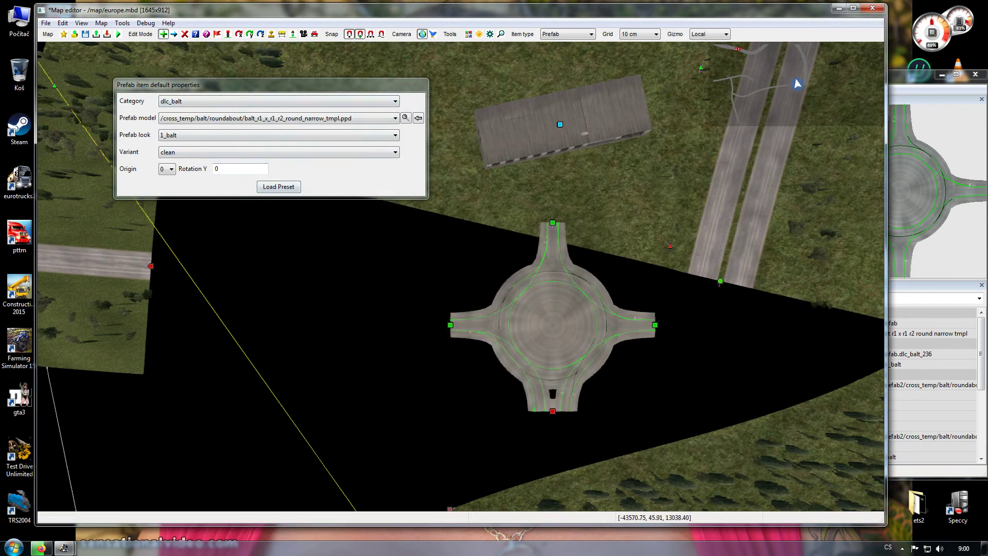
Rotate the four-arm roundabout around its local Y axis so its wide split arm faces the divided road.
click(250, 34)
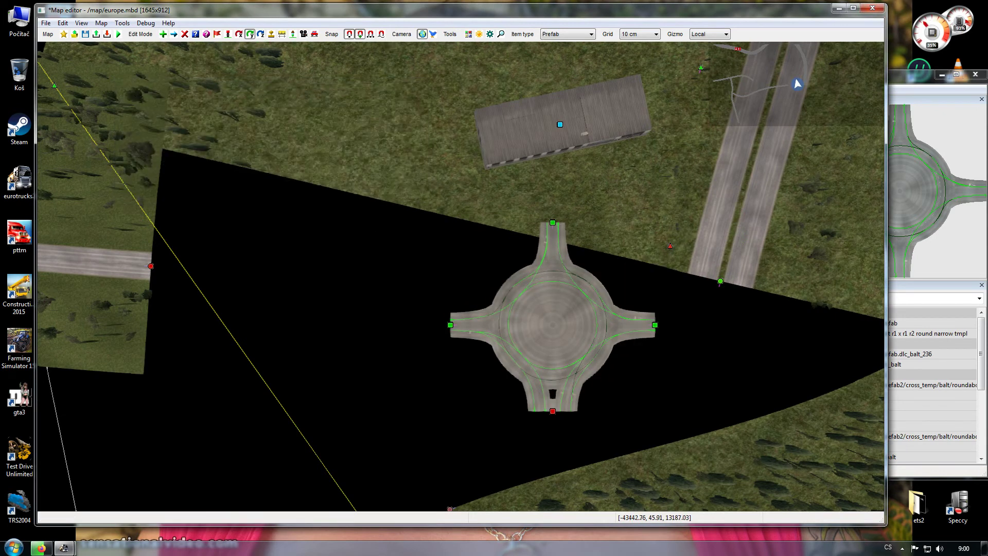
drag(552, 410, 531, 239)
drag(638, 324, 632, 325)
Delete the terrain item whose node lies beside the roundabout, on the far side from the divided road.
right_drag(632, 325, 647, 214)
click(184, 35)
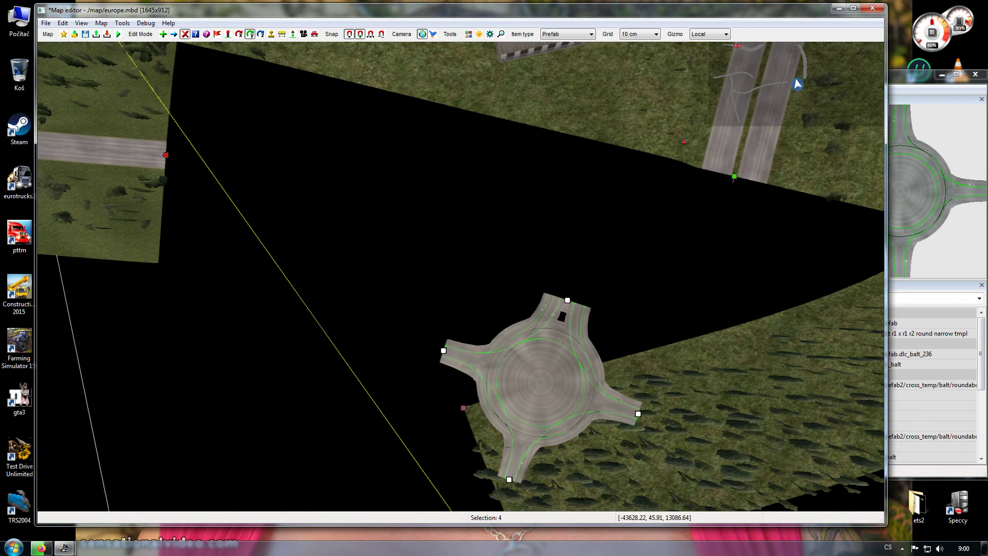
click(463, 408)
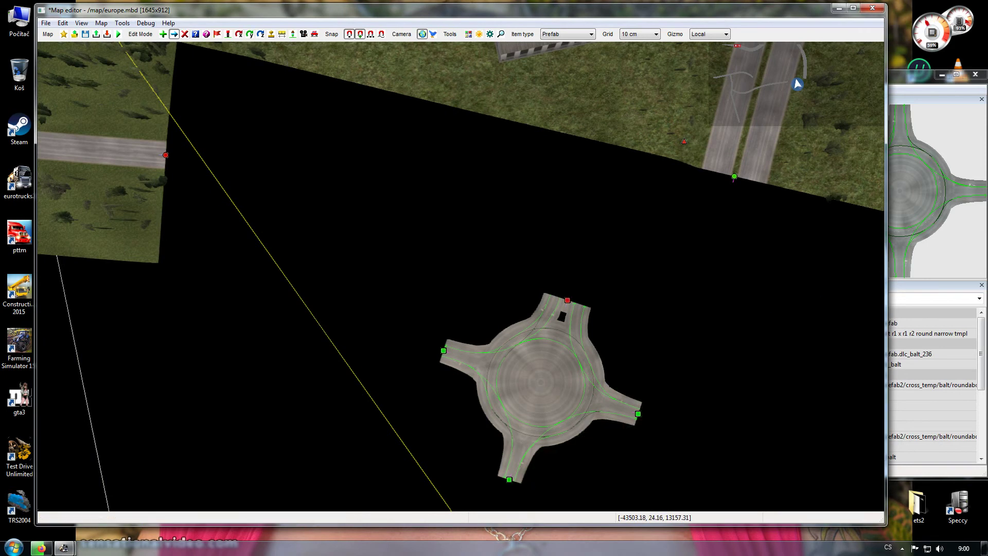
Move the four-arm roundabout to the divided road, fine-tune its rotation and join its wide arm to the road's open end.
drag(568, 300, 713, 204)
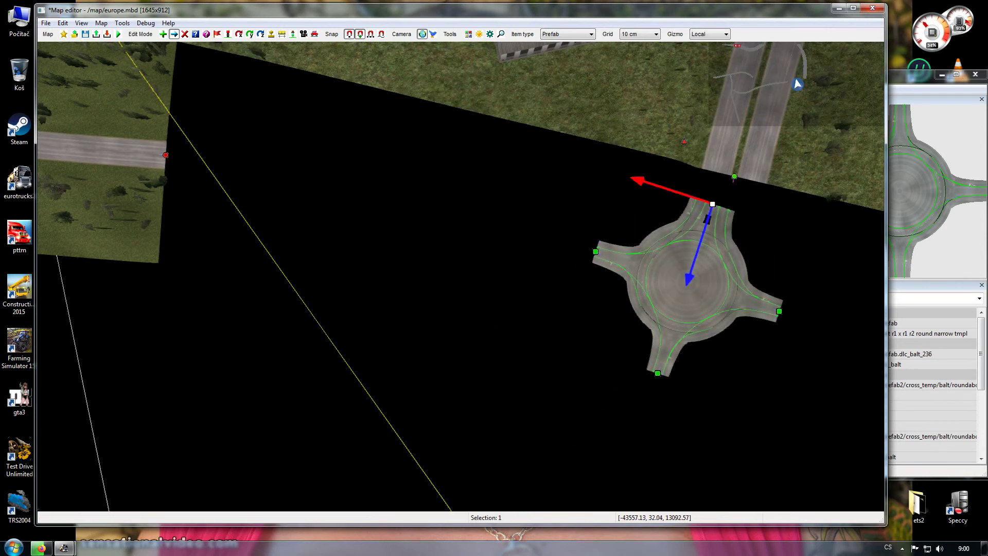
click(250, 34)
drag(712, 205, 732, 208)
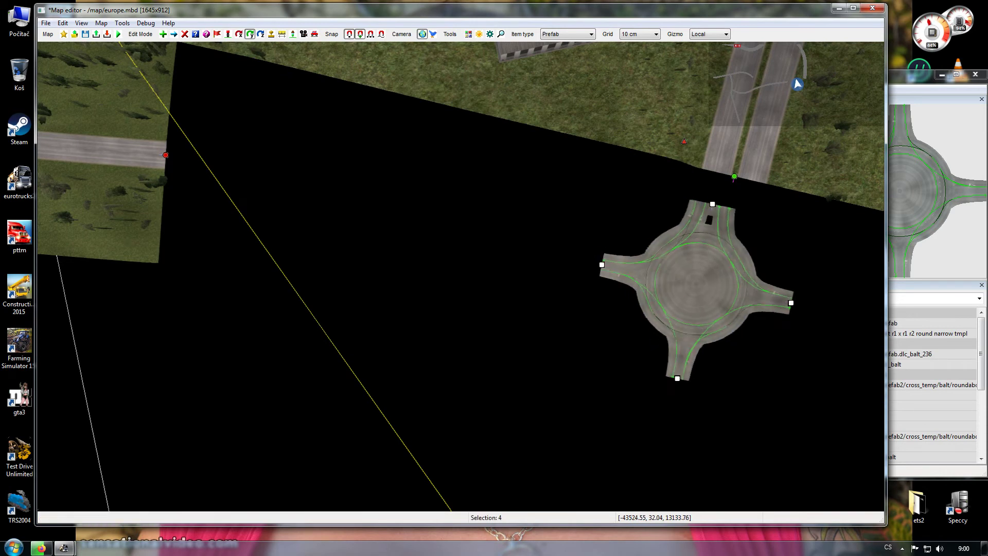
click(174, 34)
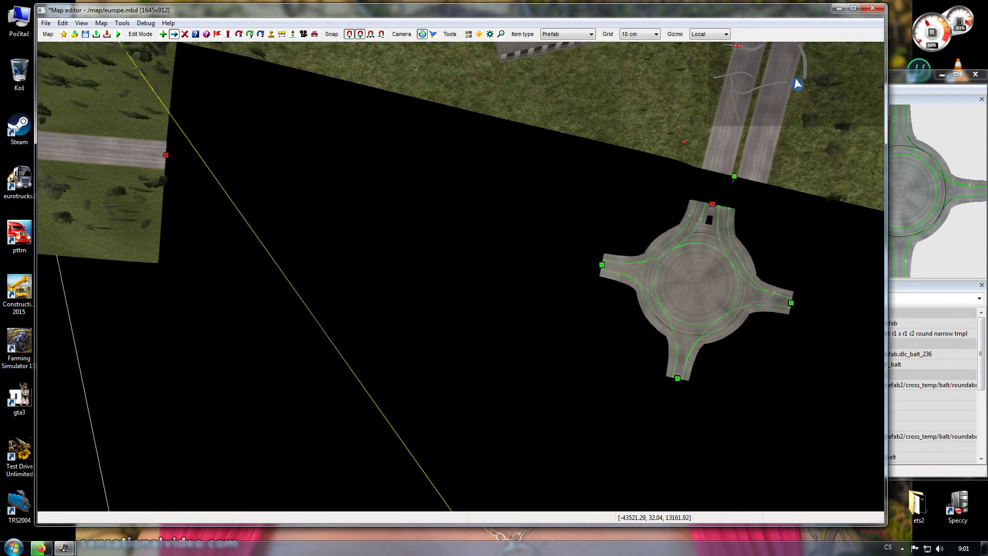
drag(713, 204, 734, 176)
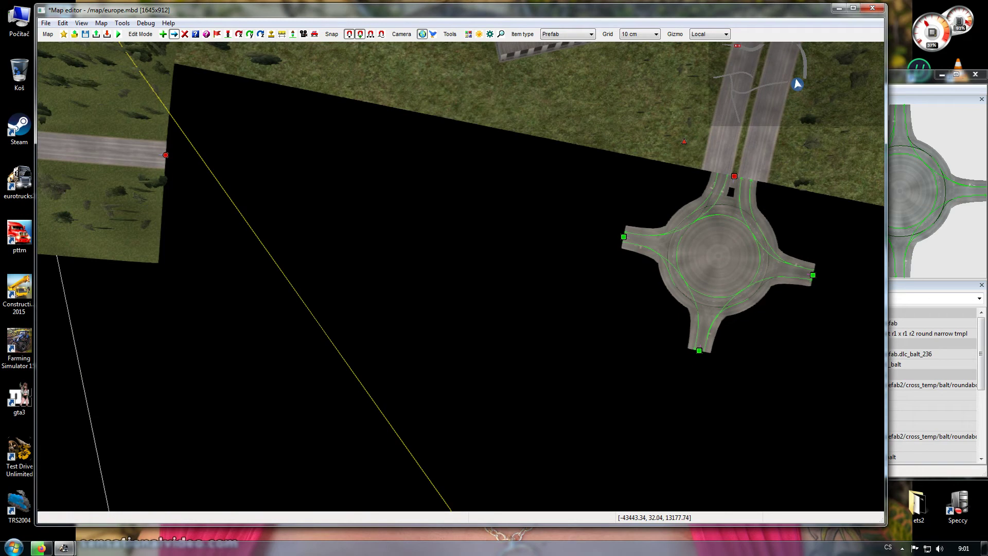
Find the three-arm balt r1 x r2 t round narrow tmpl ru prefab and place it beside the joined roundabout.
scroll(460, 277, down, 3)
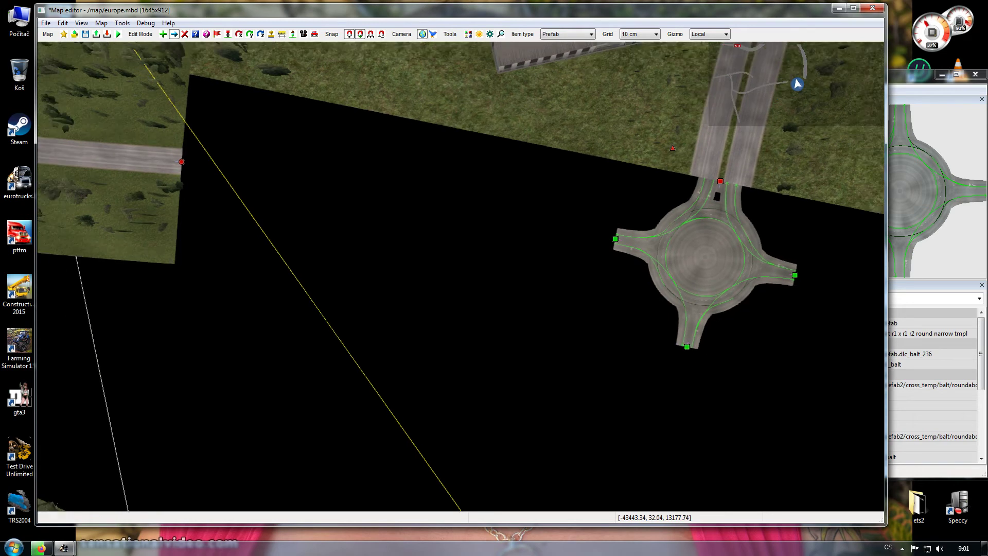
scroll(461, 277, up, 4)
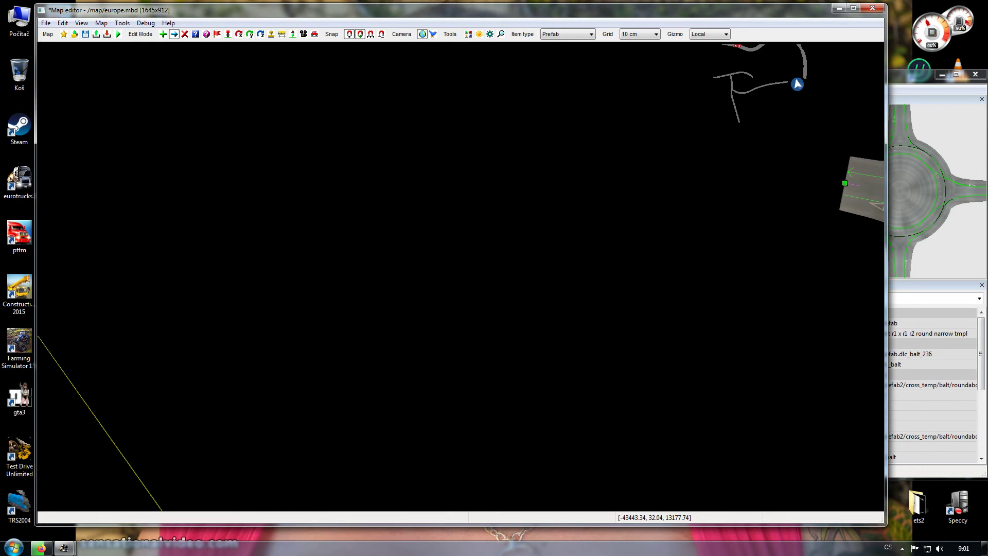
key(space)
right_drag(461, 277, 356, 307)
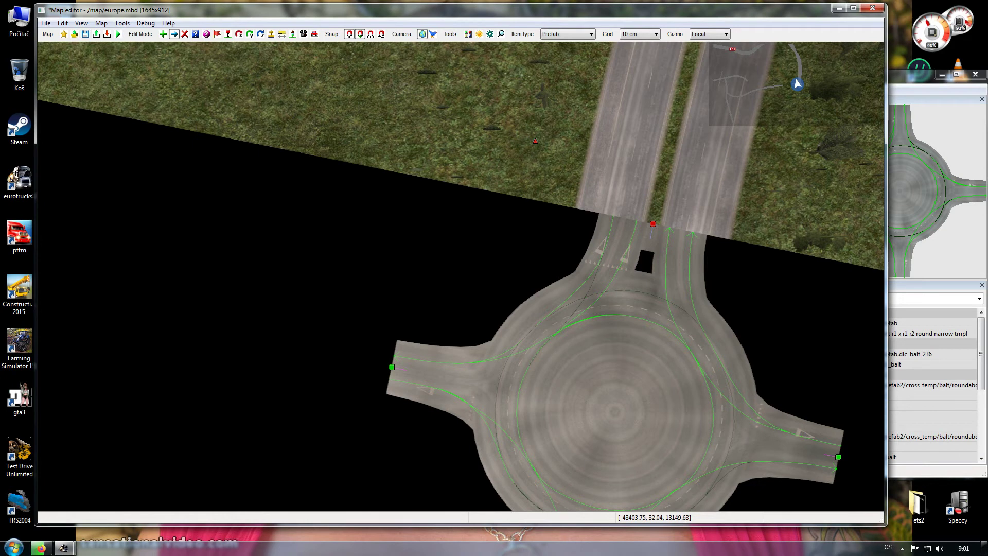
click(931, 196)
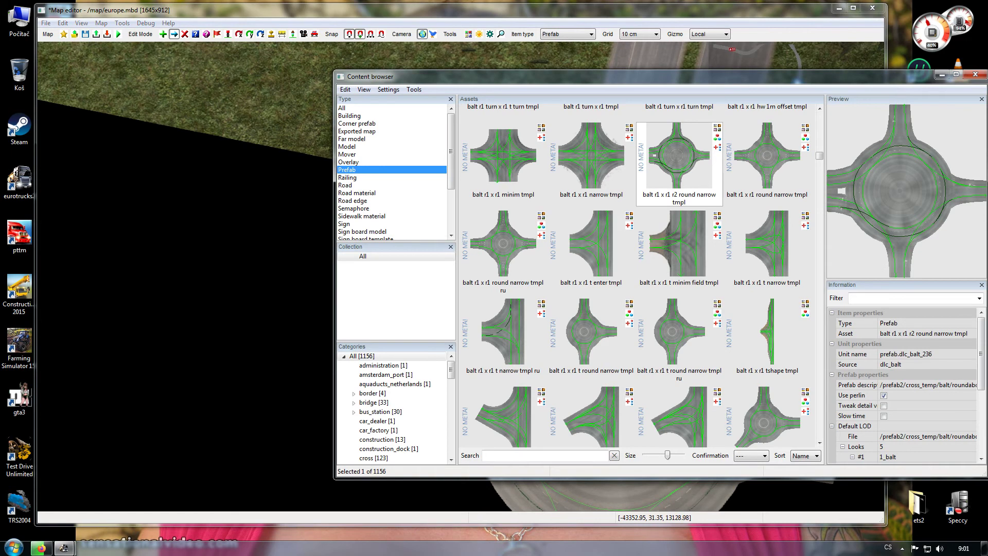
click(819, 442)
click(820, 443)
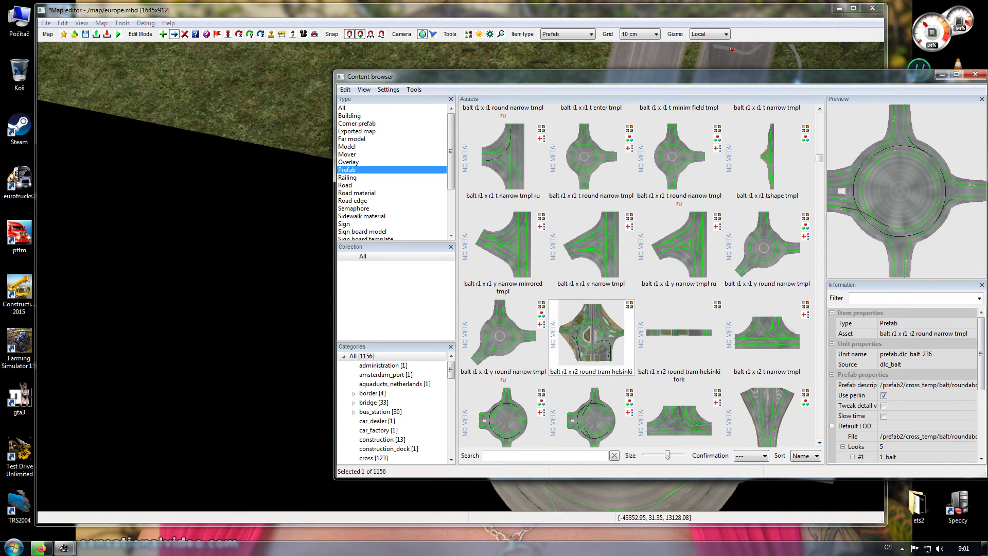
click(592, 337)
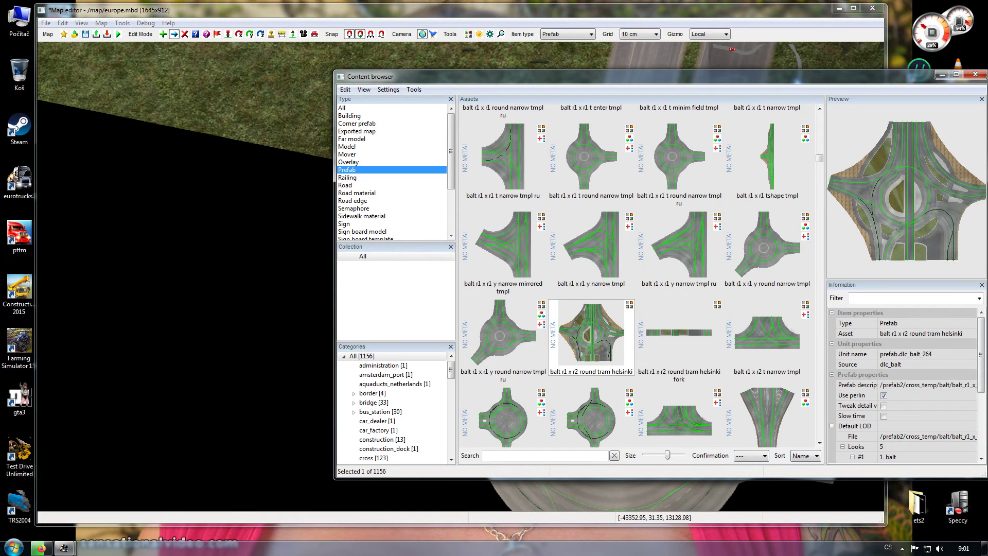
click(592, 420)
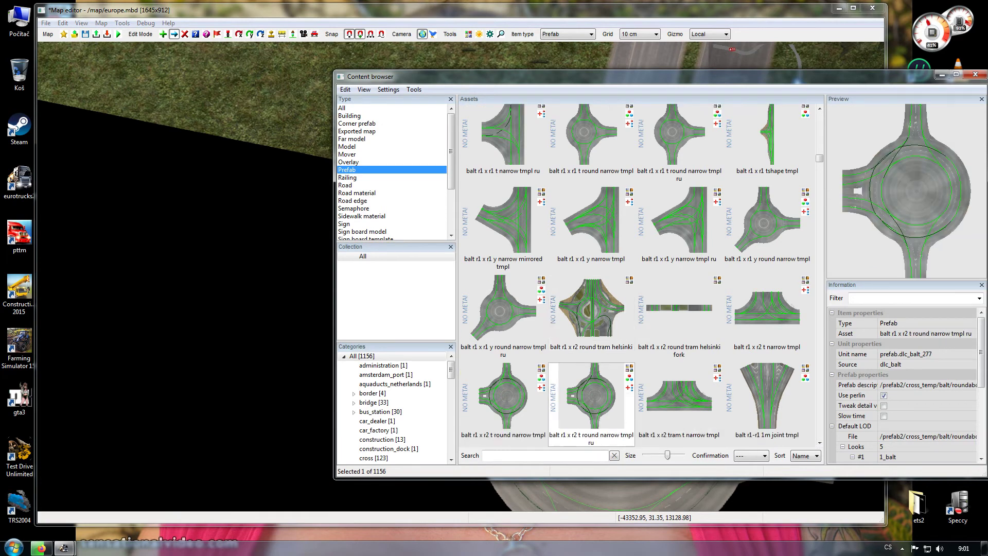
double_click(592, 413)
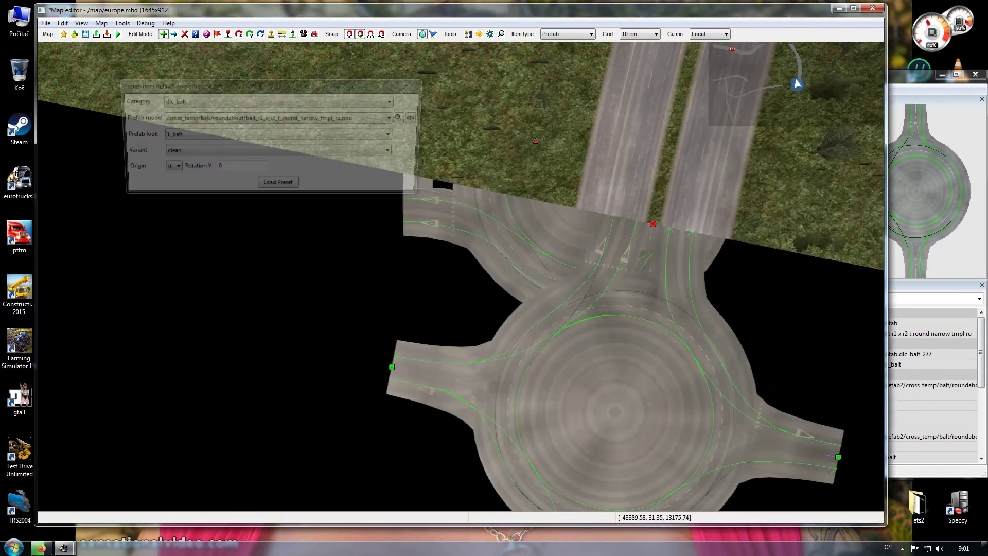
click(103, 197)
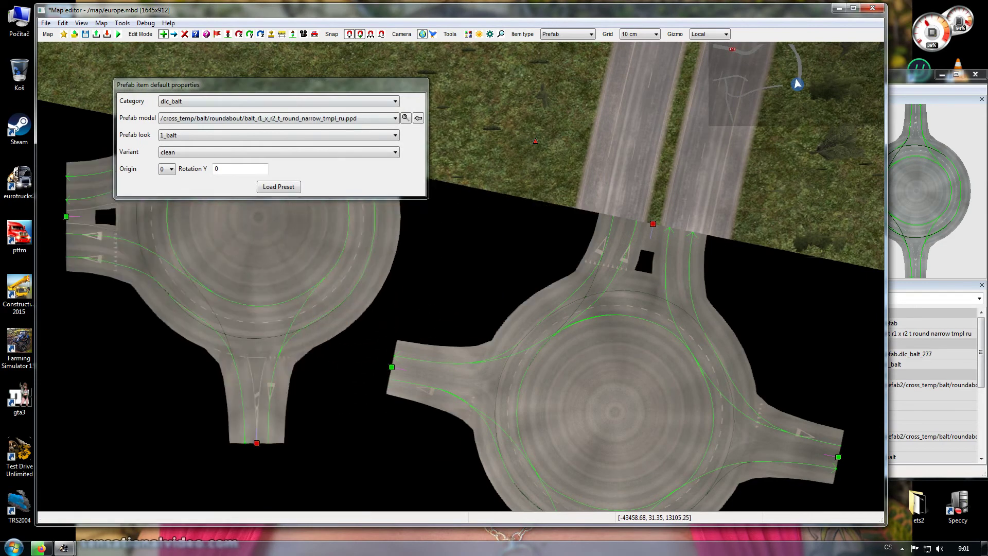
Rotate the three-arm roundabout so its wide arm faces the divided road's side, and try moving it onto the road's end.
click(249, 34)
drag(66, 216, 235, 217)
click(174, 34)
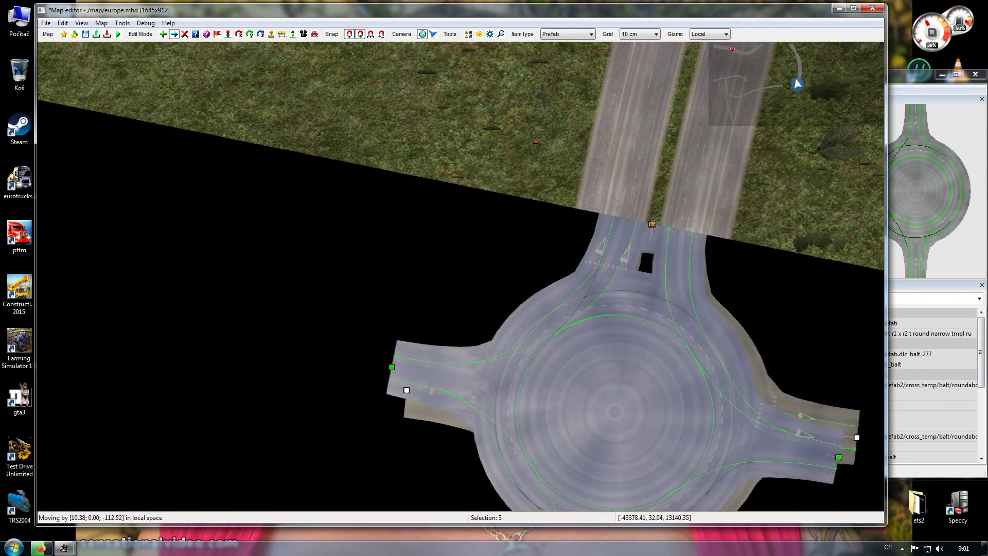
key(Escape)
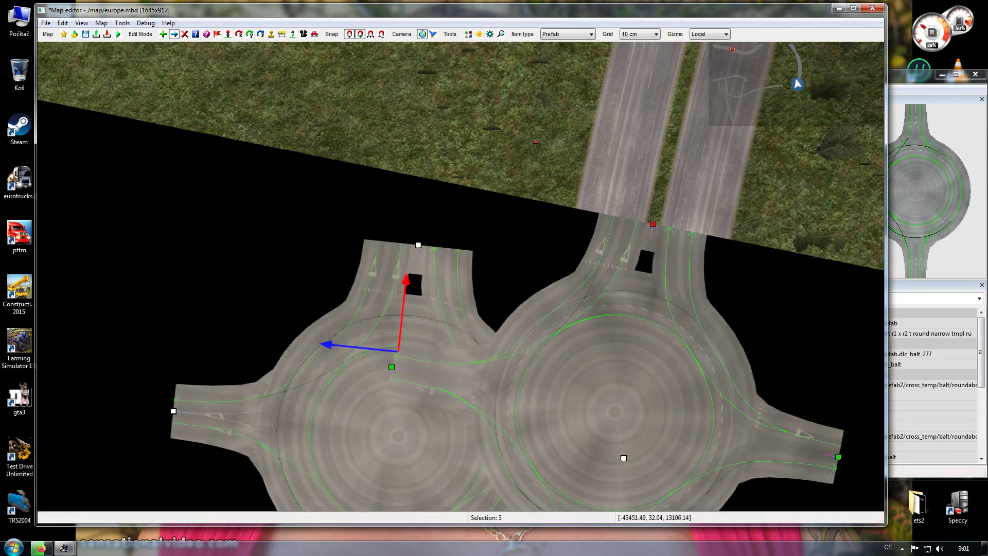
Delete the four-arm roundabout joined to the divided road.
click(185, 34)
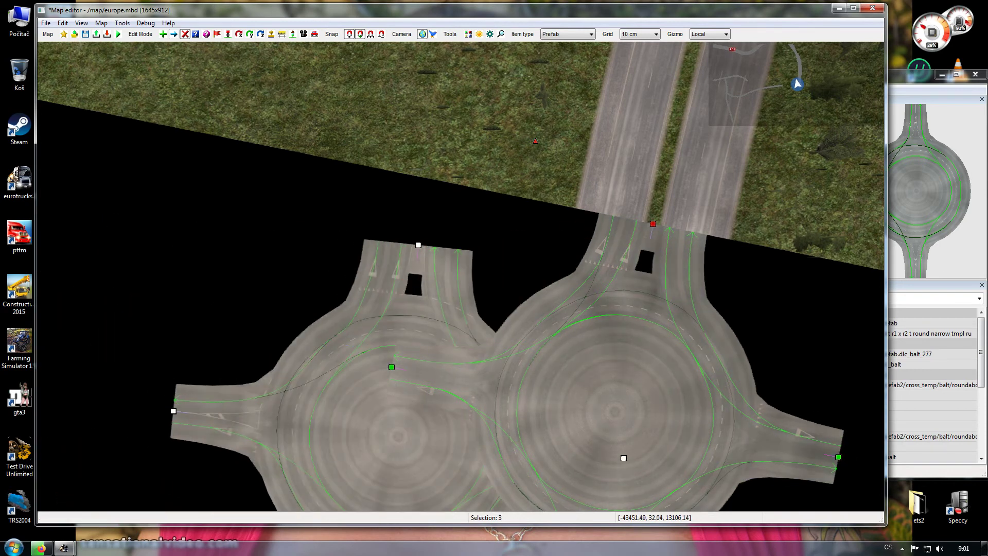
click(653, 223)
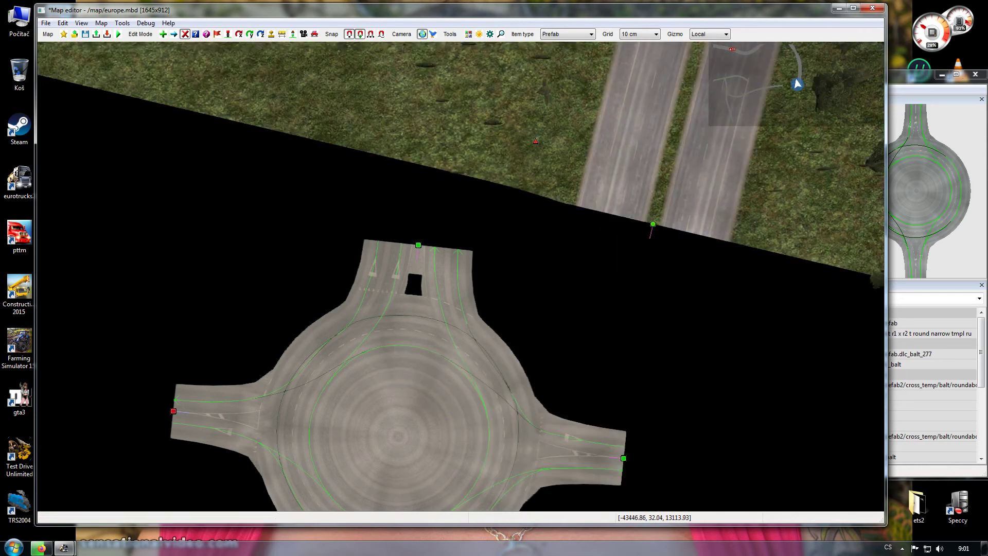
Rotate the three-arm roundabout to line up with the divided road and join its wide arm to the road's end.
click(250, 34)
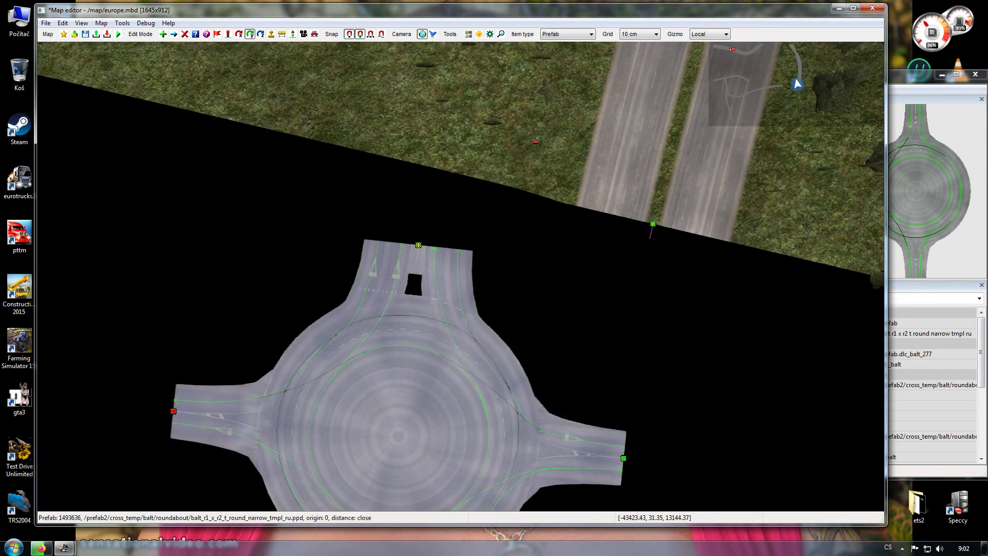
drag(418, 245, 412, 245)
drag(391, 401, 381, 417)
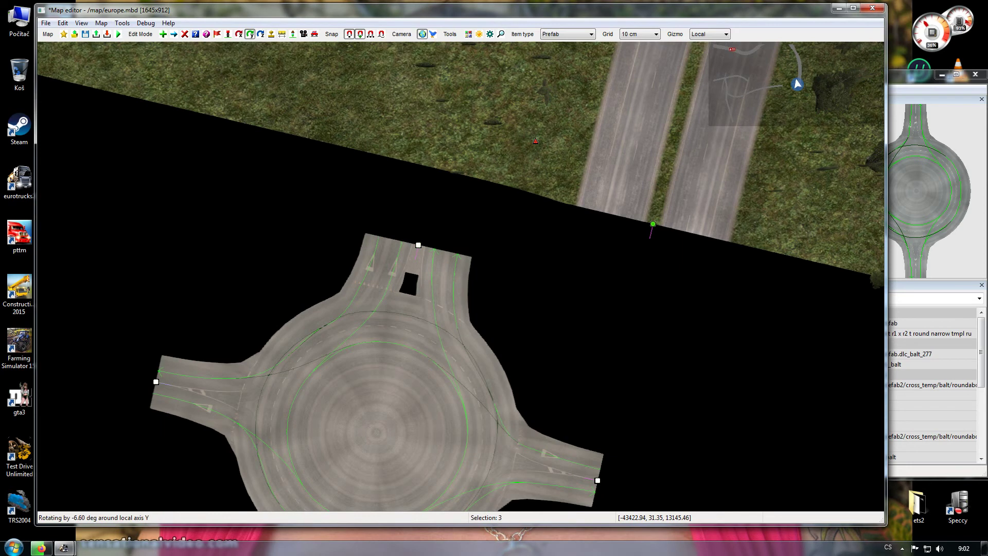
click(163, 34)
click(174, 34)
drag(418, 245, 653, 224)
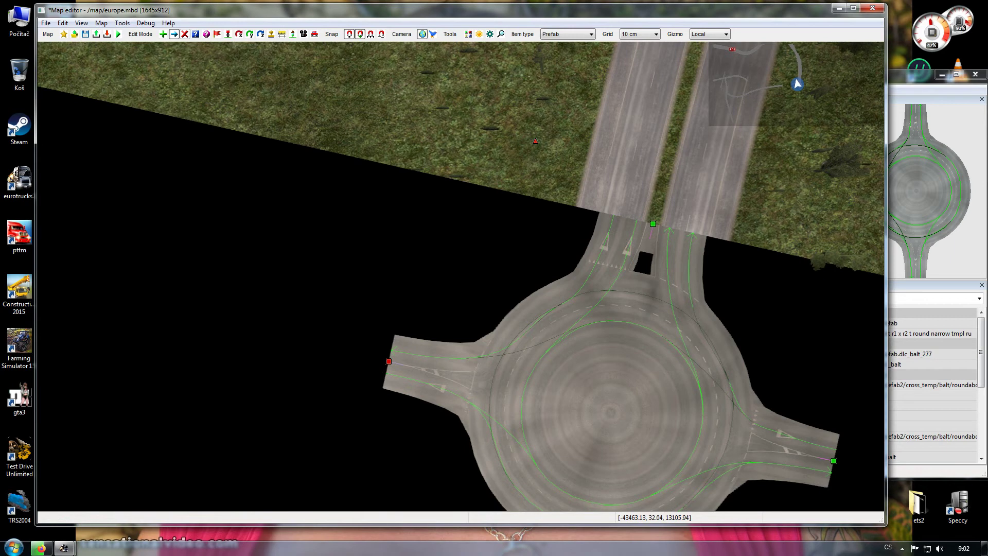
Set the joined roundabout's terrain sizes to 50 at node 0, 60 at node 1 and 80 at node 2.
click(196, 34)
click(653, 223)
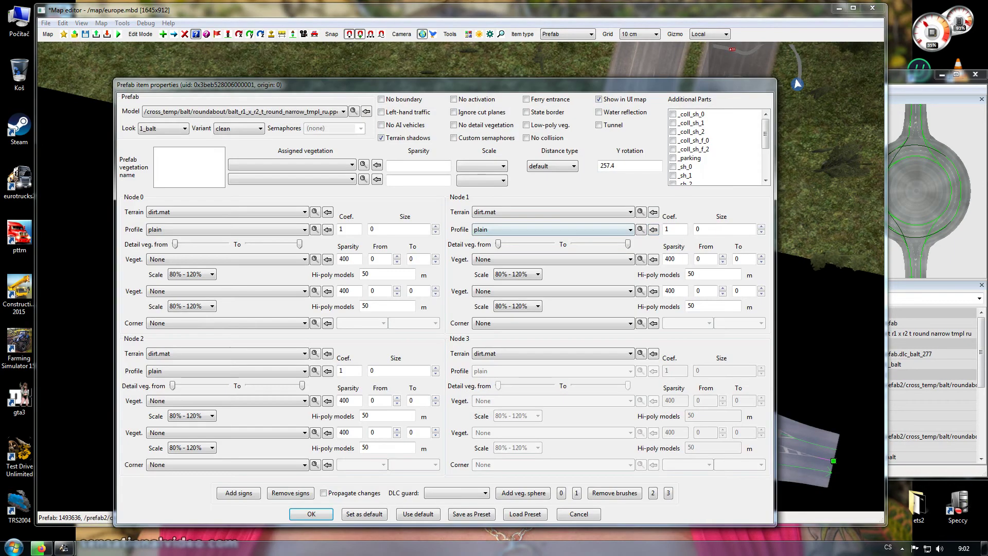
drag(383, 229, 359, 230)
drag(708, 230, 689, 230)
text(60)
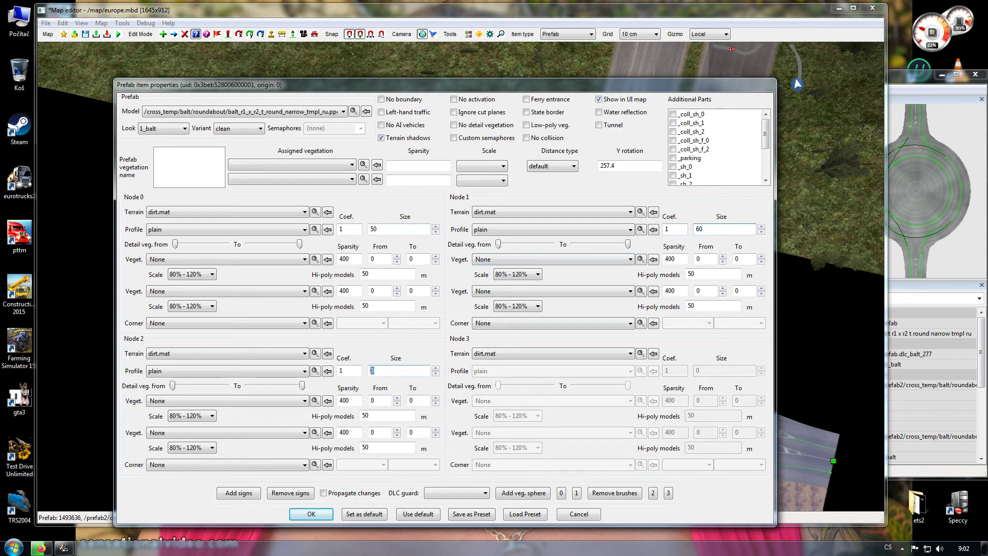
text(80)
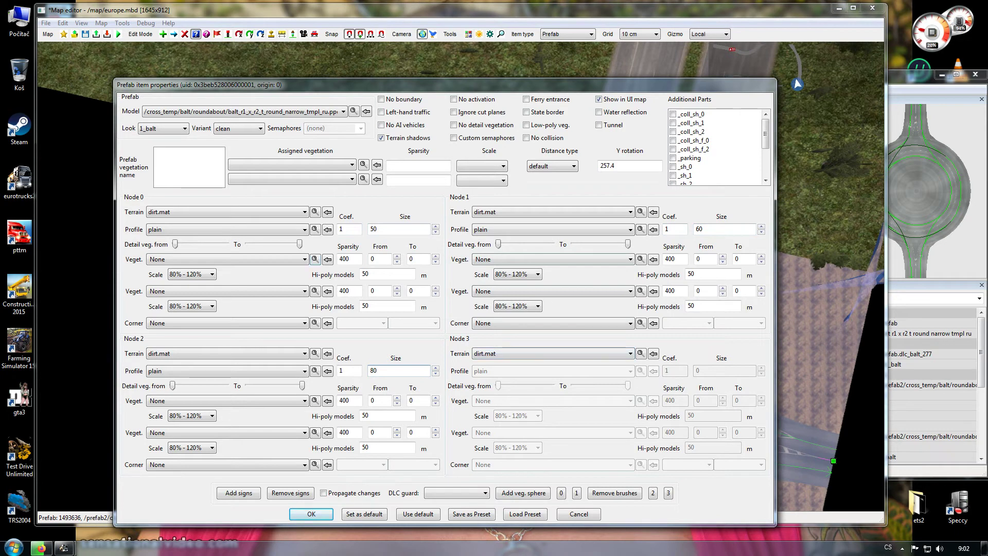
Assign grass_dense1_balt.mat as the roundabout's terrain at node 0 and grass_semidry_main_fr.mat at node 1.
click(294, 212)
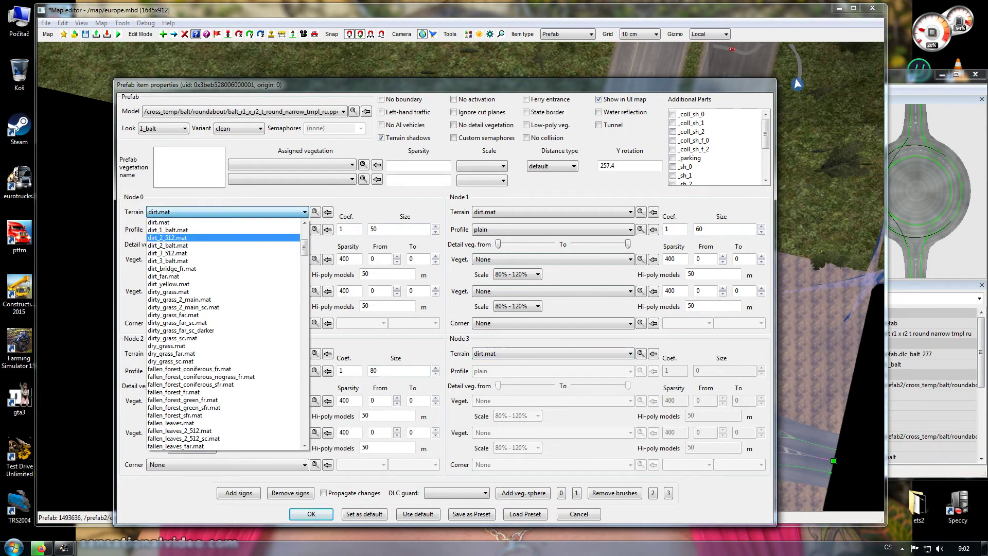
drag(305, 284, 305, 308)
click(267, 330)
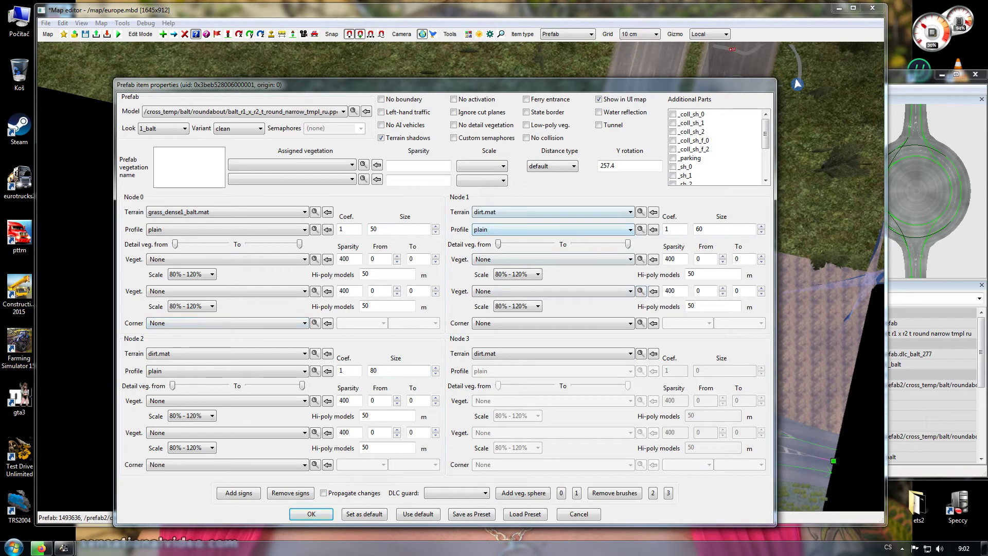
click(553, 212)
scroll(515, 354, down, 5)
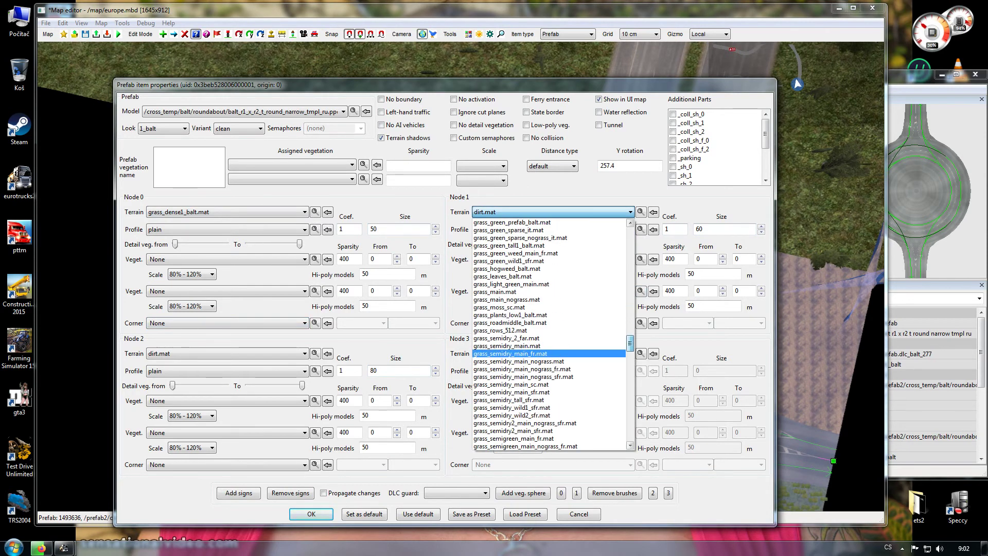
click(515, 354)
Try muddy_ground_far.mat as node 2's terrain, replace it with grass_main.mat and apply the prefab properties.
click(226, 353)
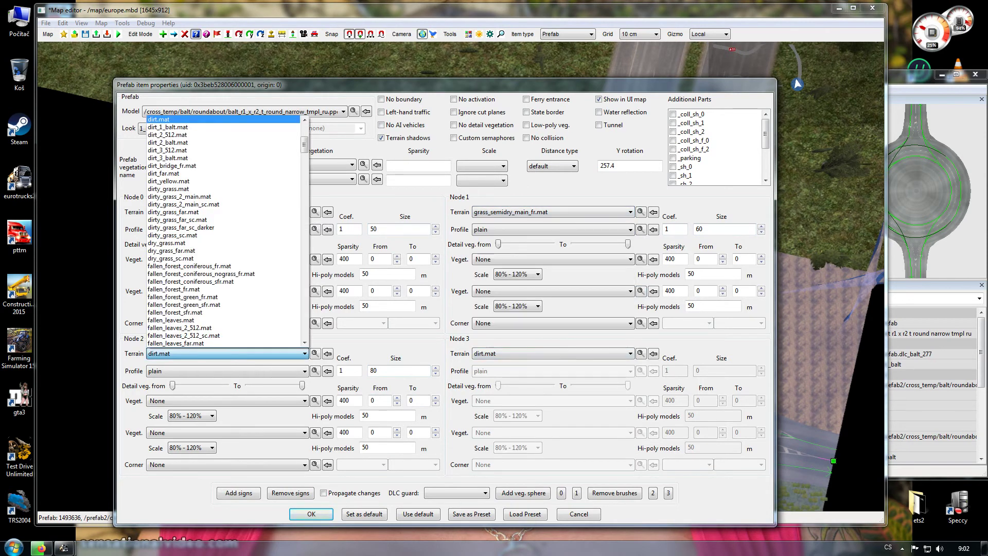
scroll(206, 281, down, 10)
click(205, 304)
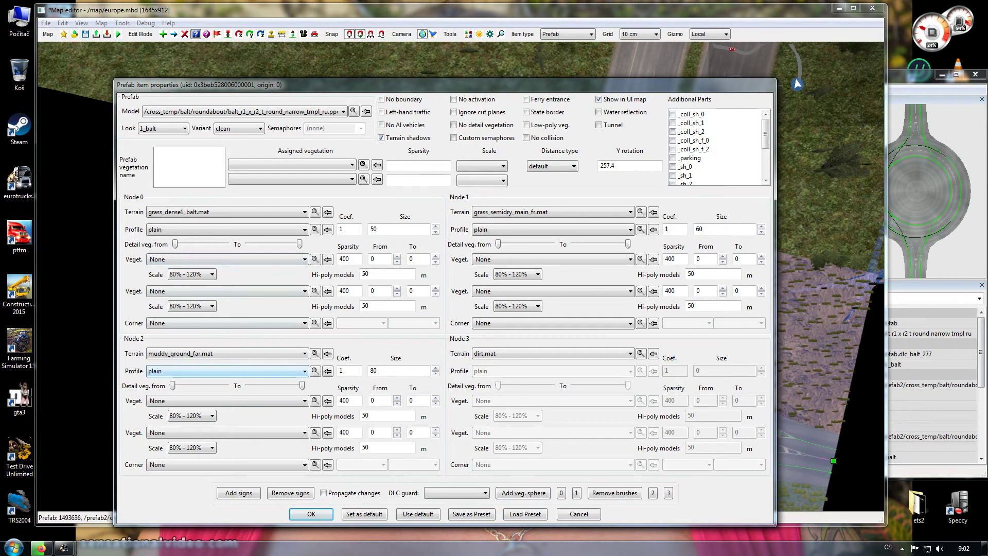
click(226, 354)
drag(304, 289, 304, 237)
click(206, 237)
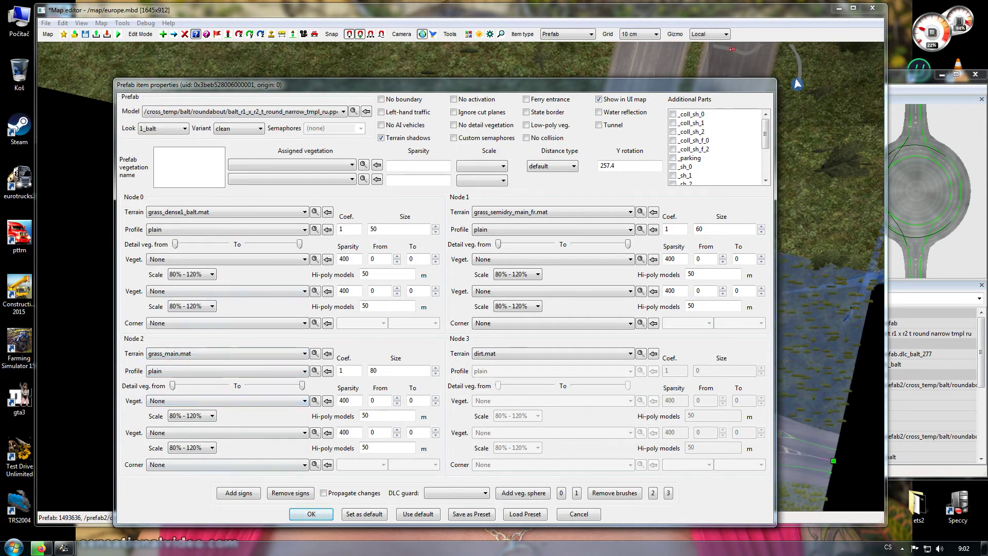
click(311, 514)
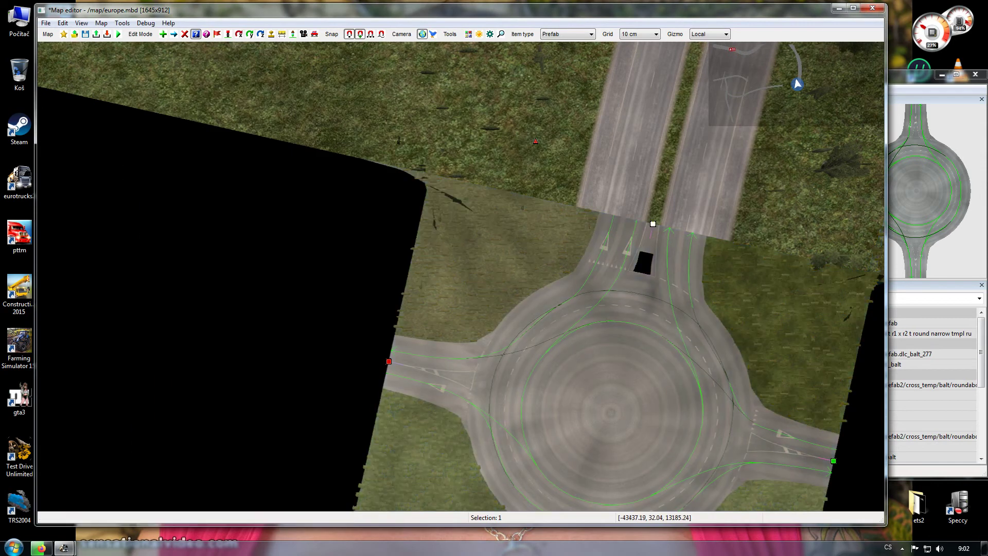
Paste the copied road segment into the empty terrain between the village road's end and the roundabout.
right_drag(461, 277, 743, 200)
key(a)
key(a)
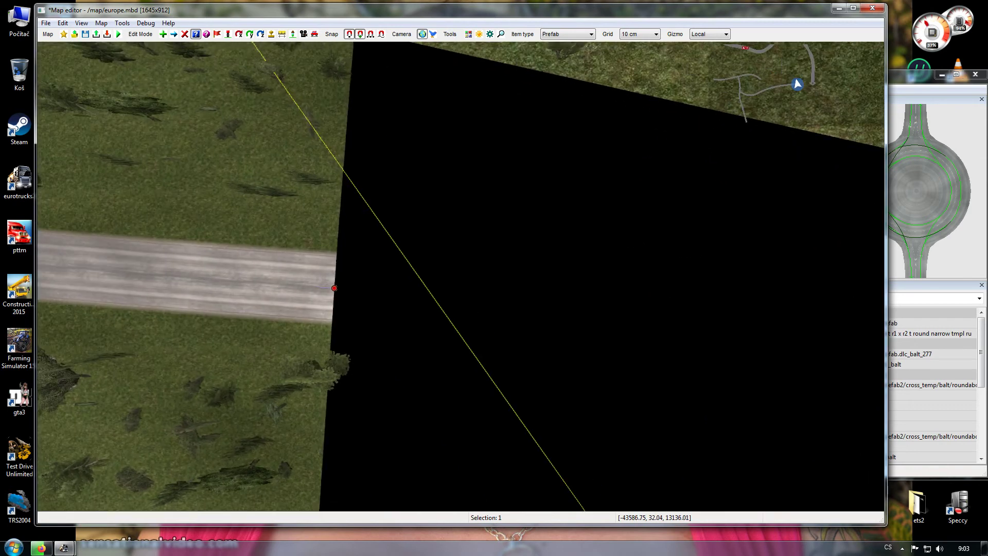
key(d)
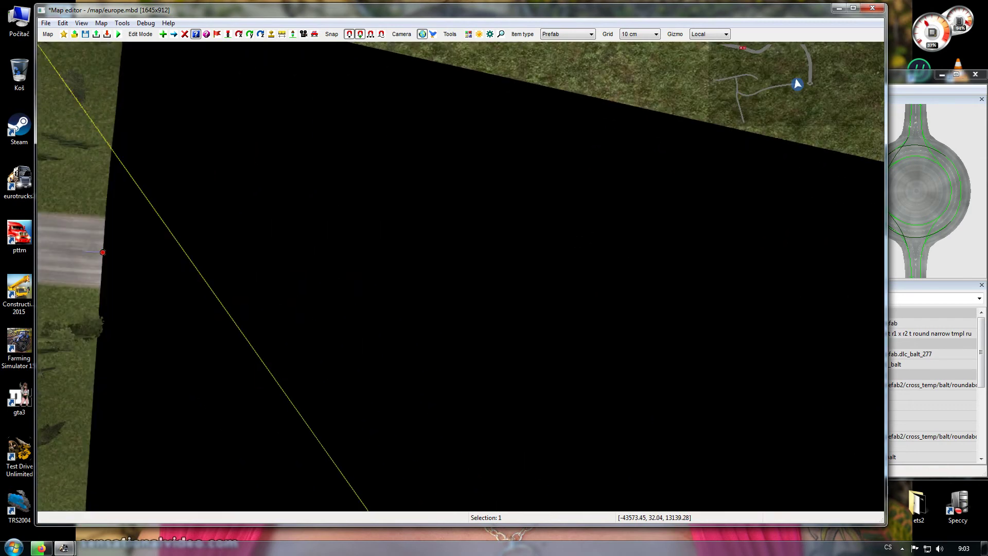
key(a)
scroll(482, 325, down, 5)
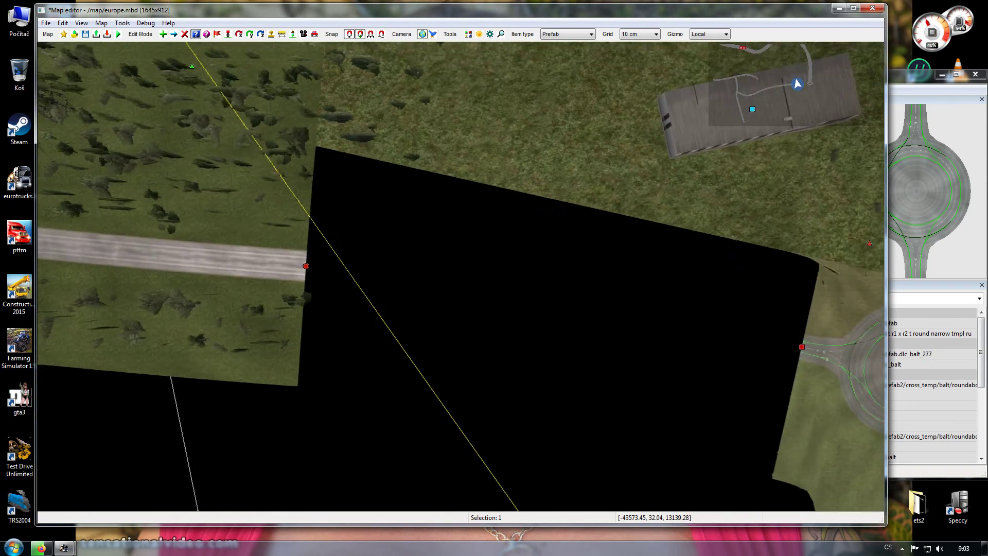
right_drag(482, 325, 458, 318)
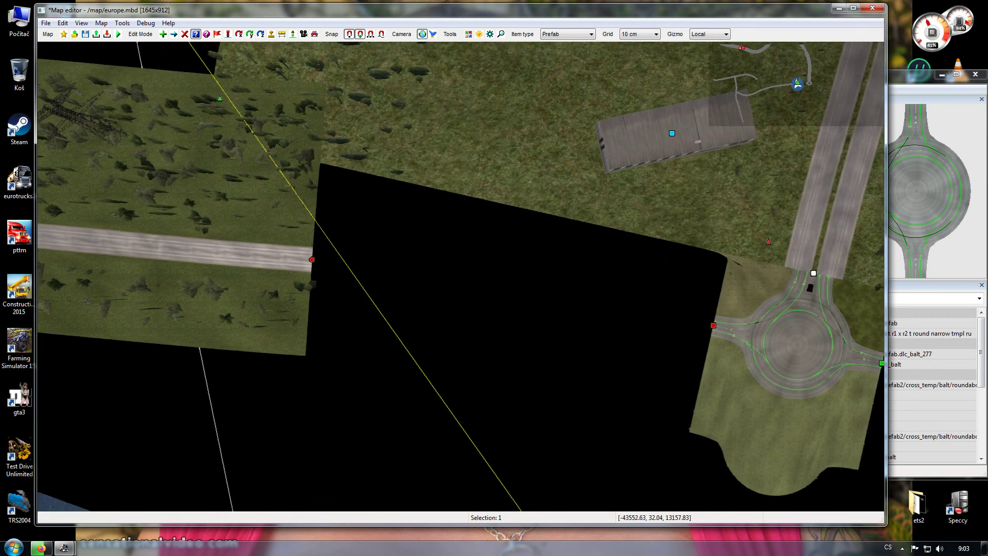
key(alt+v)
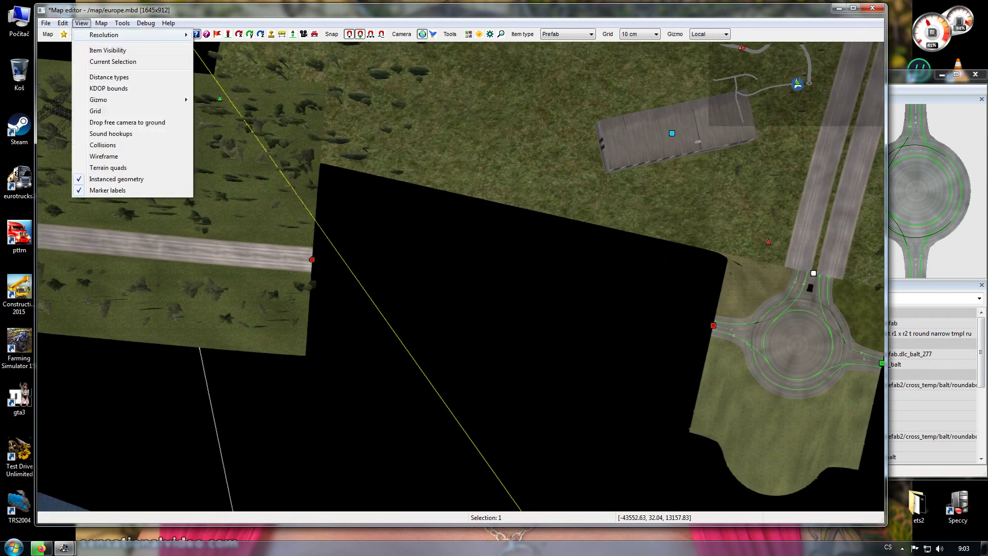
key(Escape)
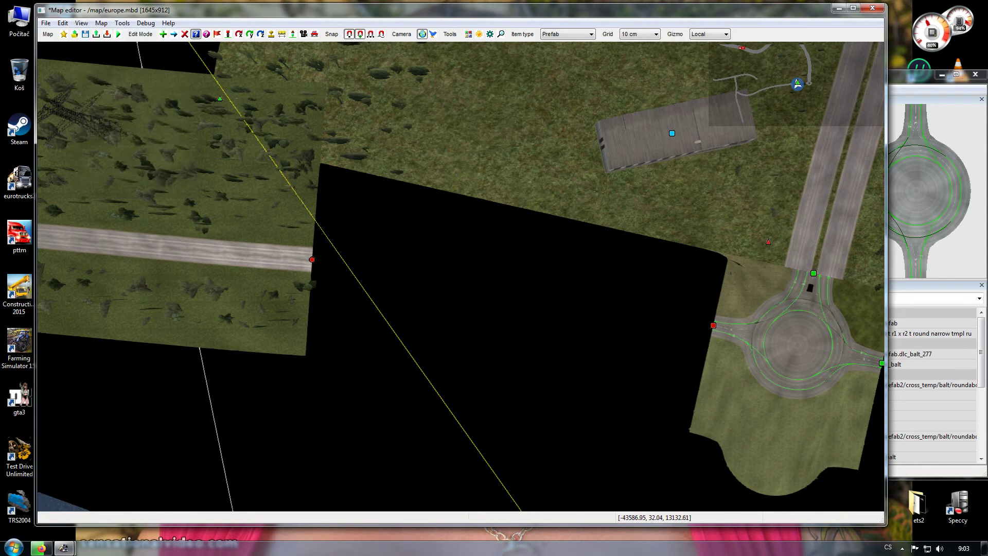
key(ctrl+v)
key(Escape)
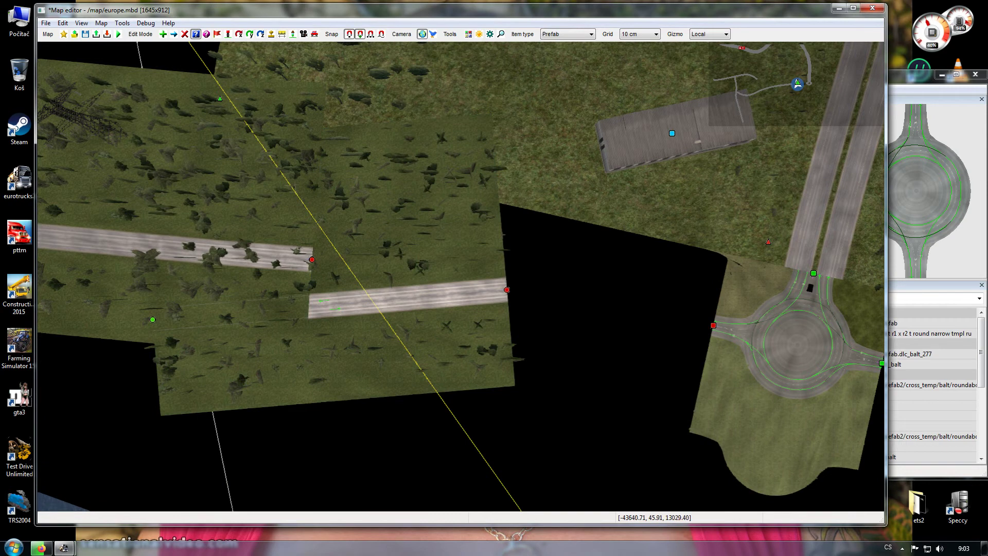
Rotate the pasted road's far end and move its start node onto the village road to line the two up.
click(251, 34)
drag(507, 290, 571, 303)
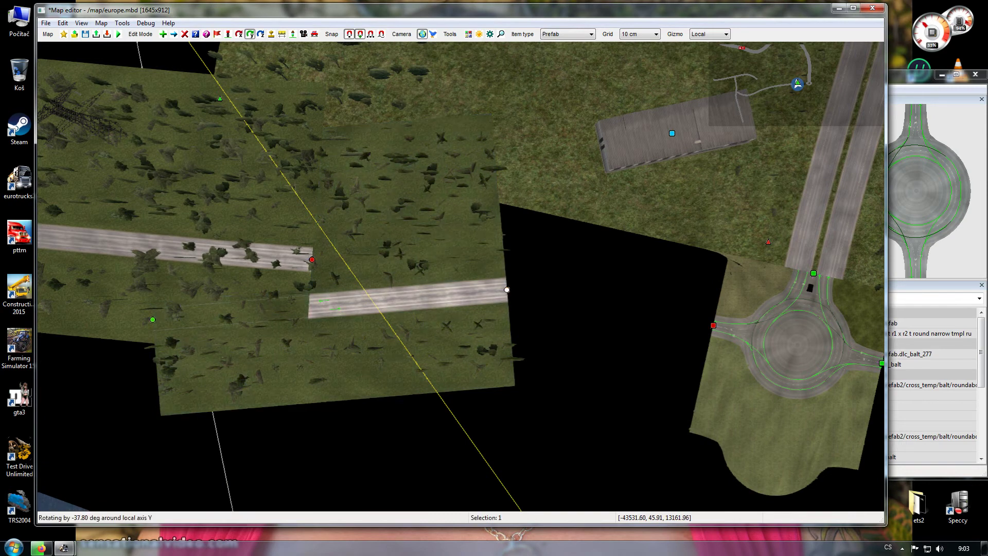
click(174, 34)
drag(153, 319, 158, 249)
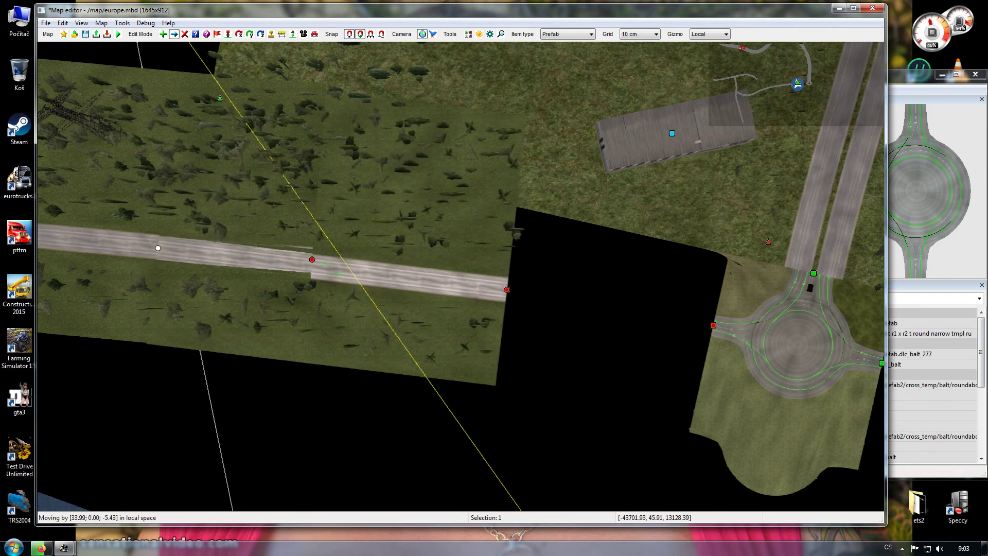
Try joining the pasted road's far end to the roundabout's village-facing arm, and delete the pasted road.
drag(507, 289, 713, 326)
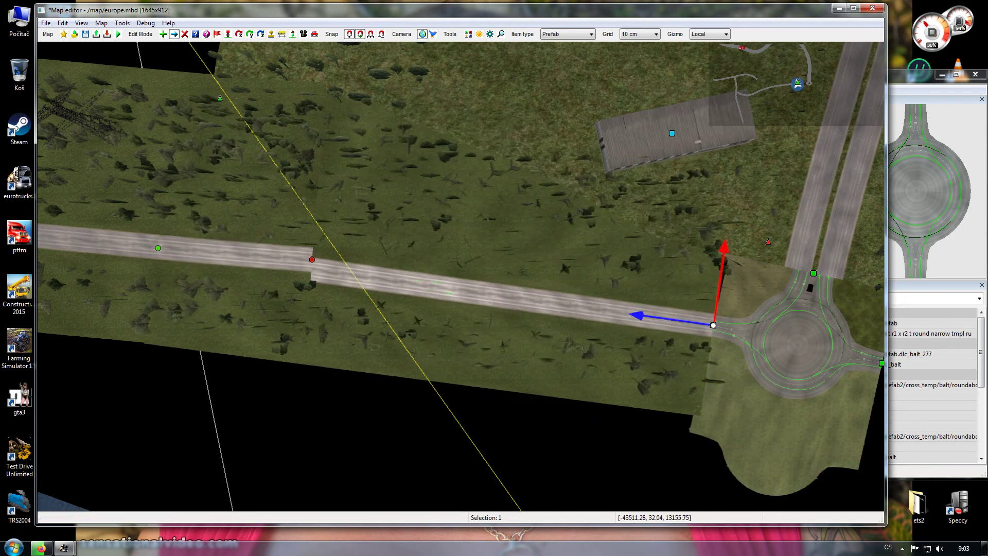
click(738, 315)
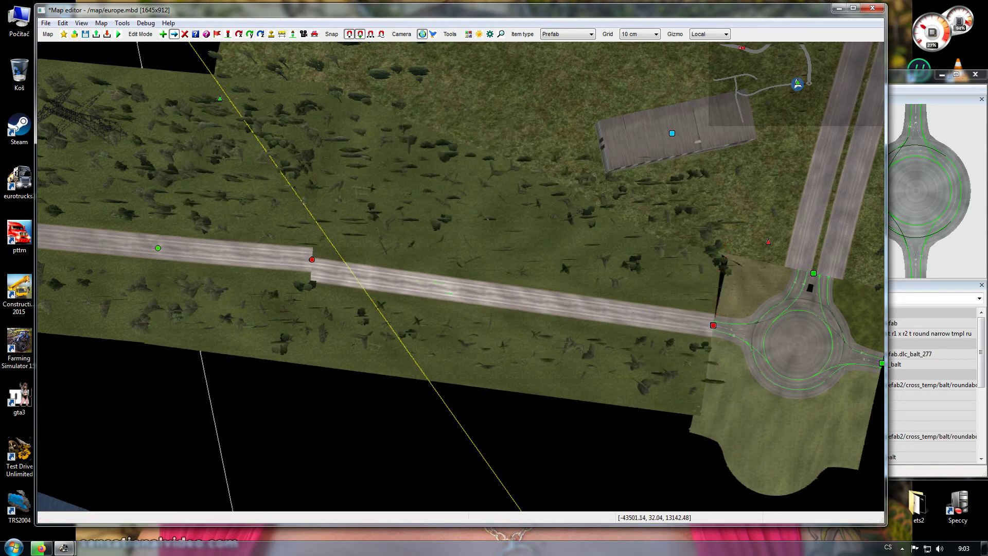
mouse_move(713, 325)
mouse_down()
mouse_move(673, 324)
mouse_move(713, 325)
mouse_up()
key(ctrl+z)
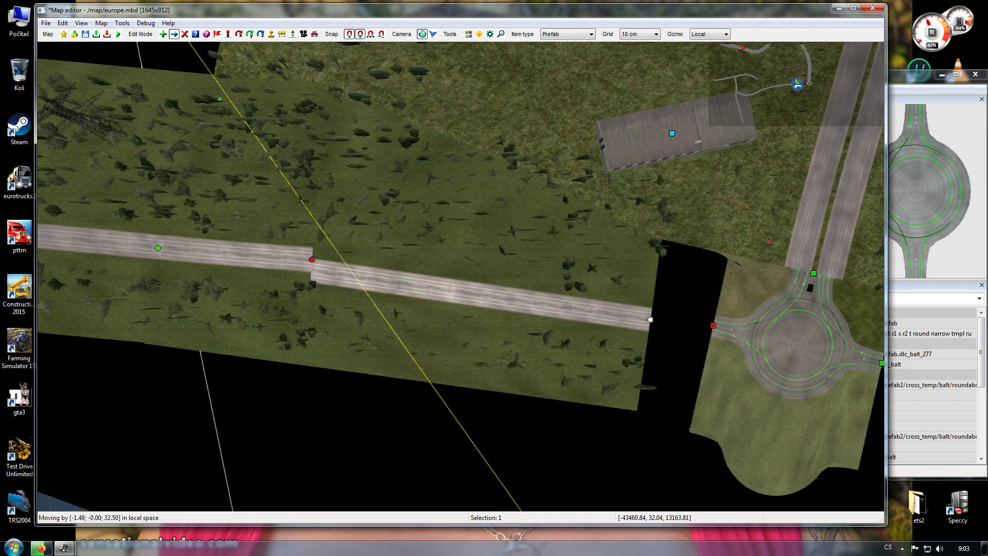
click(185, 34)
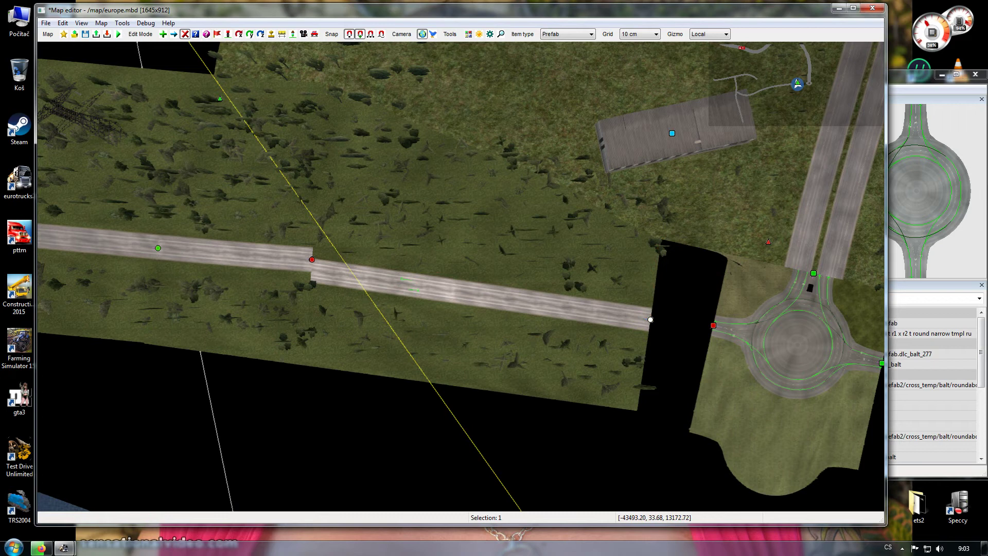
click(651, 320)
Find the four-arm balt r1 x r1 r2 round narrow tmpl prefab among the assets and ready it for placement.
click(921, 154)
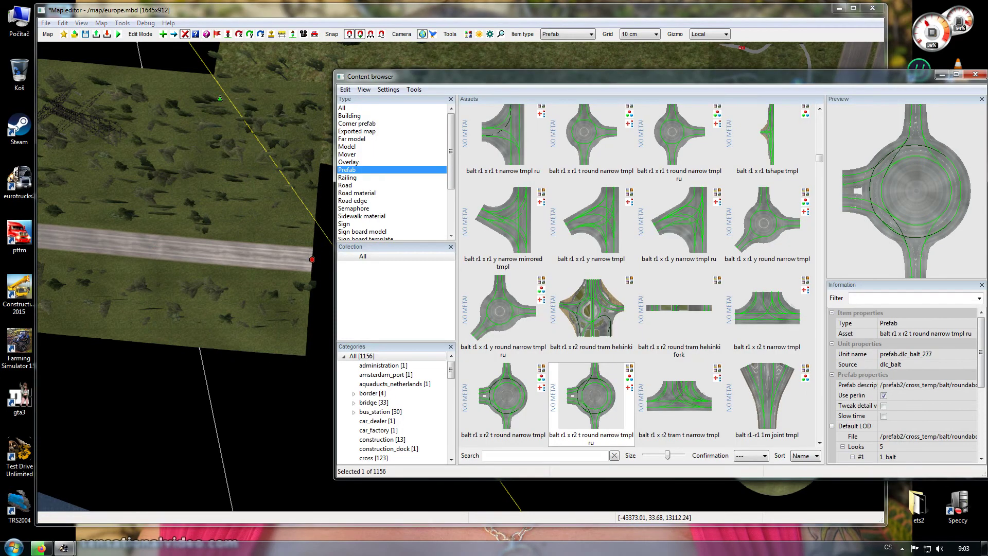
click(819, 109)
click(820, 109)
click(820, 109)
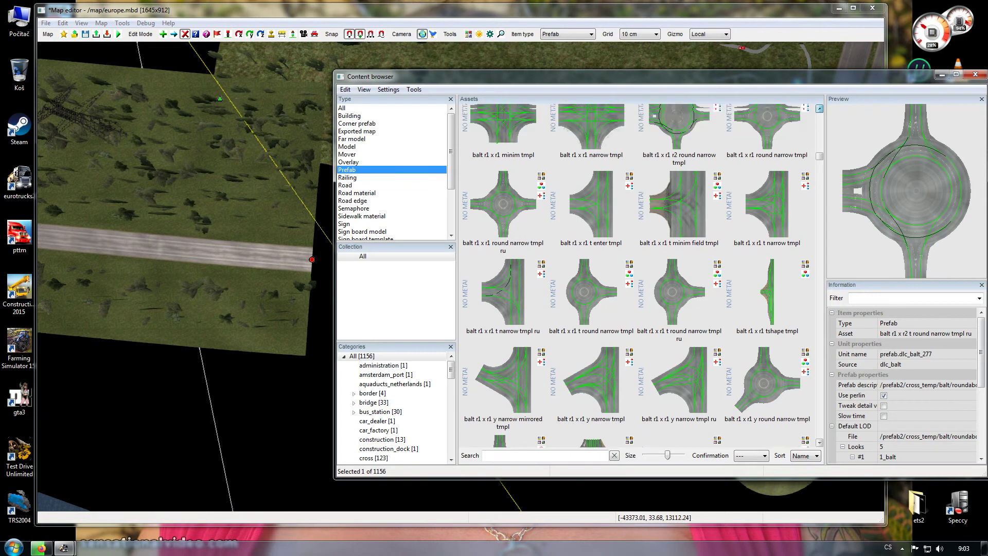
click(819, 108)
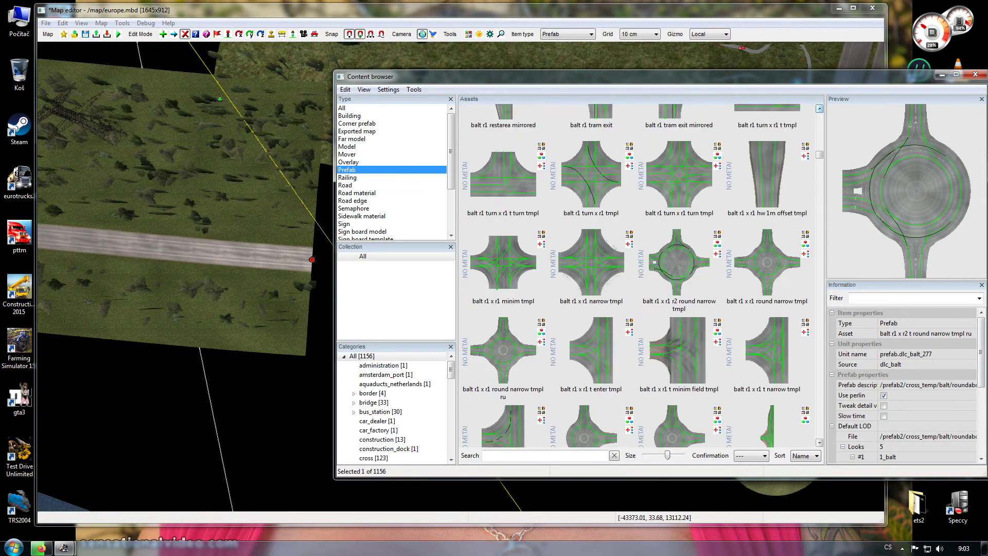
click(678, 262)
click(163, 34)
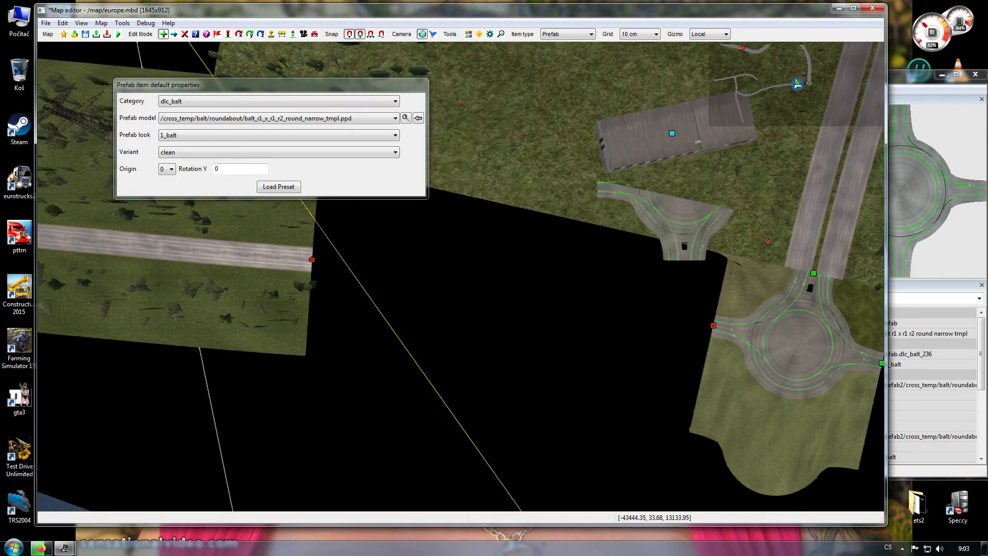
Delete the three-arm roundabout joined to the divided road's end.
click(185, 34)
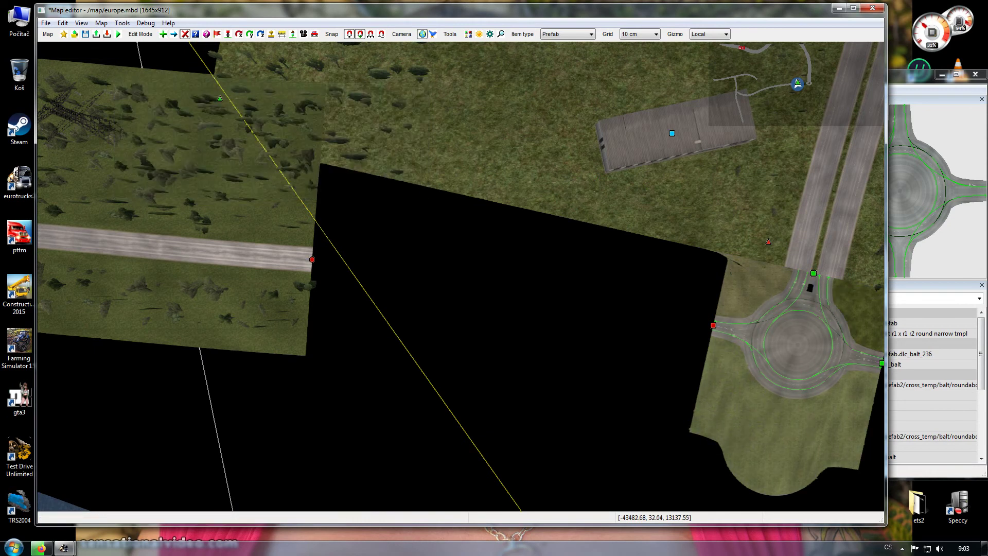
click(714, 326)
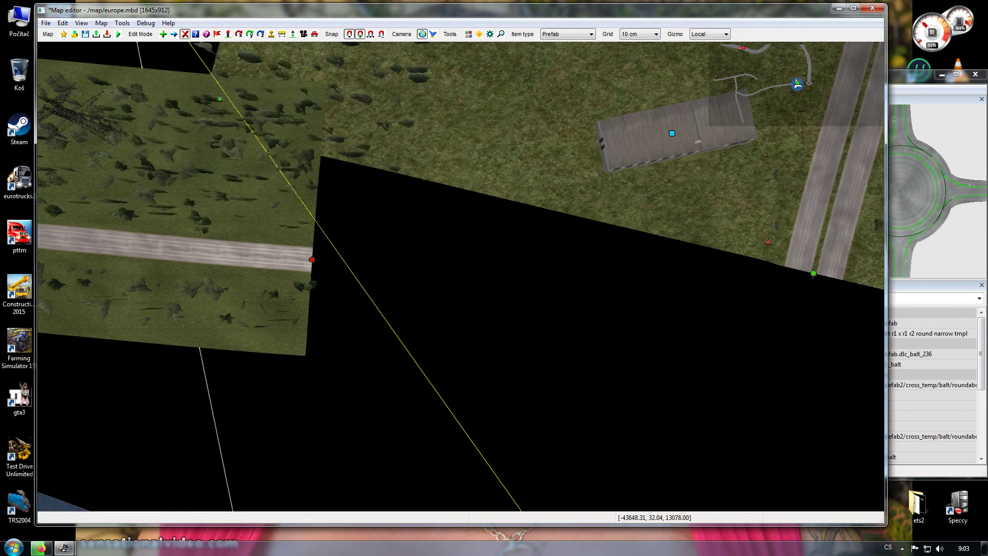
Place the four-arm roundabout in the empty terrain and rotate it about 169.2 degrees so its wide arm faces the divided road's side.
click(163, 34)
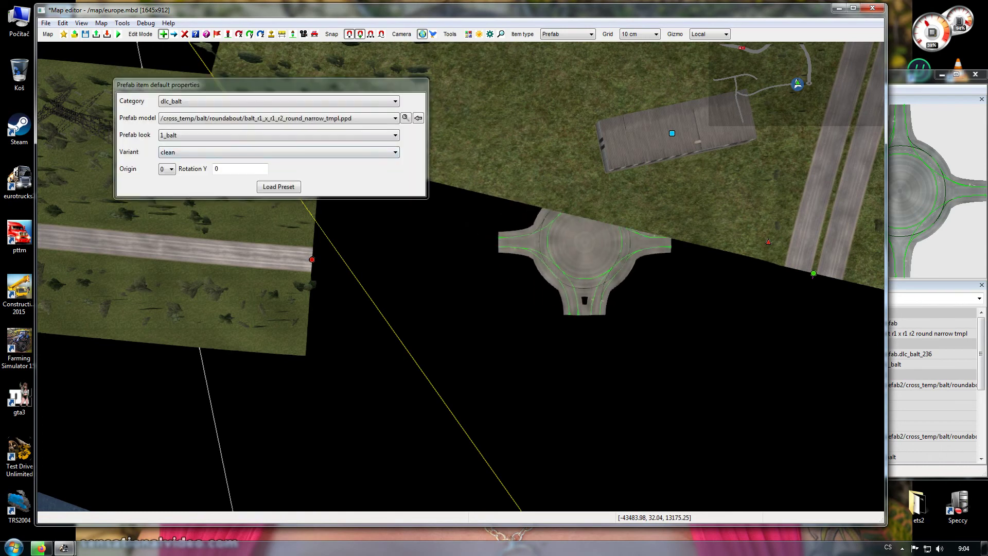
click(662, 325)
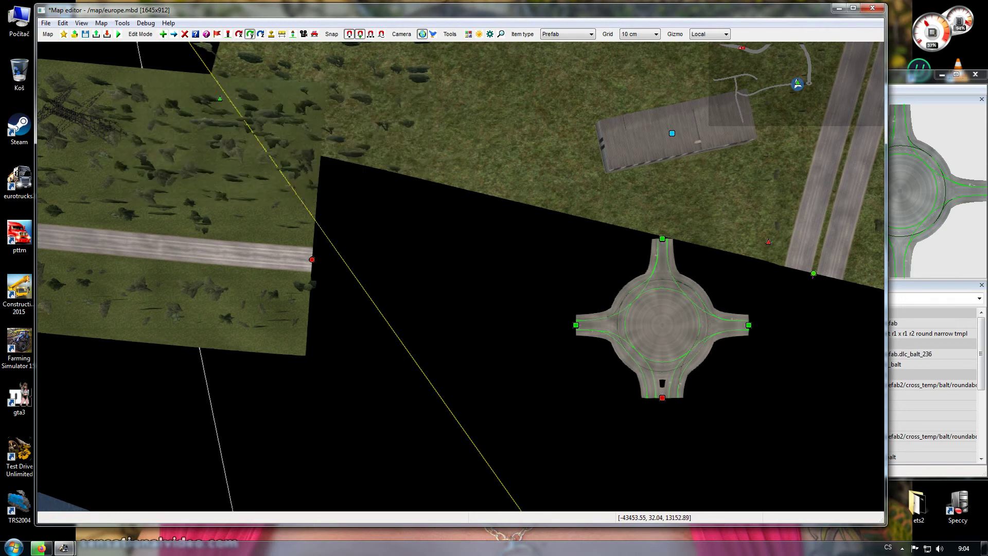
drag(663, 398, 808, 398)
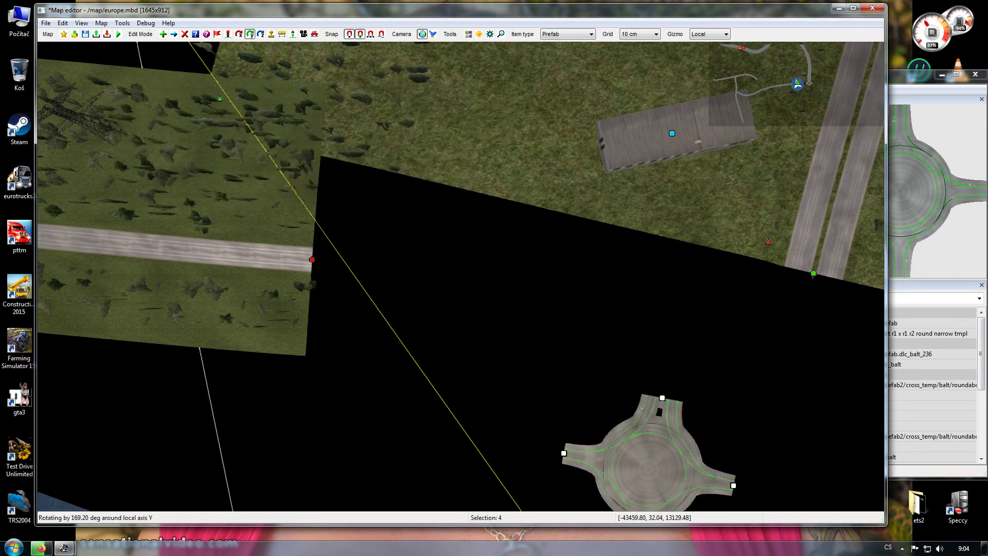
Fine-tune the roundabout's rotation to 167.4 degrees and join its wide arm to the end of the divided road.
drag(662, 444, 662, 443)
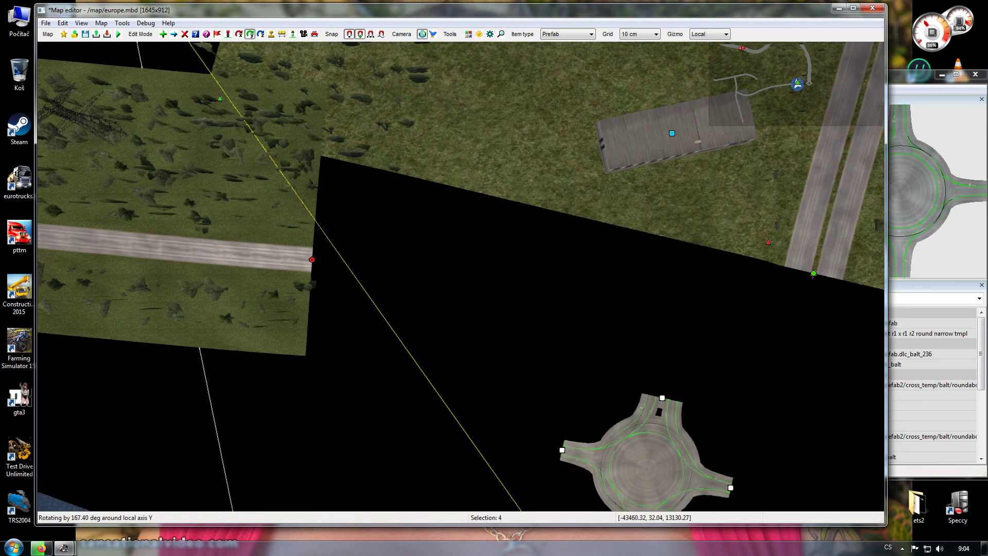
click(174, 34)
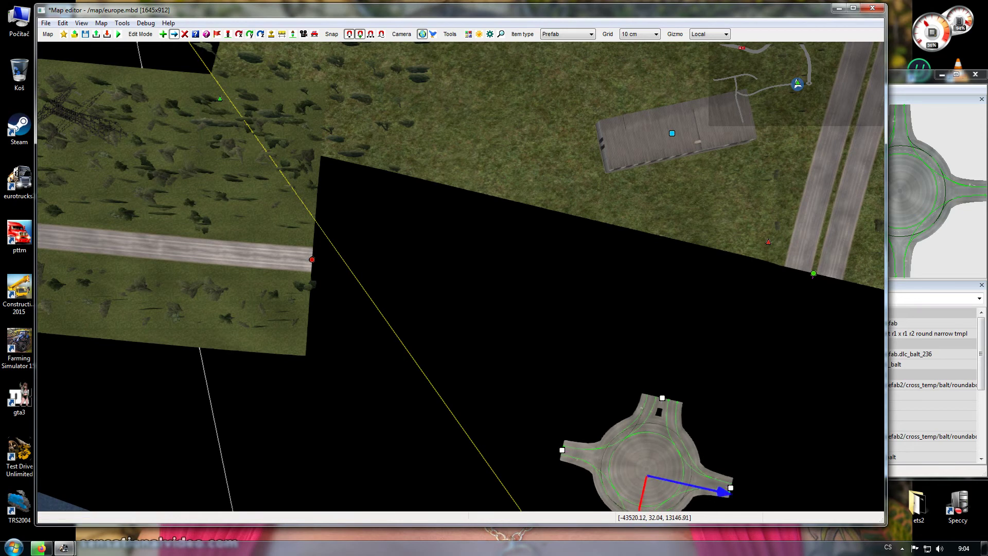
drag(662, 398, 814, 273)
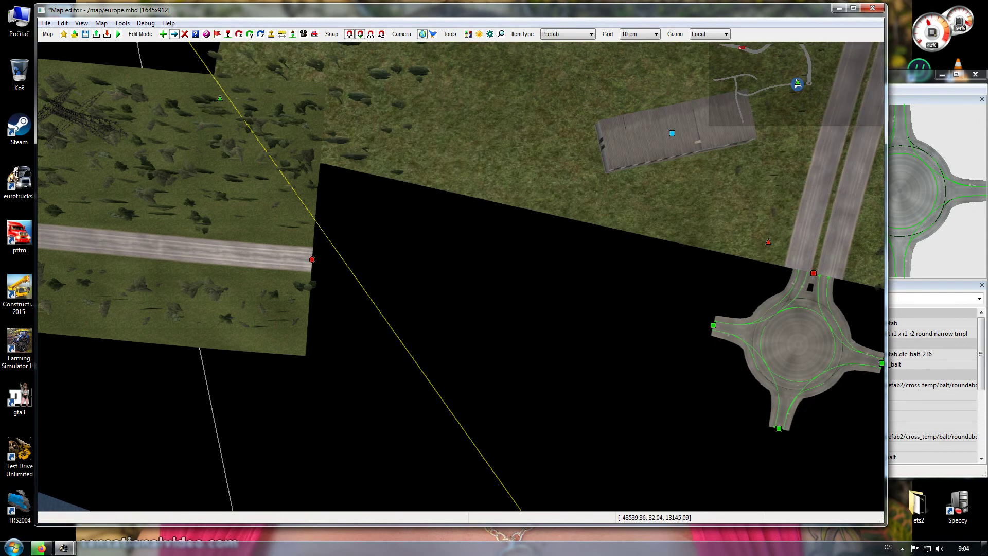
Set the roundabout's terrain size to 20 for nodes 0 and 1 and to 50 for nodes 2 and 3.
click(195, 34)
click(813, 273)
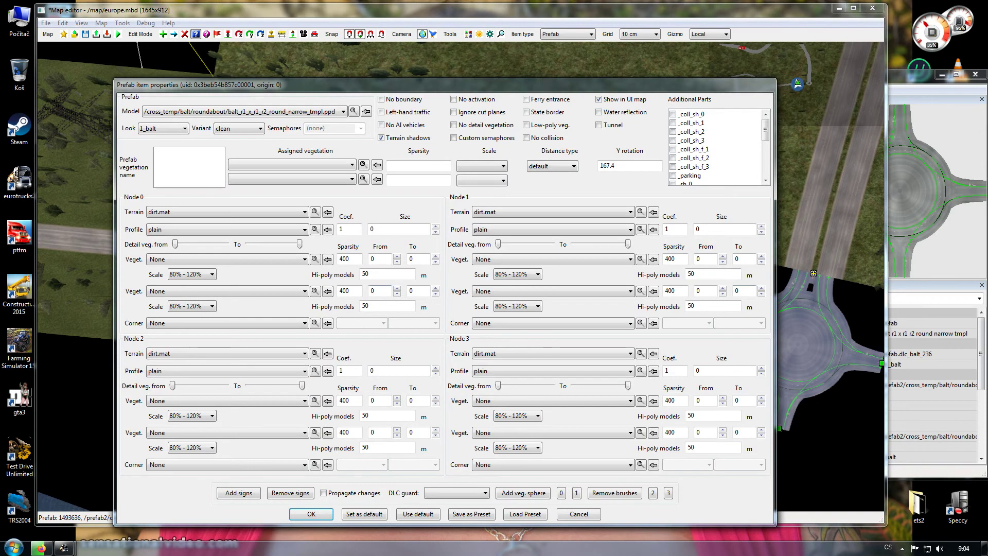
drag(375, 228, 371, 229)
text(20)
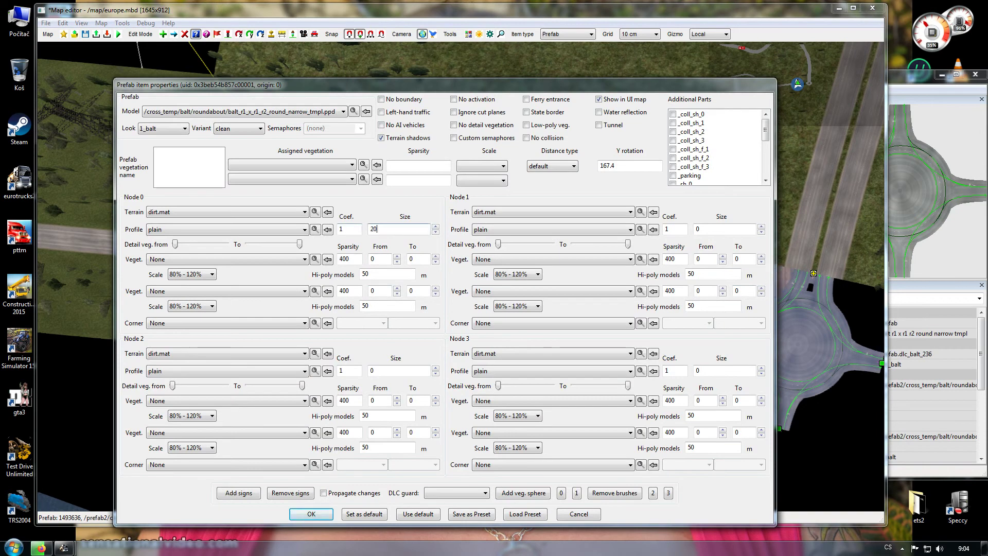
click(700, 229)
double_click(699, 229)
text(20)
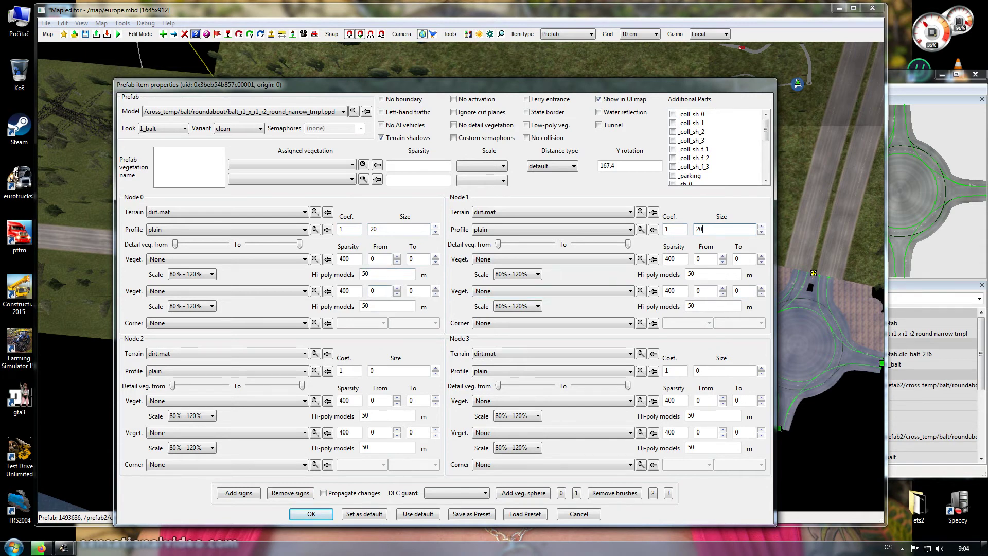
double_click(372, 370)
text(50)
double_click(698, 371)
text(50)
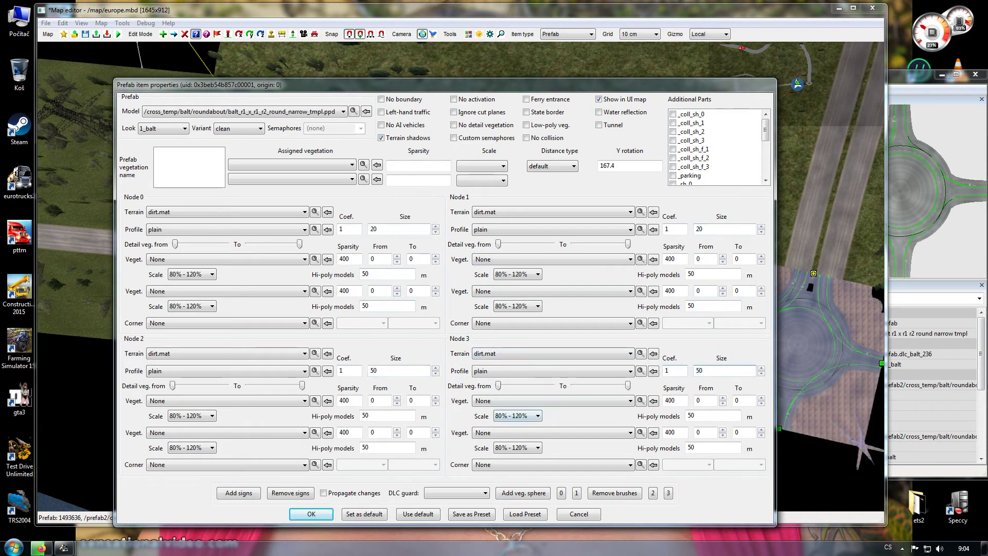
key(Return)
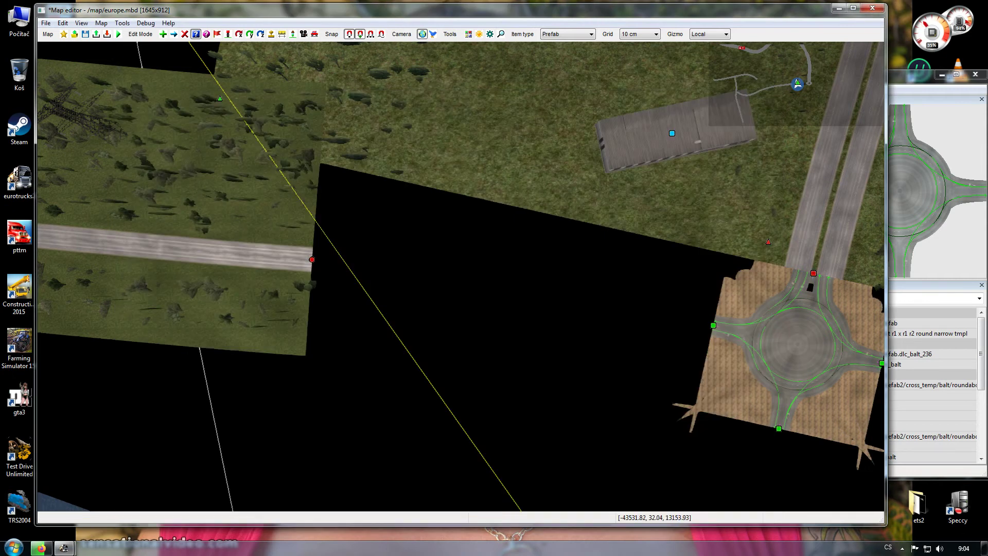
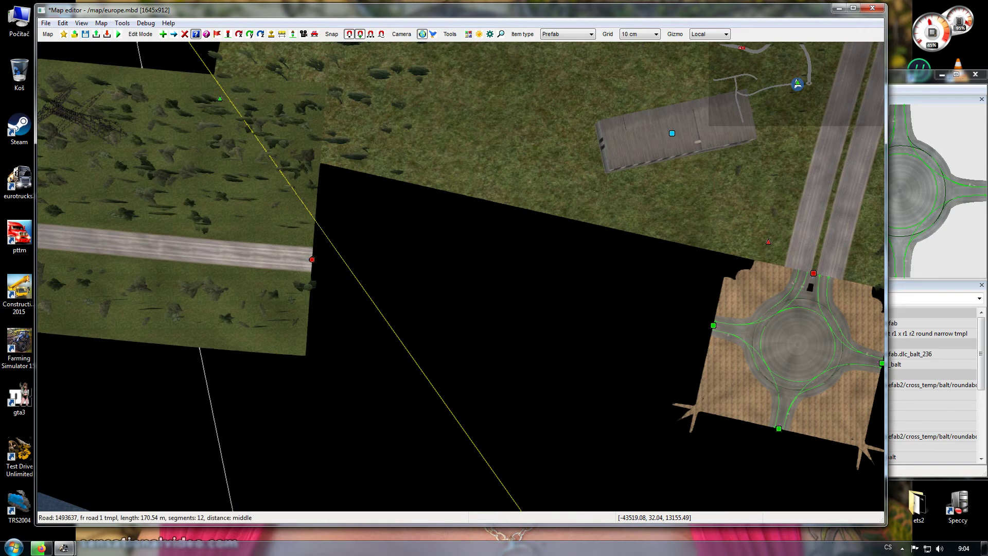
Paste a copy of the village road, move it next to the road's end and rotate it towards the roundabout.
click(310, 258)
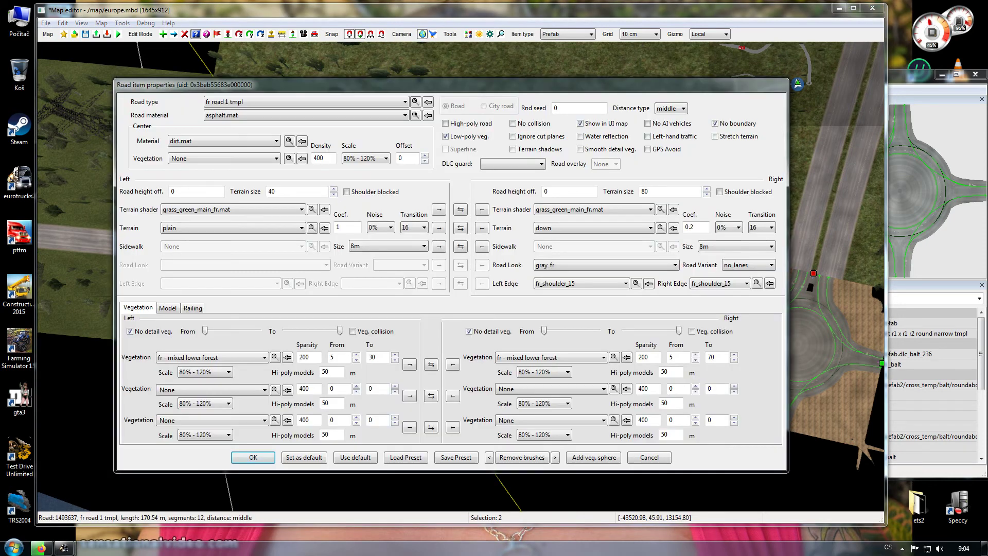
click(253, 457)
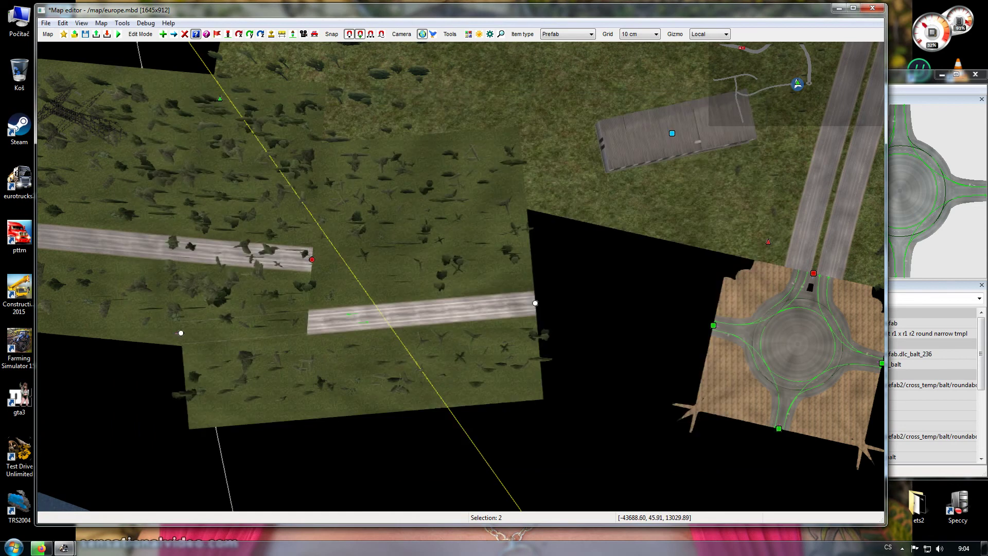
click(174, 34)
drag(357, 319, 421, 256)
click(250, 34)
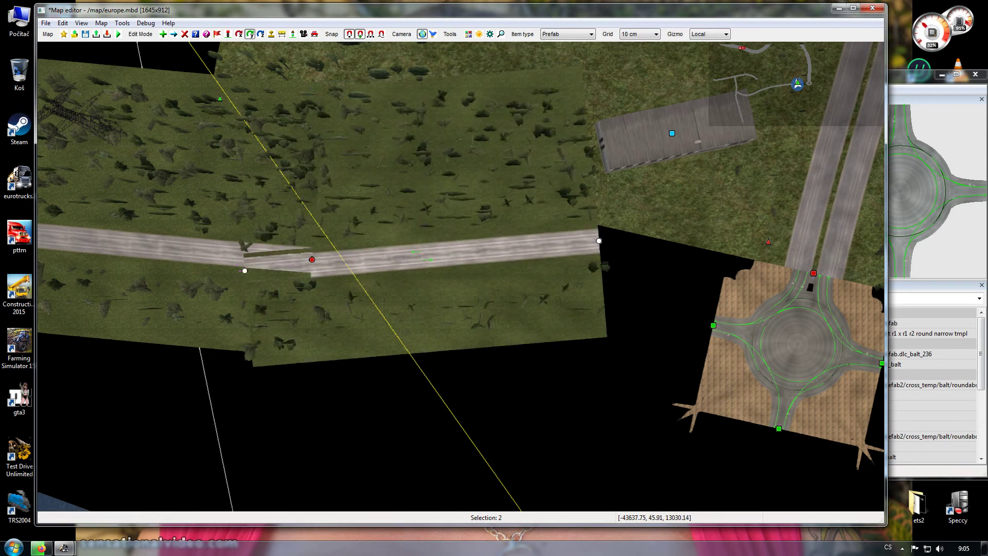
drag(599, 241, 567, 241)
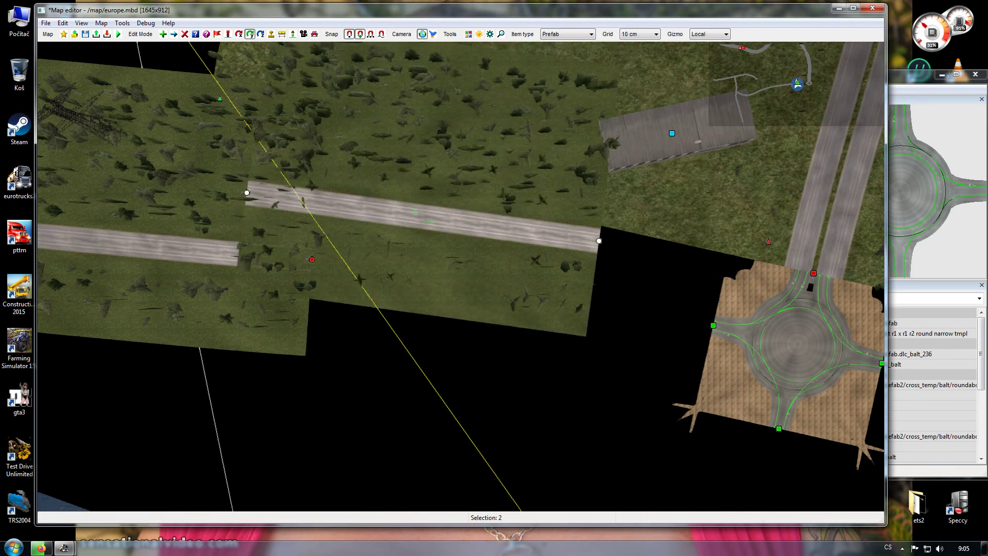
Join the pasted road's ends to the roundabout's village-facing arm and to the end of the village road.
click(174, 34)
key(Escape)
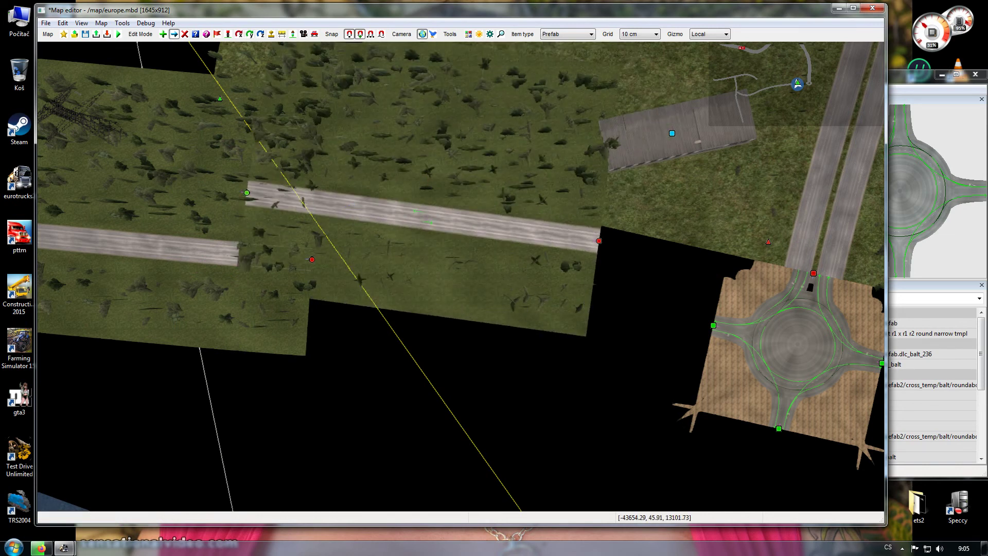
drag(599, 240, 713, 326)
drag(247, 192, 311, 259)
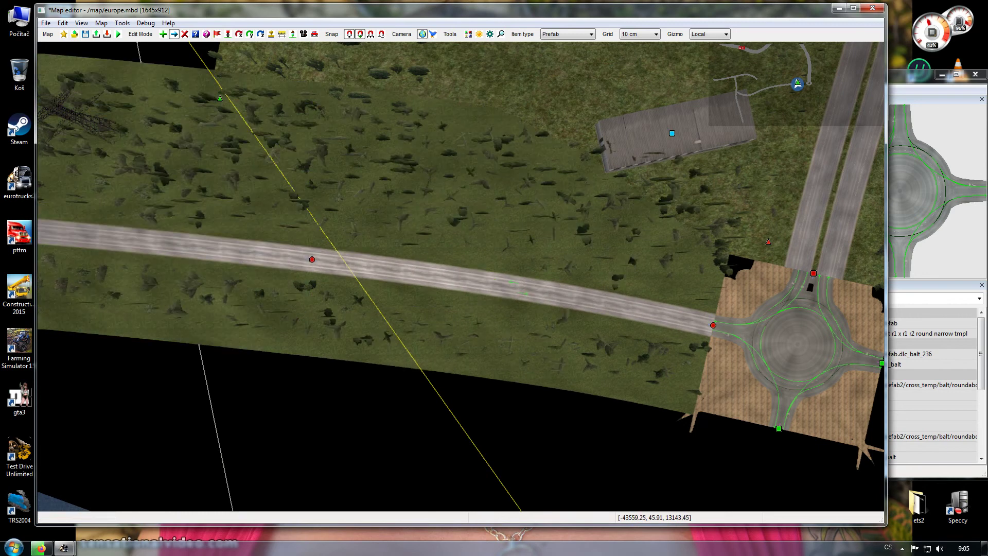
Paste another copy of the road into the empty terrain beyond the roundabout's side opposite the divided road.
right_drag(461, 277, 358, 253)
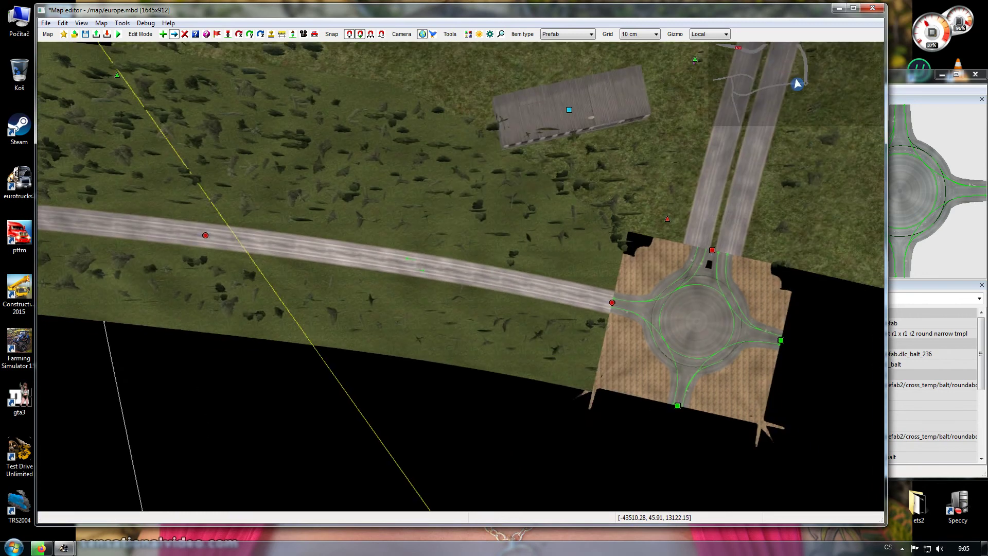
right_drag(461, 276, 381, 171)
key(s)
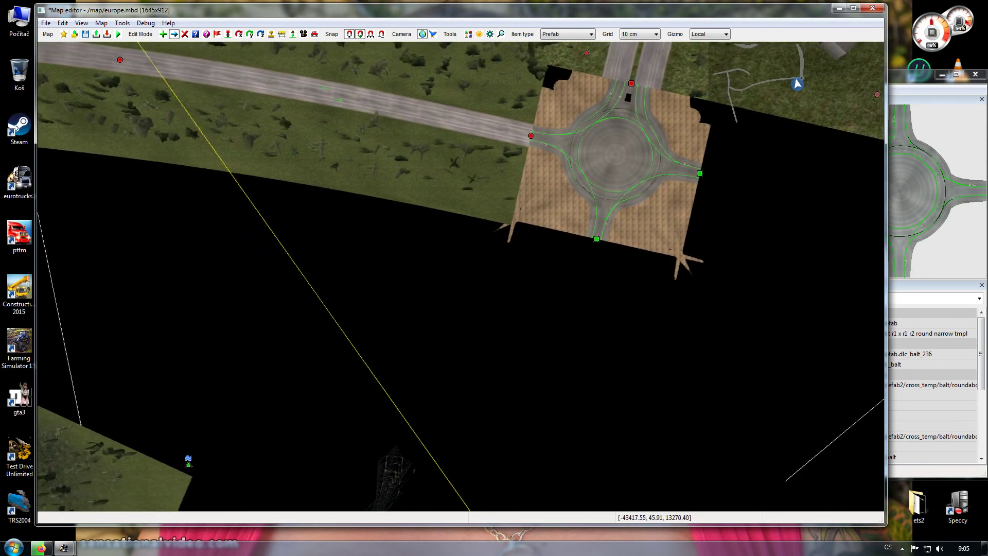
key(ctrl+v)
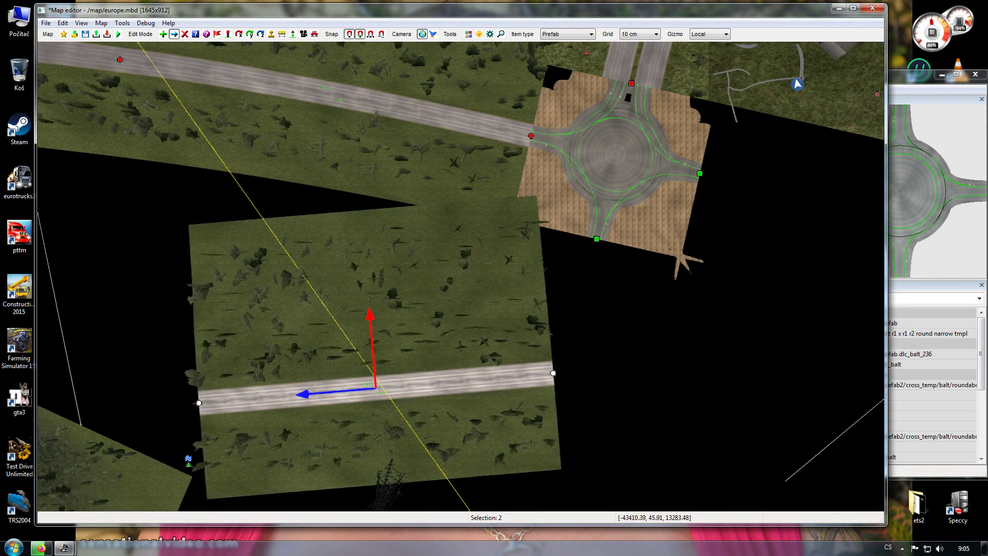
key(Escape)
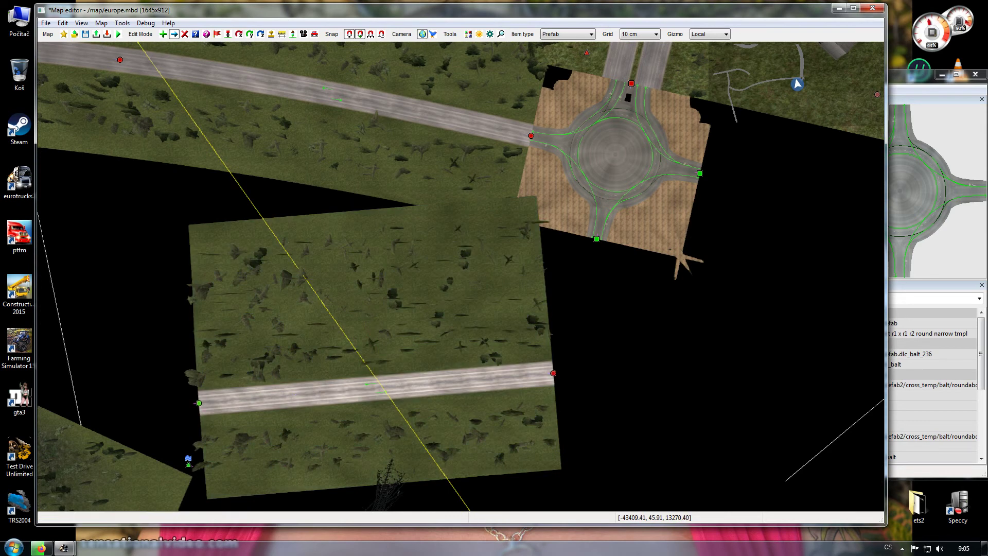
Join the pasted road to the arm opposite the divided road and lead its free end straight away, about 139 m long.
click(249, 34)
click(199, 403)
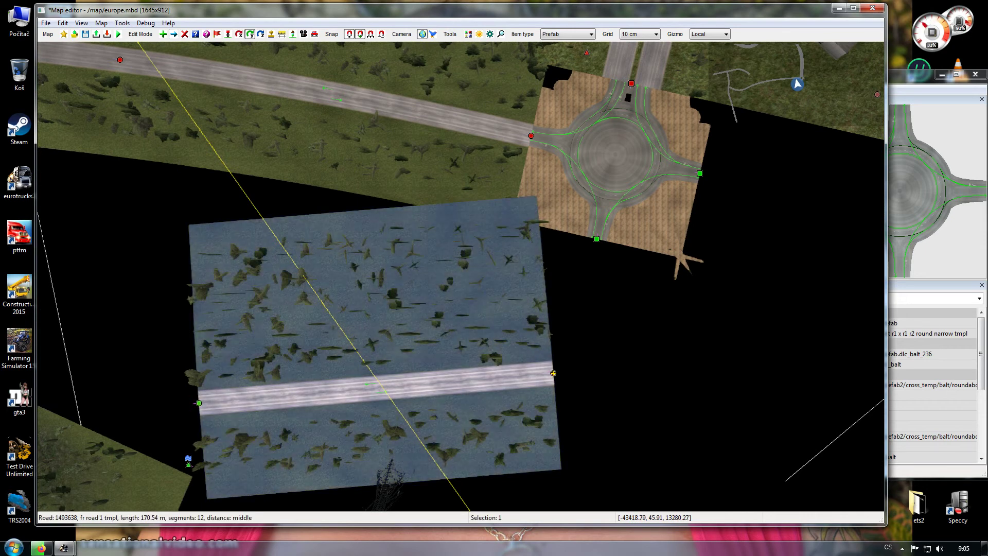
click(553, 373)
key(m)
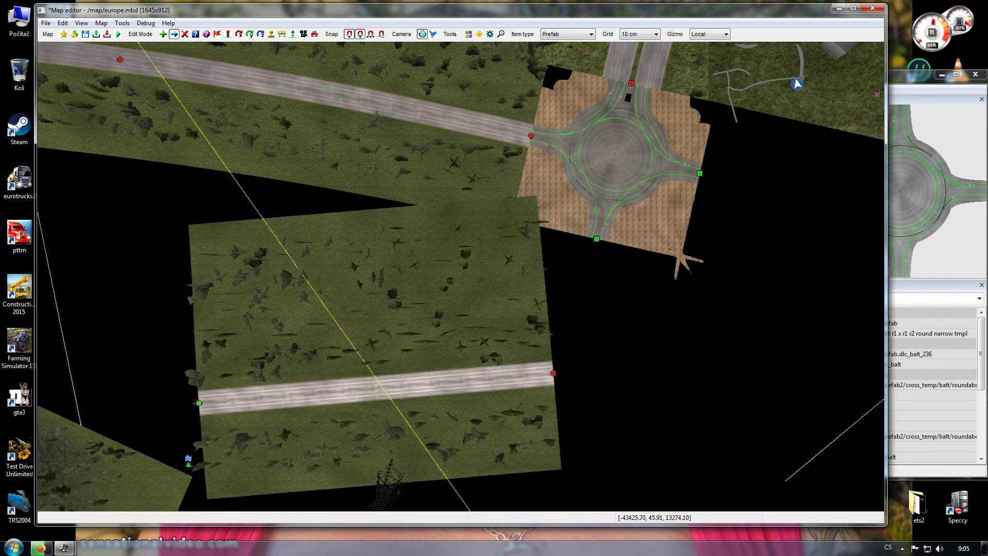
drag(554, 373, 597, 239)
drag(199, 403, 530, 509)
right_drag(494, 397, 442, 292)
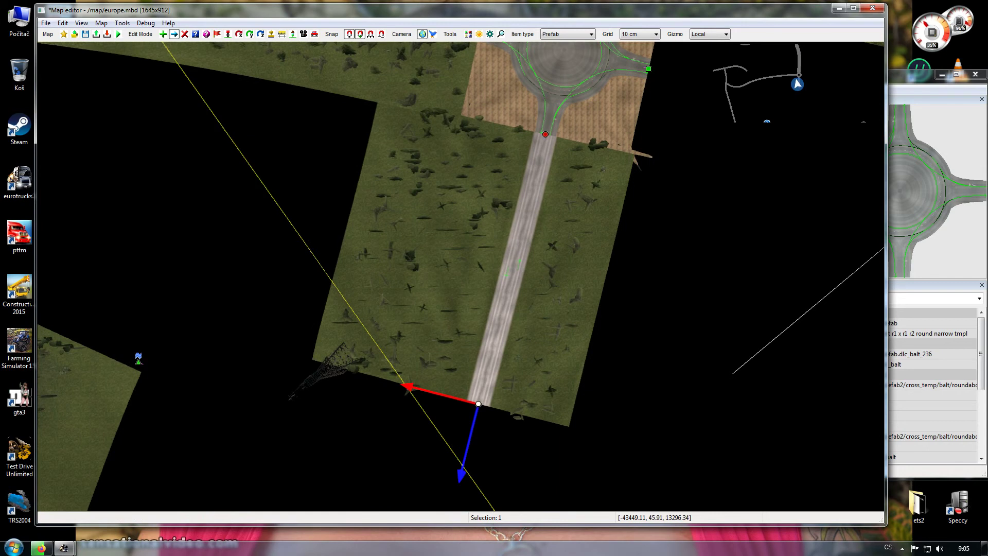
click(425, 253)
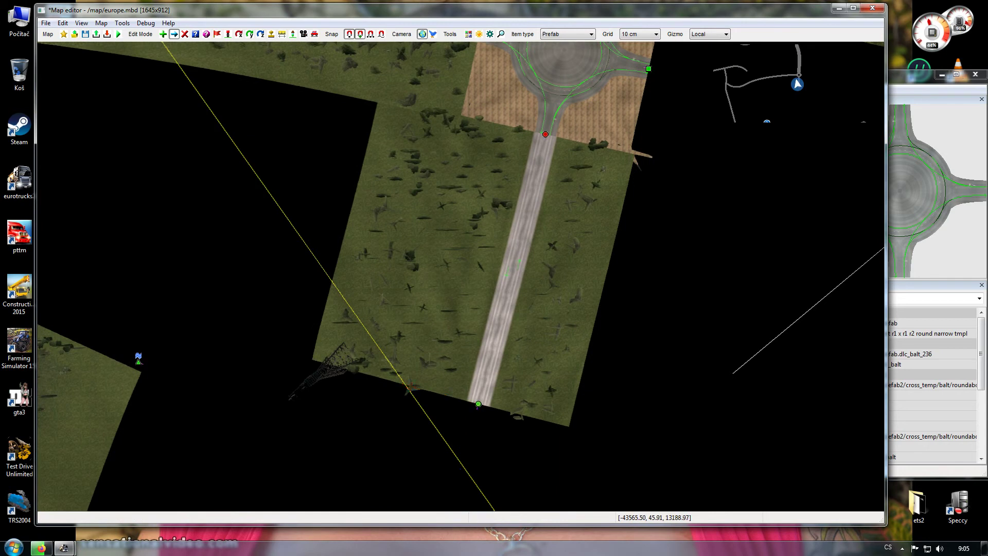
Bar AI vehicles from the road on the arm opposite the divided road and hide it from the UI map.
click(196, 34)
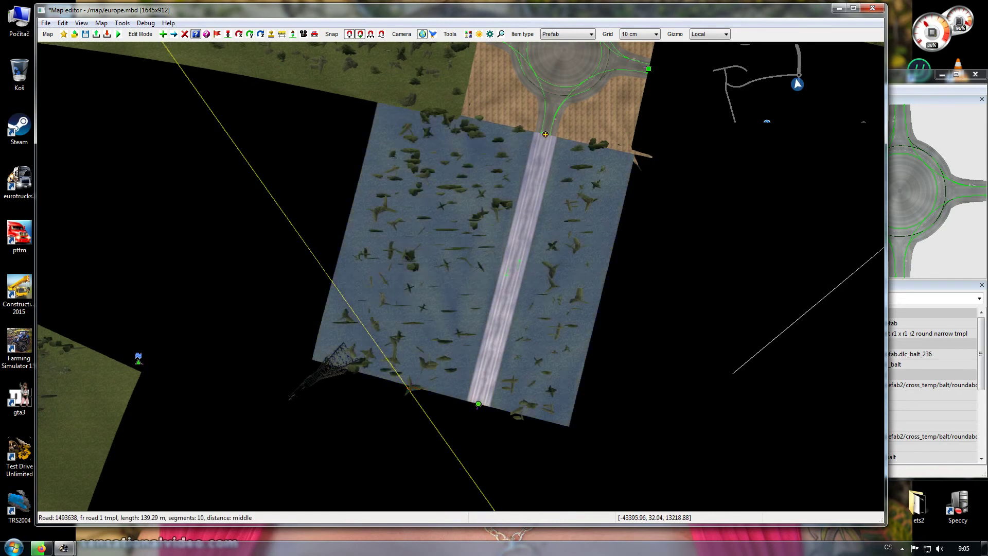
click(546, 134)
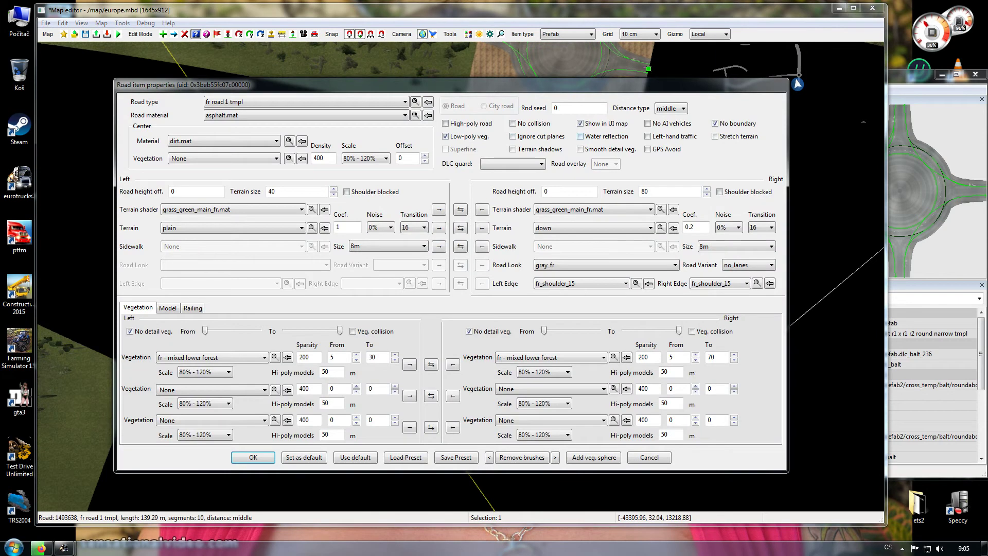
click(648, 123)
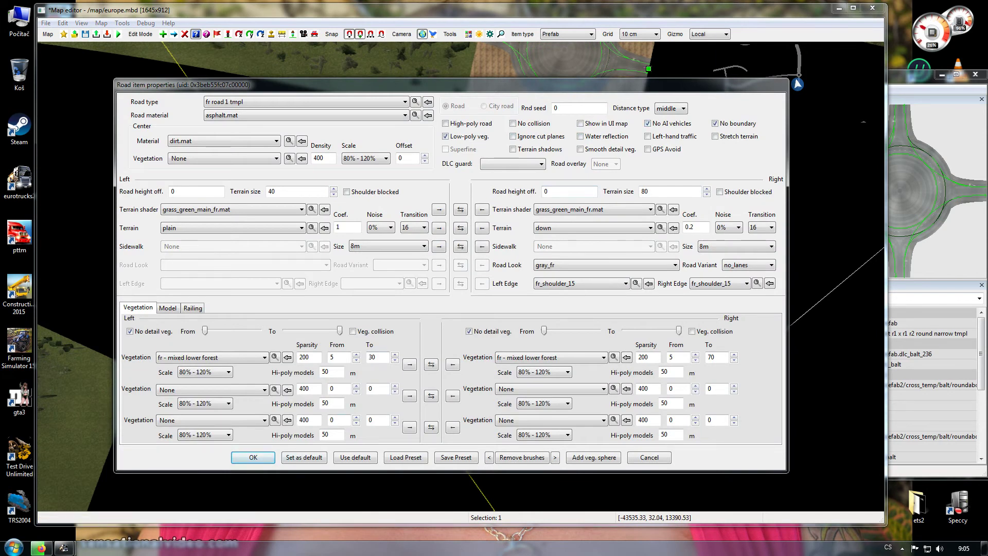
click(253, 458)
Paste another copy of the road and move it into the empty terrain beside the roundabout's remaining free arm.
right_drag(515, 231, 304, 366)
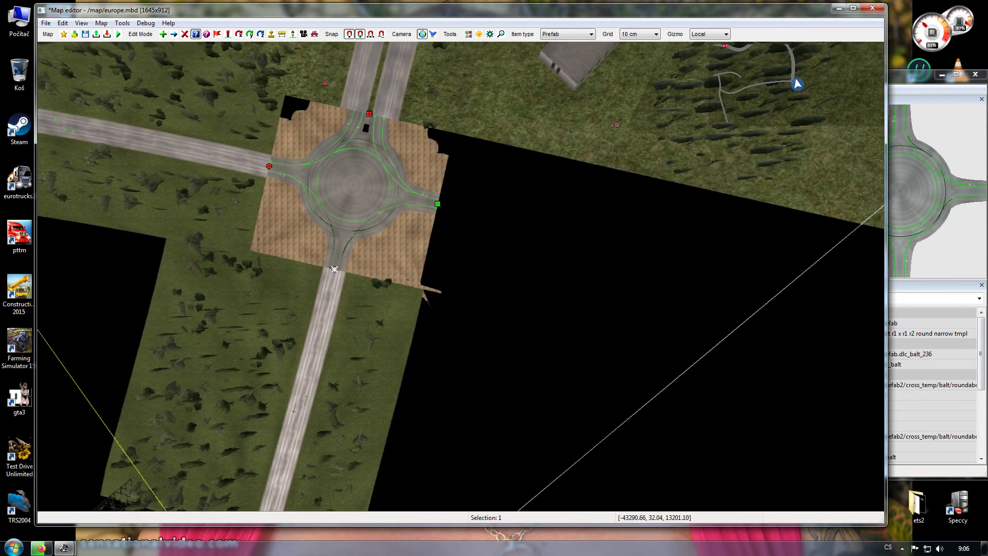
key(ctrl+v)
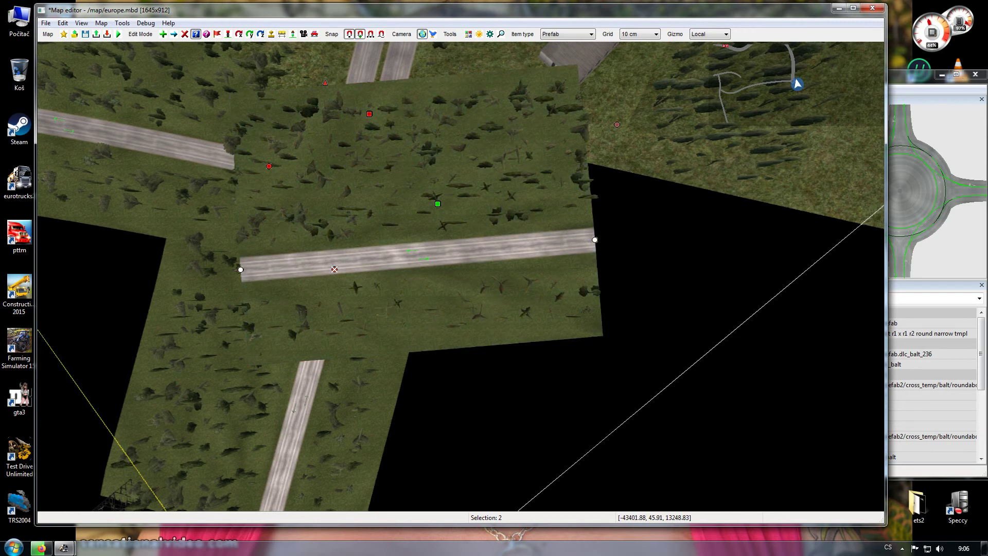
key(m)
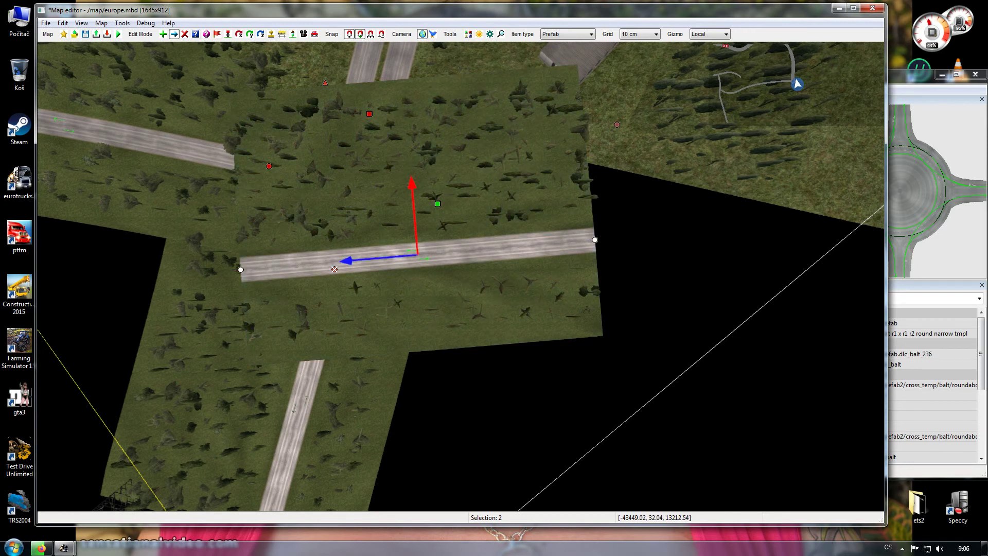
drag(417, 253, 627, 320)
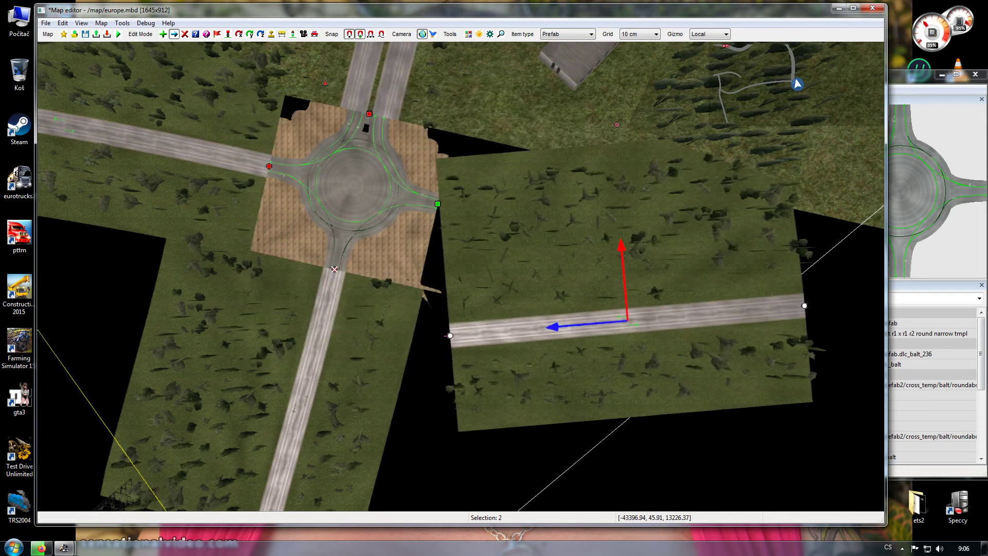
right_click(627, 321)
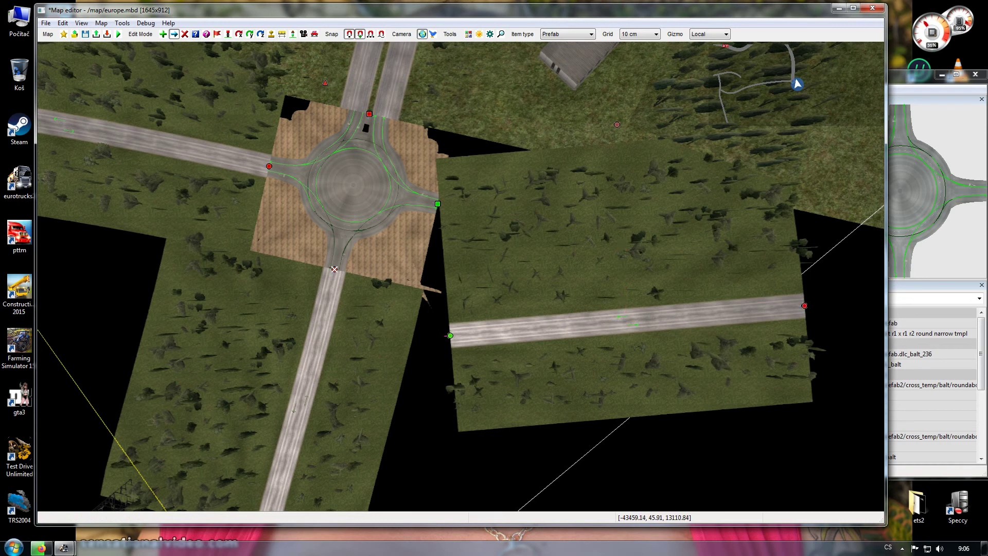
Join the pasted road to the roundabout's last free arm and stretch its far end away in line with that arm.
click(249, 34)
drag(805, 306, 821, 307)
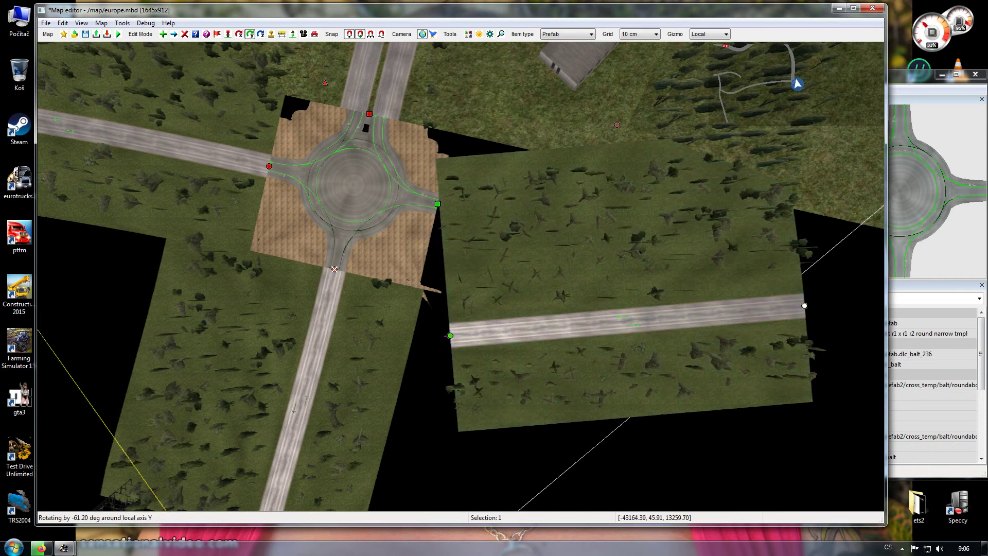
click(174, 34)
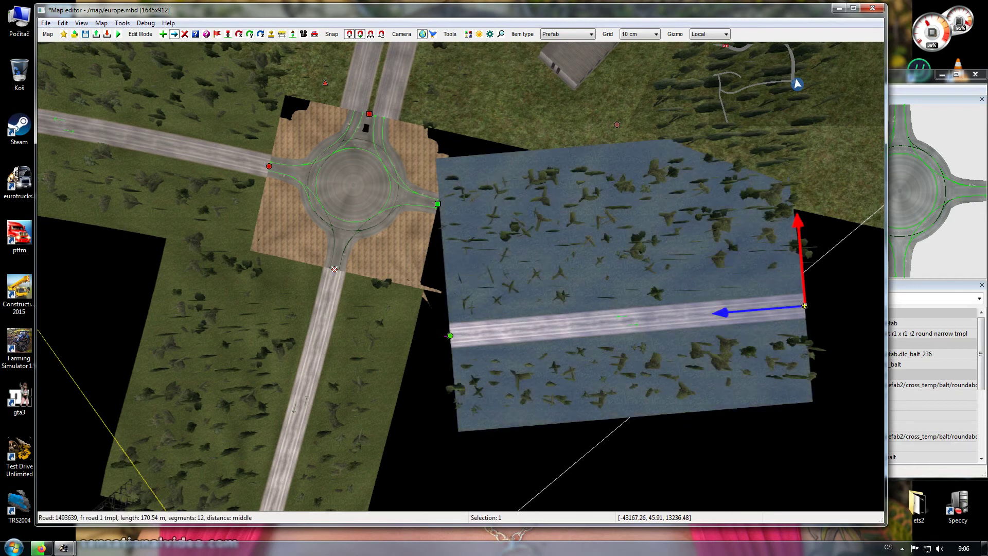
drag(805, 305, 321, 234)
drag(450, 335, 899, 329)
drag(322, 234, 438, 203)
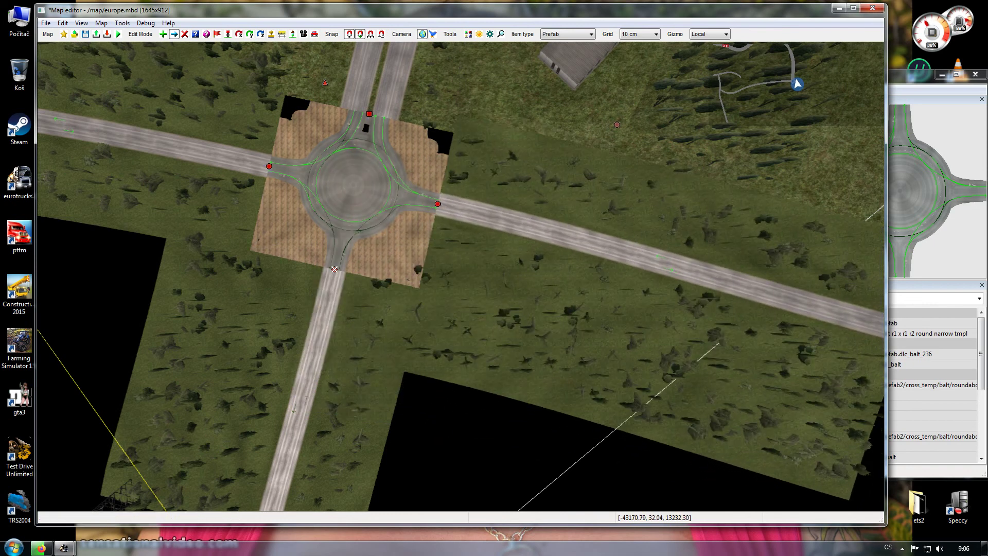
right_drag(790, 295, 657, 229)
drag(763, 262, 829, 263)
right_drag(366, 148, 535, 212)
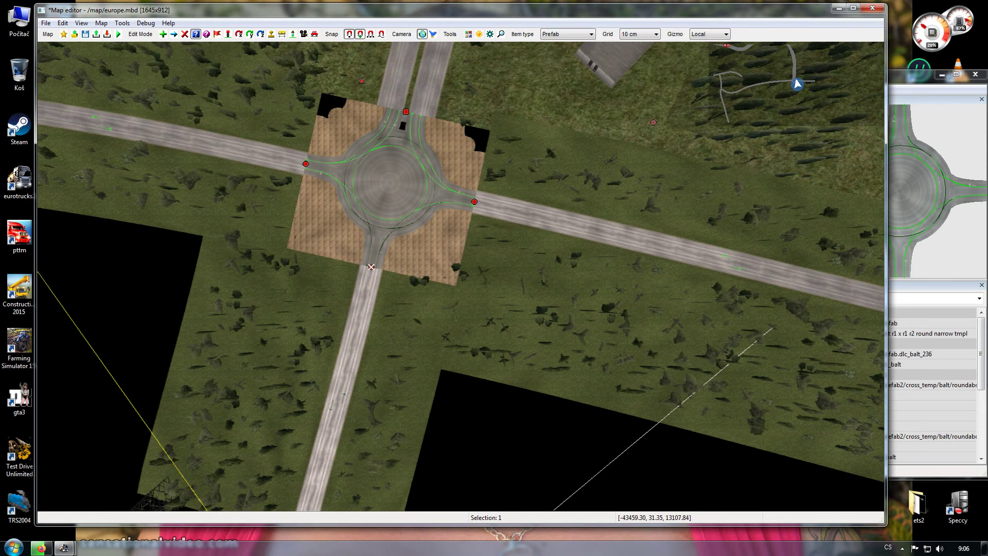
Bar AI vehicles from the road on the roundabout's last arm and hide that road from the UI map.
click(474, 202)
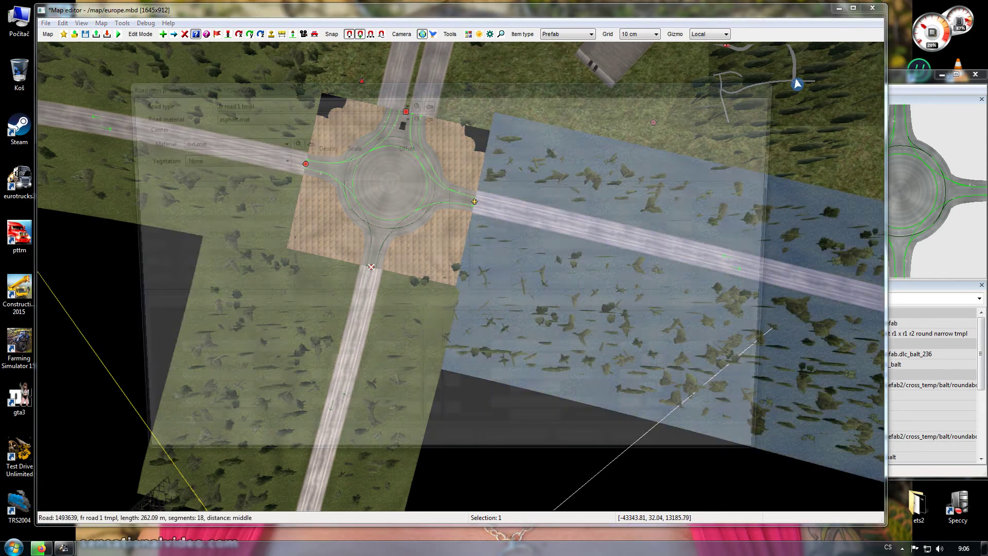
click(580, 123)
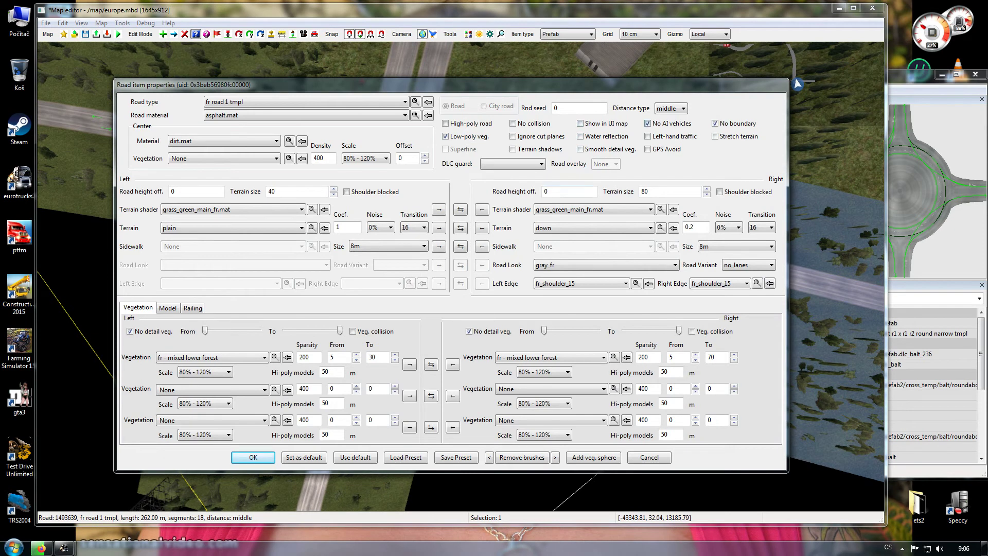
key(Return)
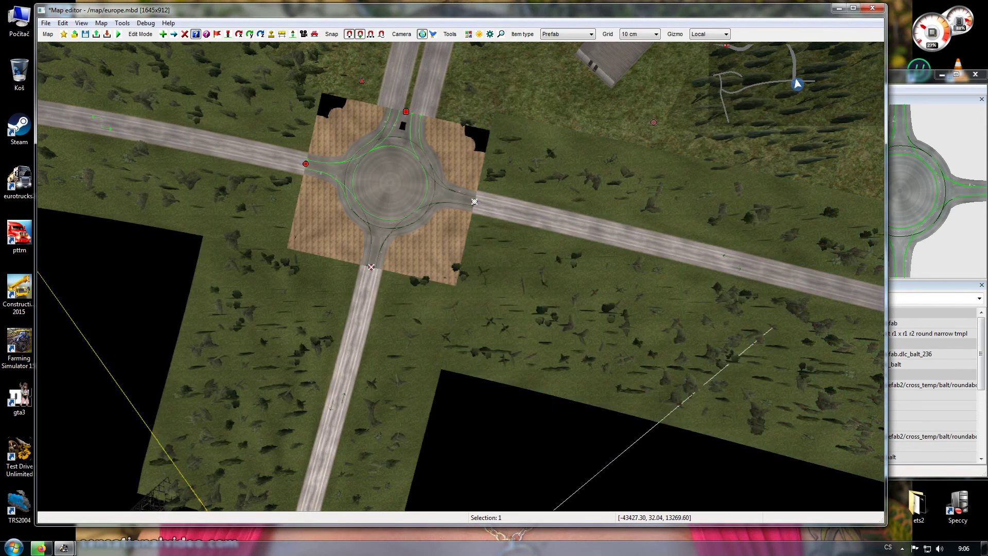
Search all asset types in the Content browser for "bar" and pick red_white barrier for placement.
key(alt+Tab)
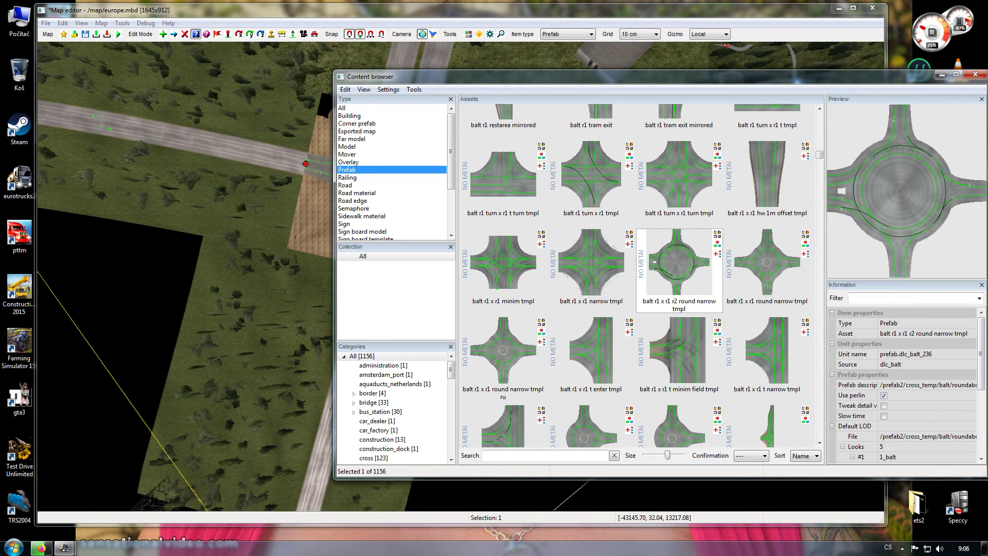
click(342, 108)
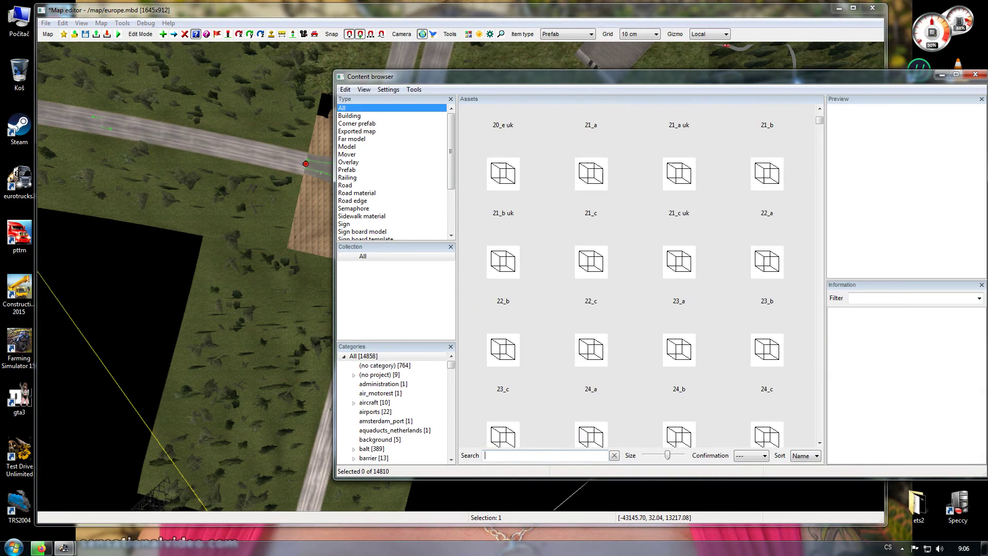
click(530, 454)
text(b)
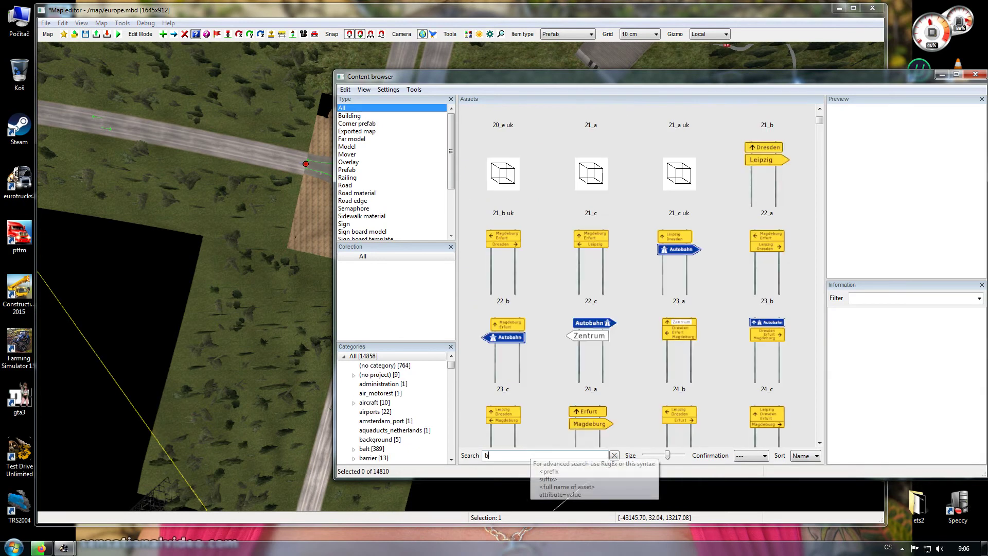
text(ar)
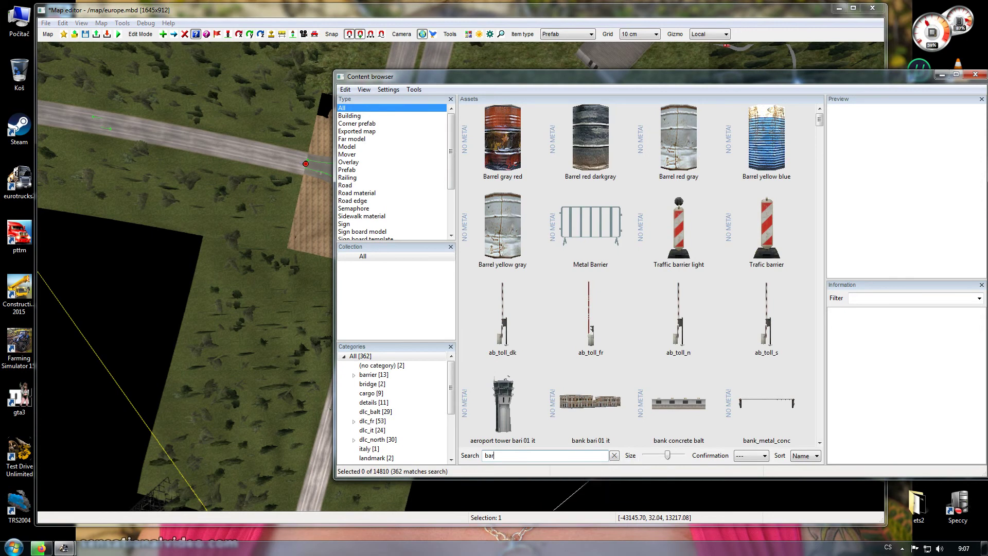
drag(820, 120, 820, 402)
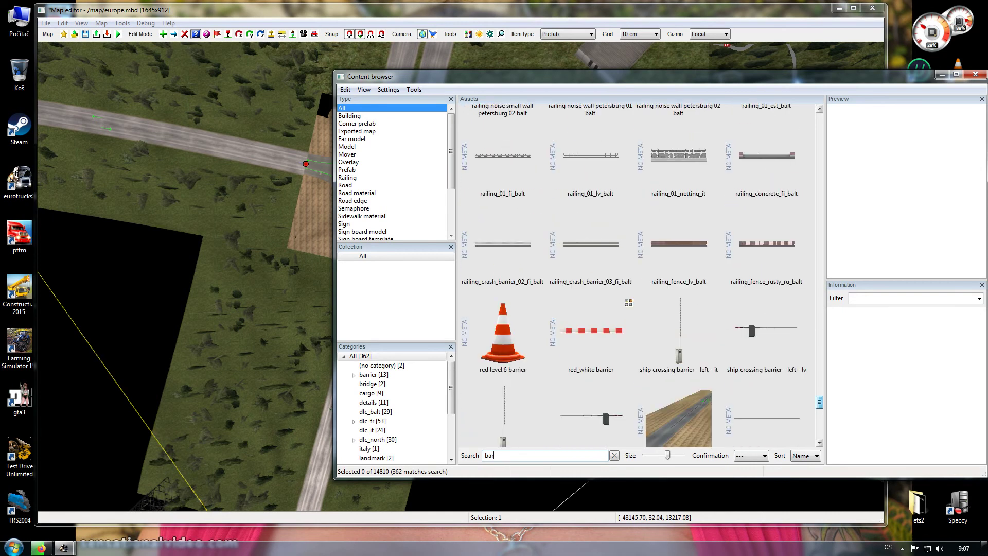
double_click(591, 335)
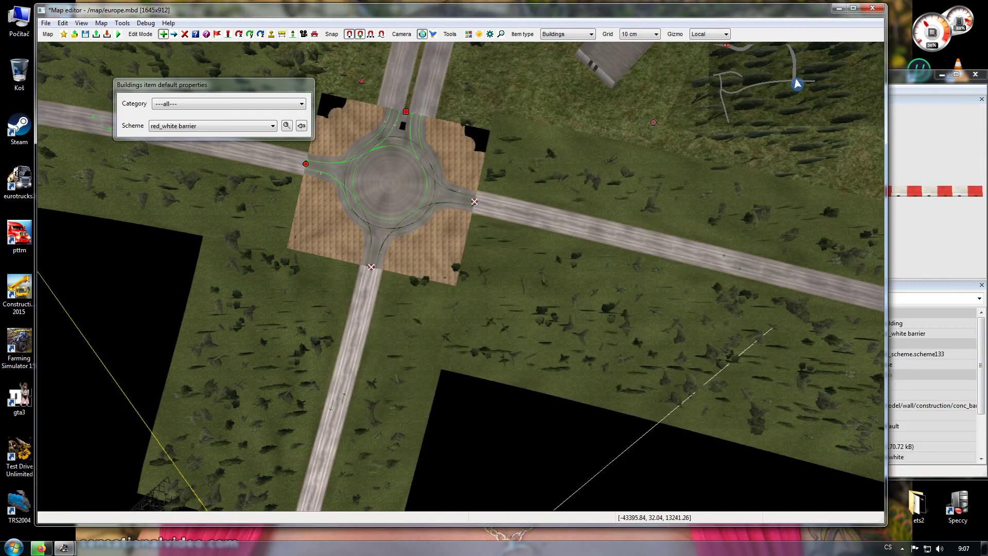
Begin a red_white barrier where the village road meets the roundabout, following the kerb around the corner toward the arm opposite the divided road.
scroll(460, 276, down, 4)
scroll(460, 277, up, 5)
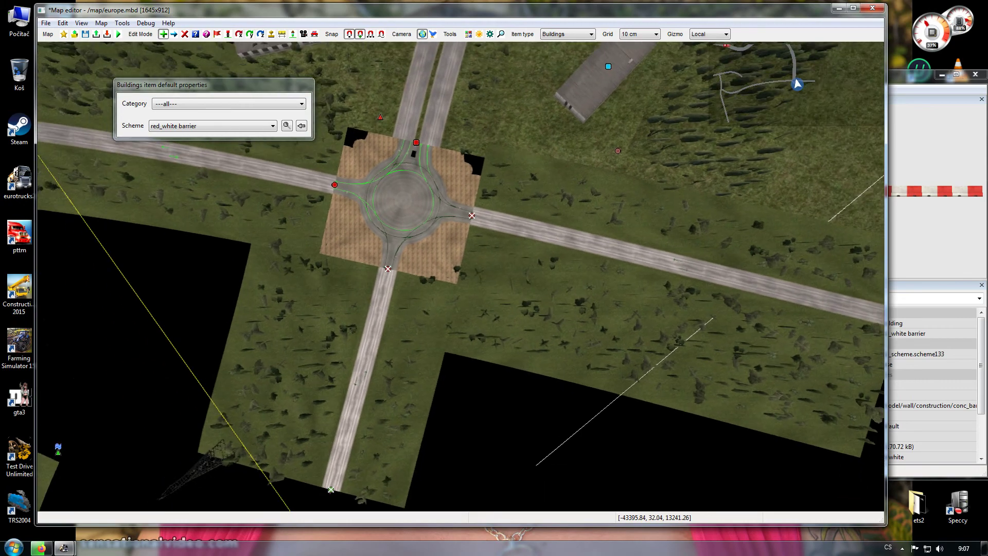
scroll(461, 276, up, 5)
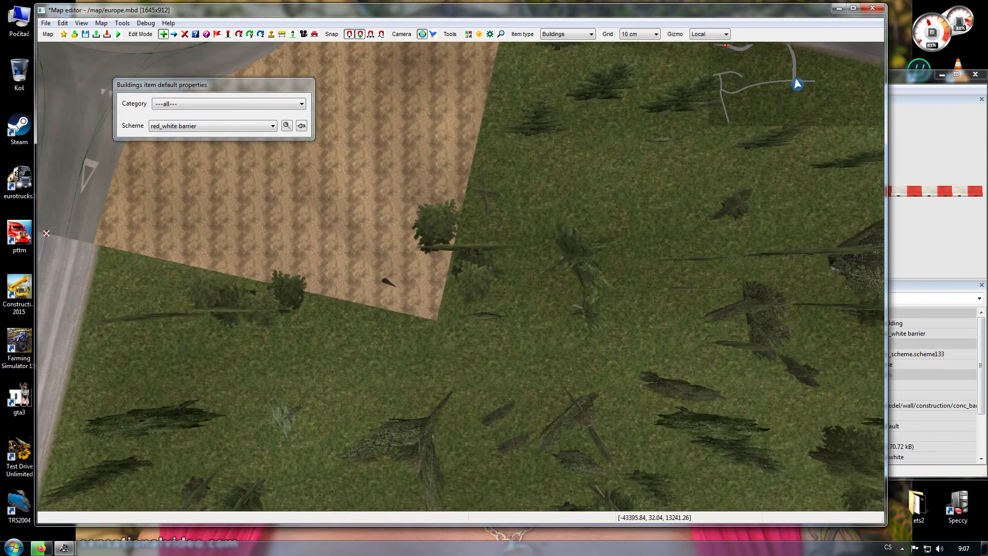
scroll(460, 276, down, 4)
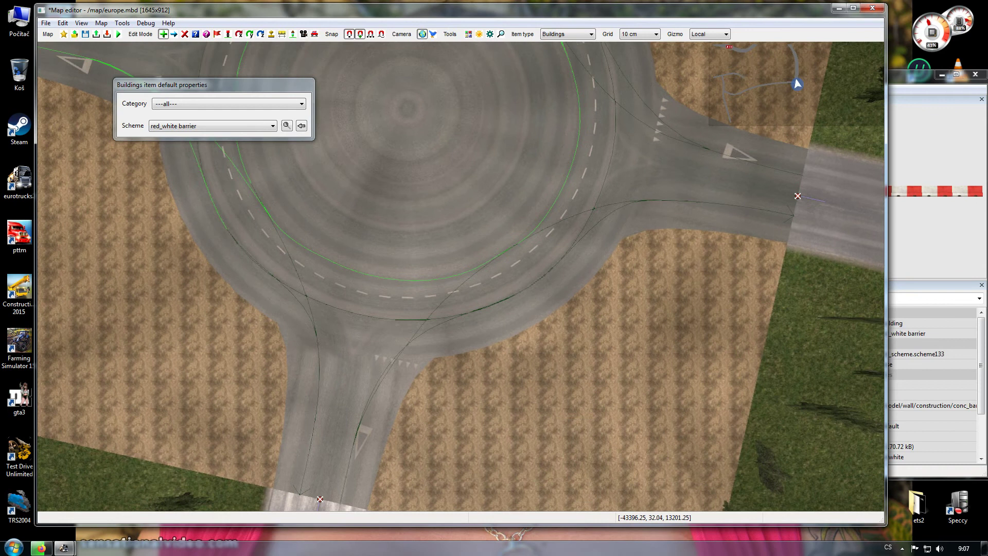
right_drag(461, 276, 575, 408)
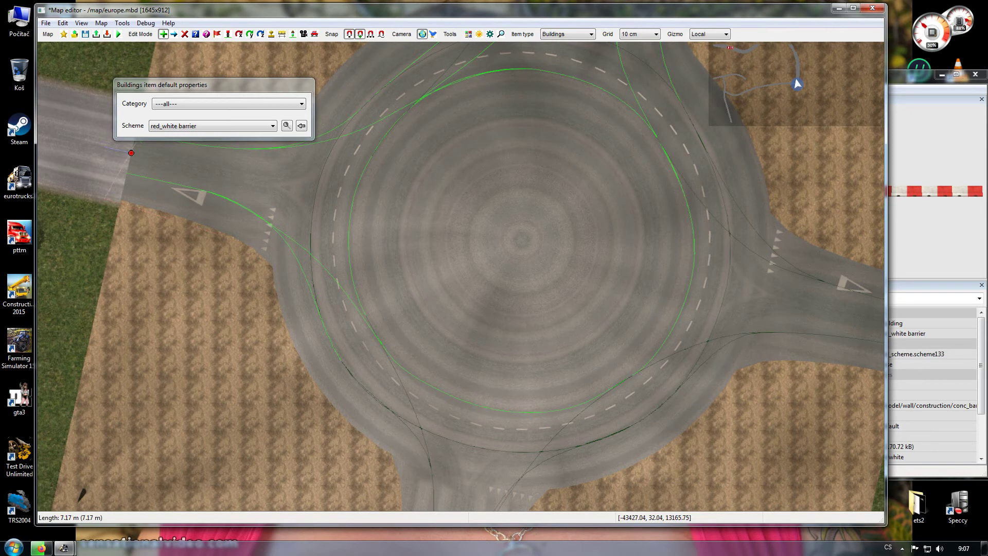
click(181, 34)
click(174, 34)
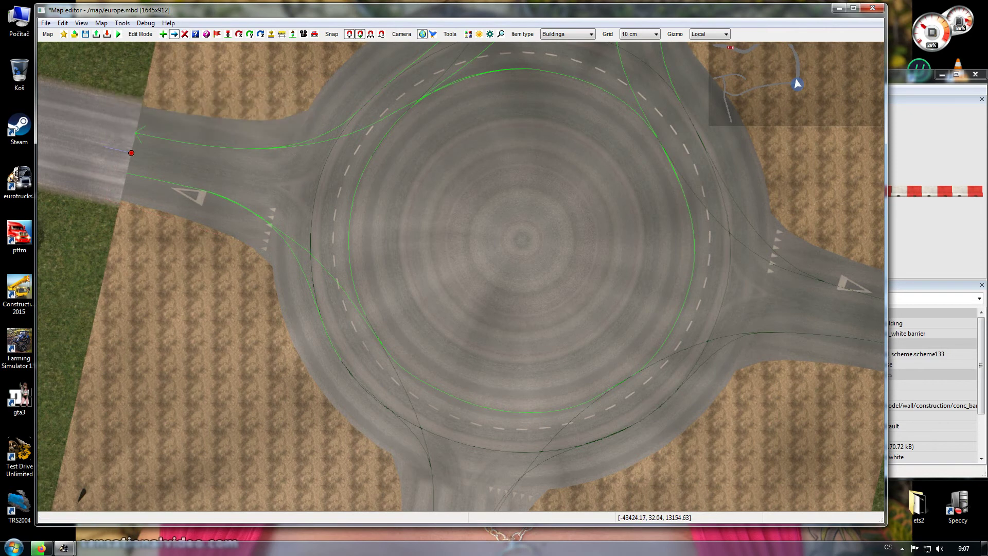
click(132, 153)
click(163, 34)
click(132, 153)
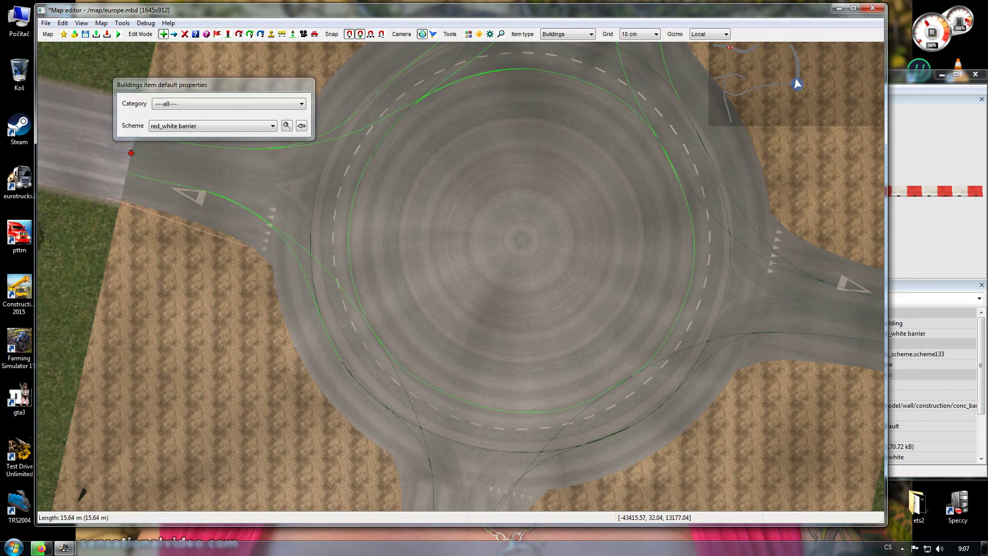
click(238, 240)
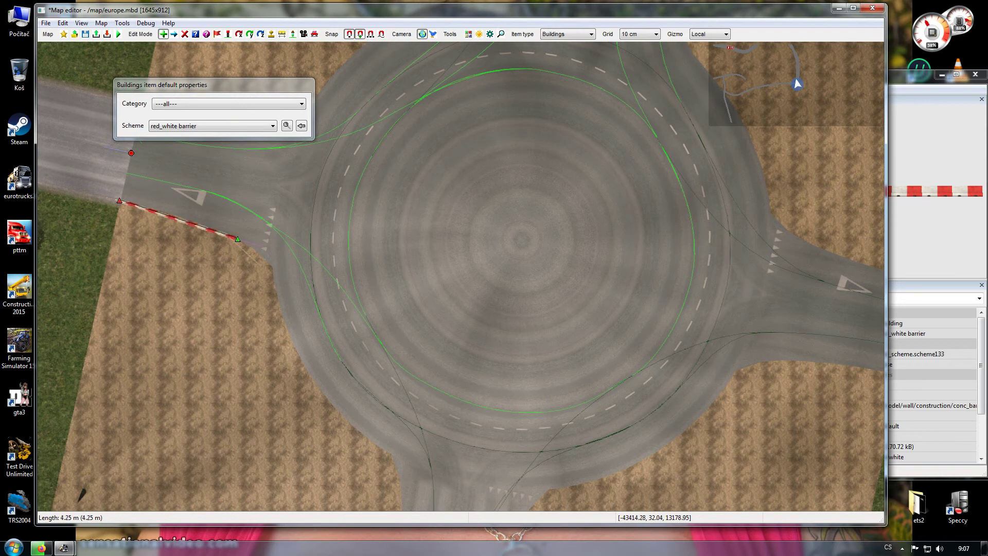
click(271, 264)
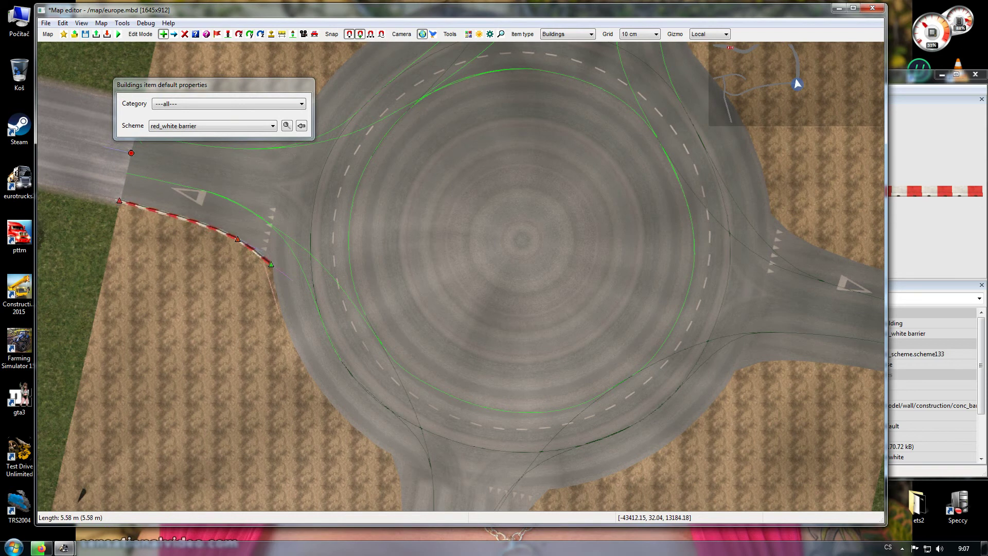
click(287, 313)
Continue the red_white barrier along the roundabout's outer edge and straight across the mouth of the arm opposite the divided road.
right_drag(283, 349, 230, 224)
click(254, 251)
click(253, 251)
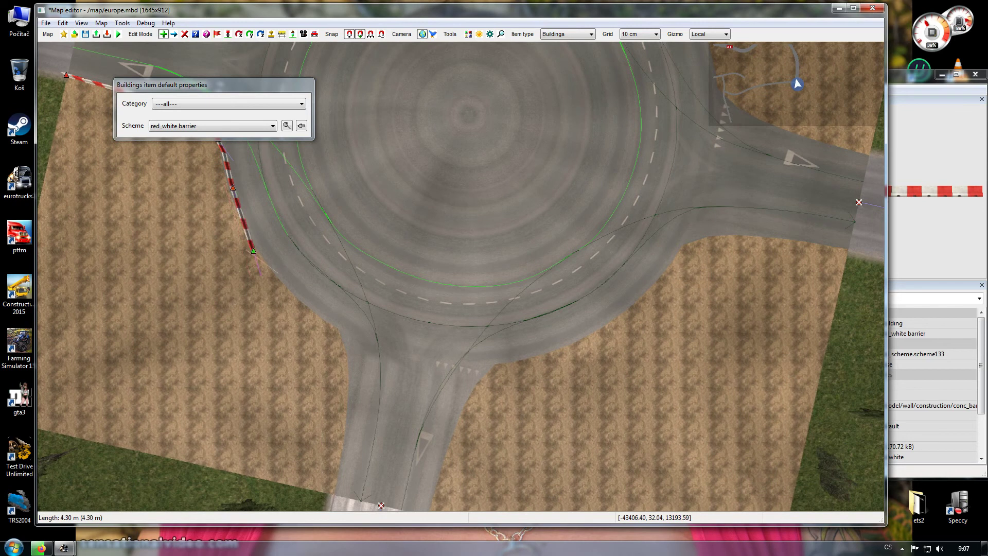
click(302, 297)
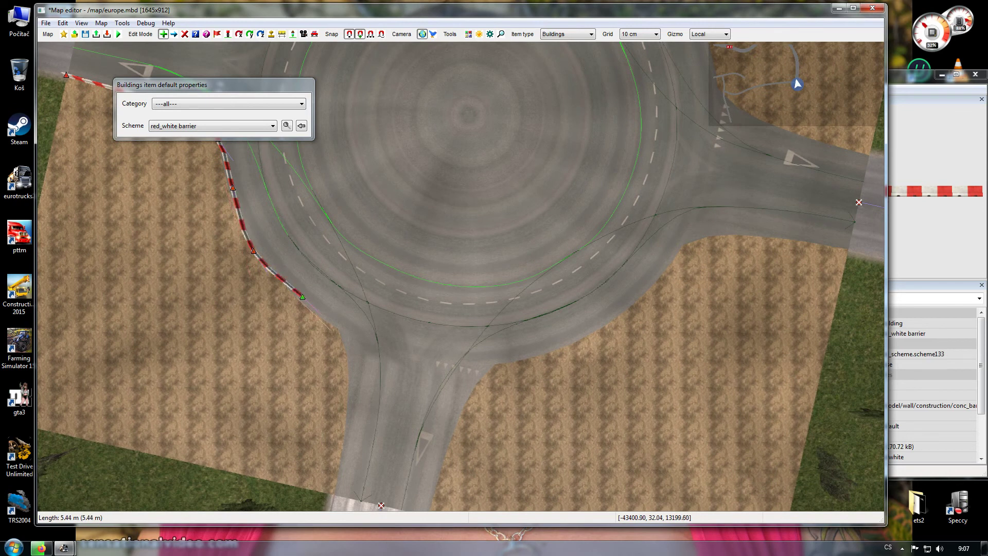
click(339, 331)
click(487, 371)
click(559, 350)
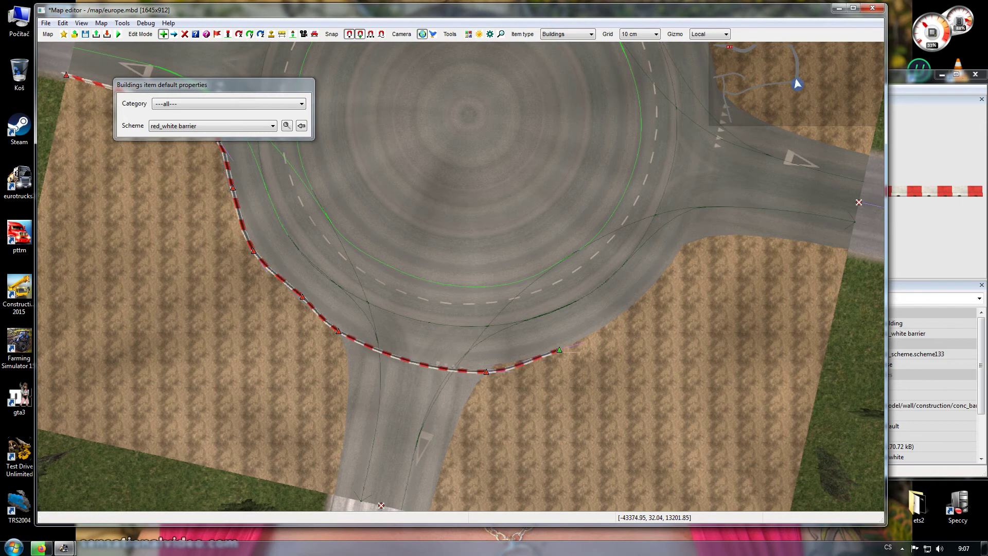
Extend the barrier along the outer edge and across the mouth of the other dead-end arm.
click(640, 299)
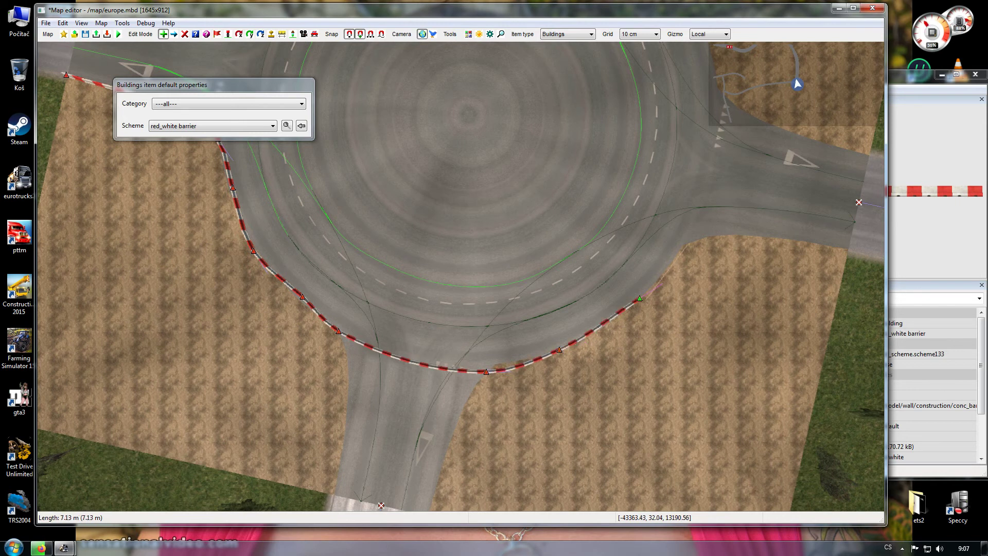
click(681, 241)
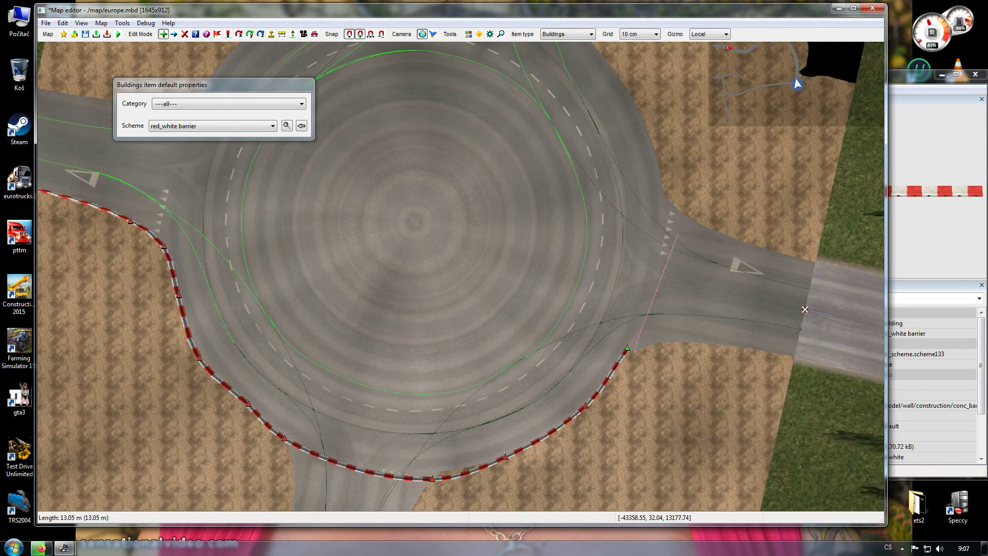
click(673, 220)
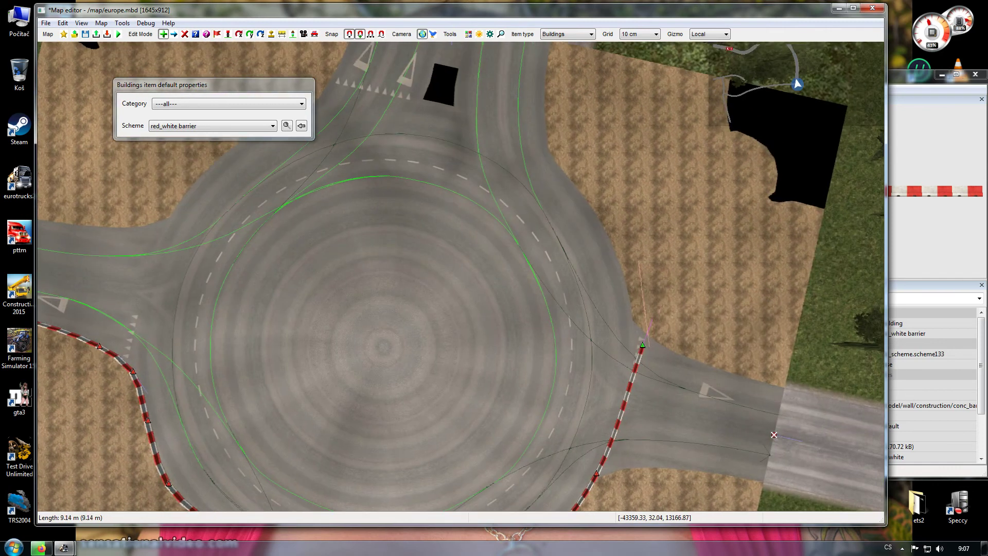
click(623, 254)
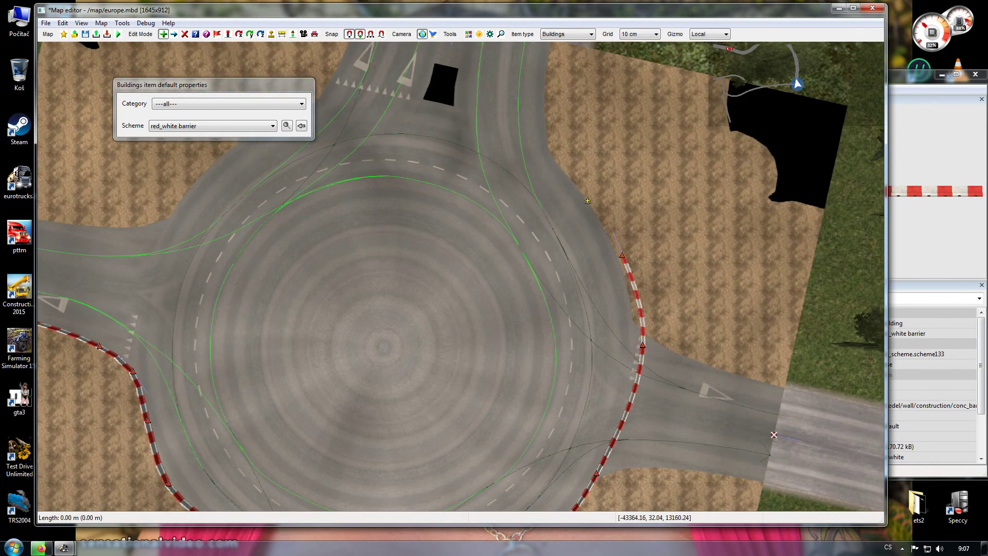
Lead the barrier along the remaining kerb up to the divided road's outer edge and end it there.
click(588, 201)
click(591, 225)
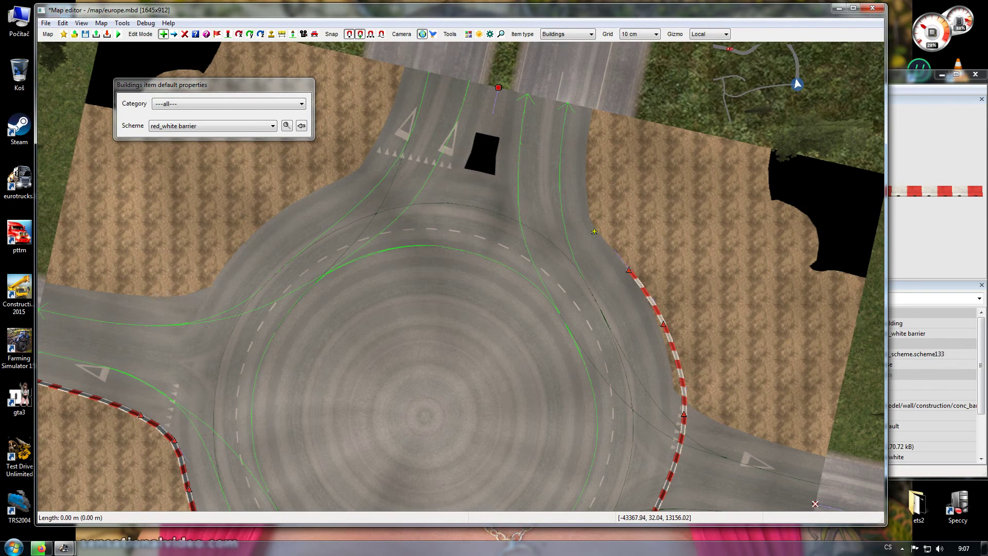
click(584, 184)
click(593, 113)
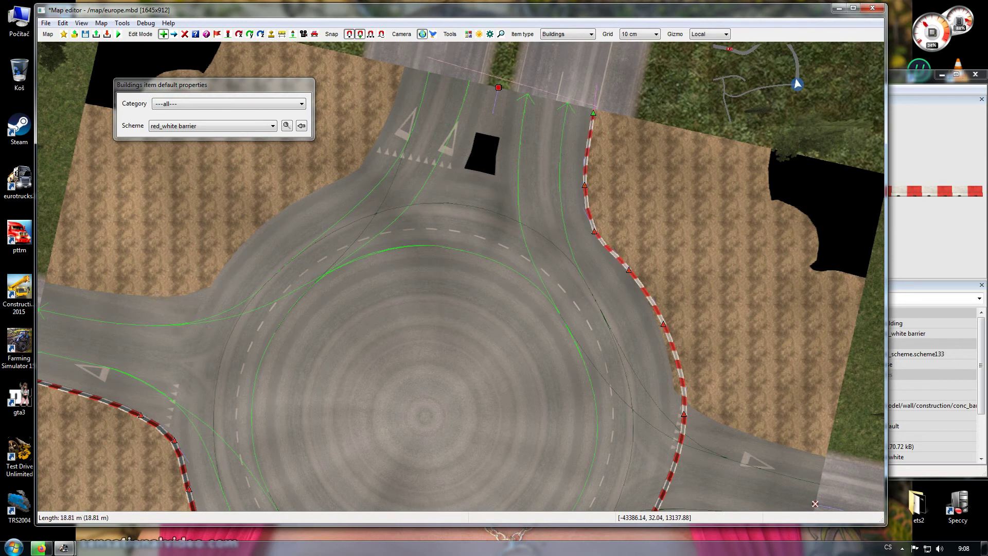
click(175, 34)
click(164, 34)
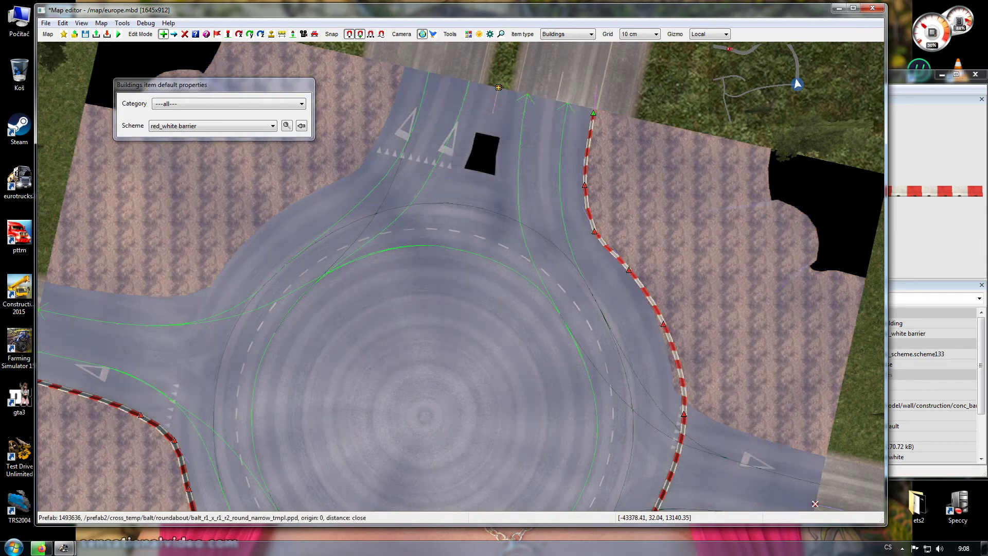
Lay a second red_white barrier along the kerb from the divided road's opposite edge around to the village road's near edge.
click(498, 87)
right_drag(391, 216, 539, 286)
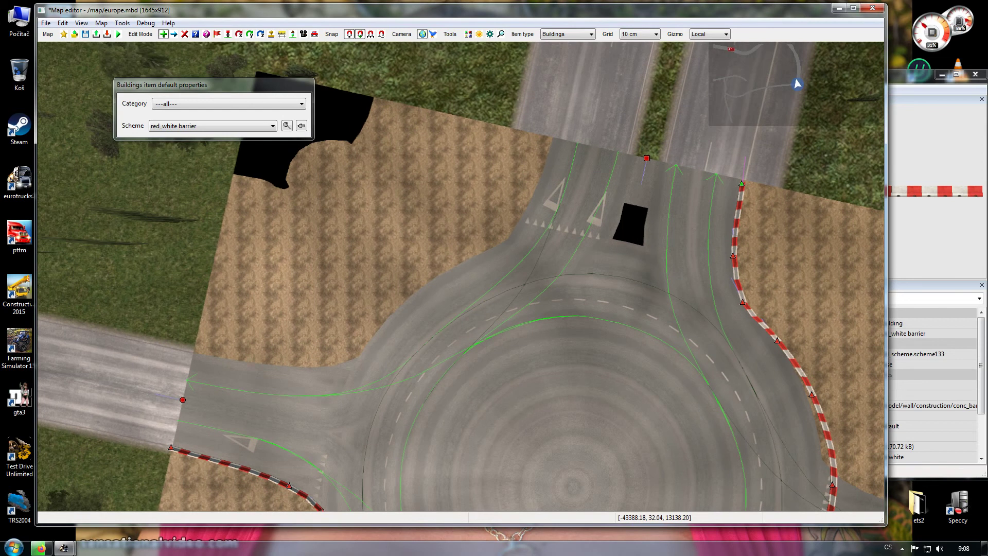
click(548, 135)
click(512, 219)
right_drag(513, 219, 600, 100)
click(503, 179)
click(601, 100)
click(502, 179)
click(502, 179)
click(488, 201)
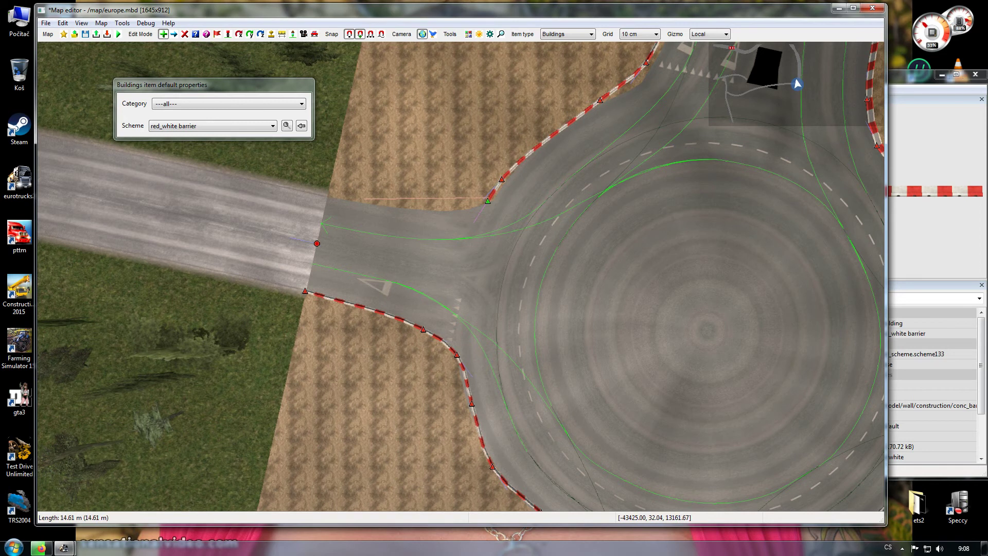
click(326, 191)
click(174, 34)
Try to lay a looping red_white barrier on the roundabout's central island.
right_drag(515, 319, 381, 225)
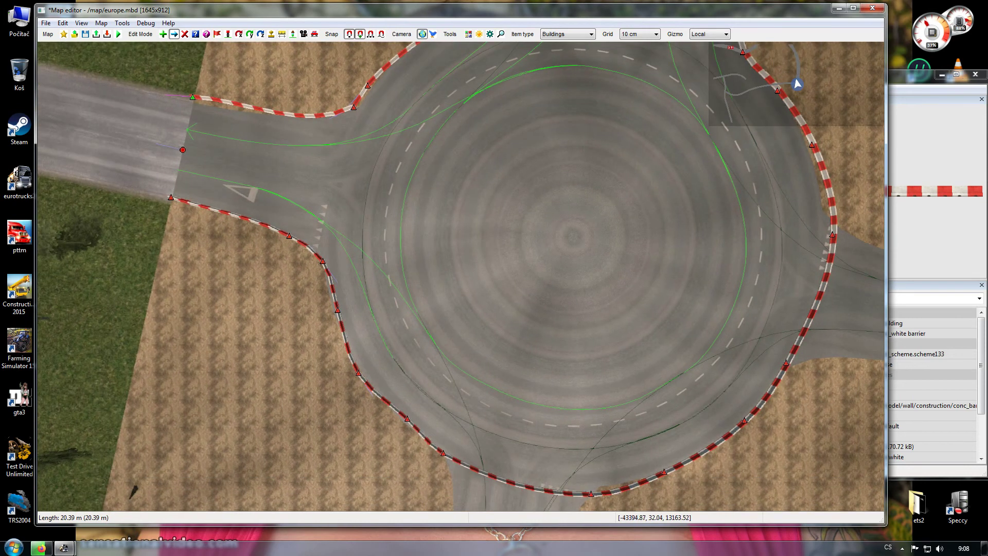
right_drag(464, 247, 415, 335)
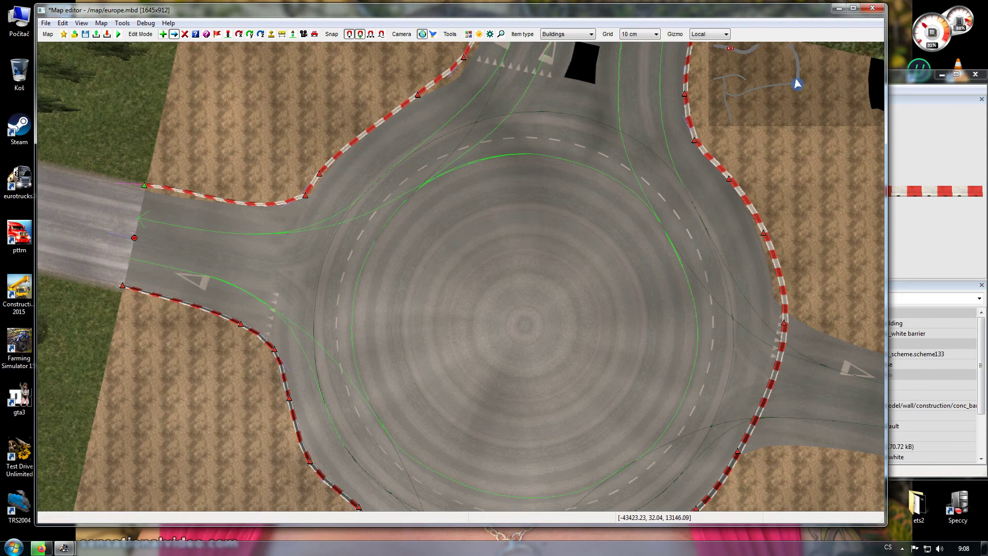
click(163, 34)
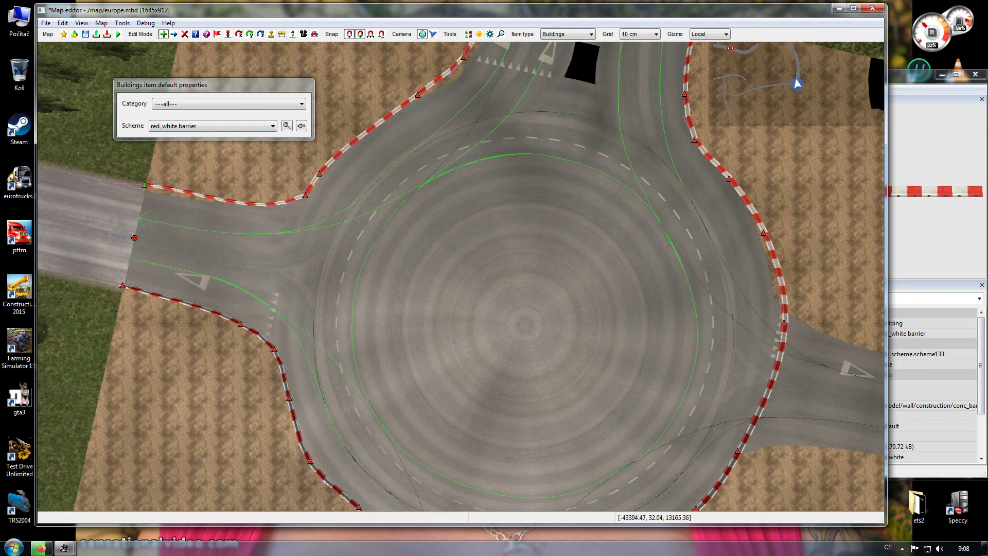
click(451, 227)
click(399, 300)
click(406, 376)
click(441, 419)
click(476, 355)
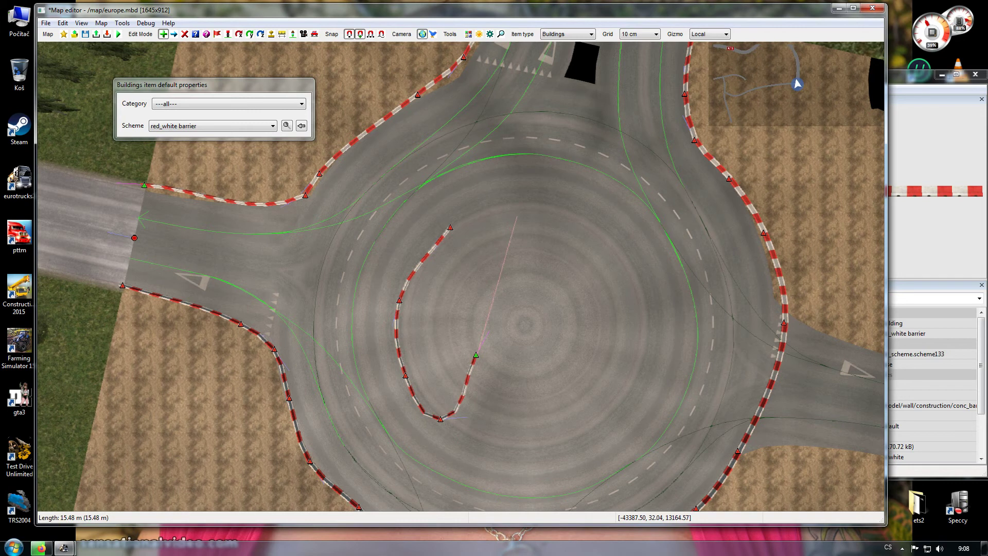
click(515, 218)
click(450, 227)
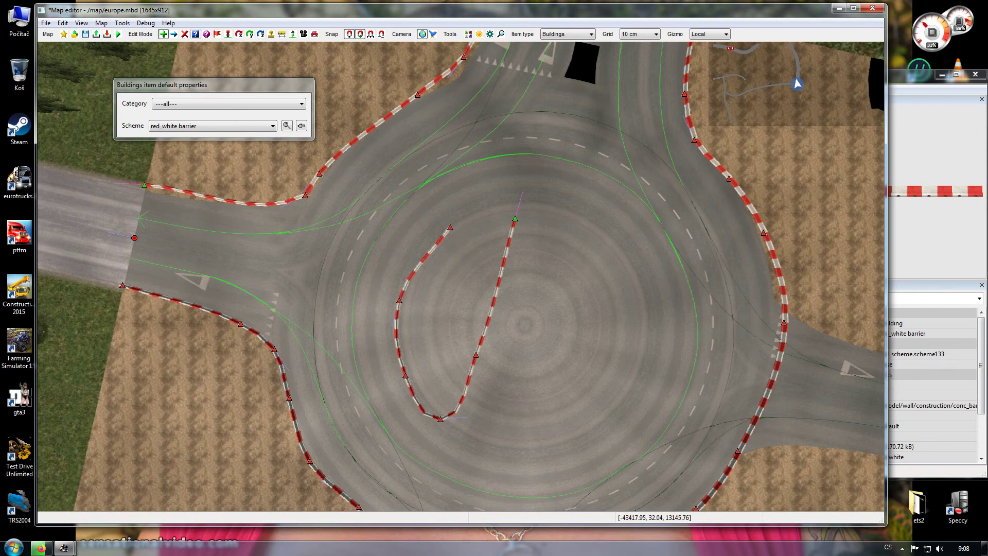
Delete every segment of the barrier on the roundabout's central island.
click(185, 34)
click(450, 227)
click(398, 337)
click(420, 405)
click(465, 390)
click(495, 298)
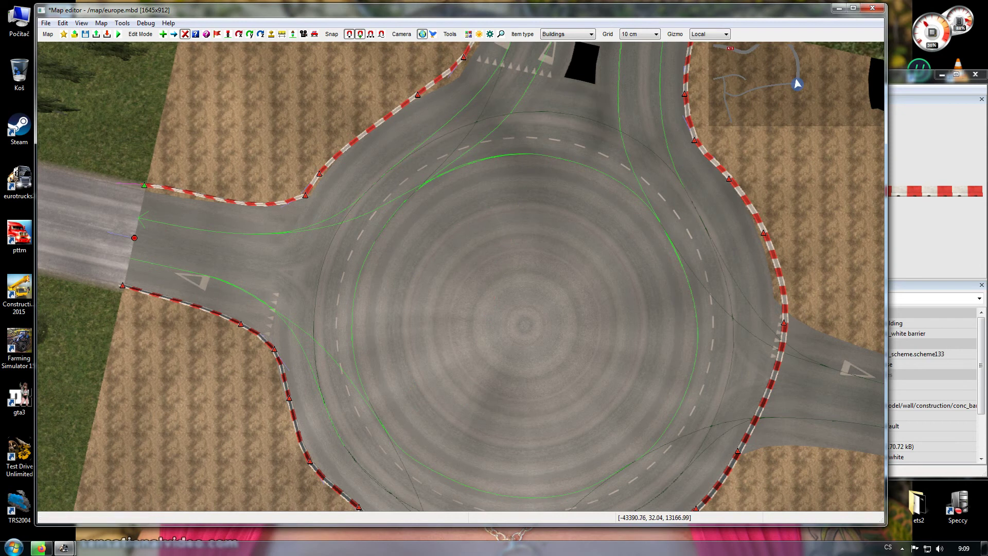
Set the left-side vegetation of the village road's farther segment to sc- mixed forest.
key(p)
key(KP_3)
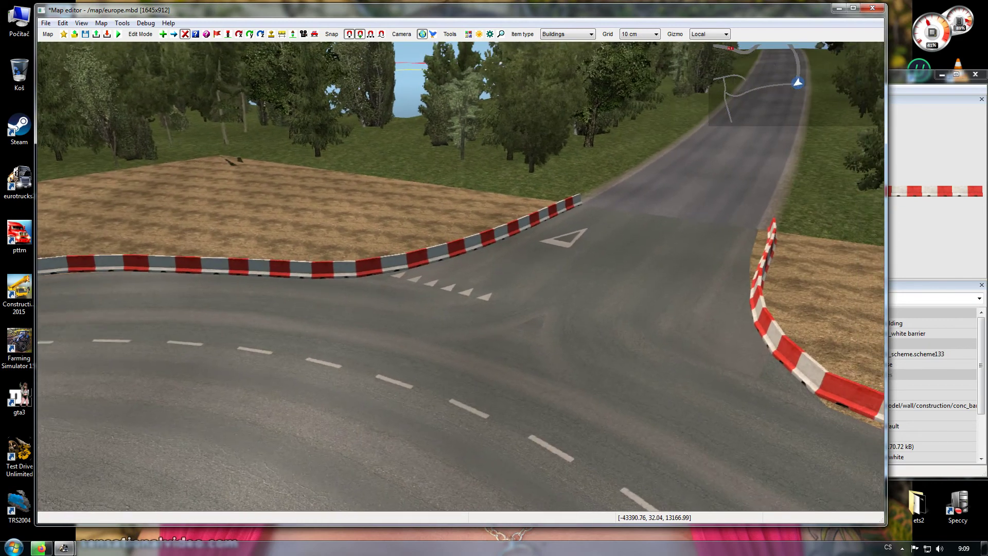
right_drag(461, 276, 627, 203)
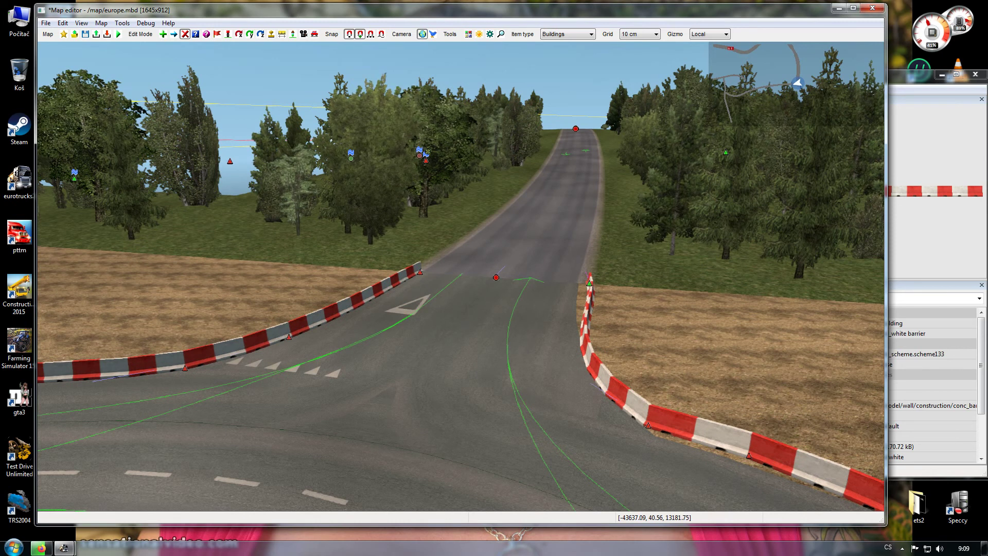
click(195, 34)
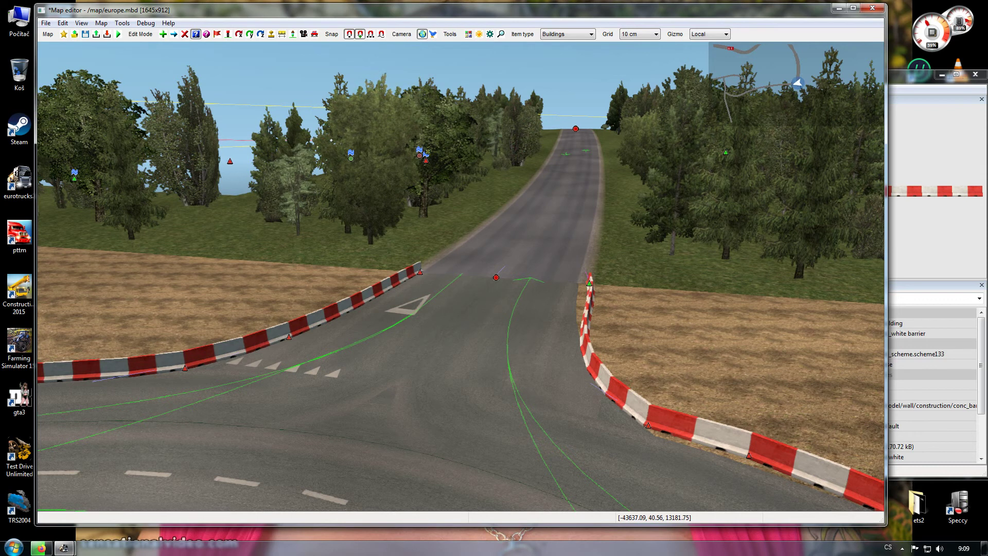
click(496, 278)
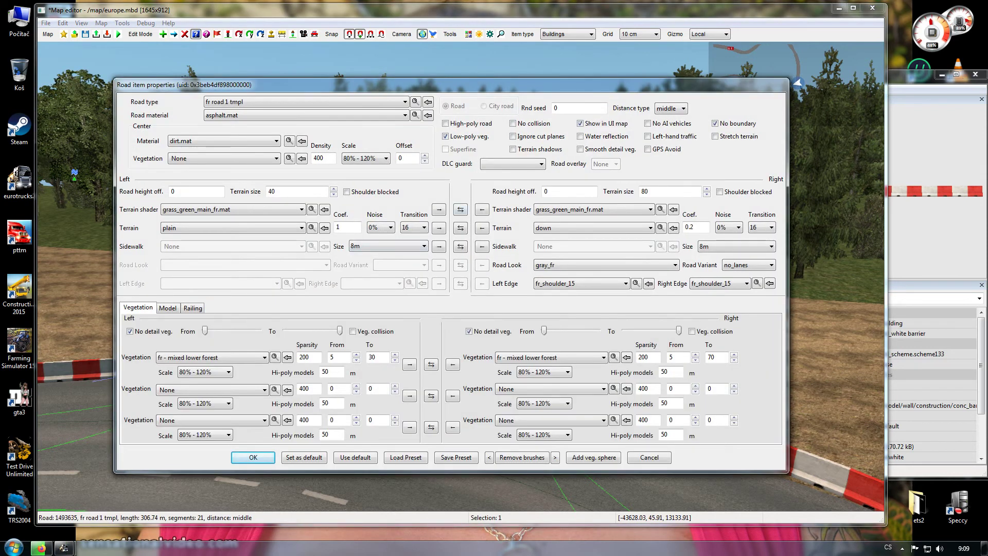
click(264, 358)
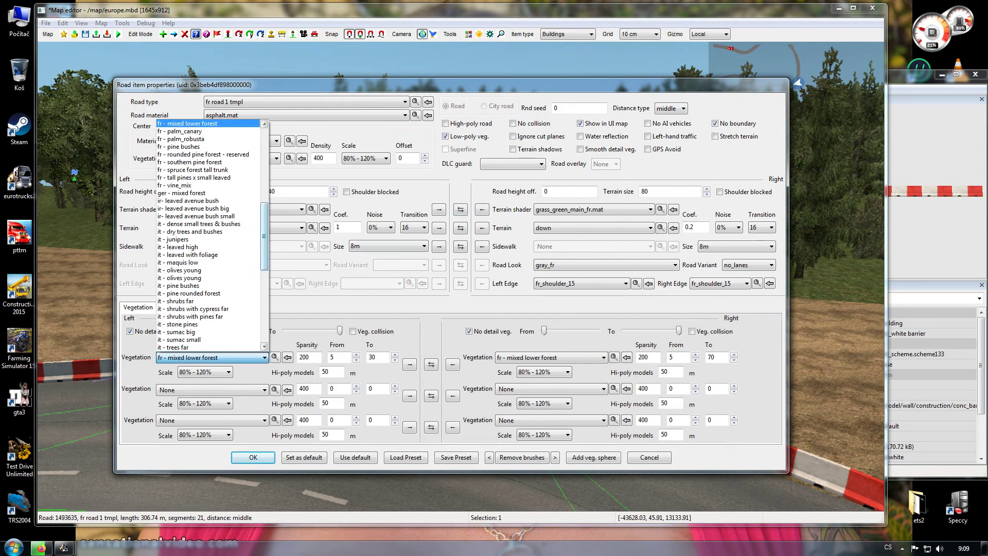
drag(264, 254, 264, 340)
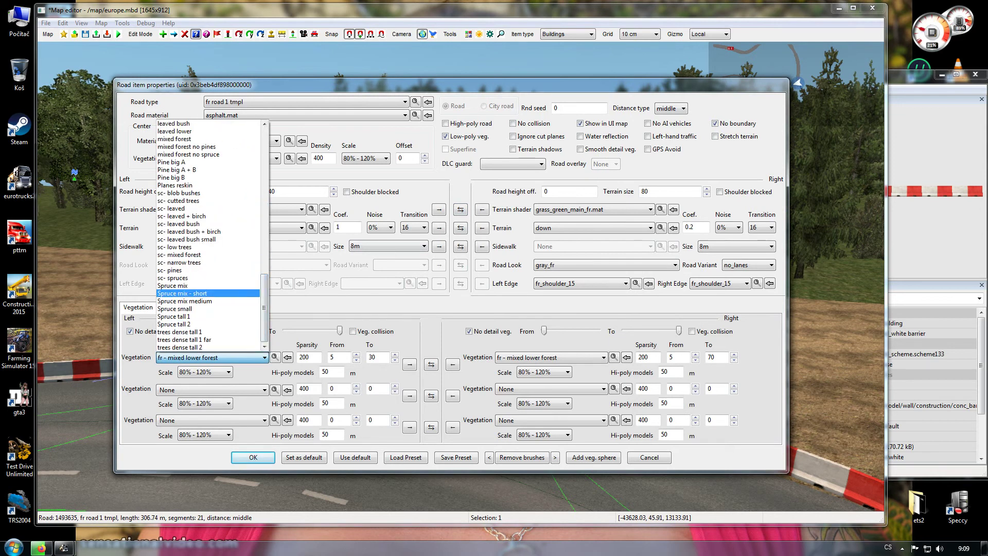
key(Up)
key(Return)
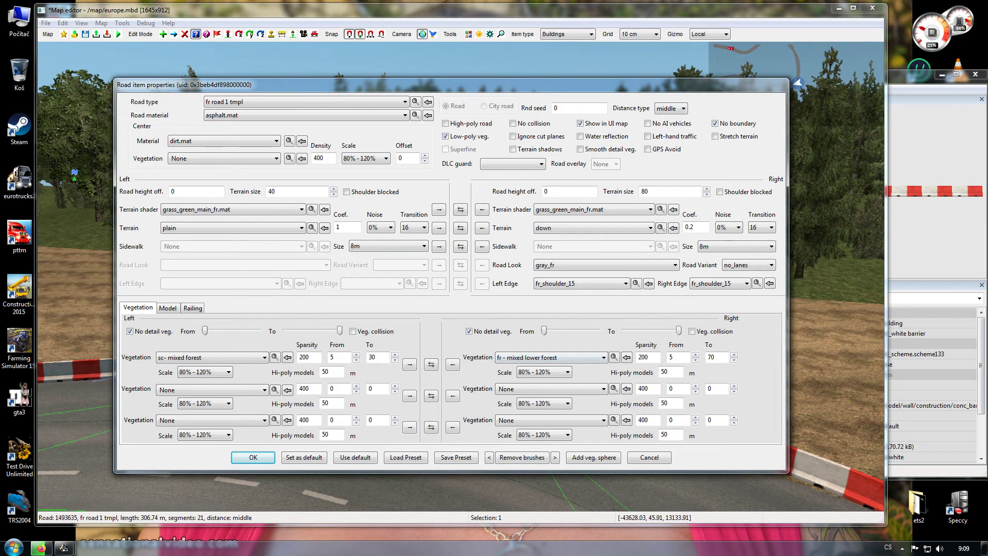
Set the right-side vegetation of the same farther road segment to sc- mixed forest.
click(591, 358)
drag(603, 263, 603, 266)
key(Page_Down)
key(Up)
key(Up)
key(Up)
key(Up)
key(Up)
key(Up)
key(Up)
key(Up)
key(Up)
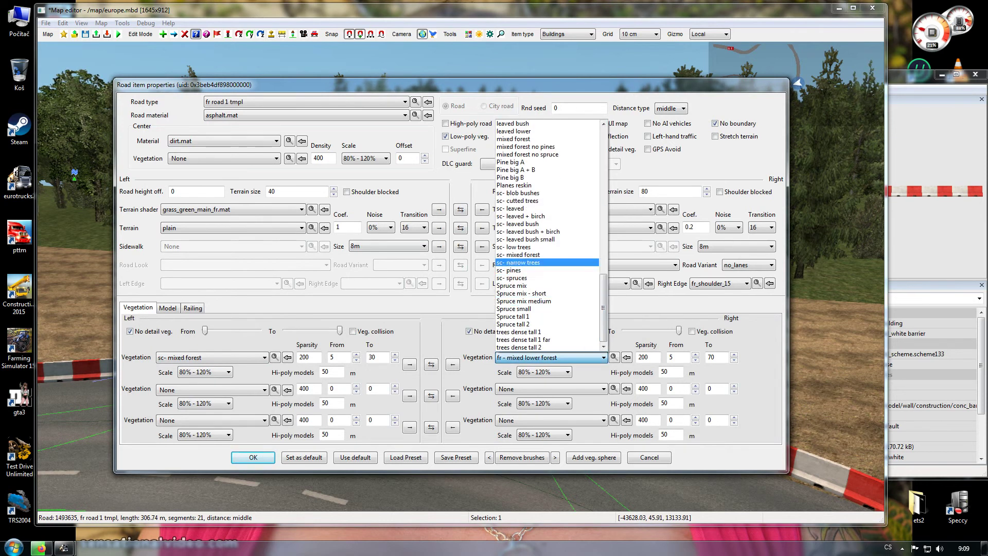
key(Return)
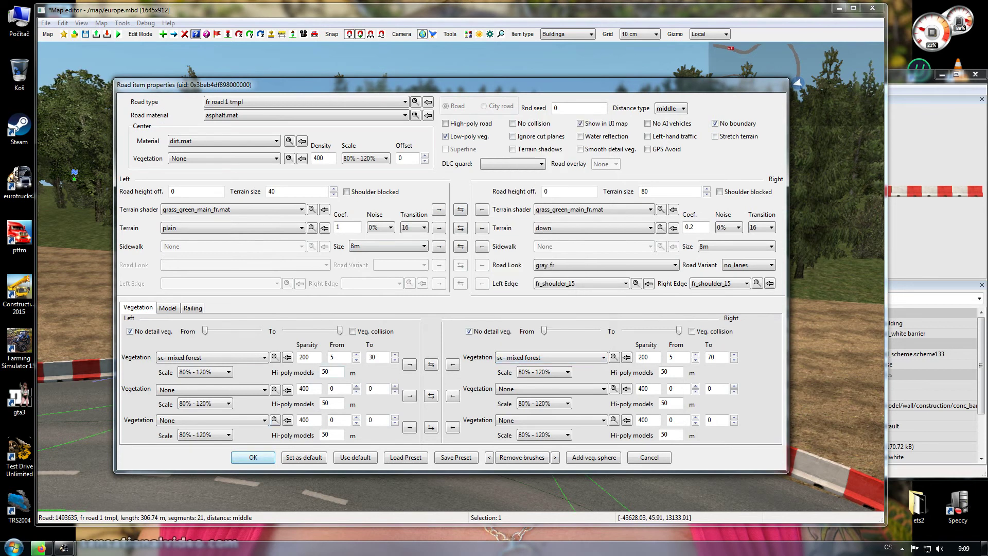
Add the lamp long curved fr 01 blue model with offset 6 along the farther road segment's left side and apply the properties.
click(168, 308)
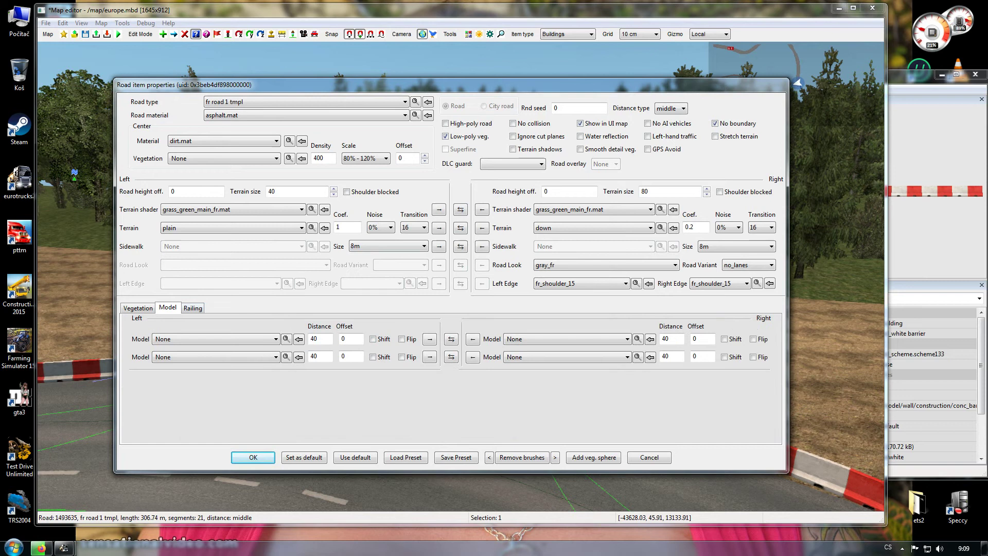
key(alt+Down)
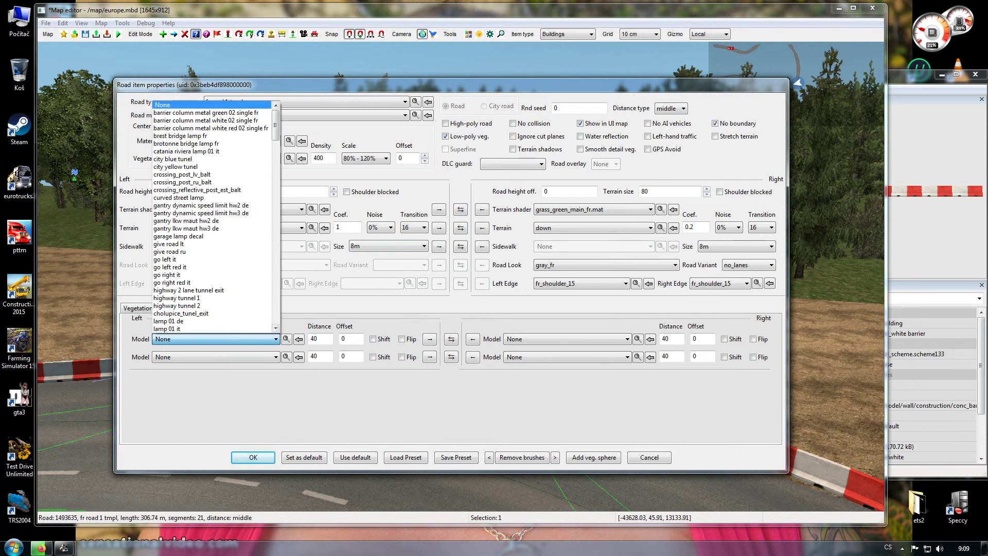
drag(275, 125, 276, 200)
scroll(214, 217, down, 4)
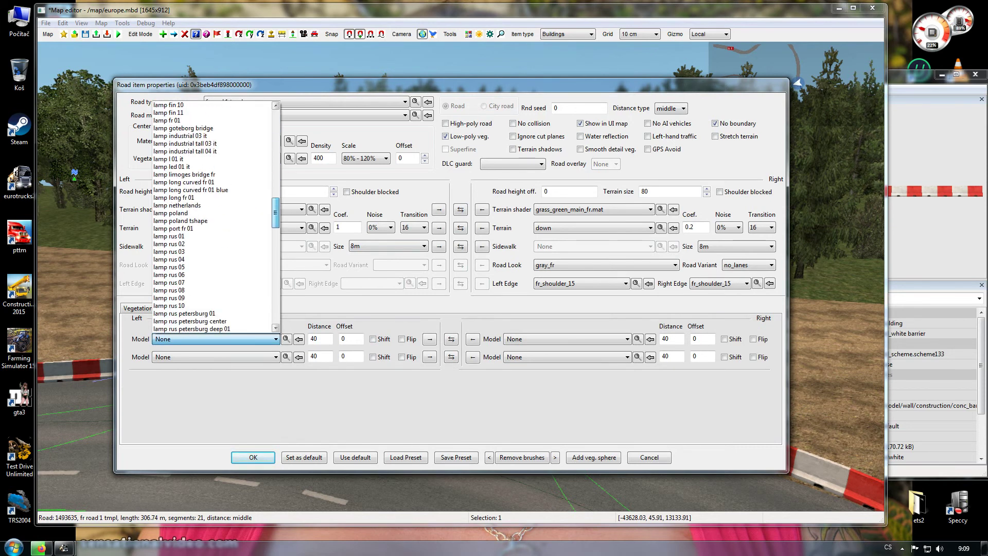
click(206, 190)
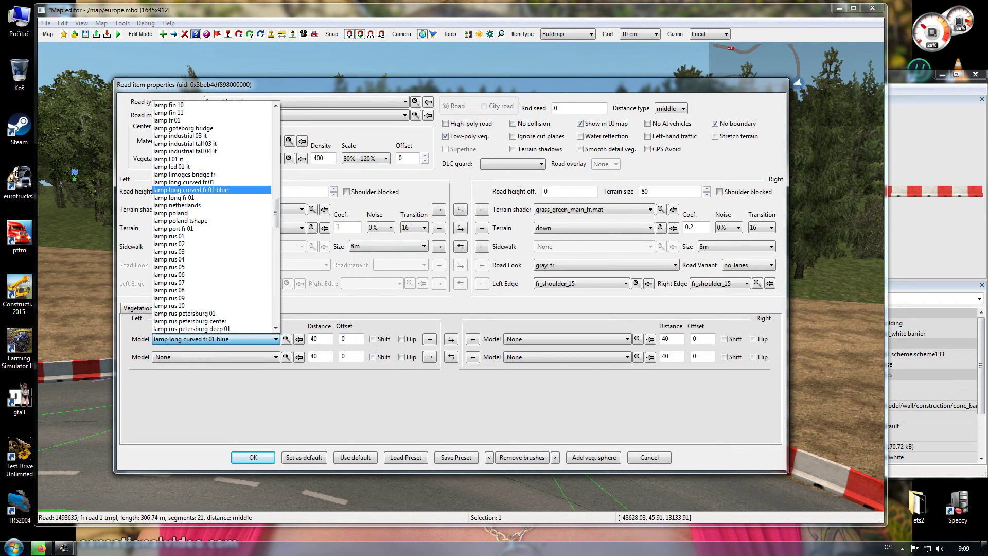
double_click(344, 339)
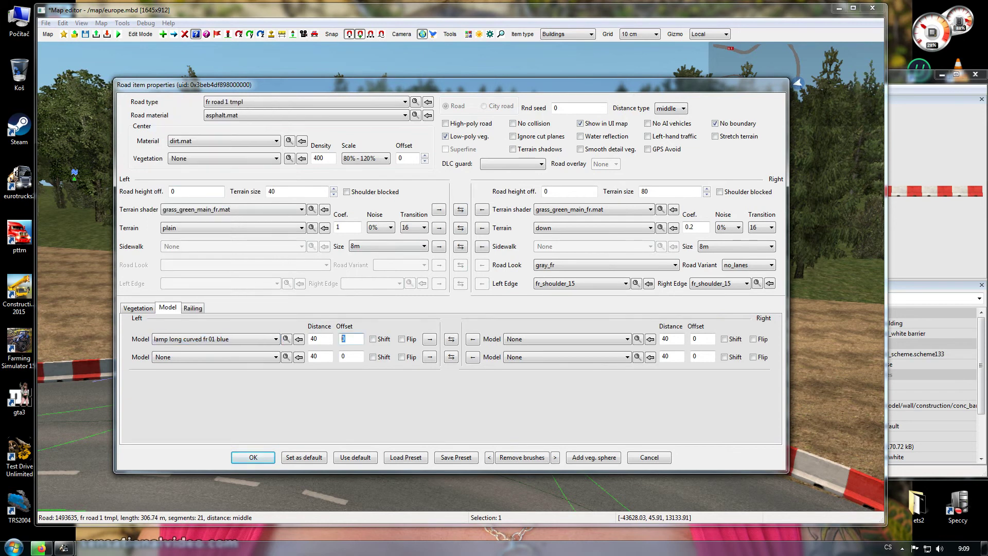
text(6)
key(Return)
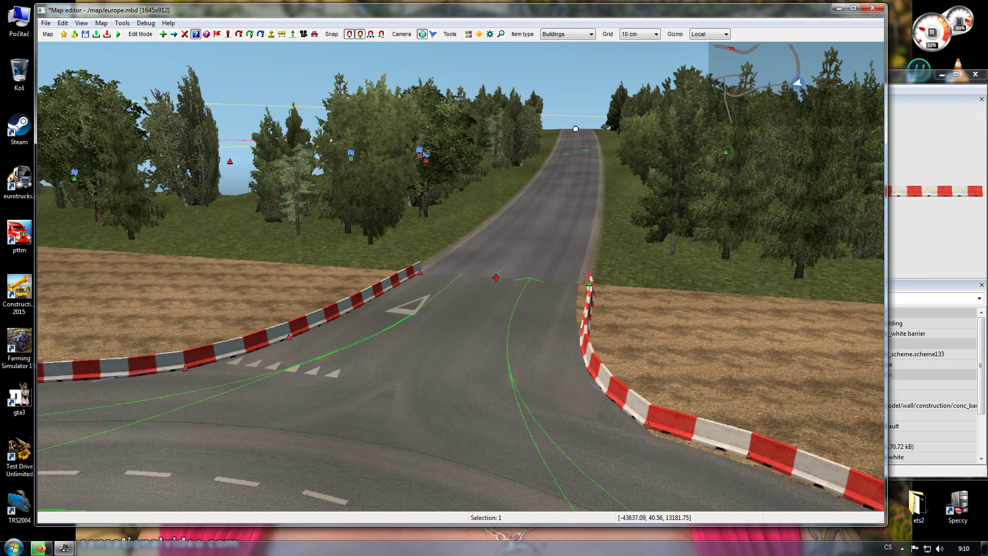
Set the vegetation on both sides of the village road segment adjoining the roundabout to sc- mixed forest.
right_drag(461, 278, 548, 266)
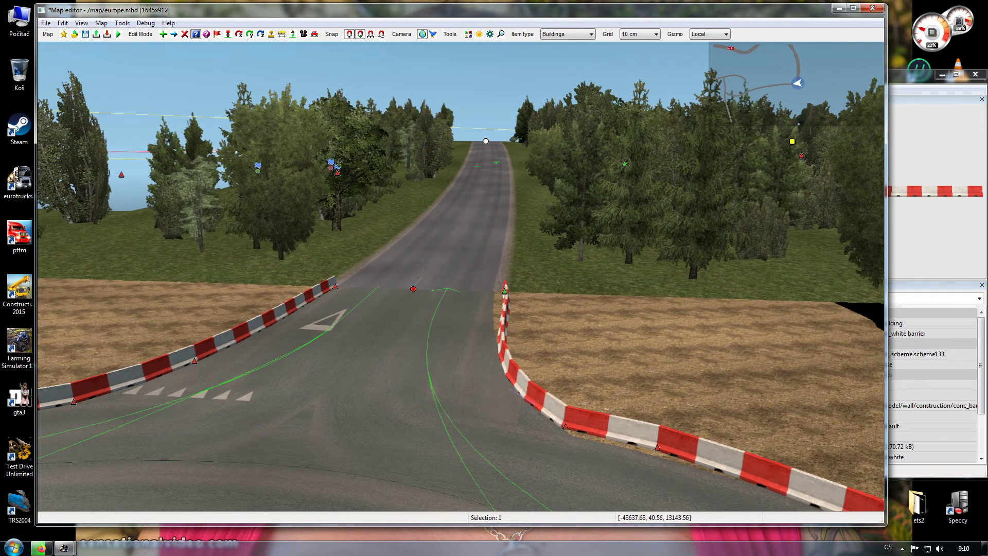
double_click(414, 289)
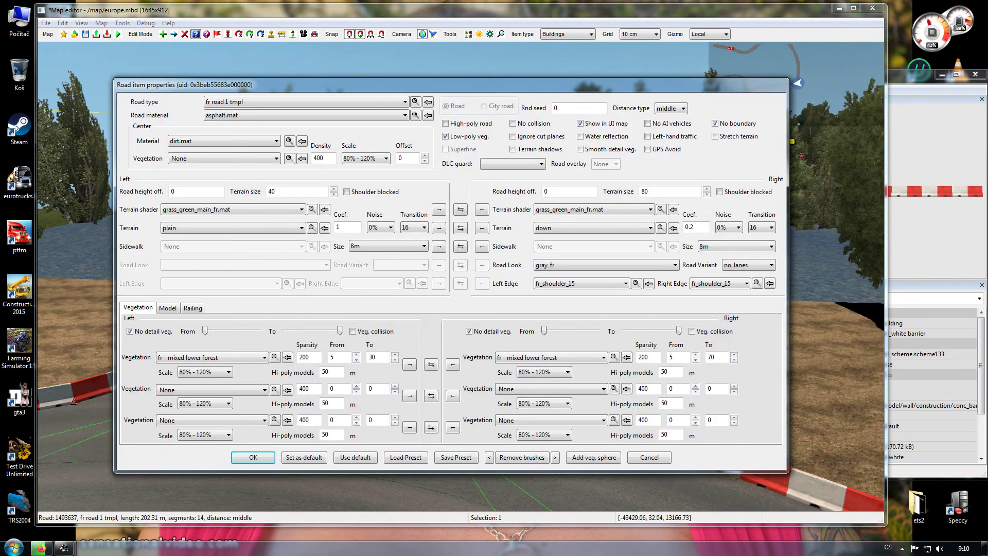
click(264, 357)
drag(264, 236, 264, 310)
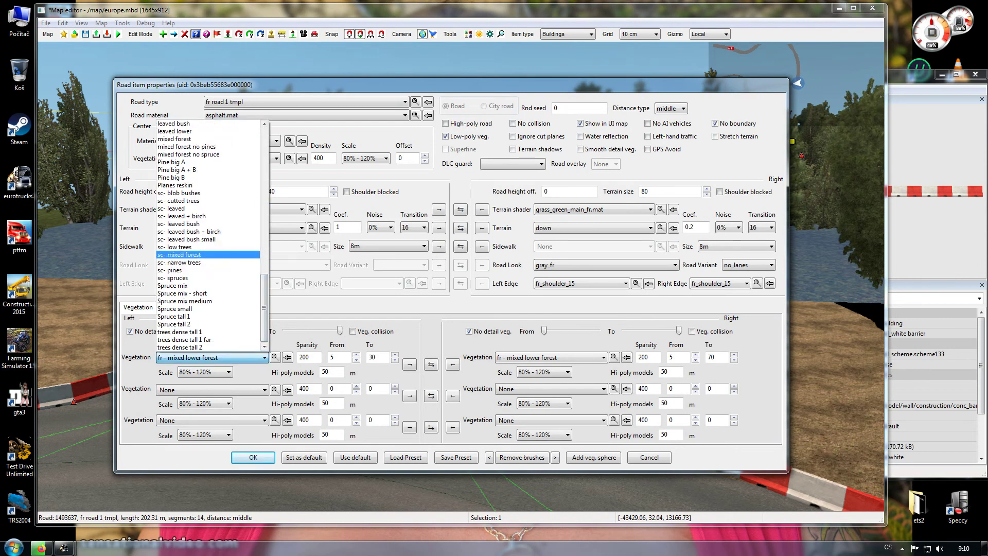
click(179, 255)
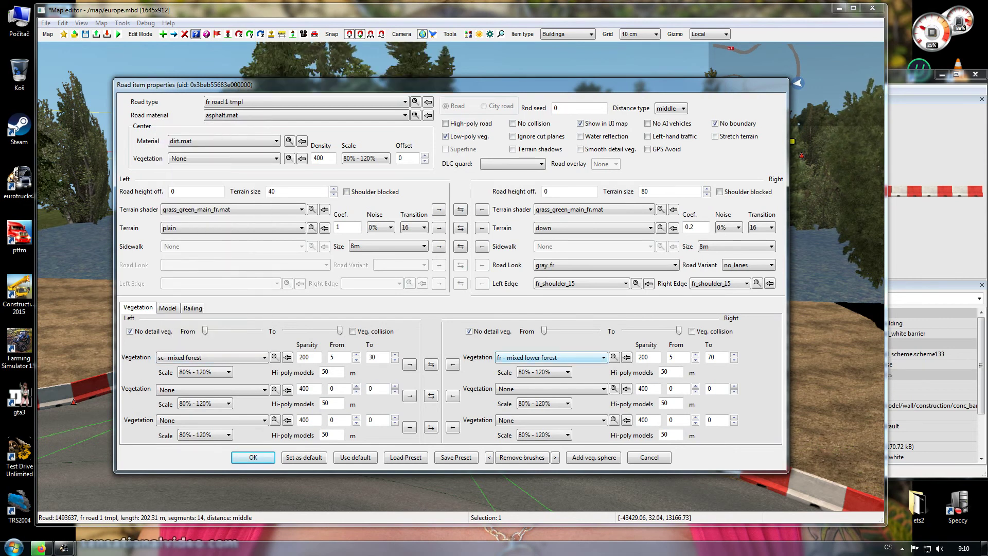
click(550, 357)
drag(604, 246, 604, 318)
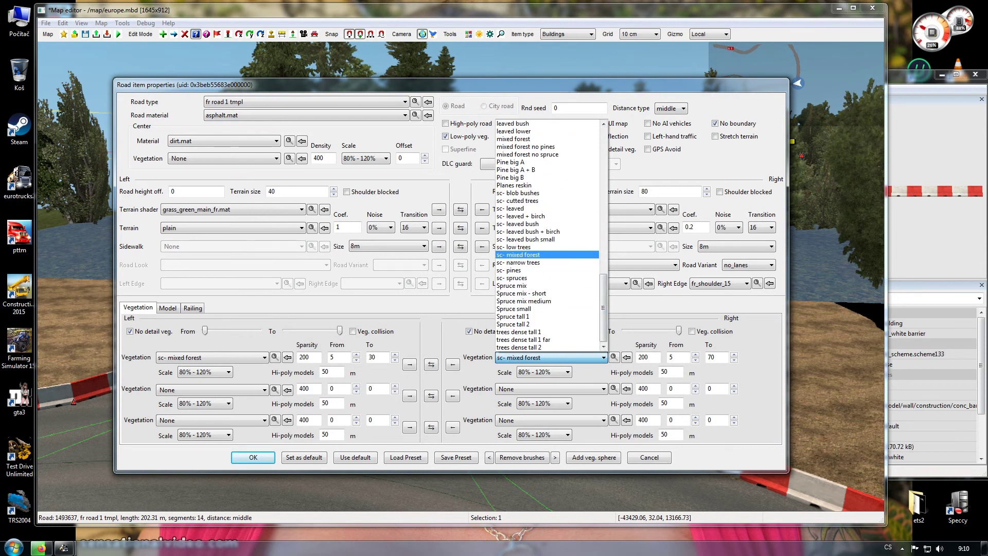
click(520, 255)
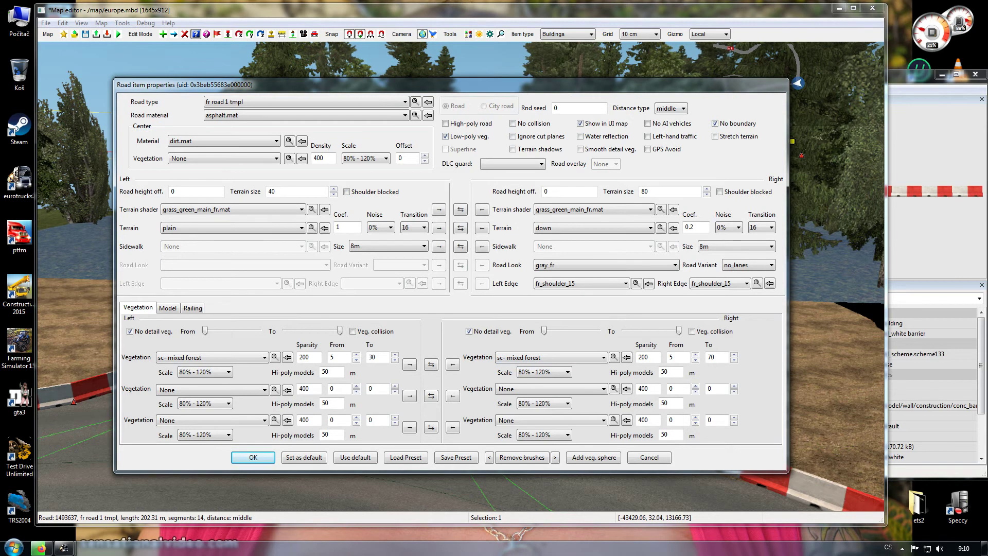
Line the adjoining segment's left side with the lamp long curved fr 01 blue model at offset 6 and apply the properties.
click(167, 308)
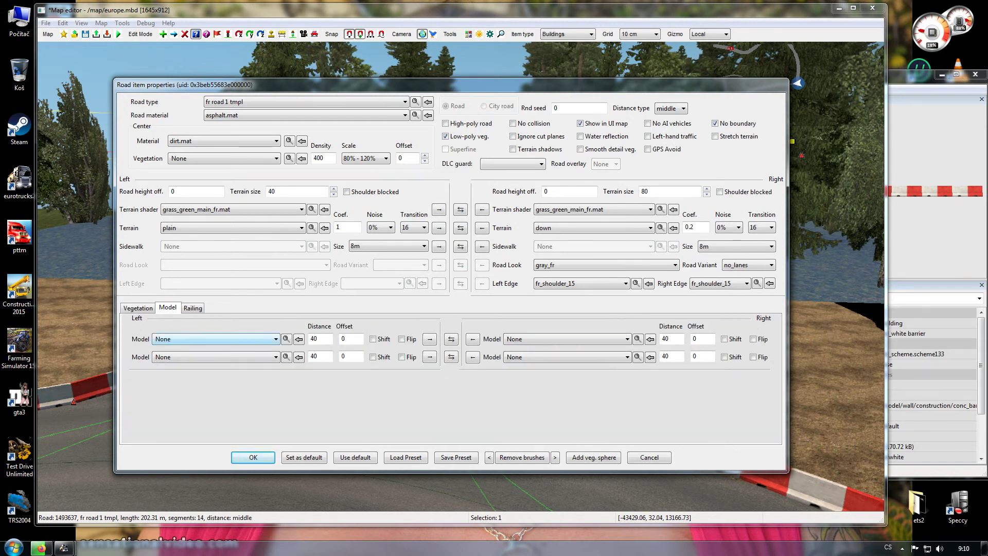
click(275, 339)
drag(276, 125, 276, 143)
scroll(214, 216, down, 8)
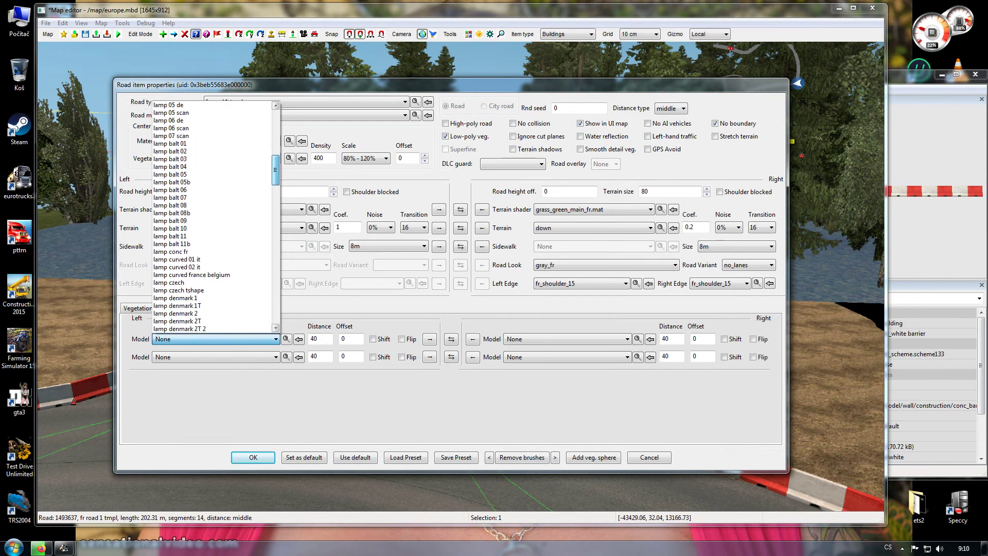
scroll(214, 216, down, 8)
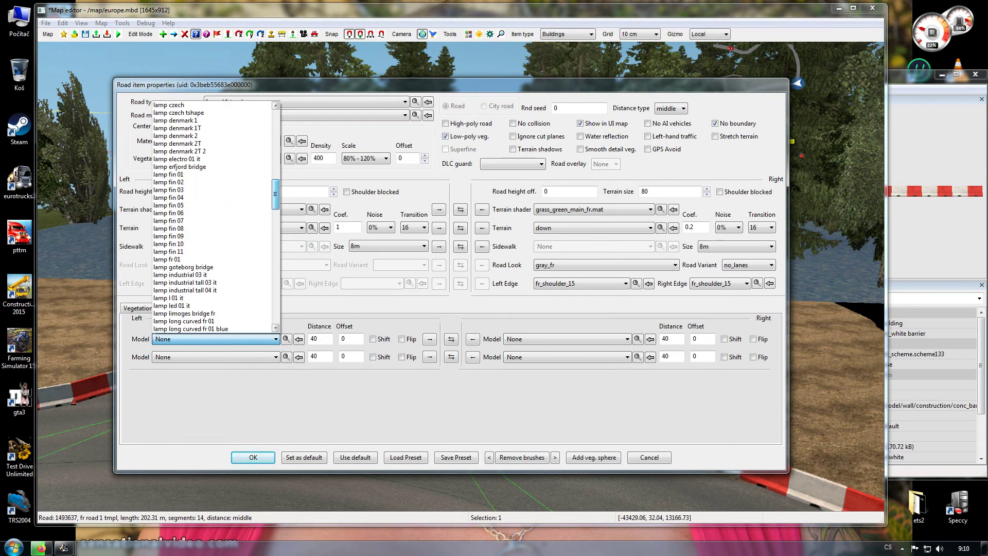
scroll(214, 217, down, 2)
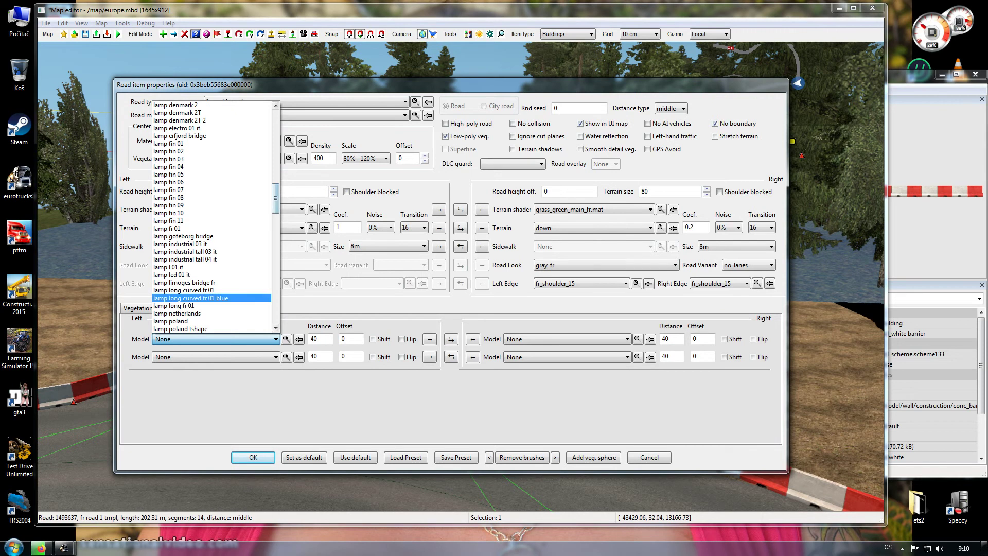
click(191, 297)
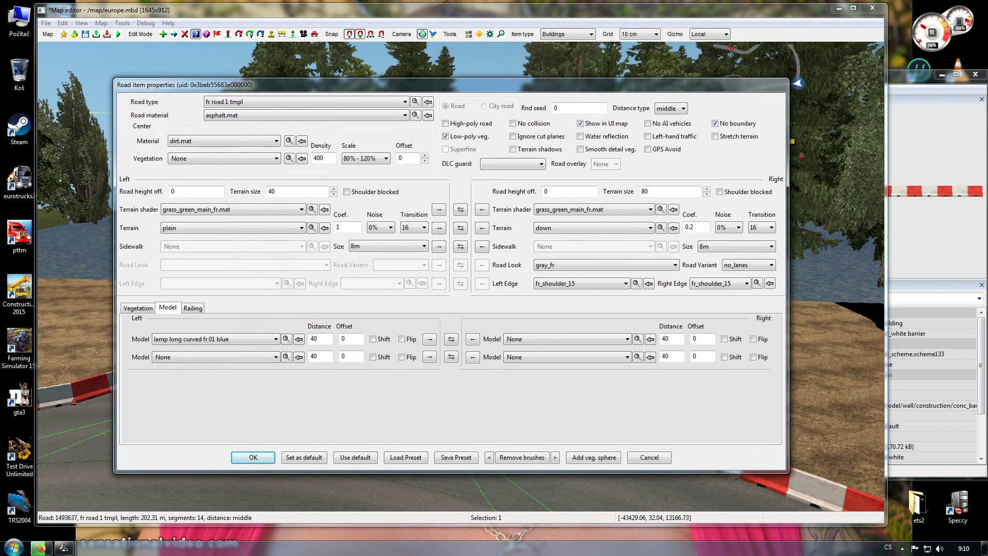
key(BackSpace)
text(6)
click(253, 457)
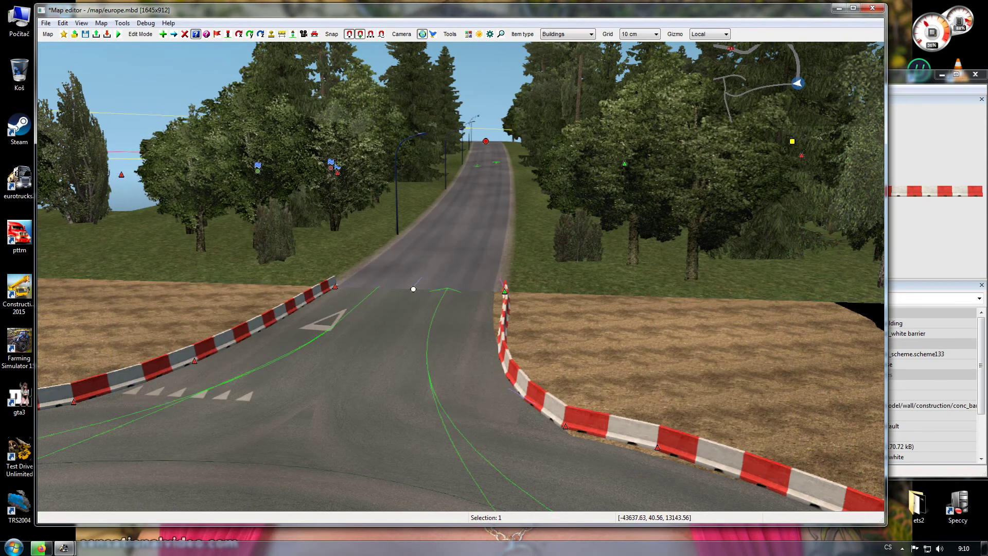
Save the map through the pending autosave.
key(Up)
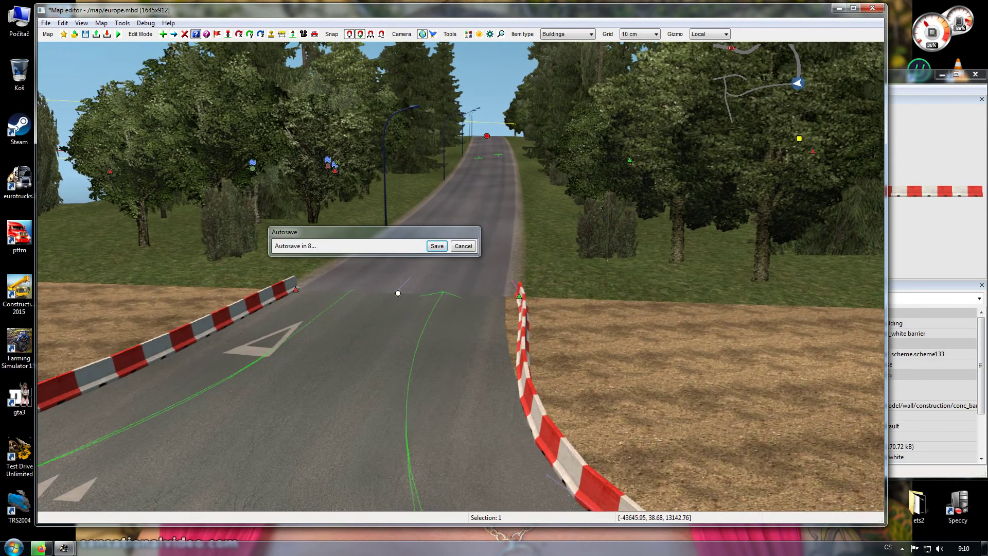
click(437, 246)
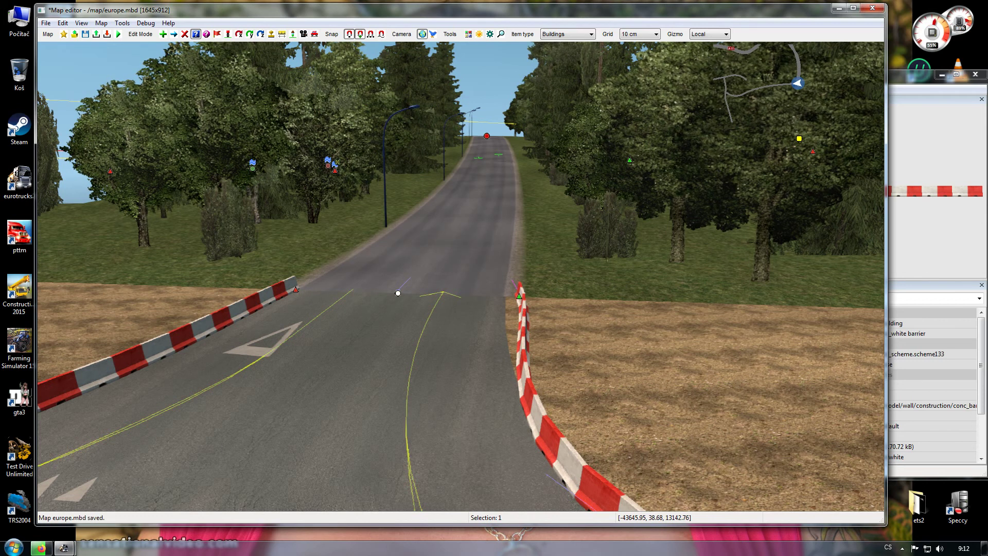
Place a Bezier Patch over the black terrain gap on the roundabout's divided-road arm.
right_drag(398, 292, 859, 323)
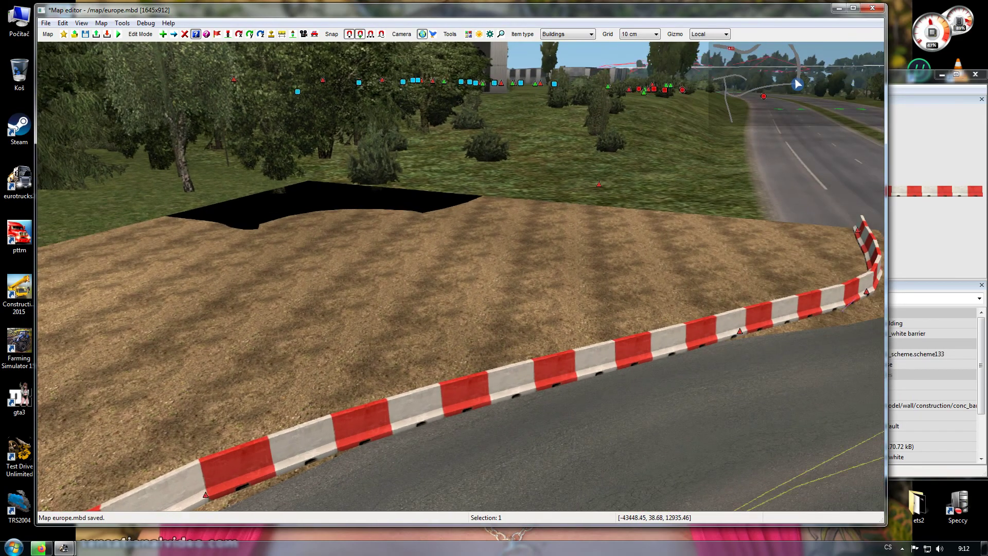
key(space)
right_drag(463, 206, 437, 379)
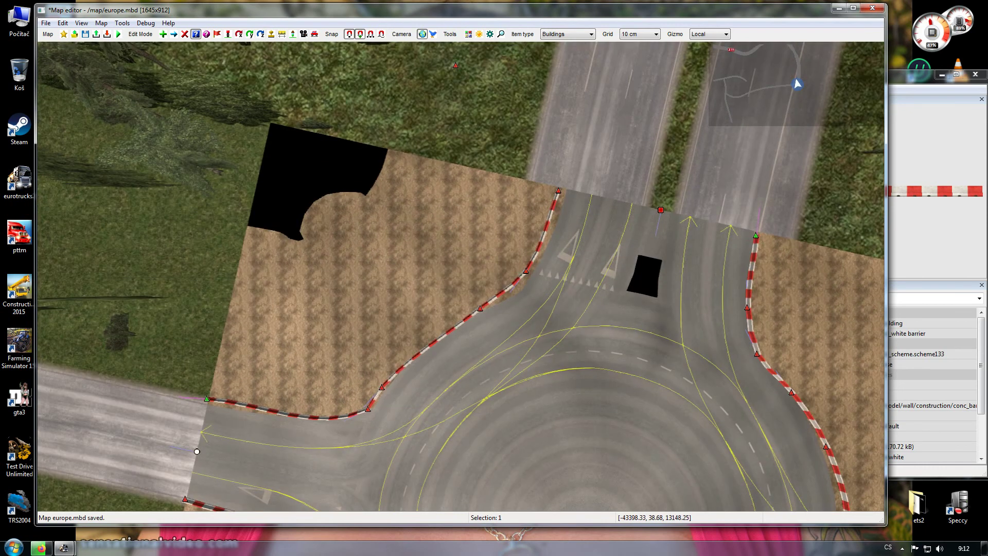
click(568, 34)
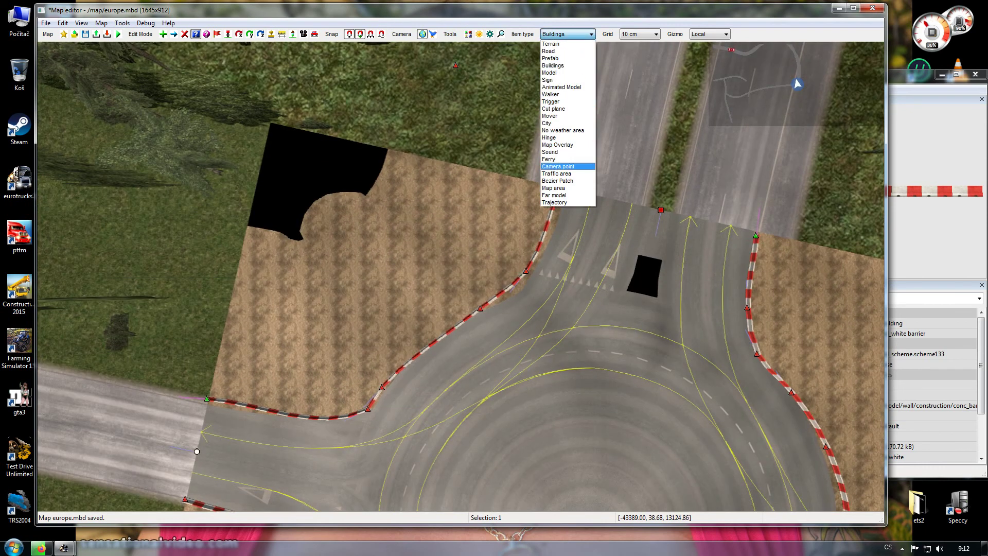
click(558, 180)
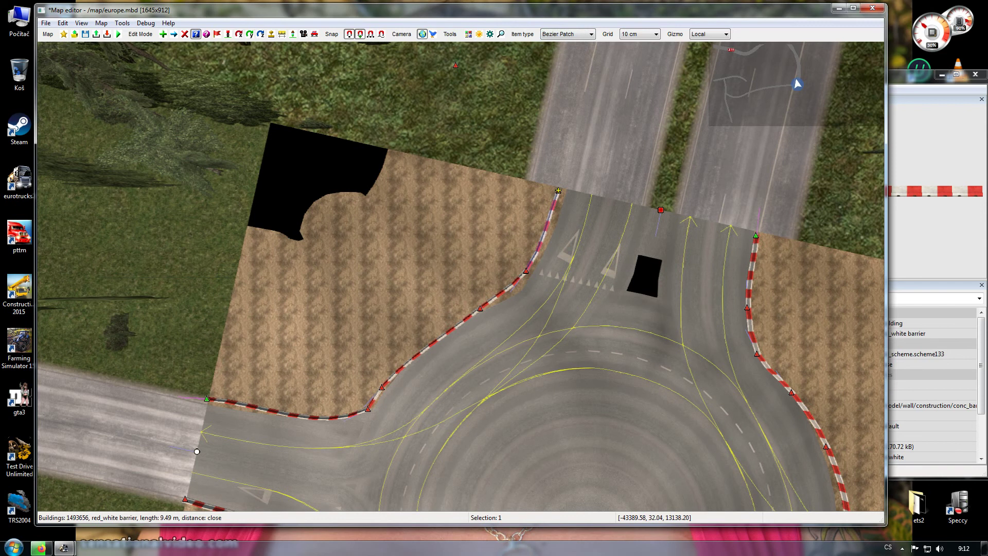
key(Escape)
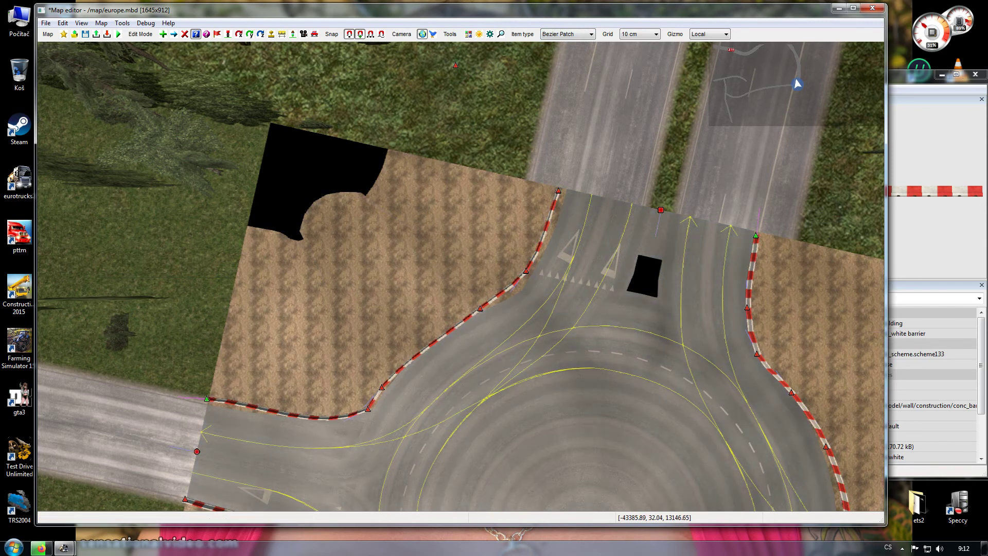
key(e)
click(612, 248)
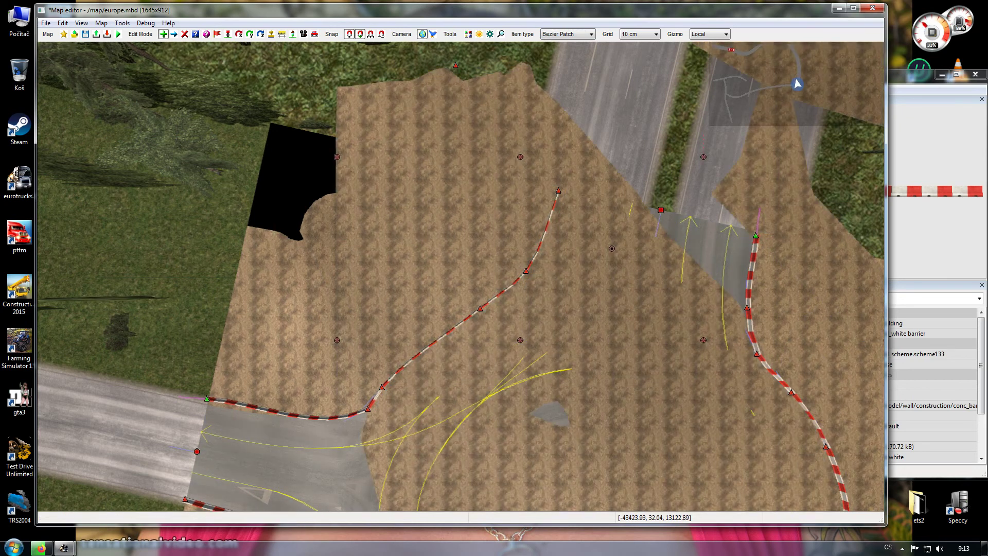
Rotate and shift the Bezier patch to cover the black gap beside the roundabout's divided-road arm, and lower it to height 31.54.
click(250, 34)
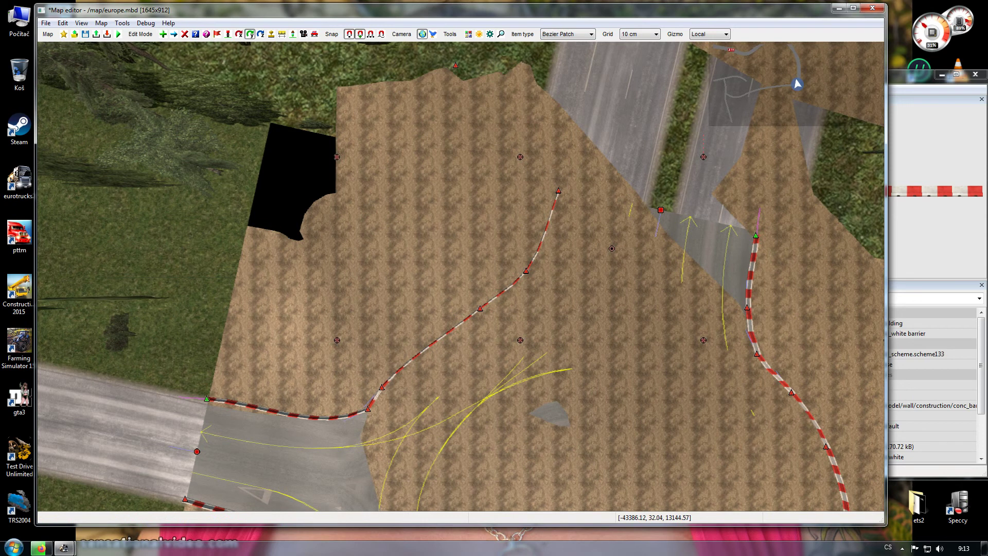
drag(612, 249, 542, 233)
click(174, 34)
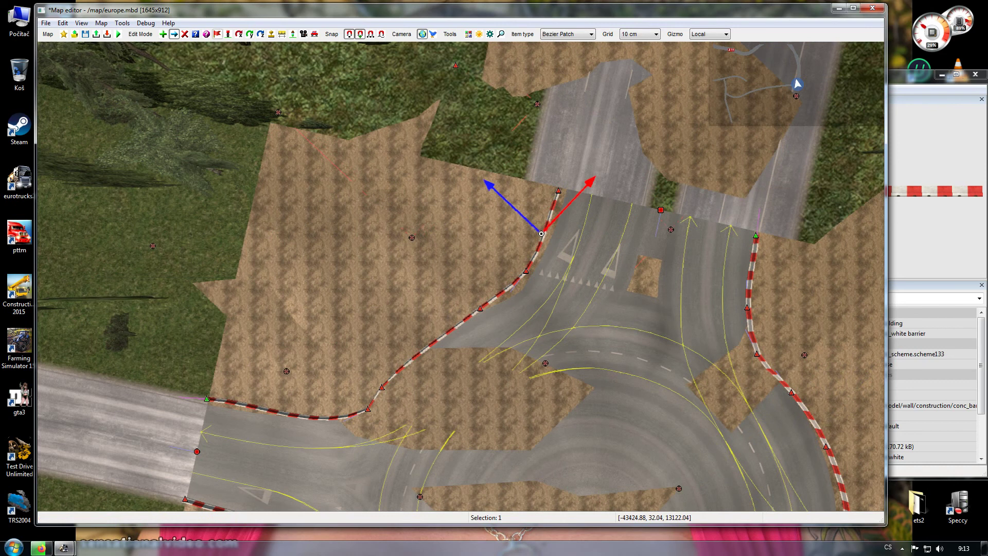
click(228, 34)
drag(541, 233, 540, 234)
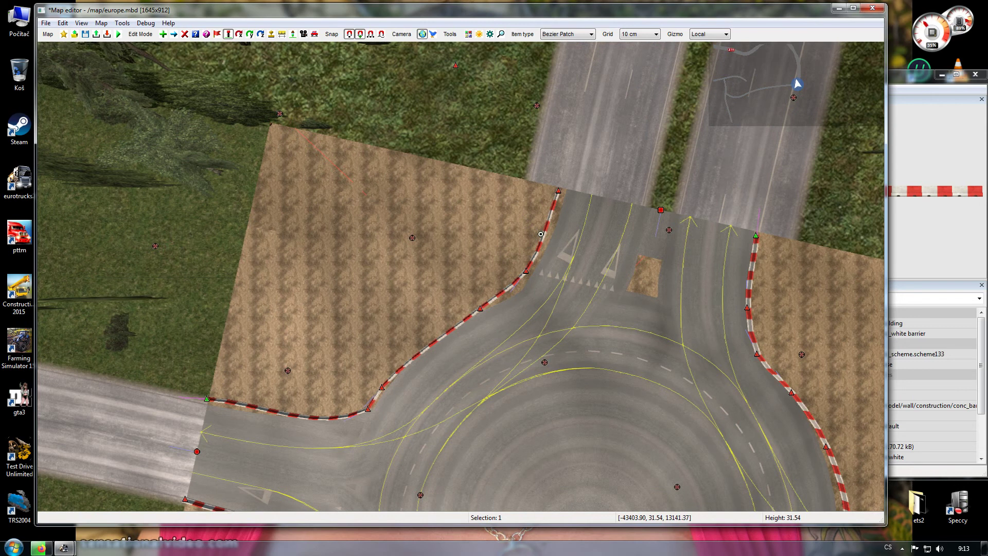
Change the Bezier patch's material to grass_green_main_fr.mat and apply its properties.
click(198, 32)
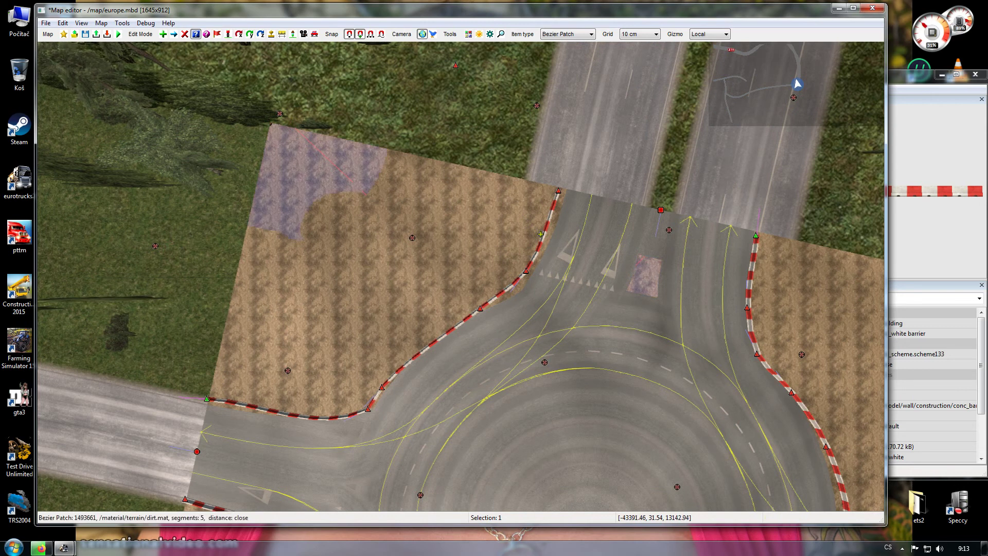
click(541, 234)
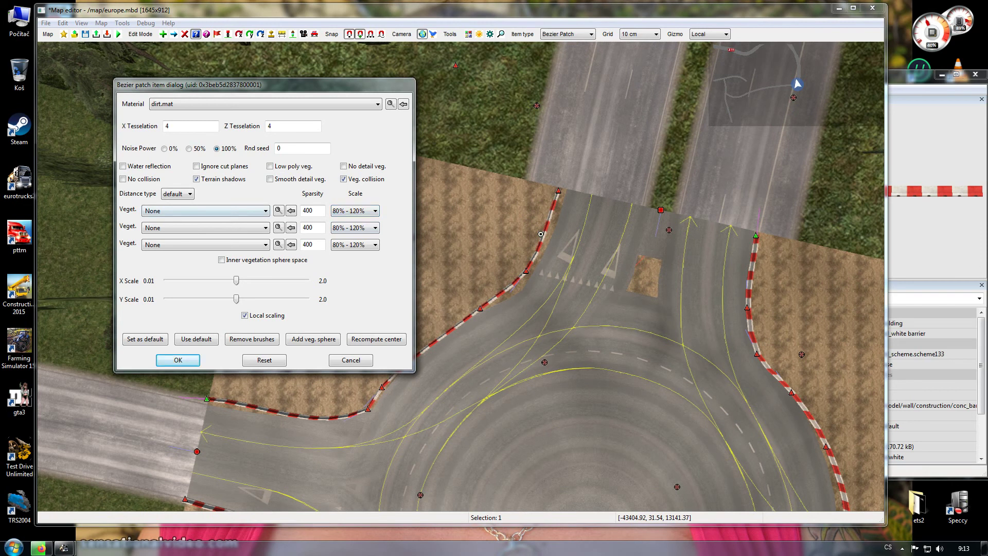
click(373, 105)
drag(378, 140, 377, 221)
click(288, 268)
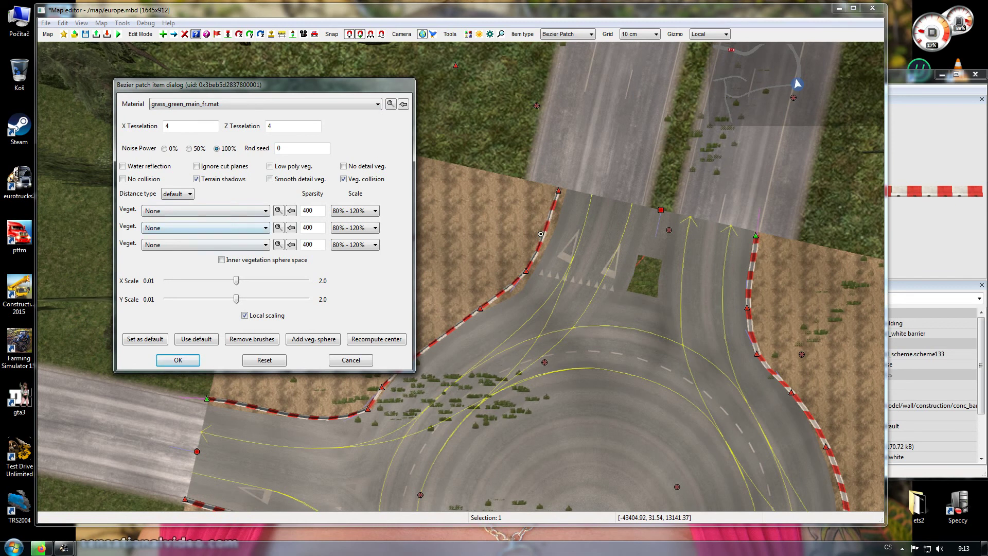
click(178, 360)
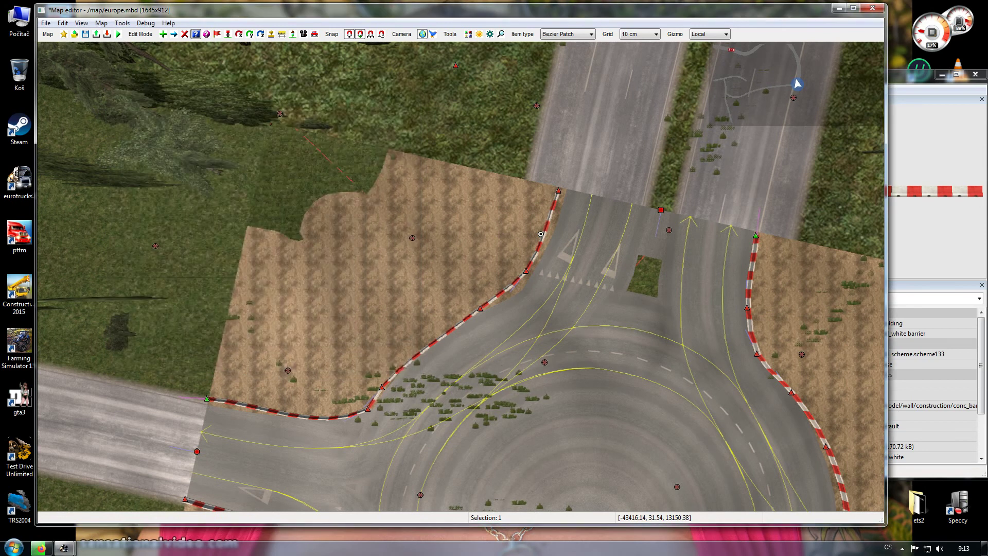
Lower the Bezier patch's control points inside the roundabout beneath the road surface.
key(space)
key(Down)
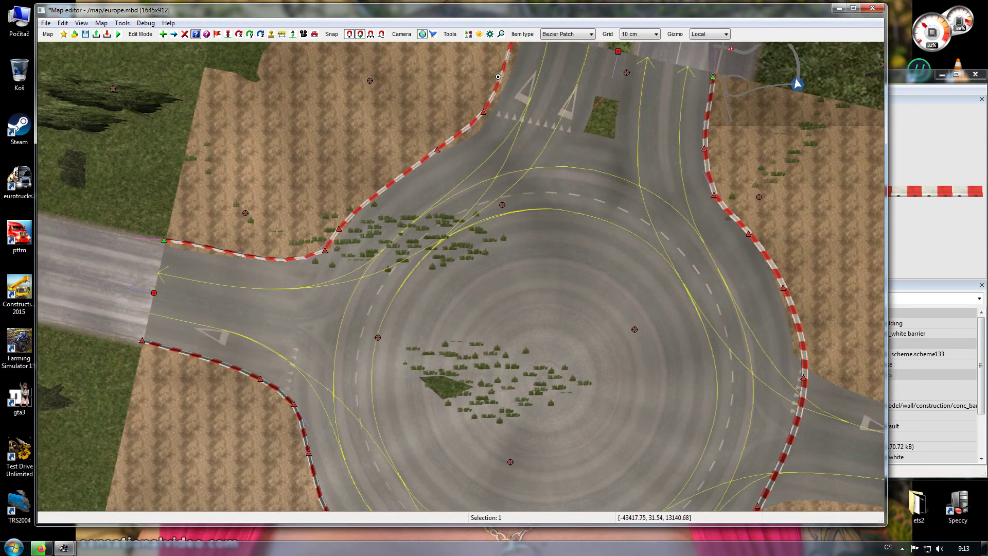
click(228, 34)
click(503, 205)
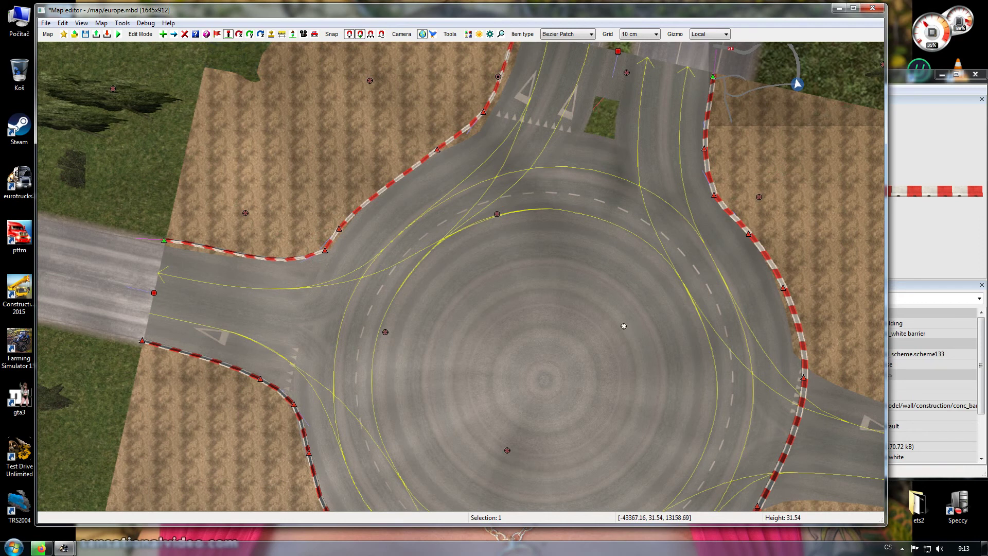
Set the roundabout prefab's terrain to grass_green_far_main_fr.mat at node 0 and grass_green_main_sc.mat at node 1.
right_drag(624, 327, 585, 79)
middle_drag(585, 79, 561, 459)
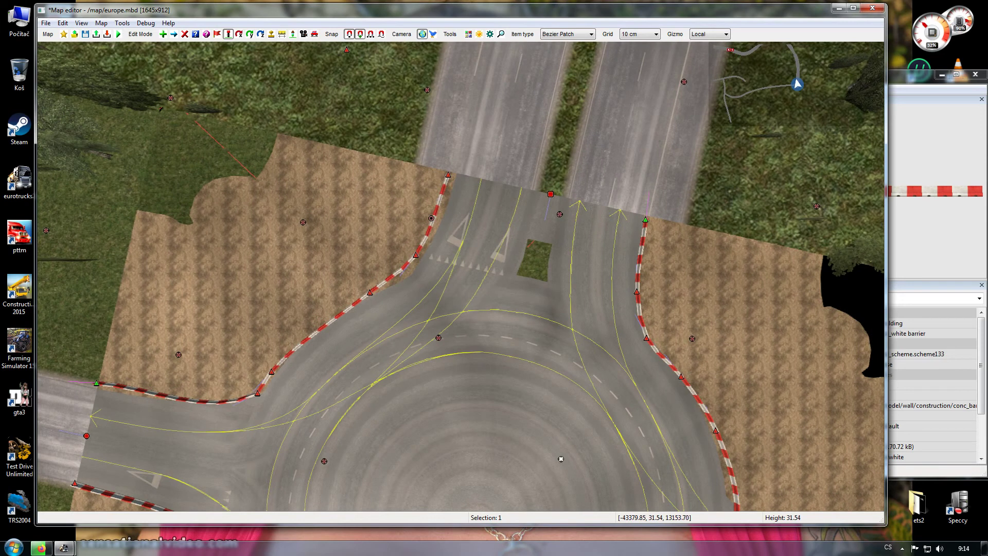
click(195, 34)
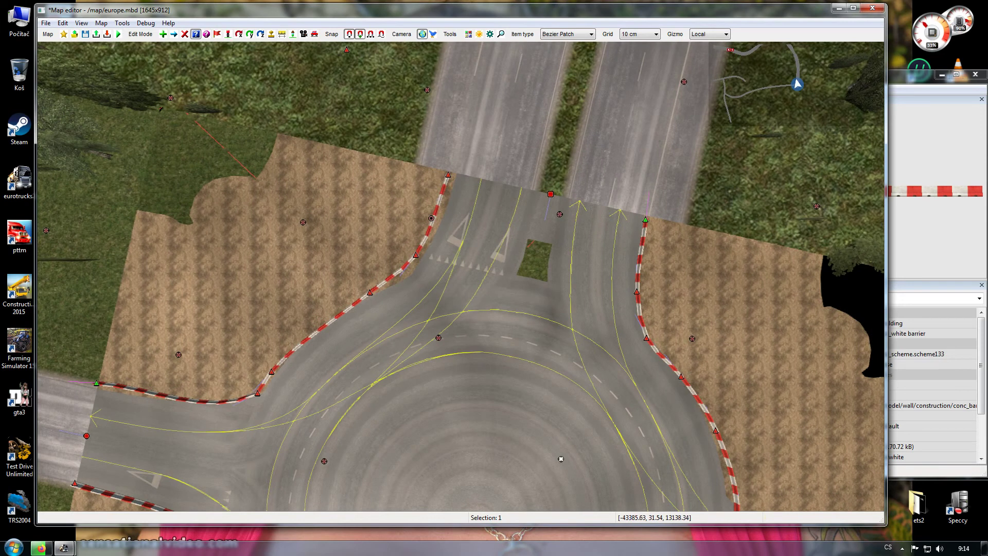
double_click(561, 459)
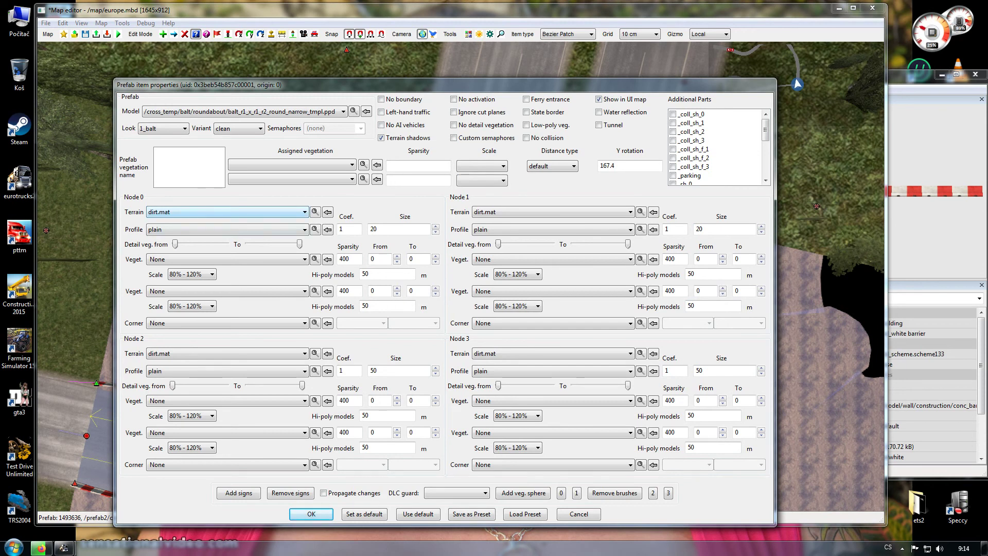
click(227, 211)
drag(304, 248, 304, 326)
click(226, 353)
key(Return)
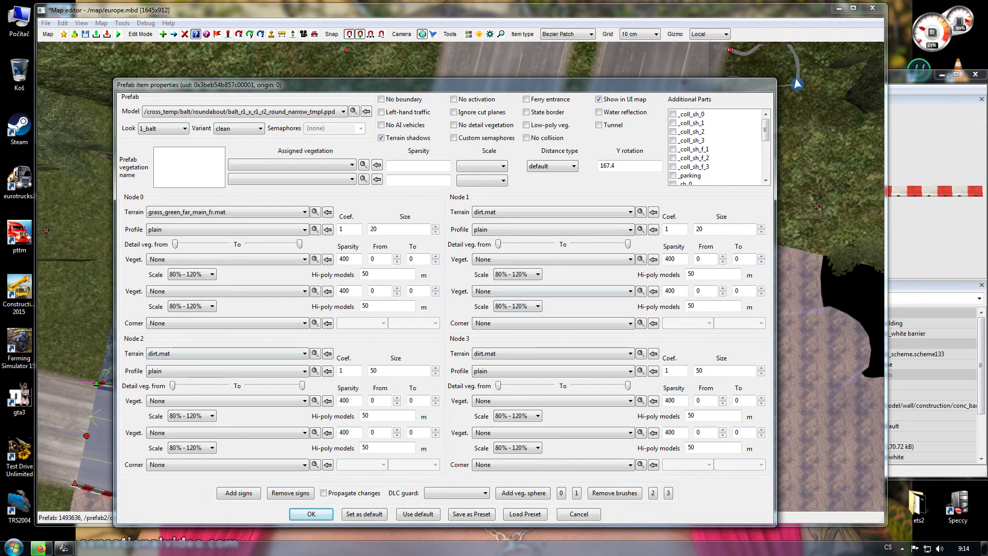
click(552, 211)
drag(630, 248, 630, 333)
click(549, 345)
key(Return)
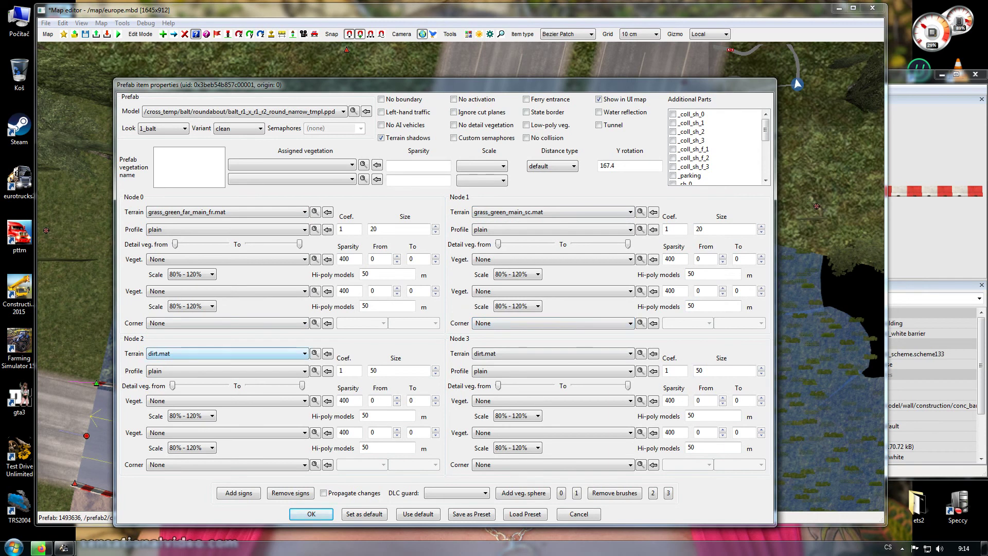
Set the prefab's terrain to grass_wild3_balt.mat at node 2 and pebble_stones_far.mat at node 3, and apply the properties.
click(227, 354)
drag(305, 144, 304, 265)
click(247, 289)
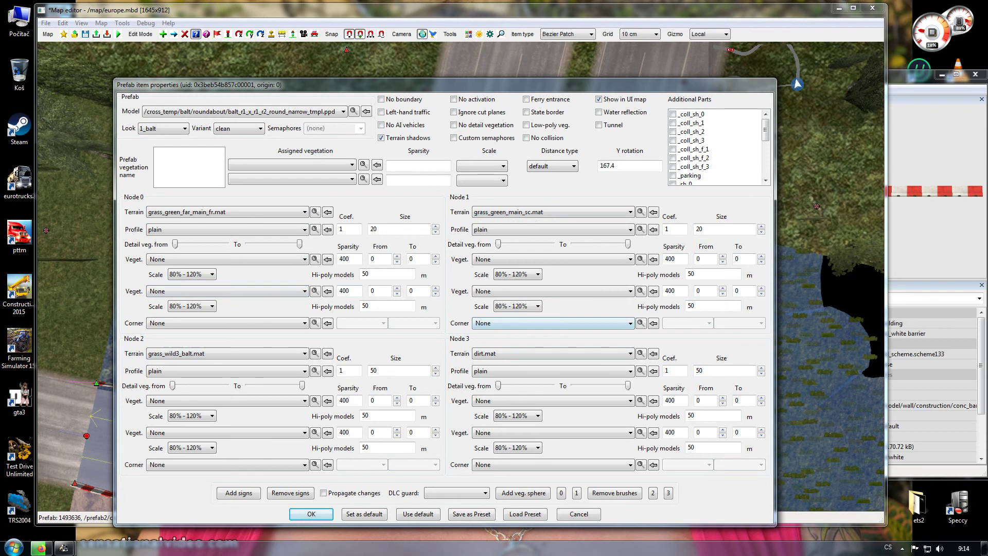
click(553, 353)
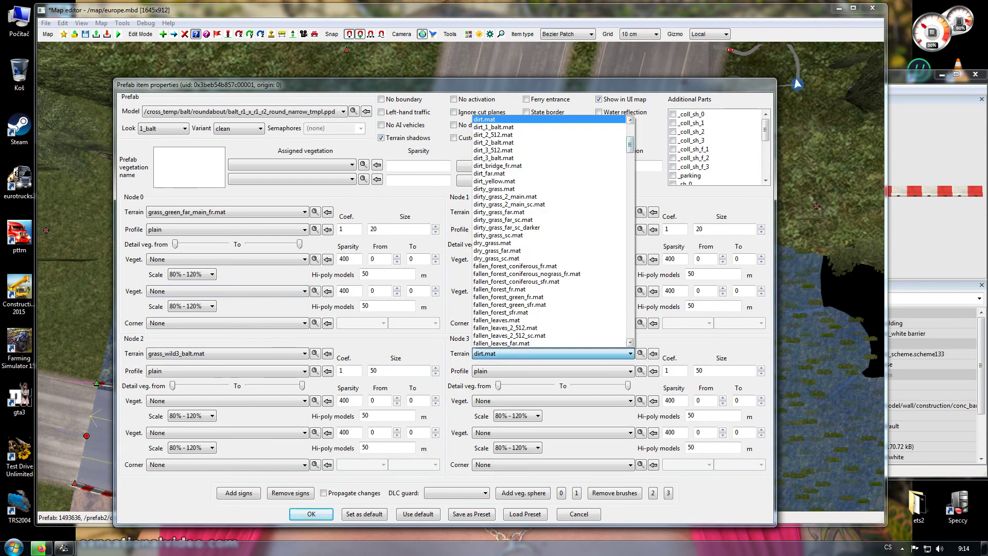
scroll(553, 232, down, 10)
click(553, 326)
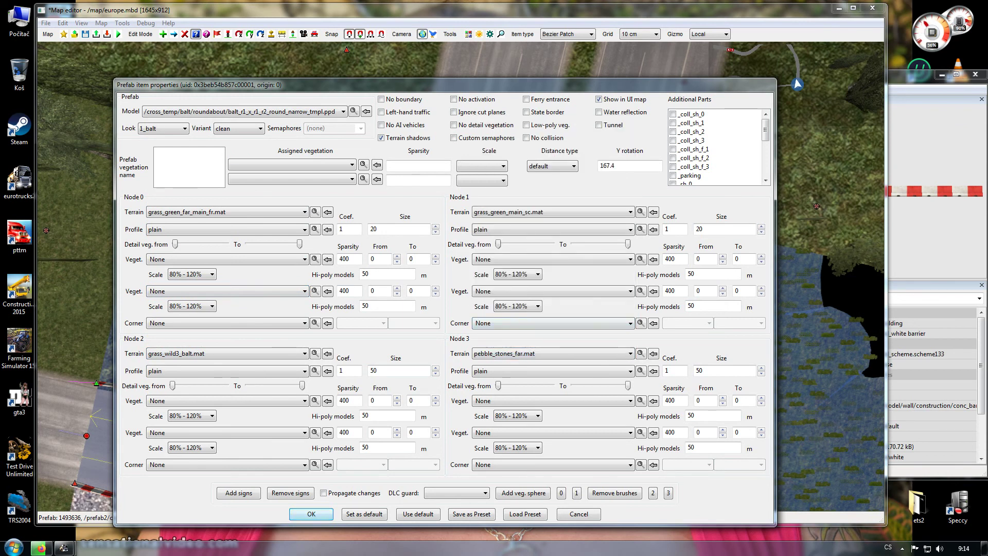
click(310, 514)
Cover the remaining black gap on the other side of the divided-road arm with patch terrain and save the map.
right_drag(607, 360, 299, 298)
key(m)
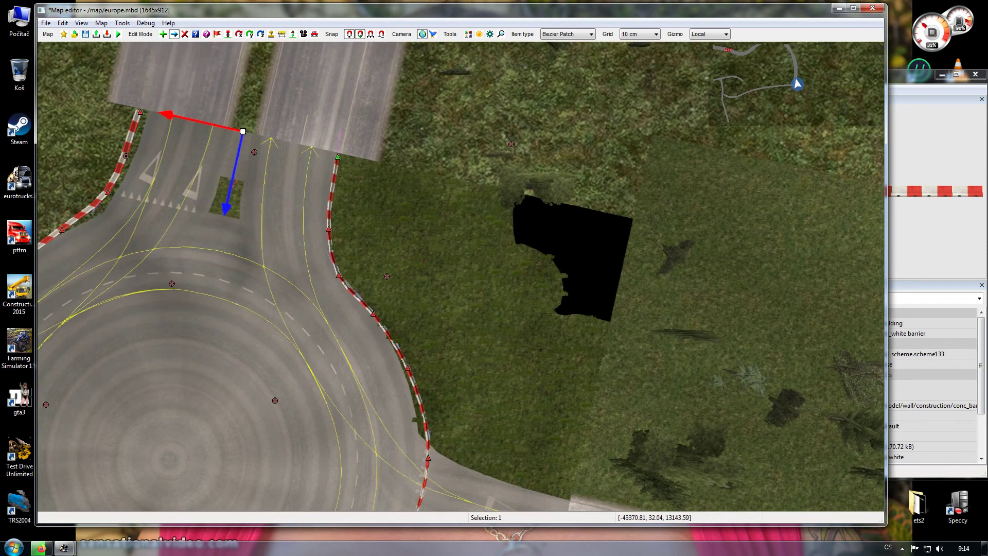
drag(387, 276, 809, 209)
right_drag(442, 198, 759, 203)
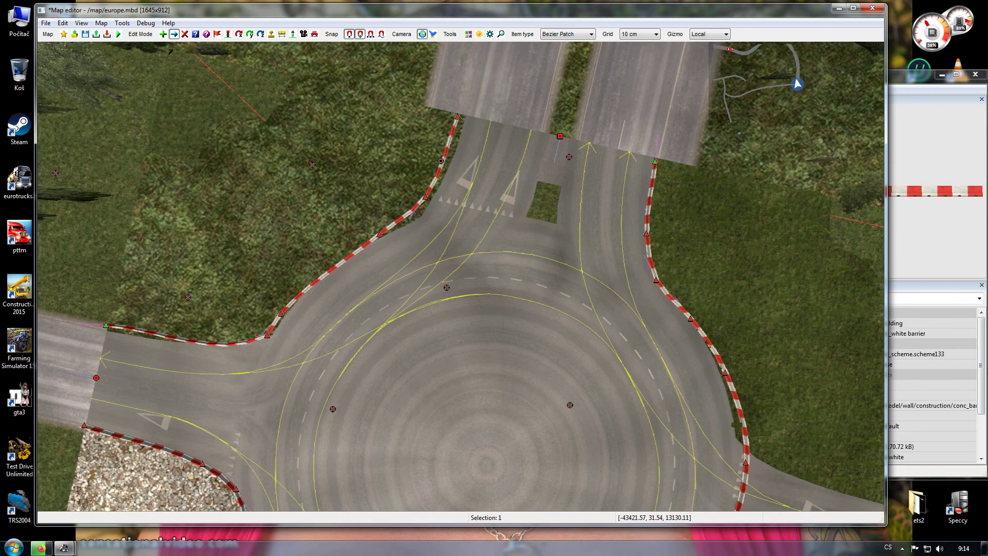
click(85, 34)
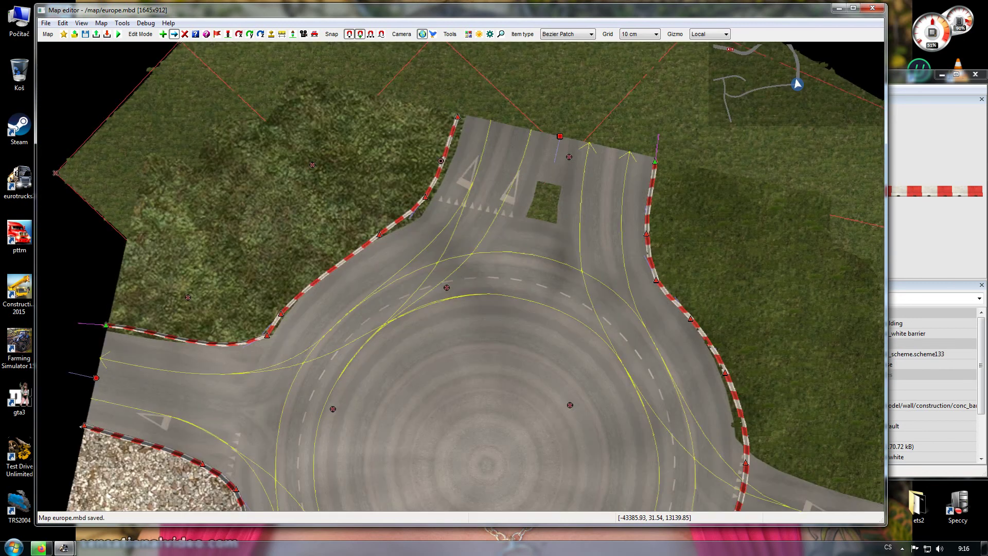
Open the properties of the divided road segment leading away from the roundabout and set its left second vegetation to None.
right_drag(463, 206, 401, 411)
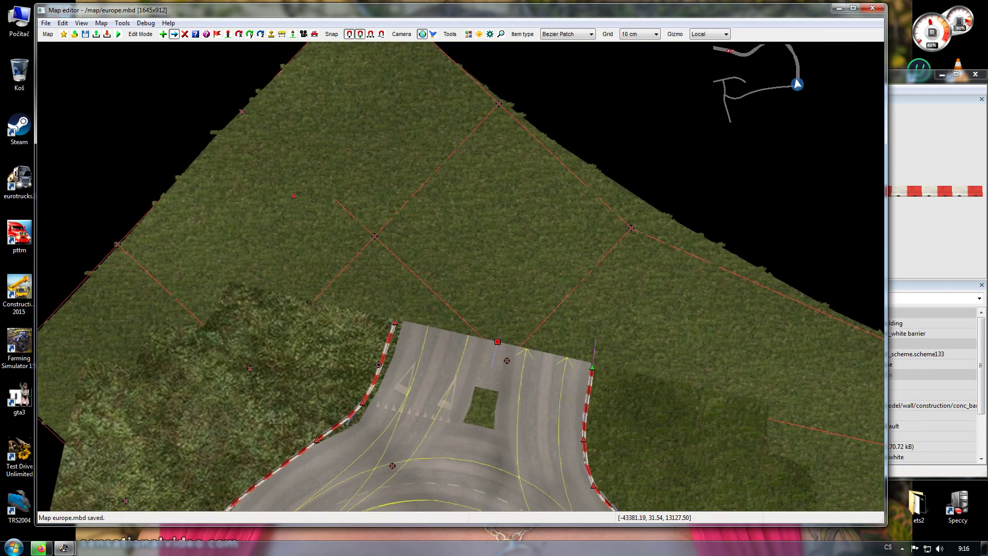
right_drag(437, 175, 420, 476)
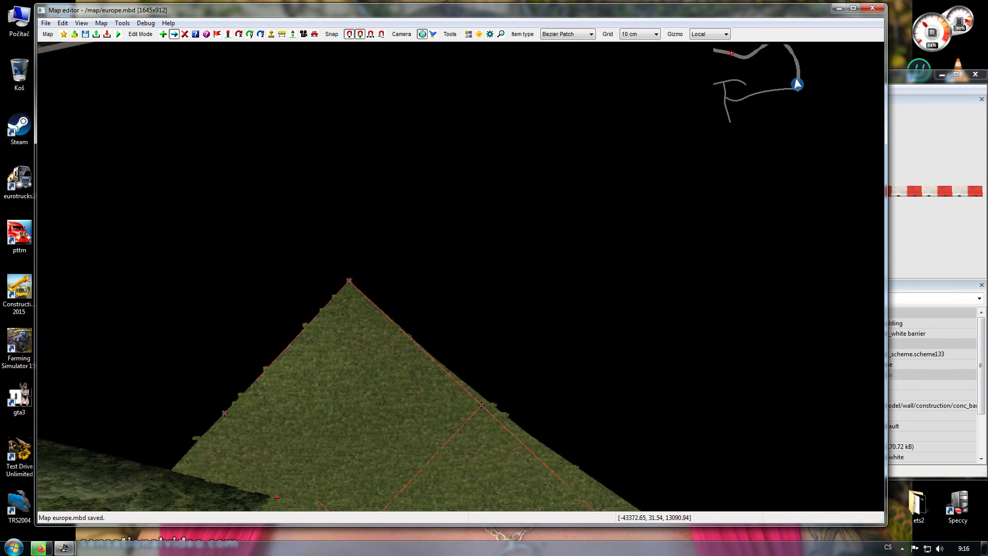
key(w)
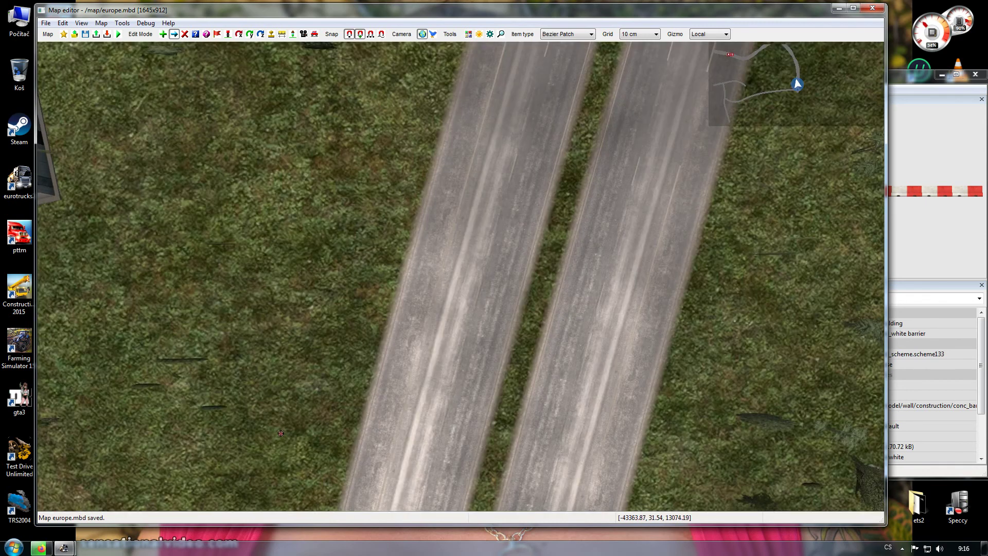
key(w)
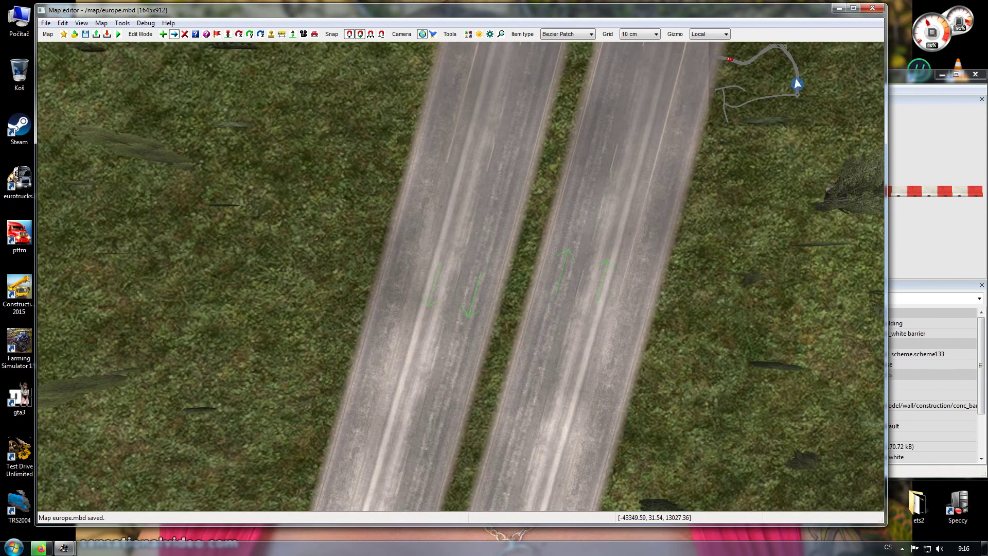
key(p)
key(Left)
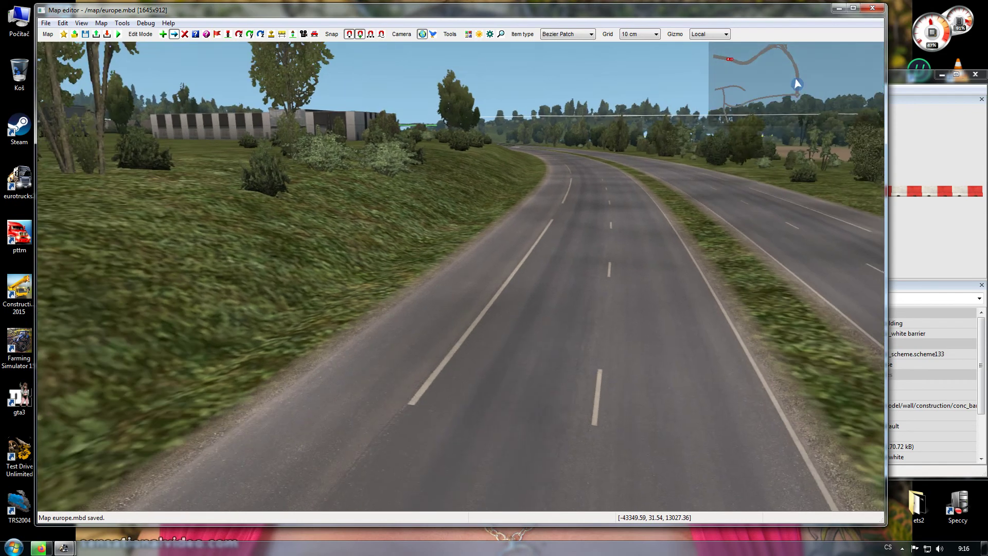
key(Left)
key(Right)
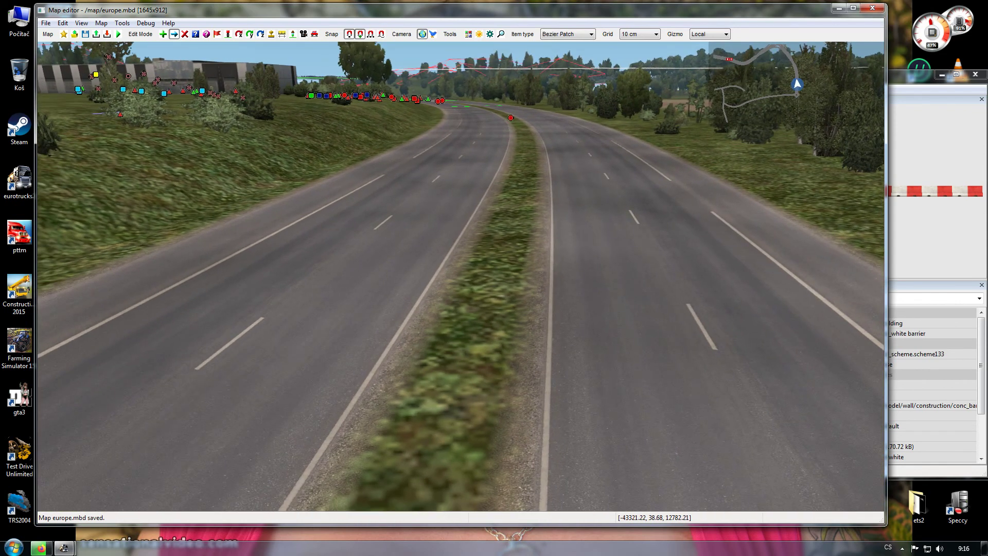
click(196, 34)
click(524, 124)
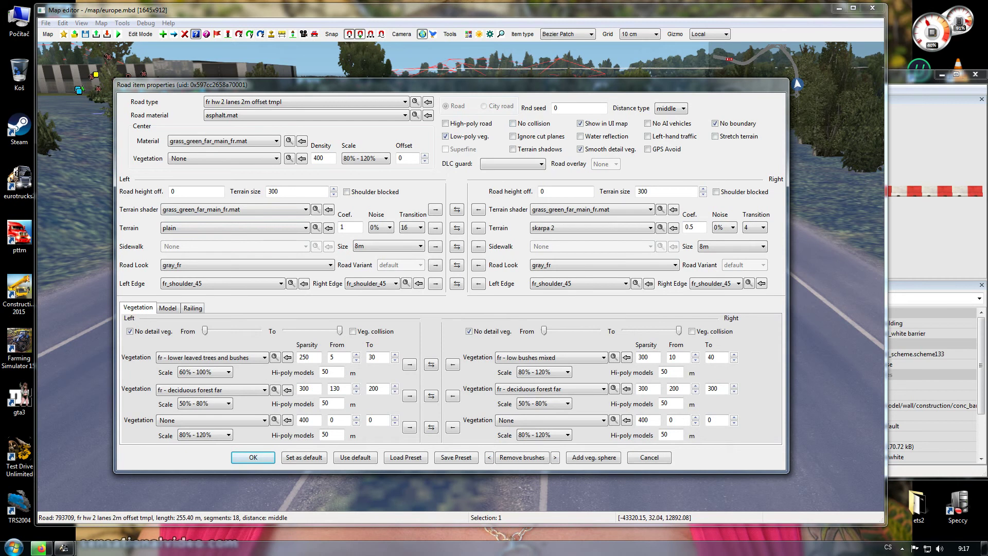
click(211, 389)
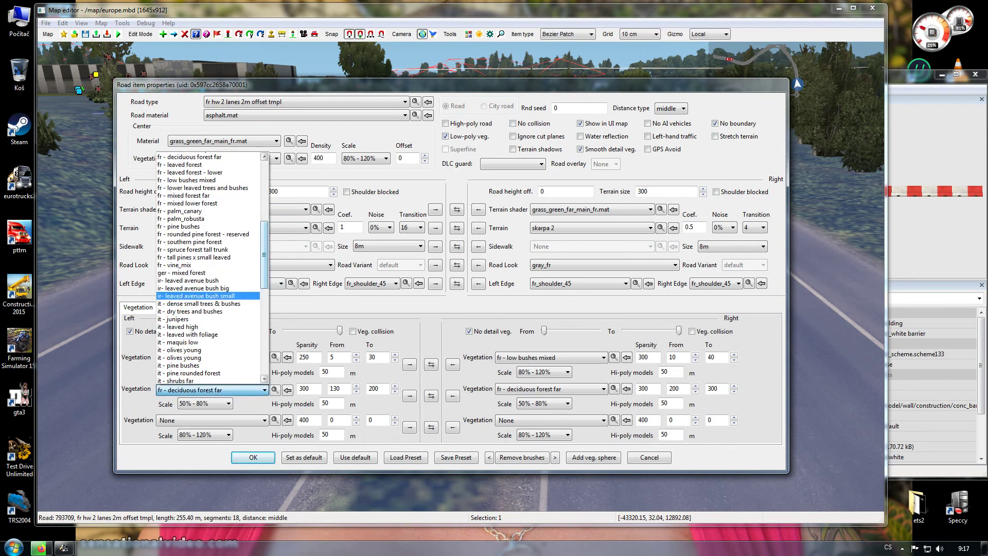
click(206, 156)
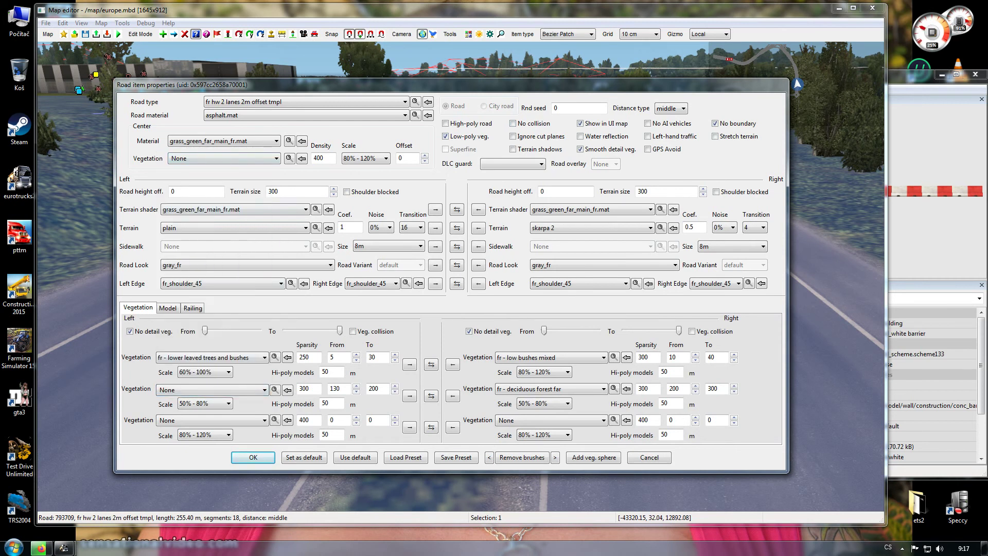
Set the divided road segment's left first vegetation to sc- mixed forest.
click(211, 357)
drag(264, 214, 264, 303)
key(Up)
key(Up)
key(Up)
key(Up)
key(Up)
key(Up)
key(Up)
key(Up)
key(Up)
key(Up)
key(Up)
key(Up)
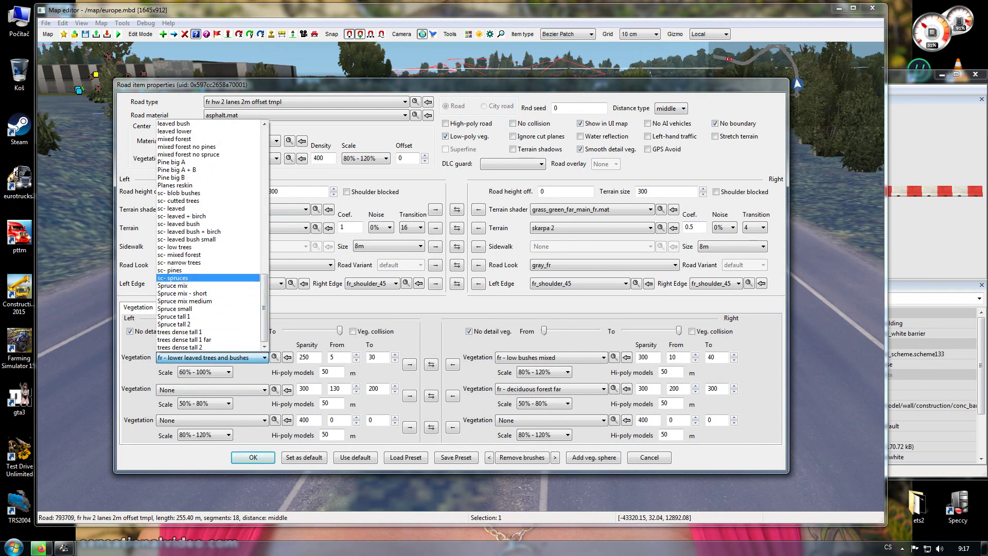
key(Up)
key(Return)
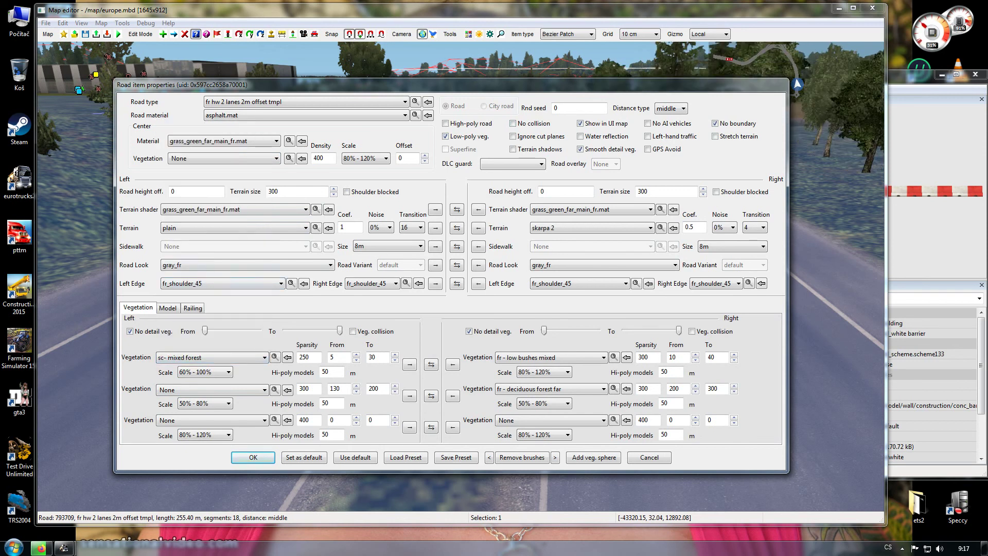
Set the segment's right second vegetation to None.
click(554, 389)
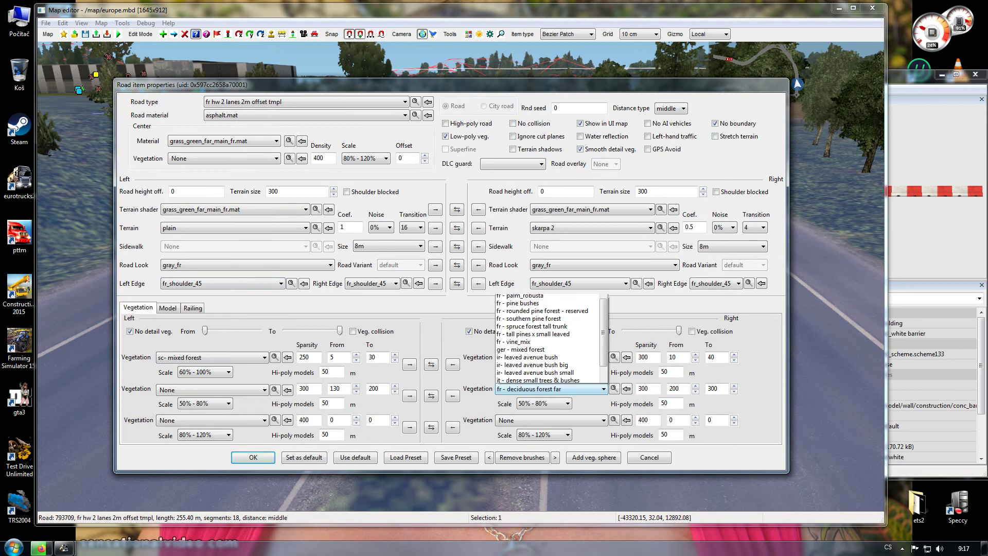
drag(603, 280, 604, 177)
key(Page_Down)
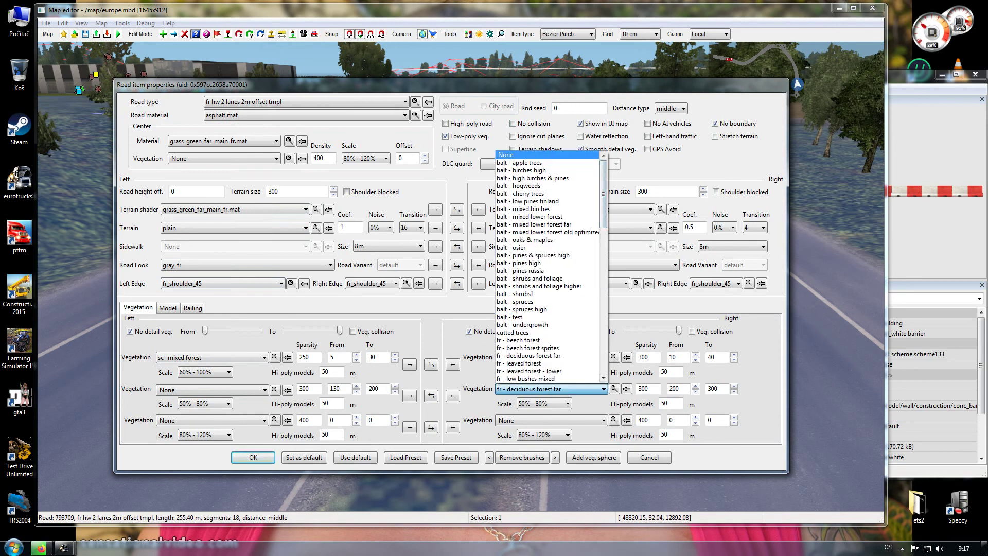
key(Return)
Set the segment's right first vegetation to sc- mixed forest.
key(alt+Down)
key(Page_Down)
key(Up)
key(Up)
key(Up)
key(Up)
key(Up)
key(Up)
key(Up)
key(Up)
key(Up)
key(Up)
key(Up)
drag(603, 248, 604, 340)
key(Up)
key(Down)
key(Down)
key(Down)
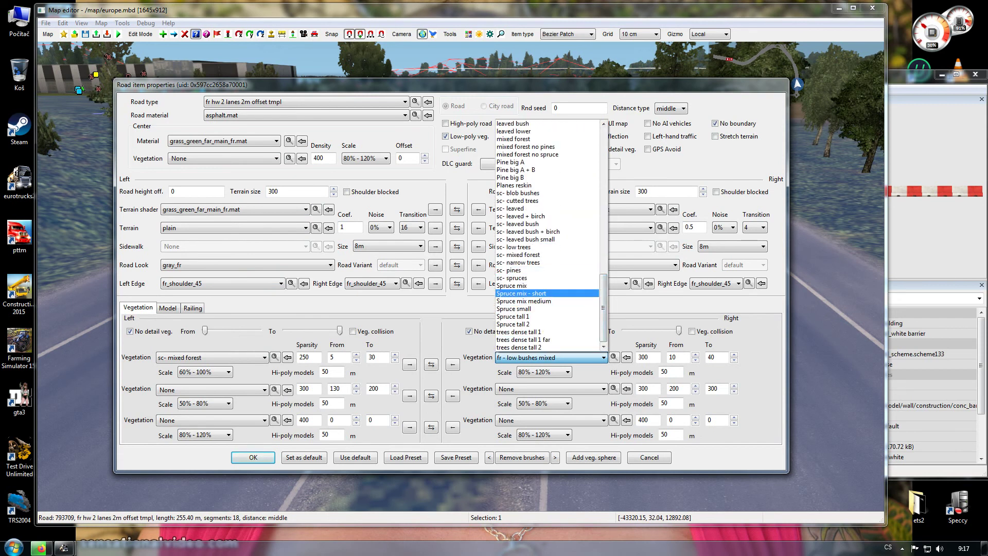
click(519, 254)
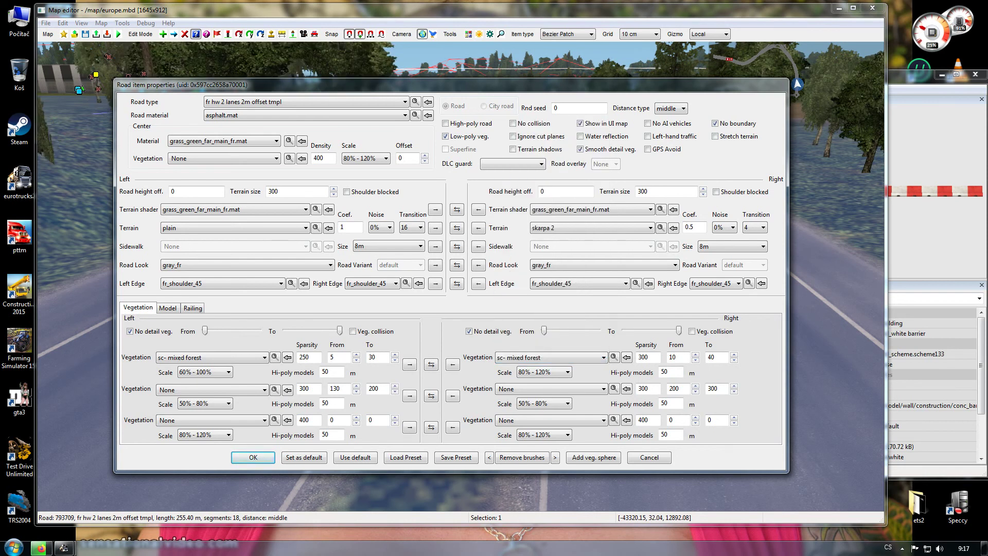
Set the right first vegetation's sparsity to 200 and its To distance to 20.
drag(651, 358, 616, 357)
text(200)
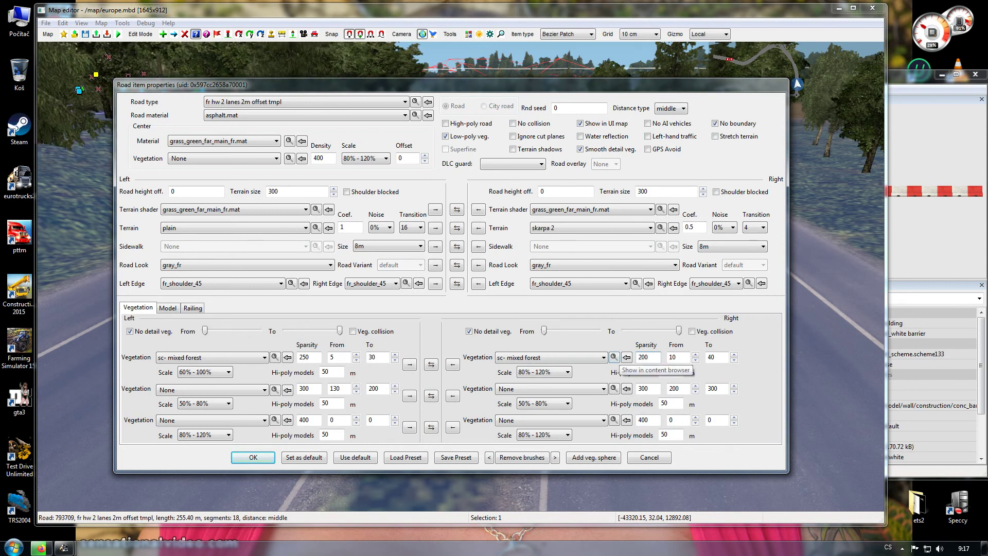
key(Tab)
key(Tab)
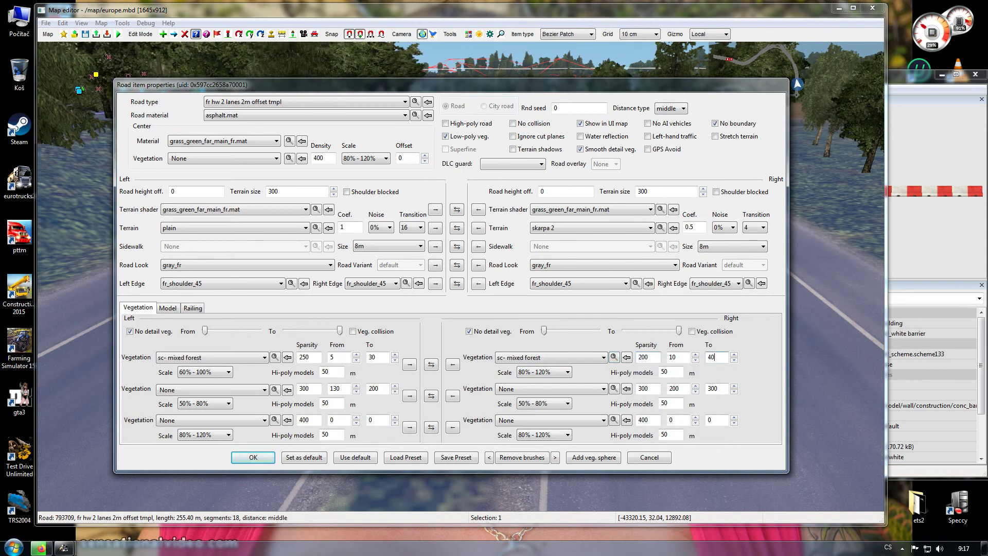
text(20)
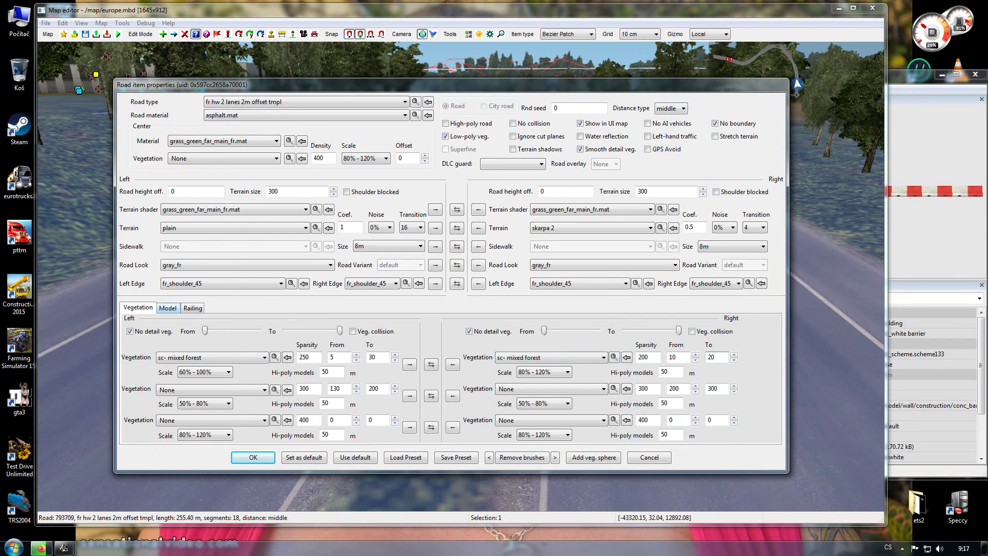
Set the divided road segment's left first model to lamp long curved fr 01 blue.
click(167, 308)
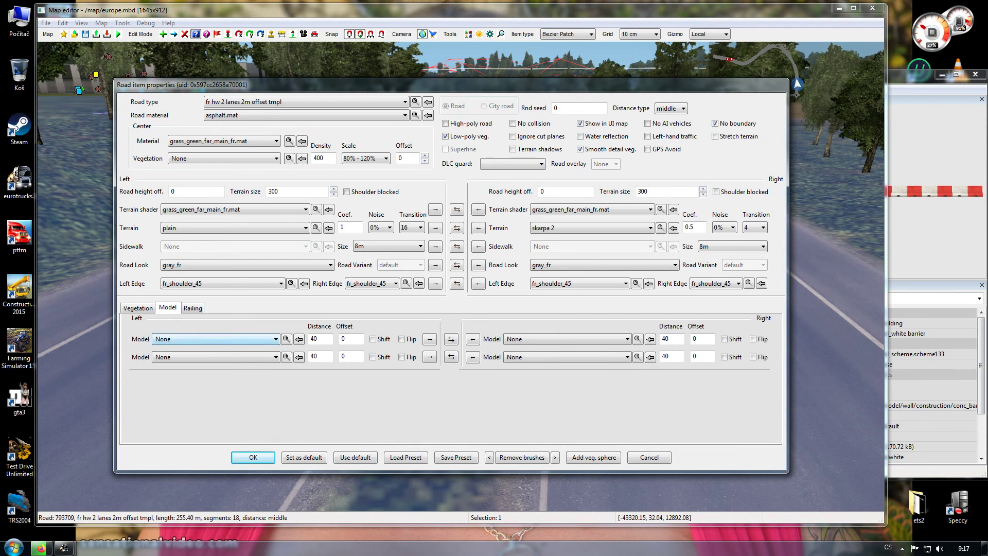
click(216, 339)
drag(276, 125, 276, 163)
scroll(213, 216, down, 8)
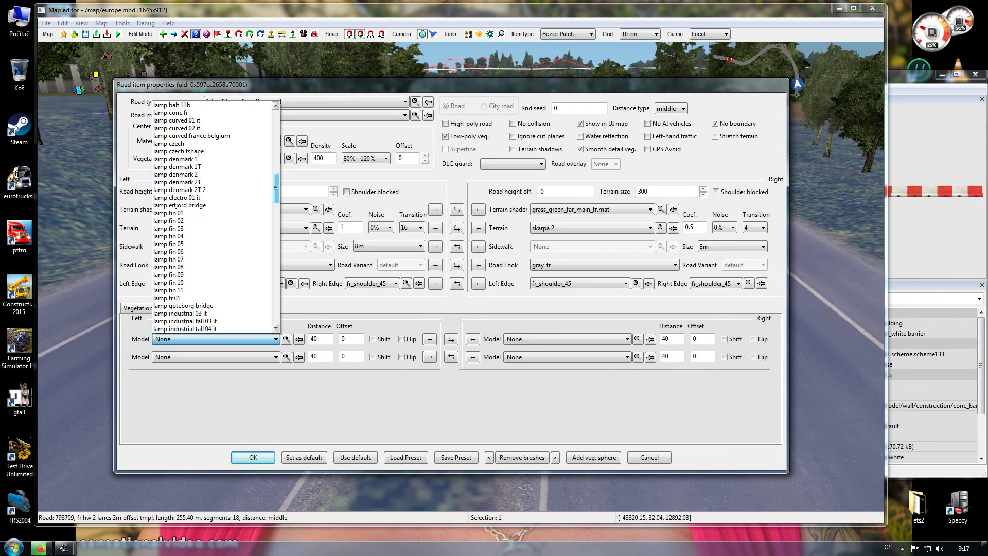
scroll(211, 274, down, 4)
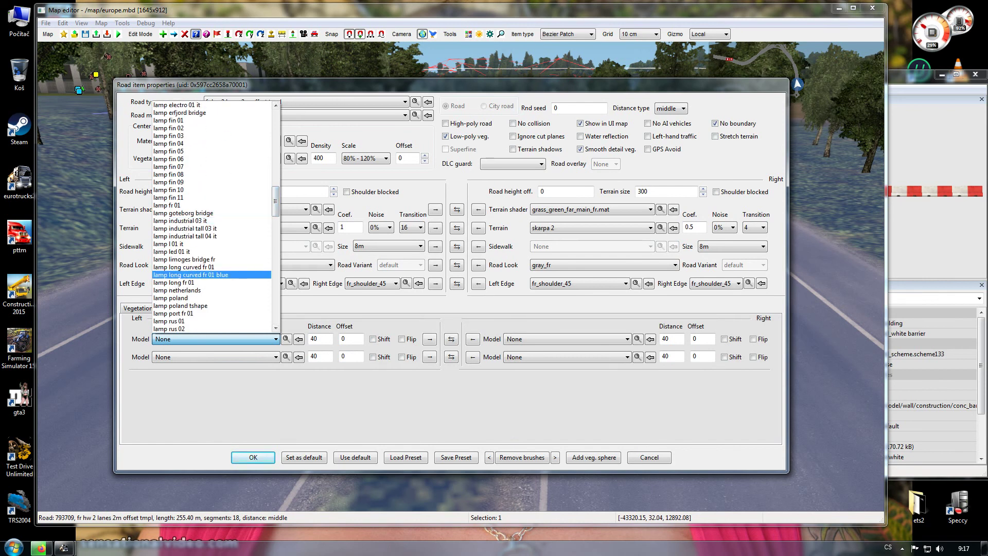
click(211, 274)
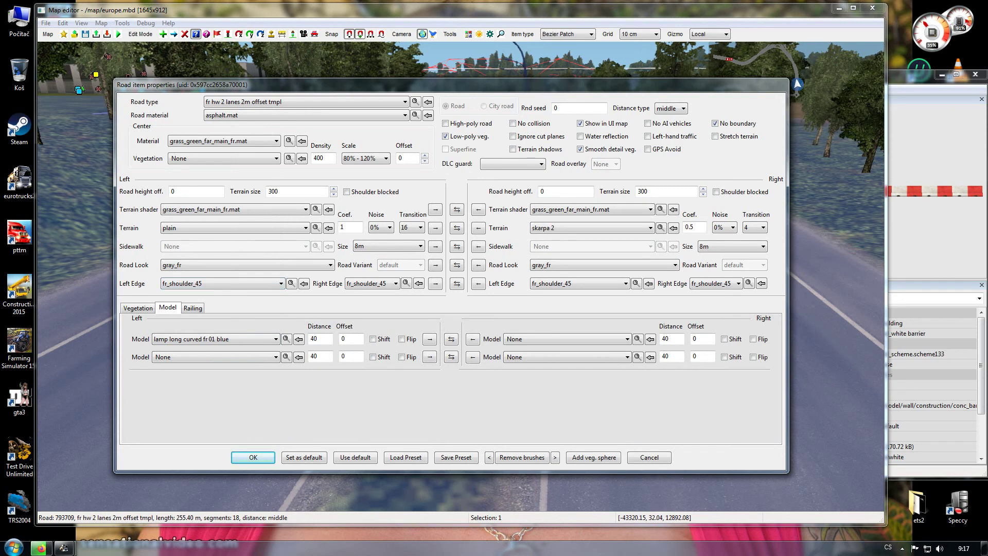
Set the divided road segment's left first model to lochkov lamp t-shape.
click(216, 339)
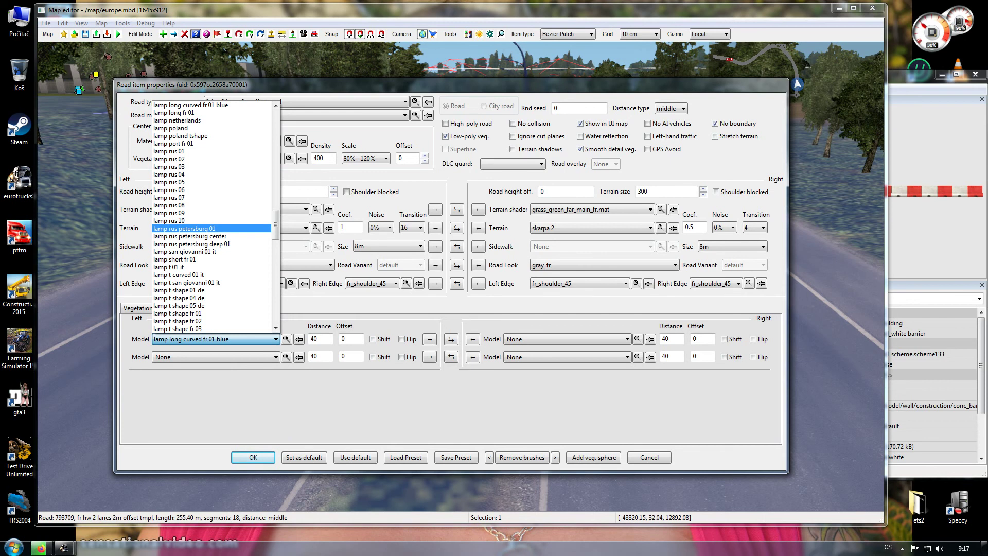
scroll(212, 217, down, 3)
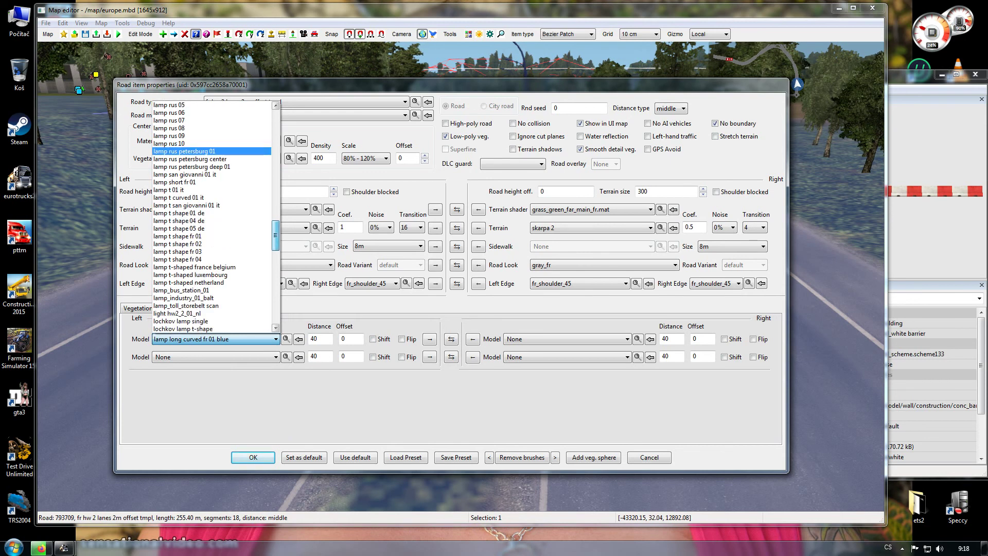
scroll(212, 216, down, 1)
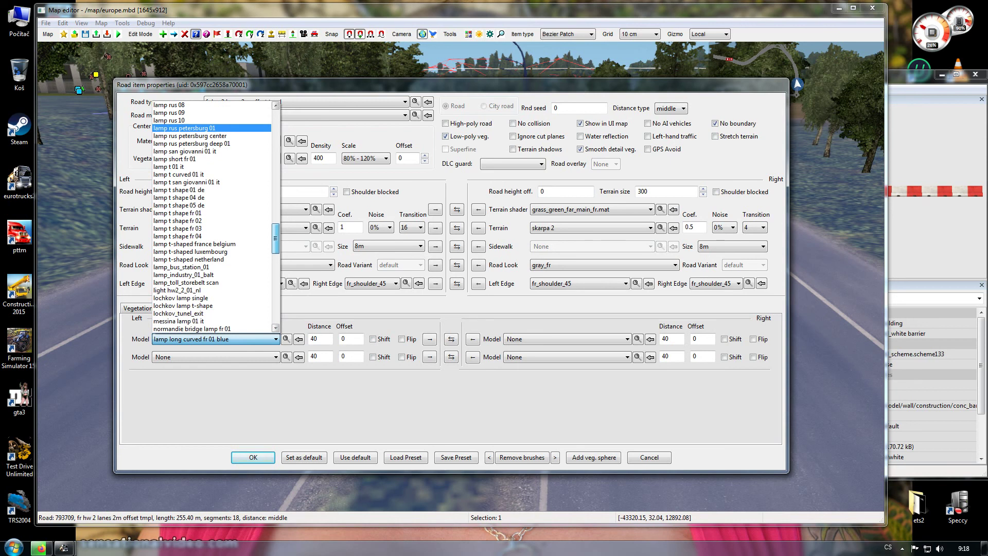
click(183, 306)
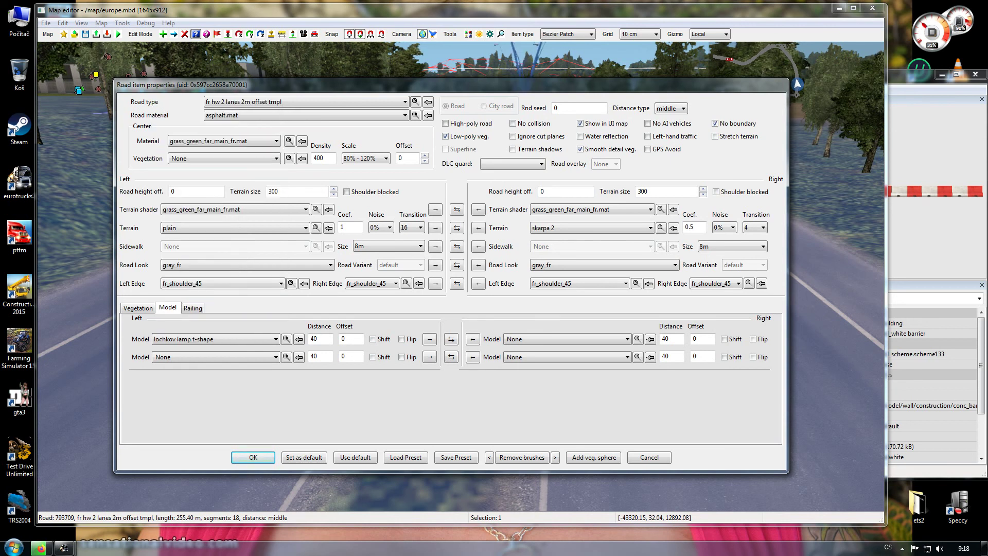
Set the segment's left first railing to crash_barrier.pmd.
click(193, 307)
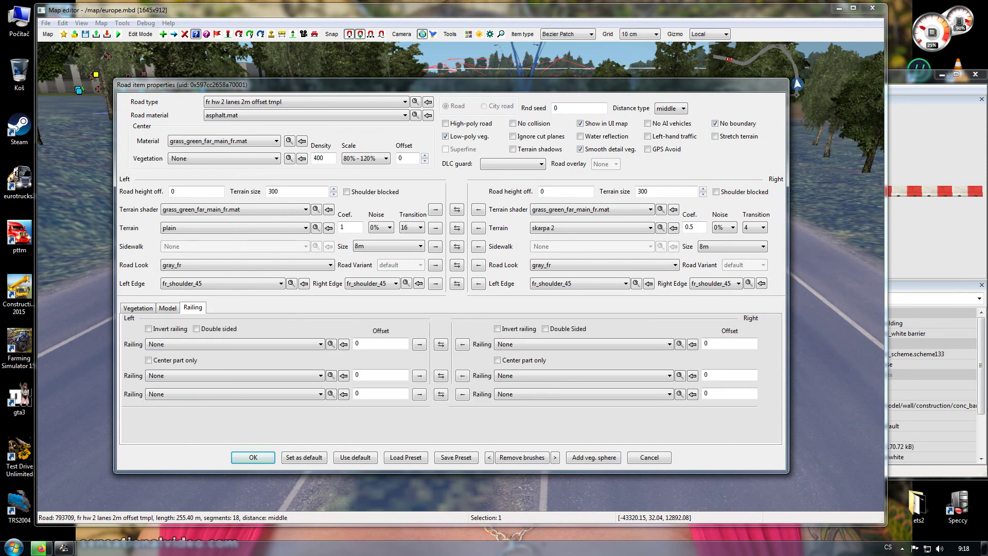
click(235, 344)
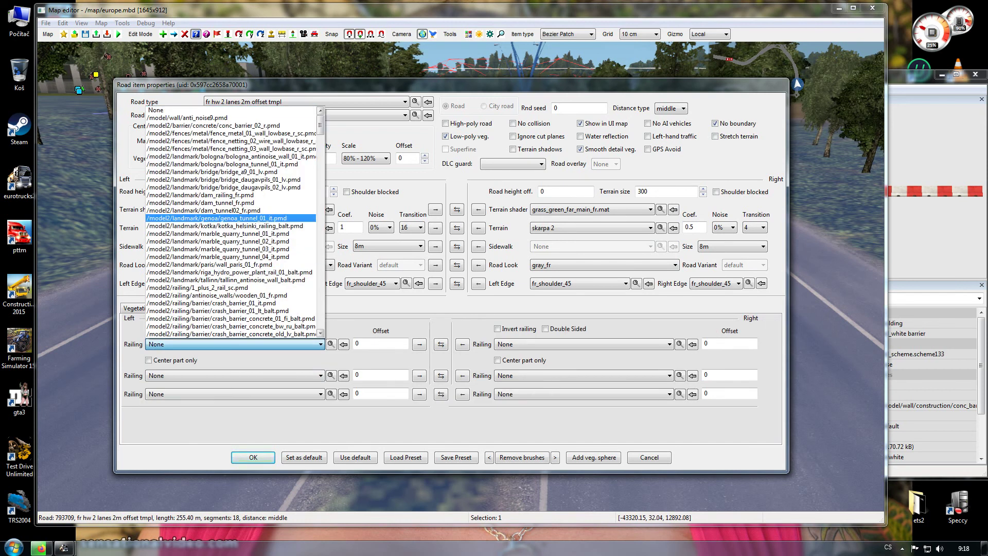
scroll(231, 222, down, 20)
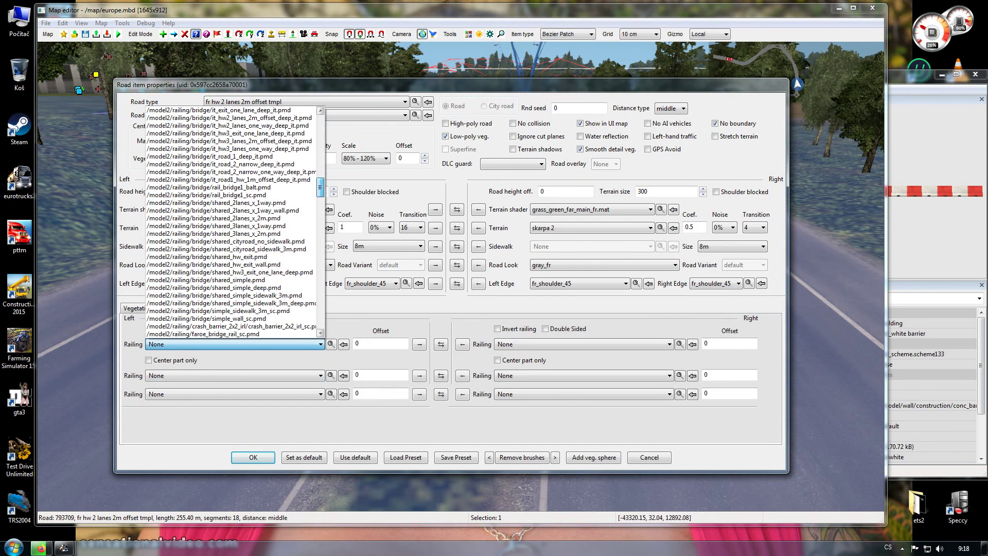
scroll(231, 221, down, 8)
scroll(232, 222, down, 5)
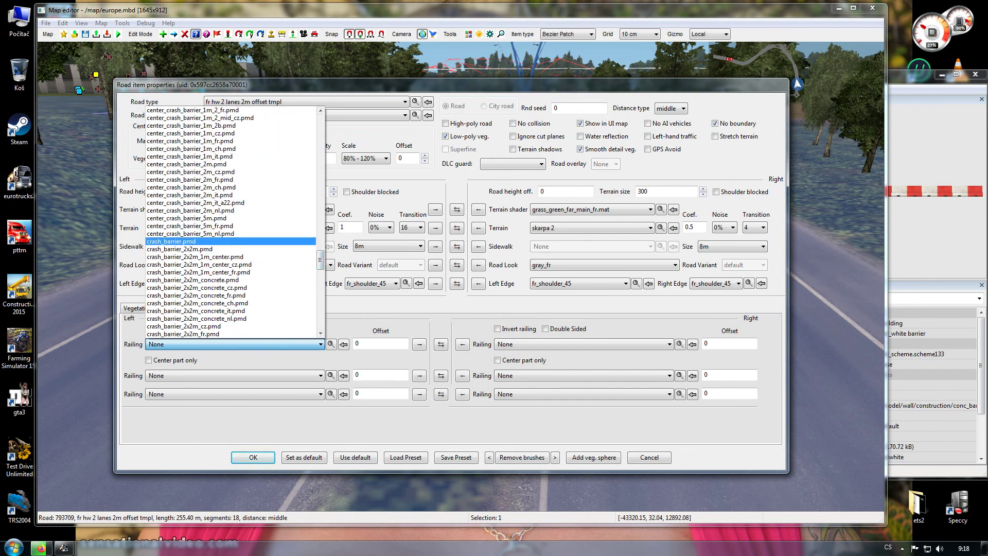
click(180, 241)
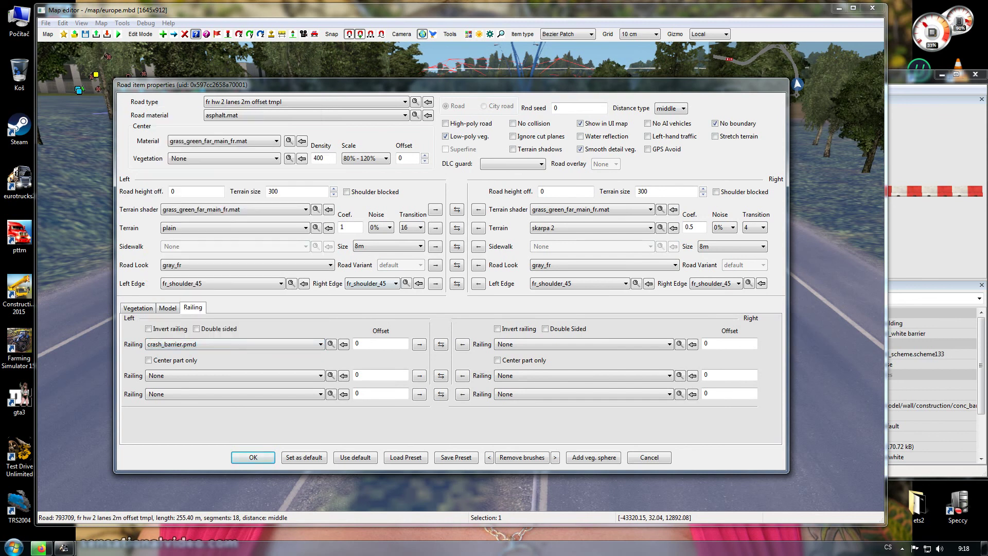
Set the segment's right first railing to crash_barrier.pmd and apply the road properties.
click(638, 344)
drag(670, 123, 669, 179)
scroll(581, 221, down, 10)
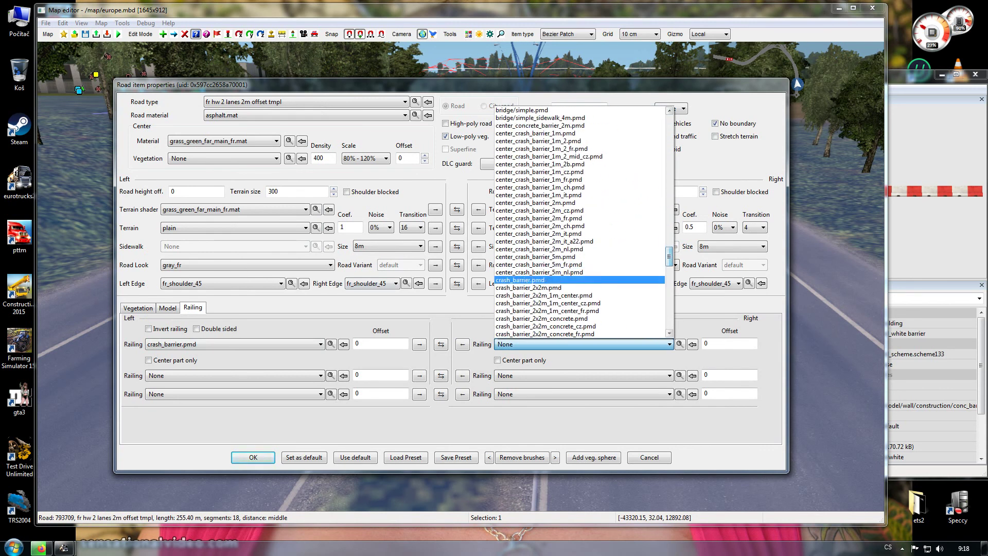
click(520, 279)
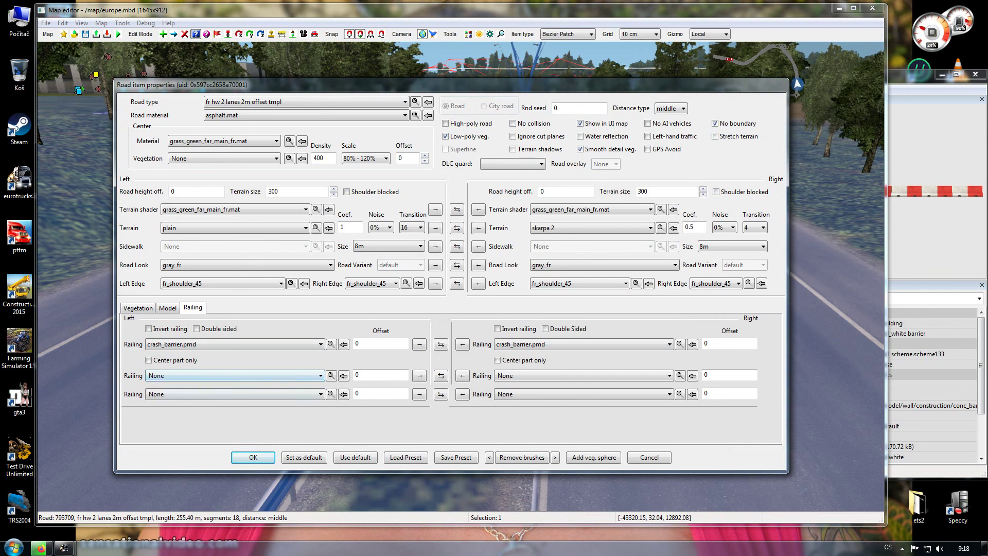
key(Return)
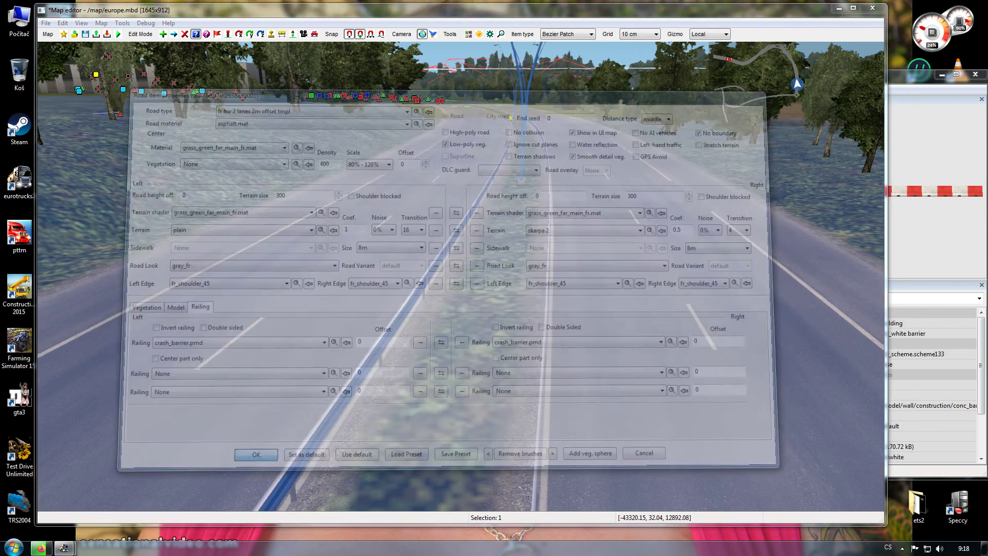
Open the properties of the next divided road segment and set its left second vegetation to None.
right_drag(510, 118, 518, 95)
right_drag(406, 208, 444, 212)
key(Up)
key(w)
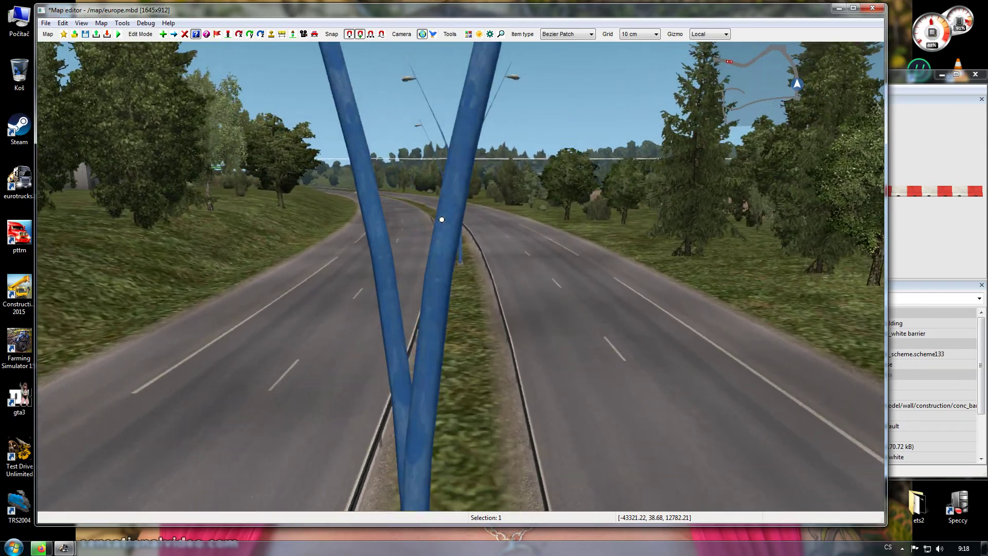
key(w)
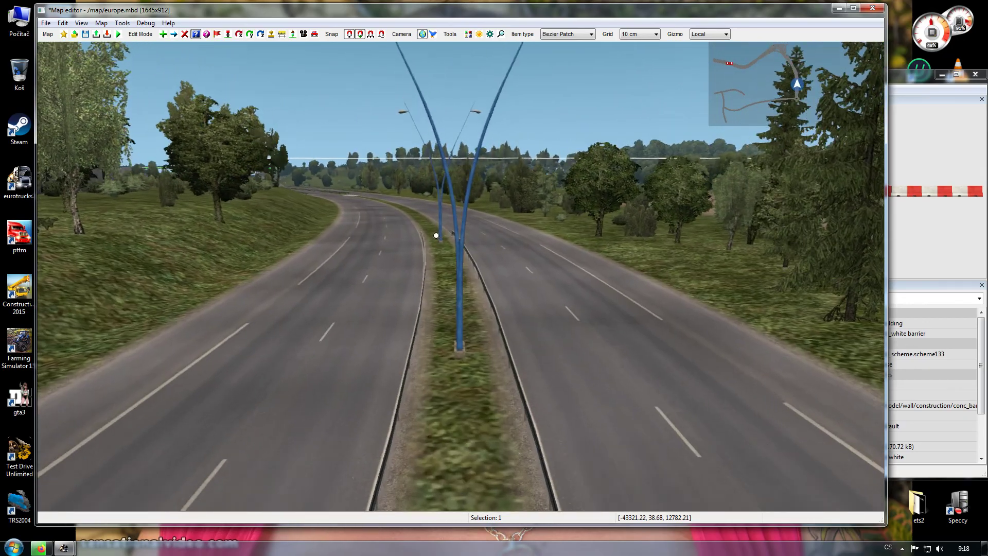
key(w)
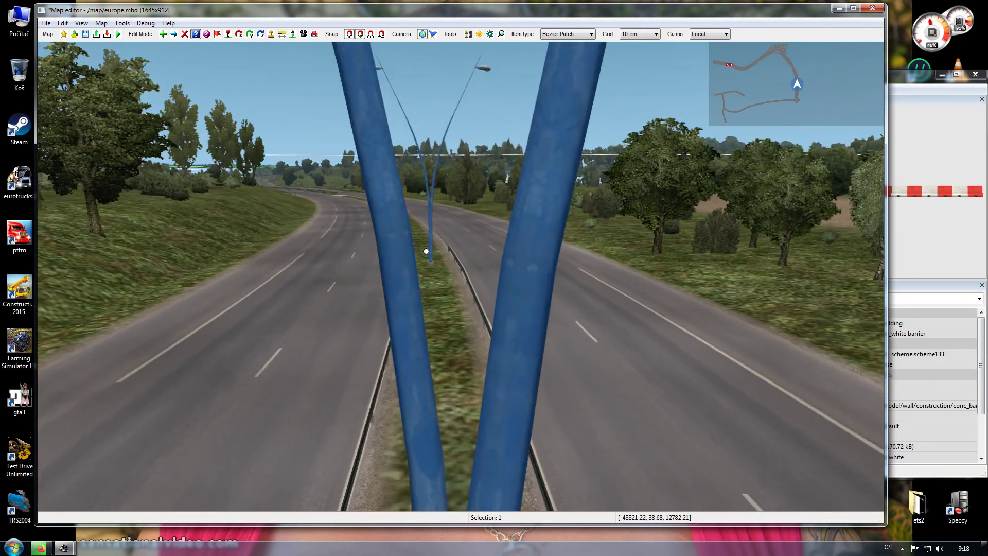
key(w)
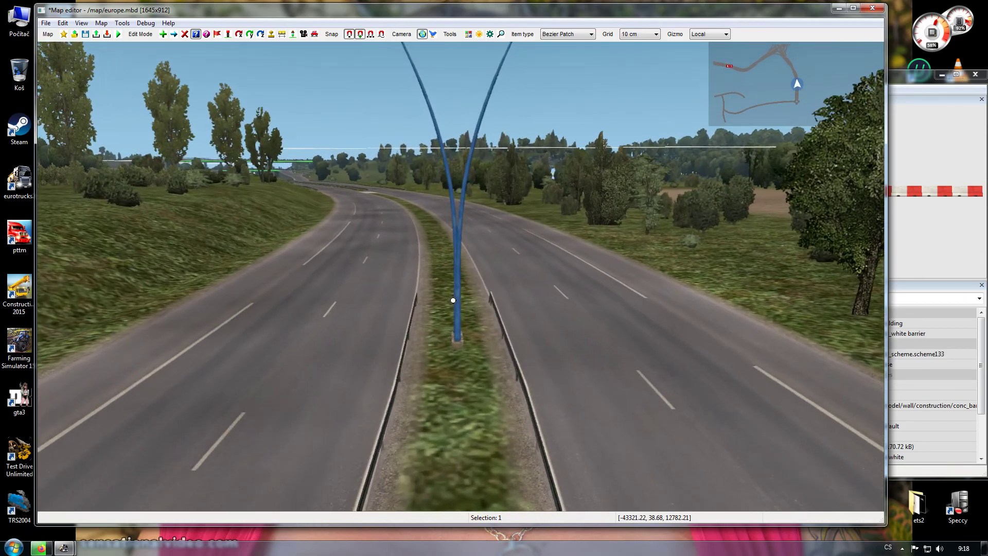
key(w)
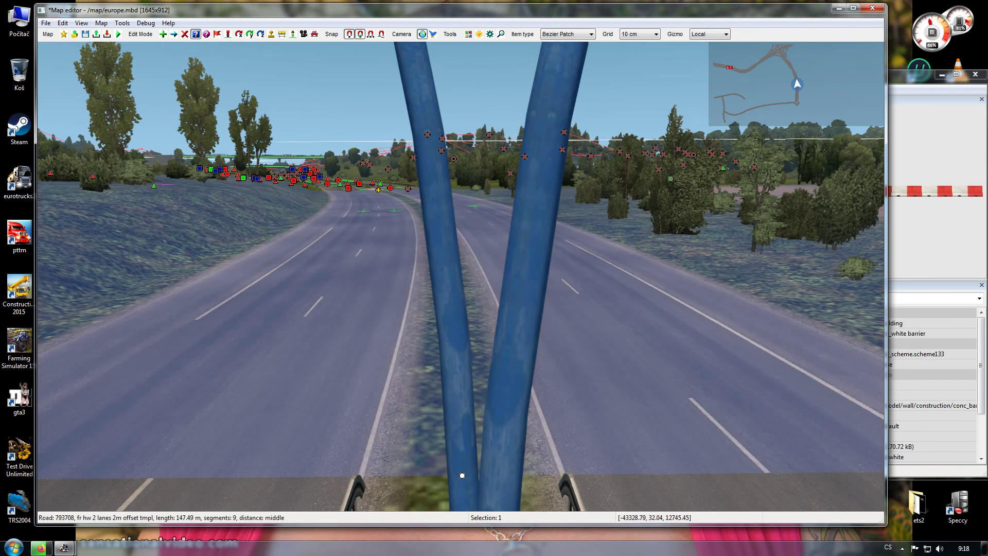
double_click(462, 475)
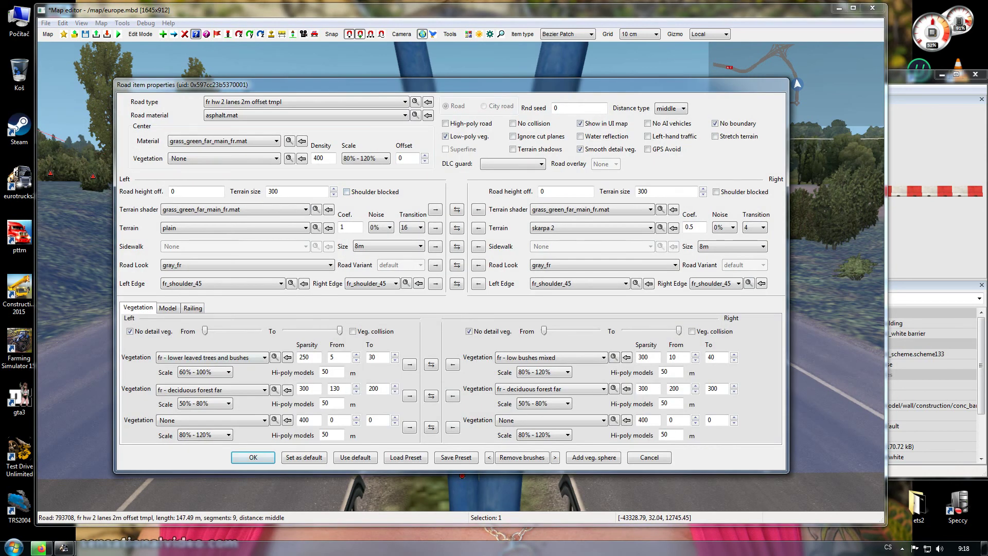
click(211, 389)
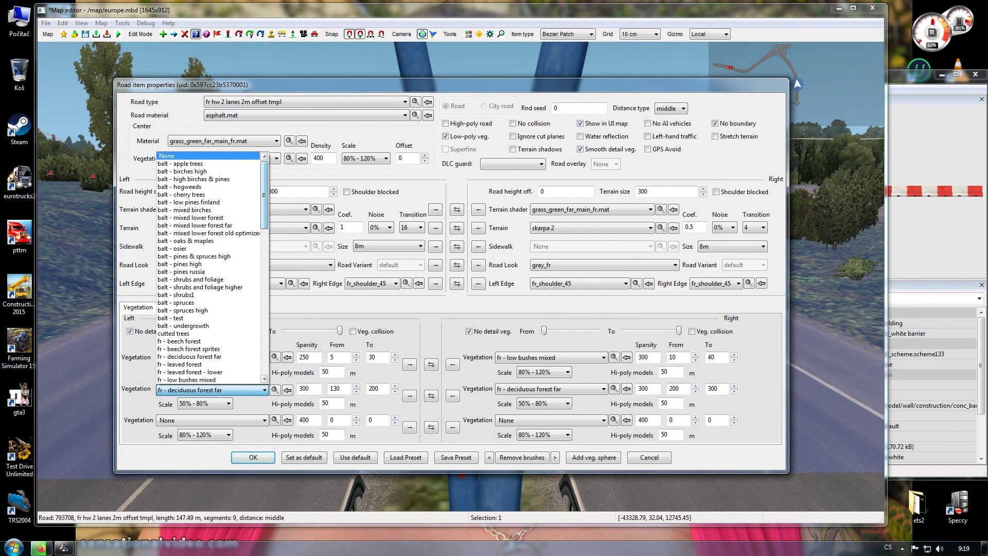
click(167, 156)
Set this road segment's left first vegetation to sc- mixed forest.
click(211, 357)
scroll(206, 301, down, 10)
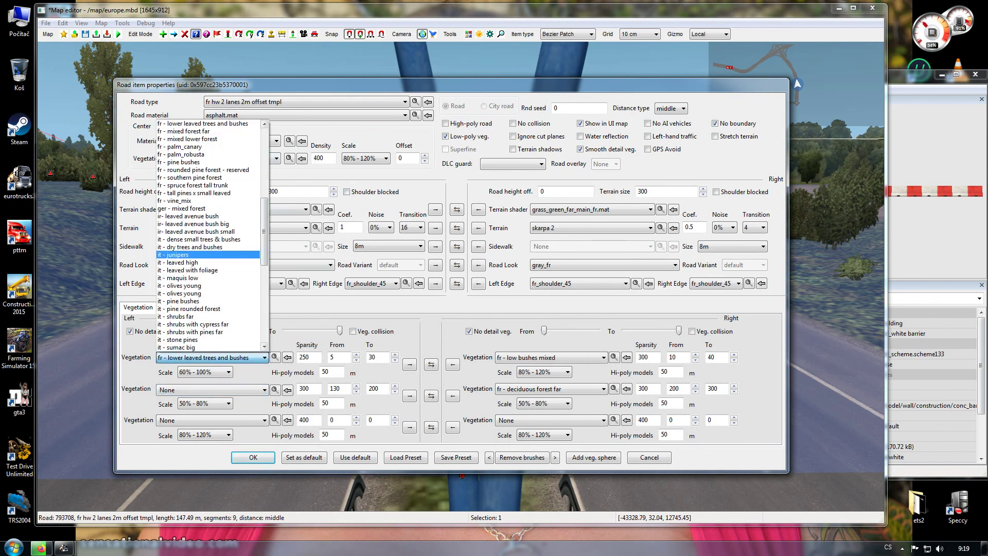
click(180, 255)
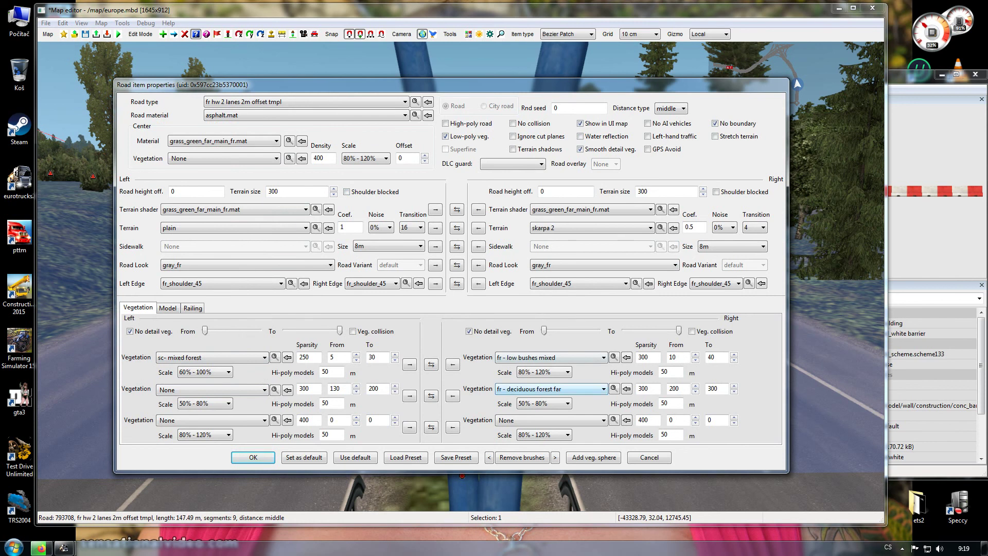
Set this road segment's right second vegetation to None.
click(551, 389)
drag(603, 252, 603, 188)
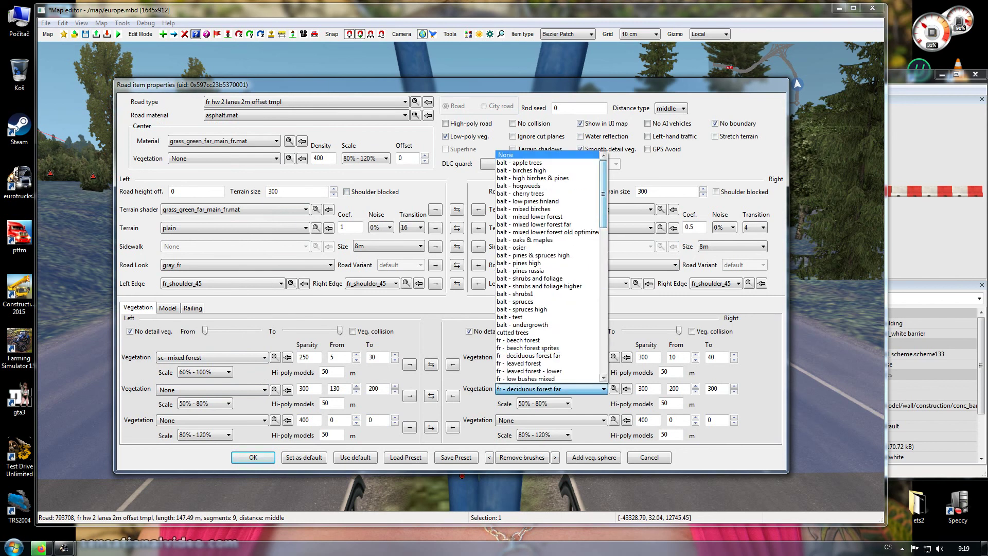
click(546, 155)
Set this road segment's right first vegetation to sc- mixed forest.
click(550, 358)
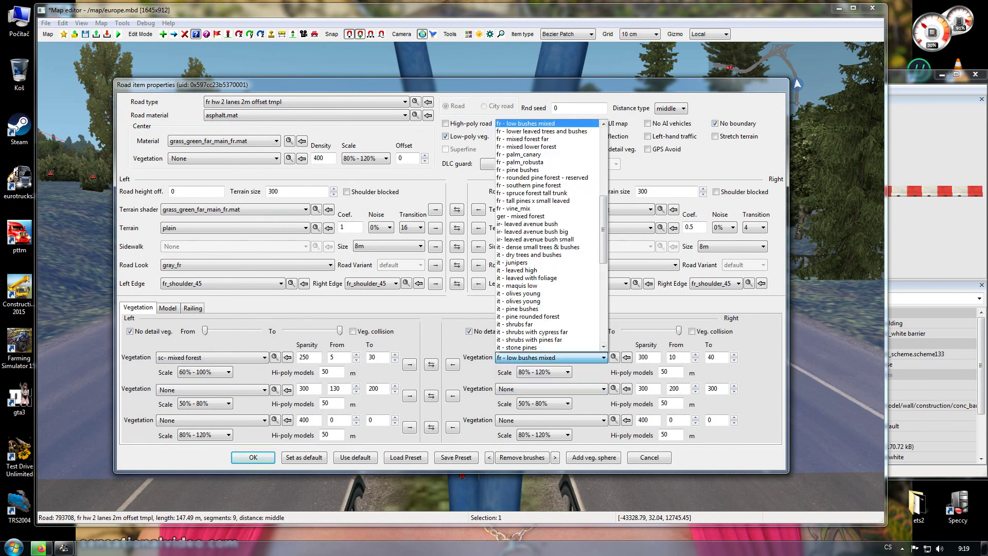
drag(604, 230, 604, 309)
key(Up)
key(Up)
key(Up)
key(Up)
key(Up)
key(Up)
key(Up)
key(Up)
key(Up)
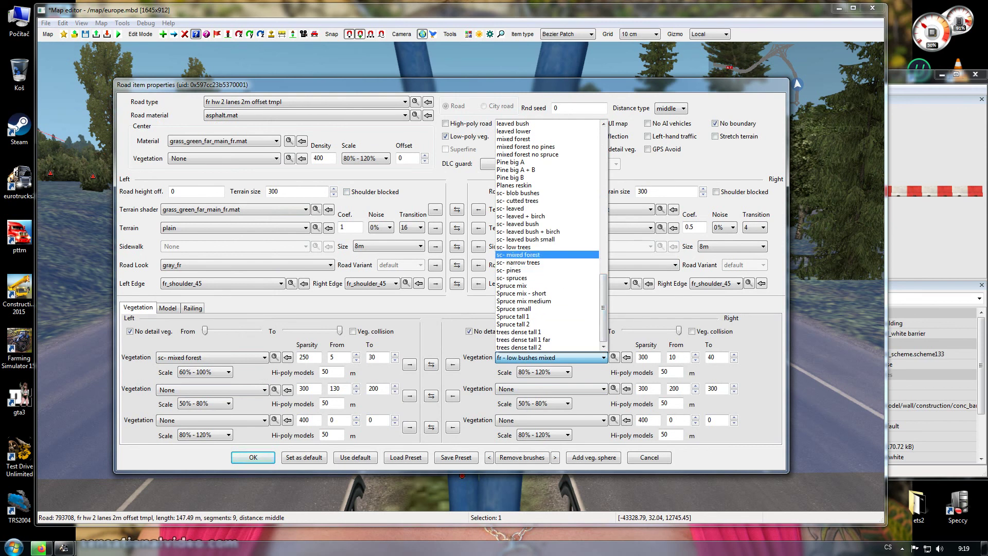
key(Return)
Give the right mixed forest vegetation a sparsity of 200 and a To distance of 20.
drag(652, 357, 637, 357)
text(23)
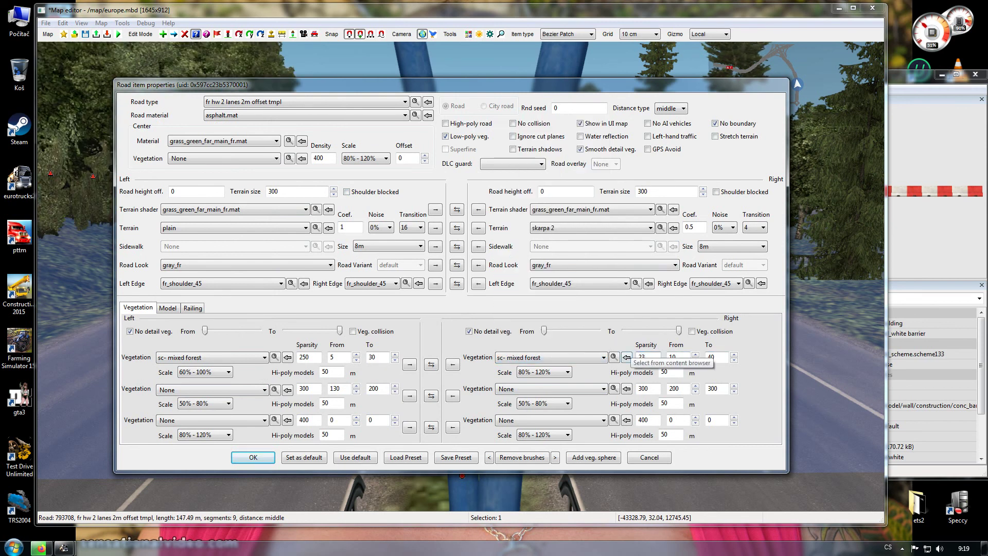
key(BackSpace)
key(BackSpace)
text(200)
key(Tab)
key(Tab)
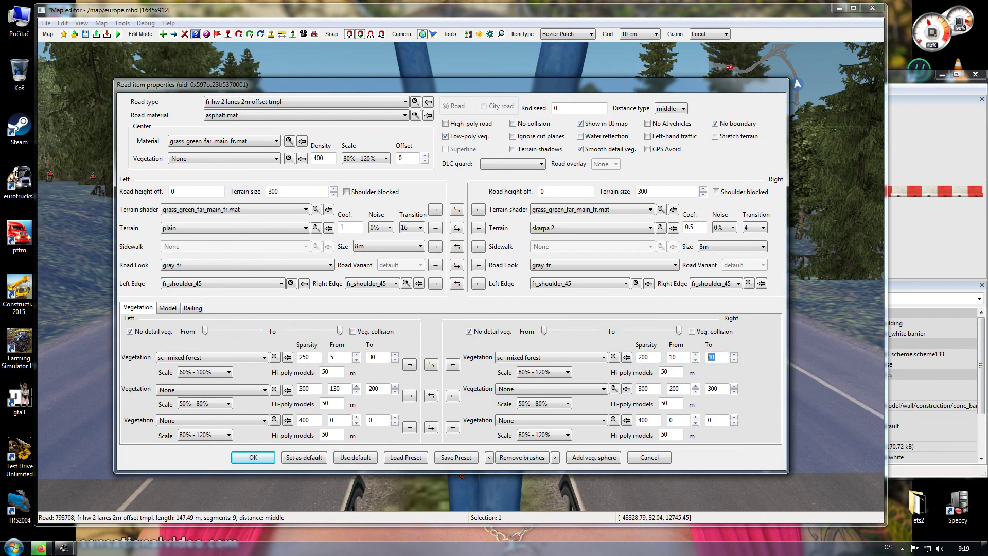
text(20)
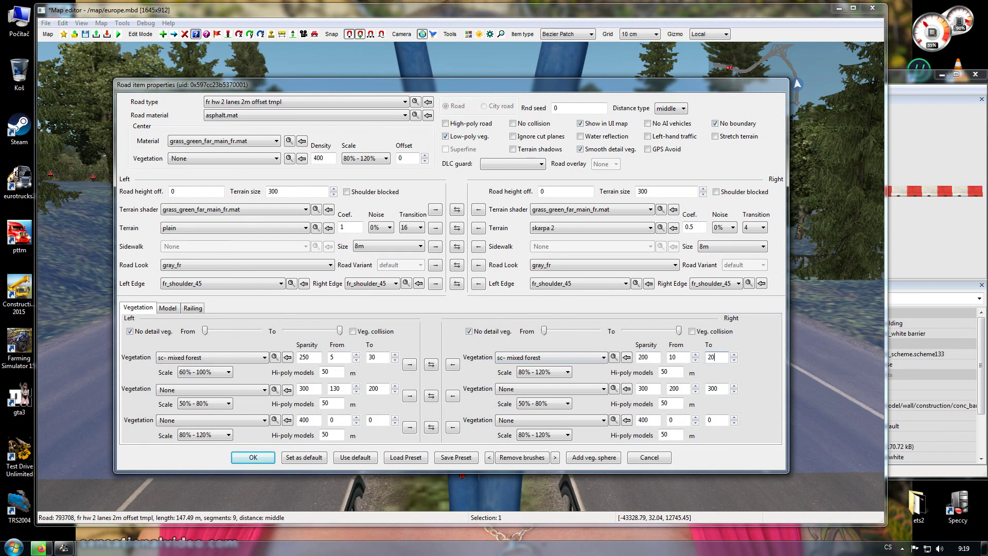
Set this road segment's left first model to lamp long curved fr 01 blue.
click(168, 308)
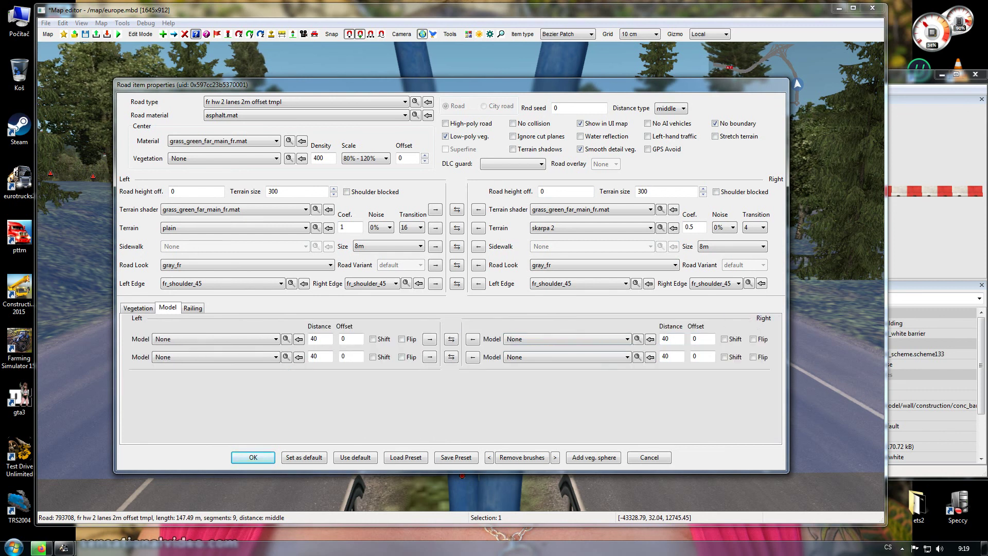
click(231, 339)
drag(276, 126, 276, 147)
scroll(217, 216, down, 20)
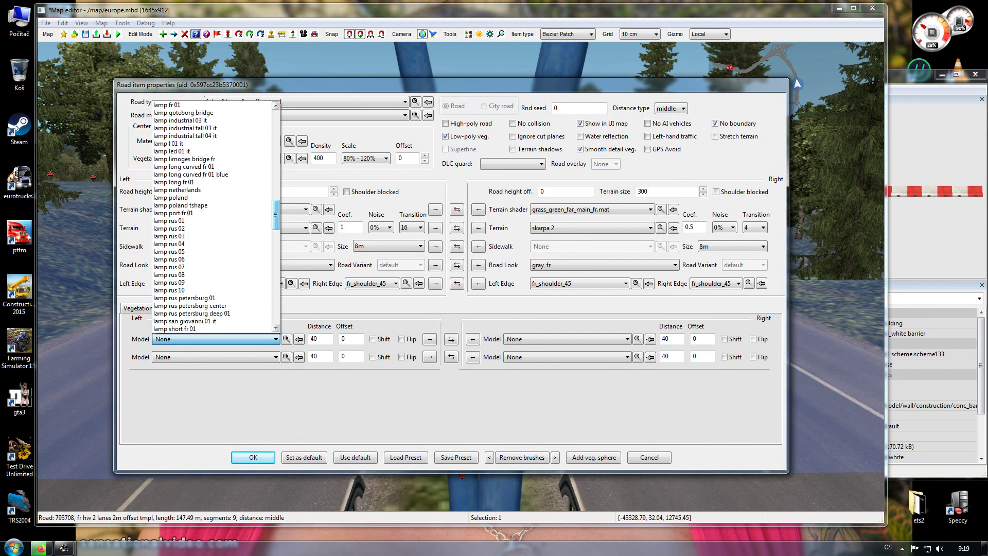
scroll(216, 216, down, 4)
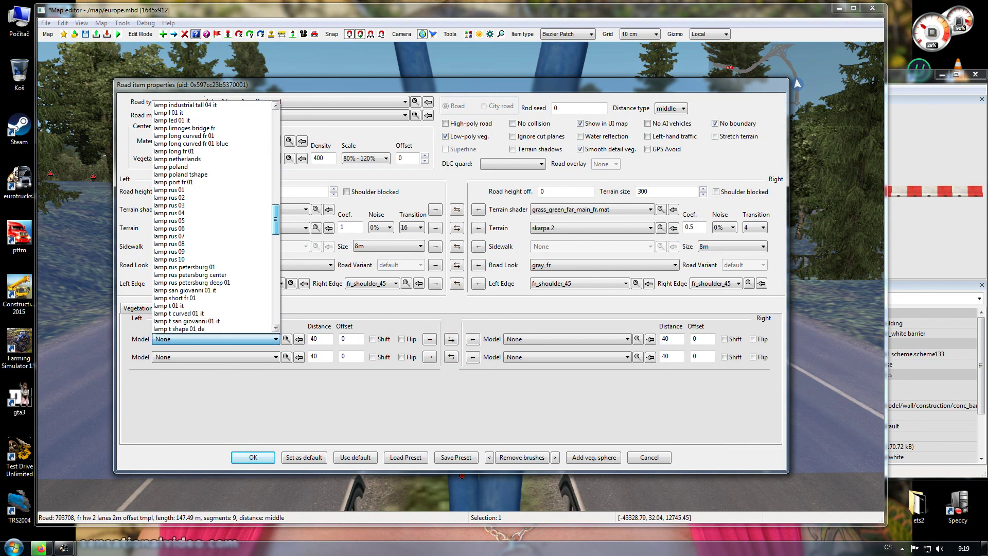
scroll(217, 216, down, 2)
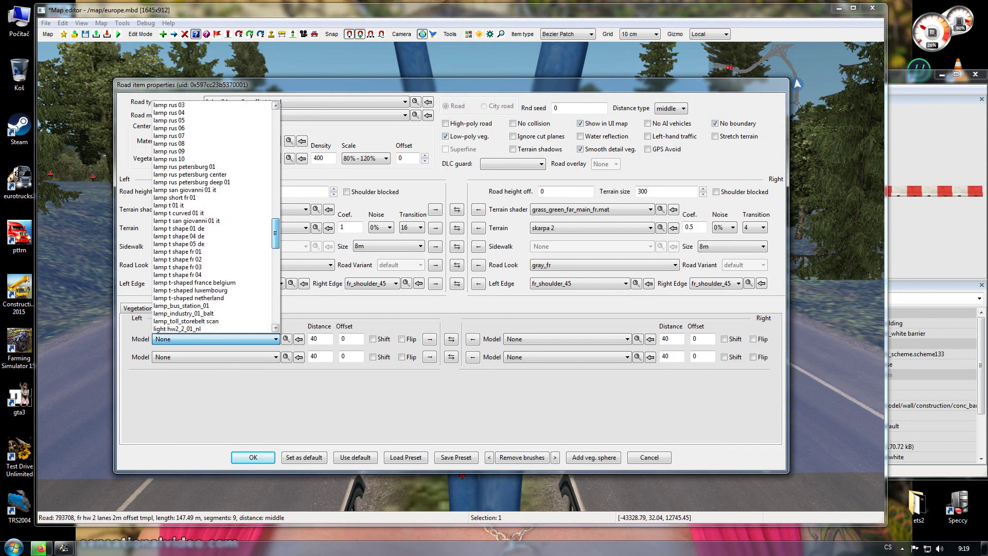
scroll(216, 216, down, 3)
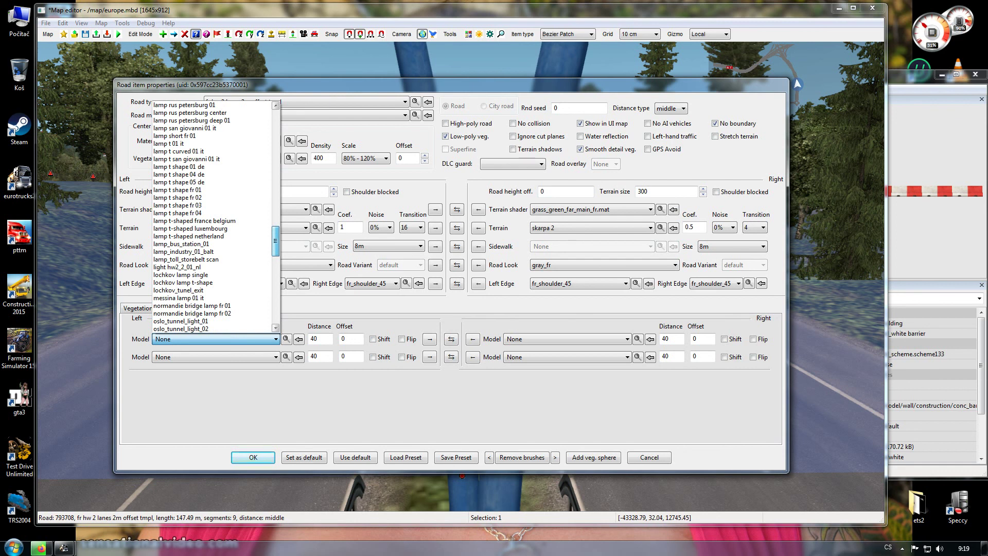
scroll(216, 216, up, 11)
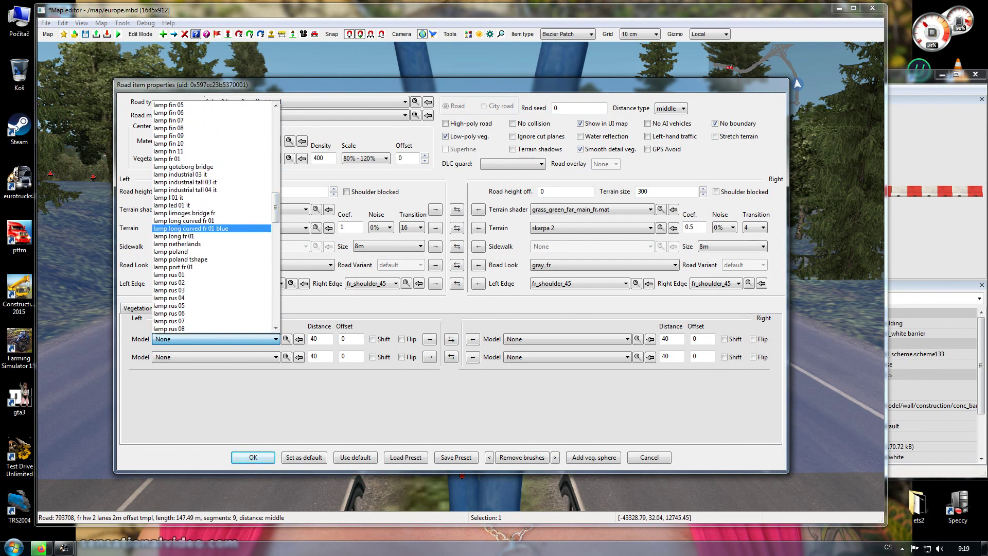
click(196, 228)
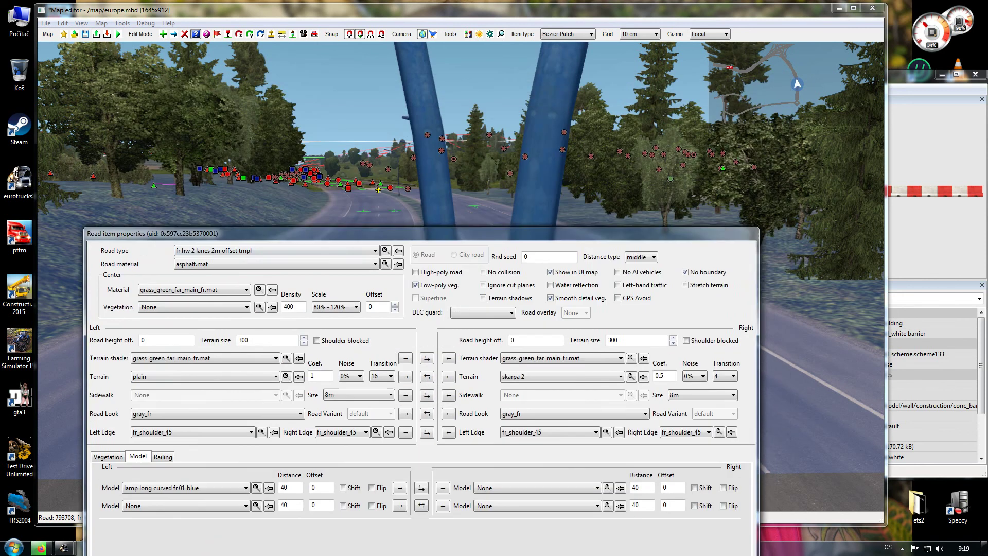